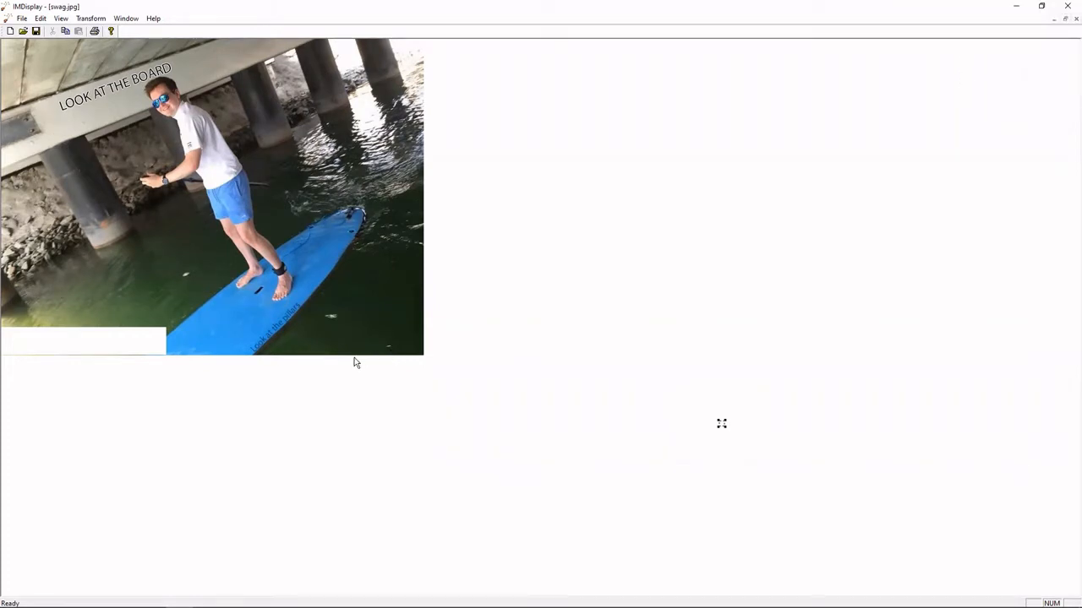
# Examine the swag.jpg picture, its captions and white box, and the available transform options.
pyautogui.click(243, 408)
pyautogui.moveTo(71, 107); pyautogui.dragTo(155, 80)
pyautogui.click(251, 378)
pyautogui.moveTo(240, 350); pyautogui.dragTo(270, 326)
pyautogui.click(551, 257)
pyautogui.click(64, 18)
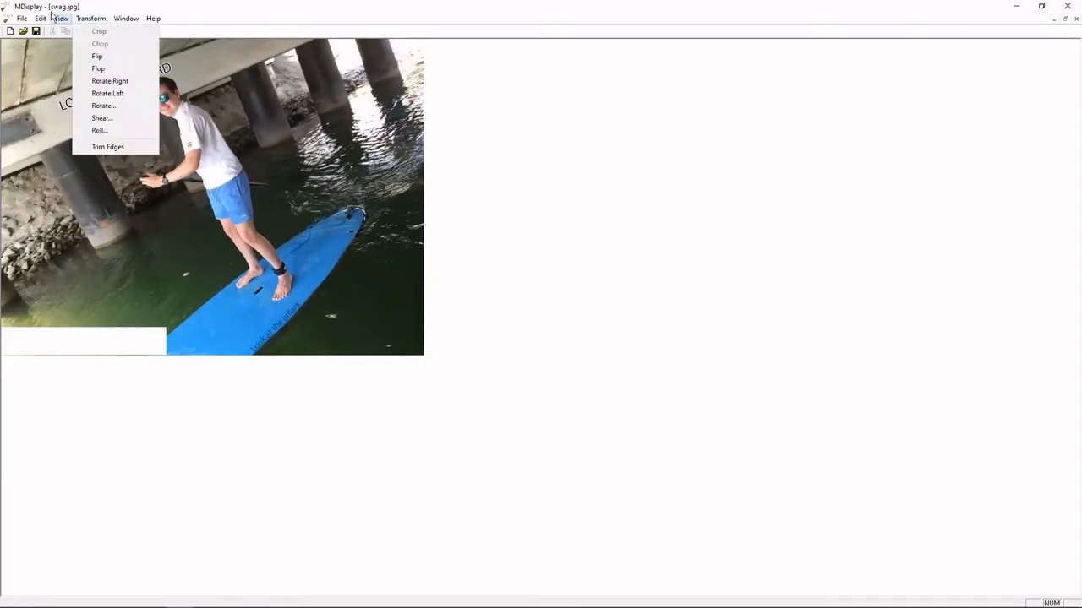
pyautogui.moveTo(91, 17)
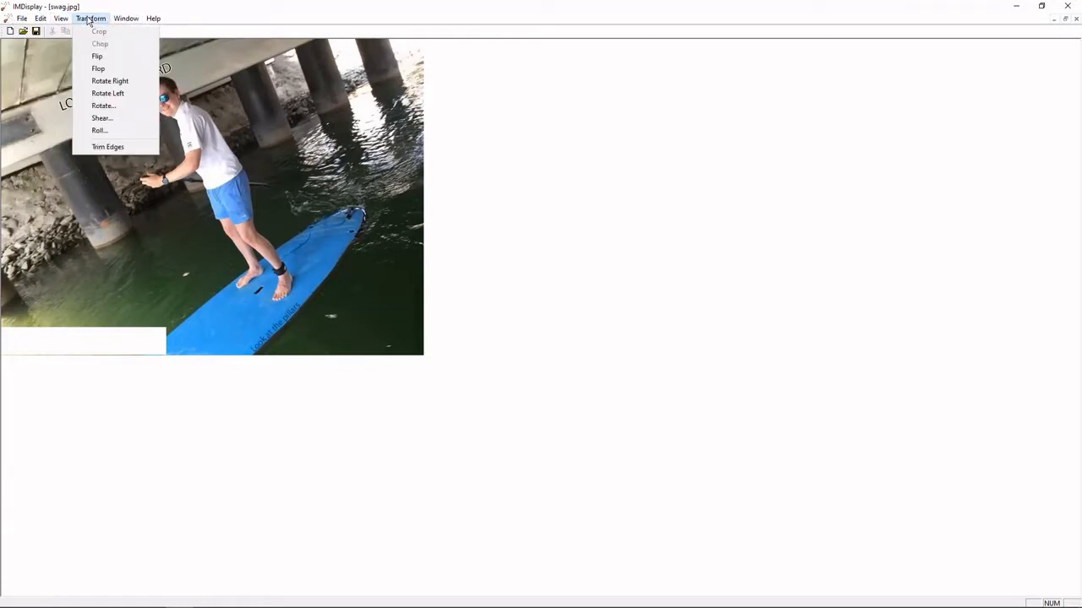
pyautogui.click(836, 346)
# Close the image viewer and open the Downloads folder in File Explorer.
pyautogui.click(1068, 6)
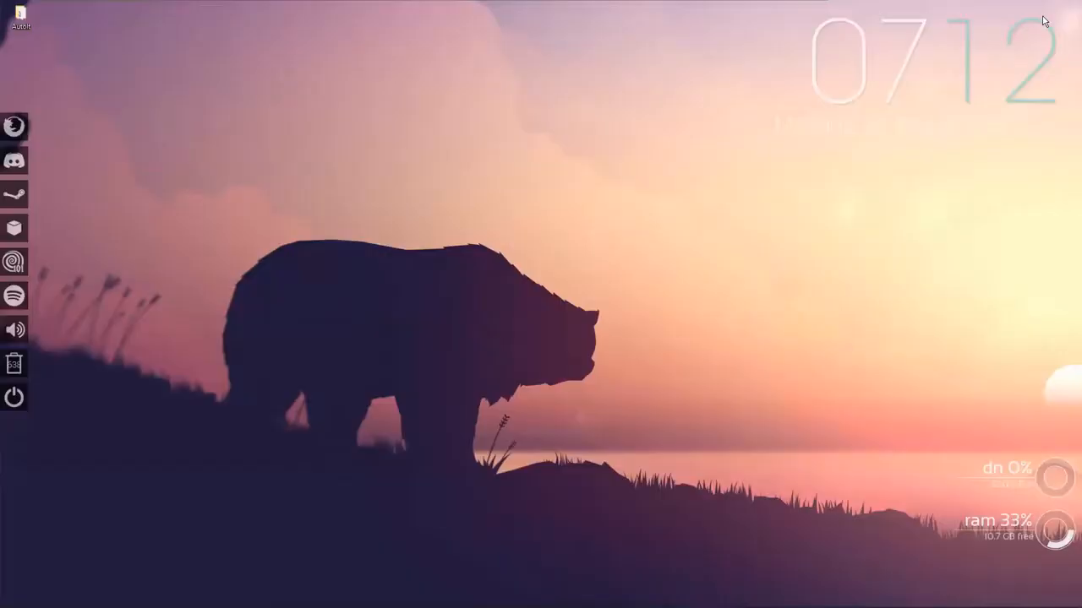
pyautogui.click(97, 597)
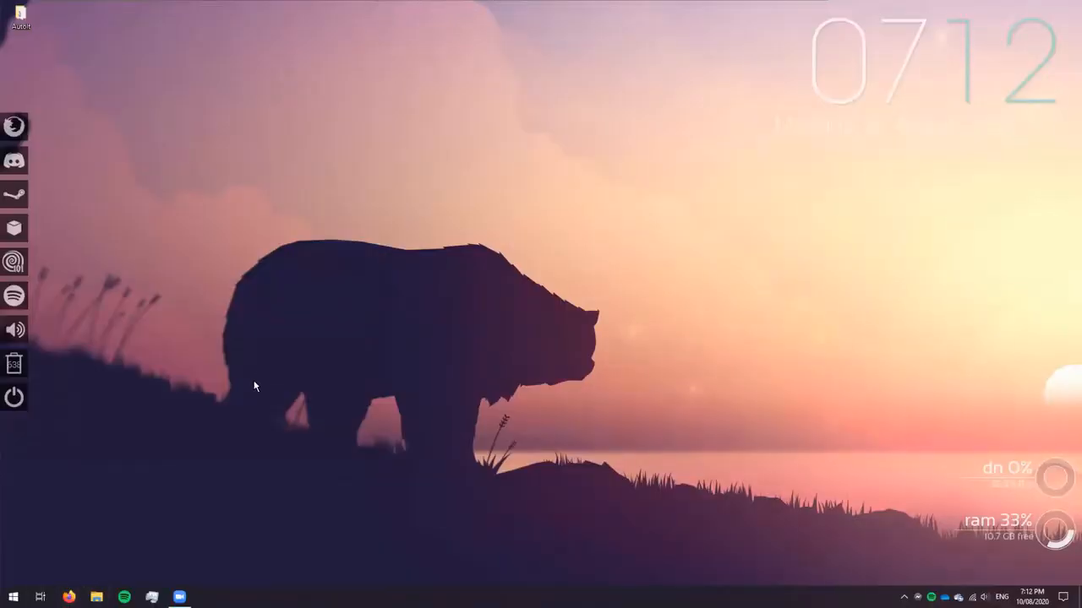
pyautogui.click(376, 346)
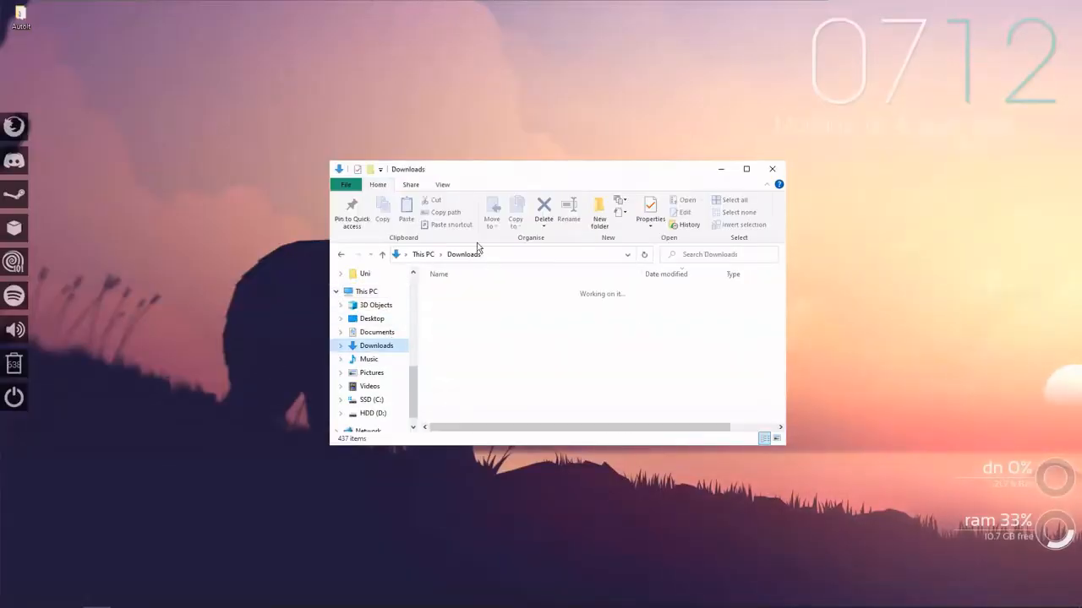
# Open swag.jpg from the Downloads folder in paint.net and close the folder window.
pyautogui.click(459, 311)
pyautogui.rightClick(459, 311)
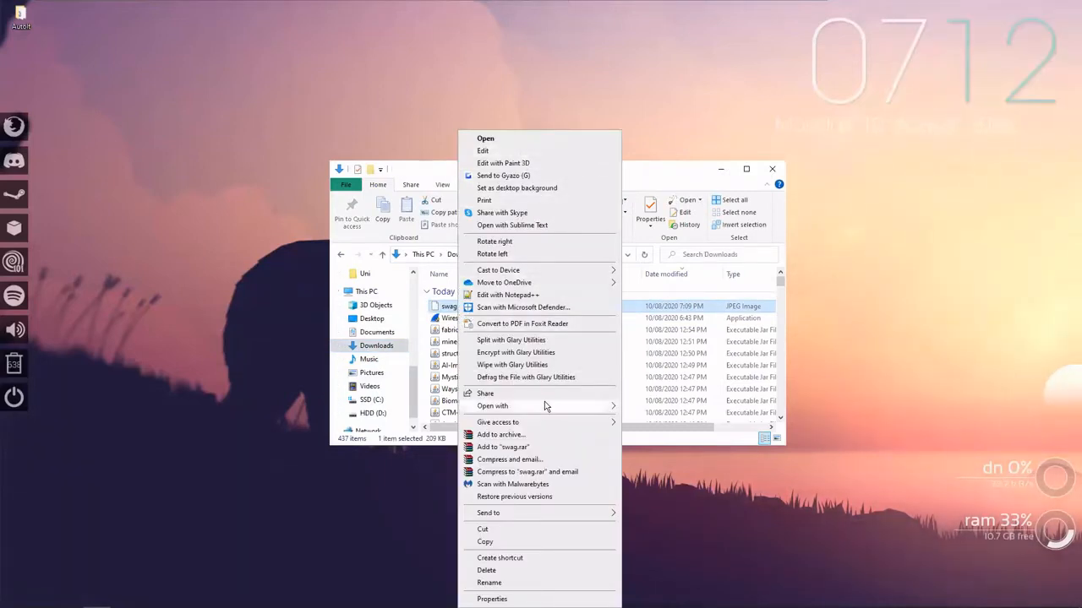
pyautogui.moveTo(544, 404)
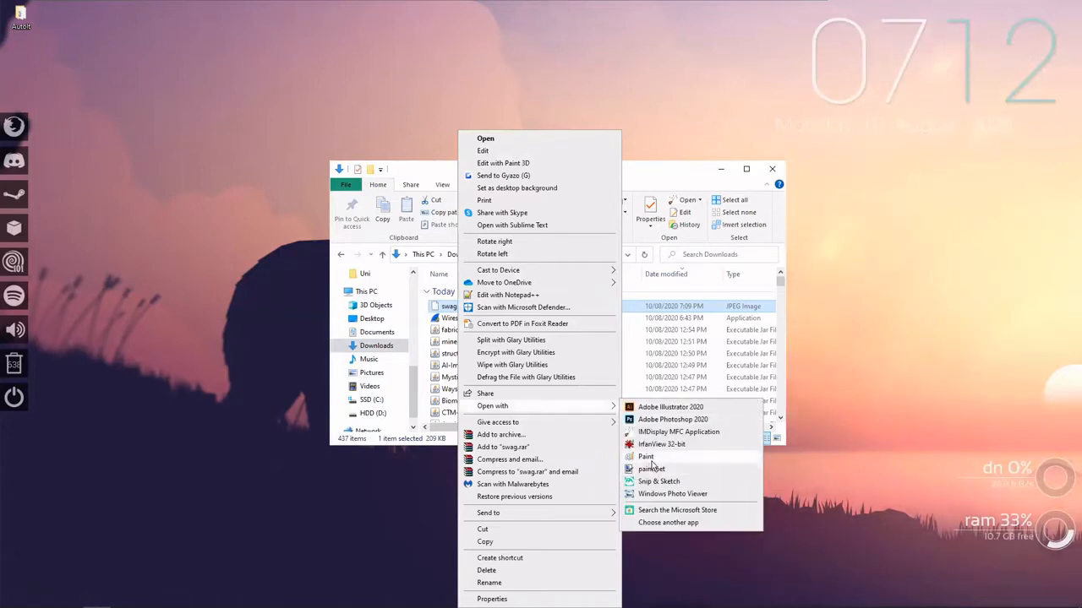
pyautogui.click(652, 469)
pyautogui.click(770, 170)
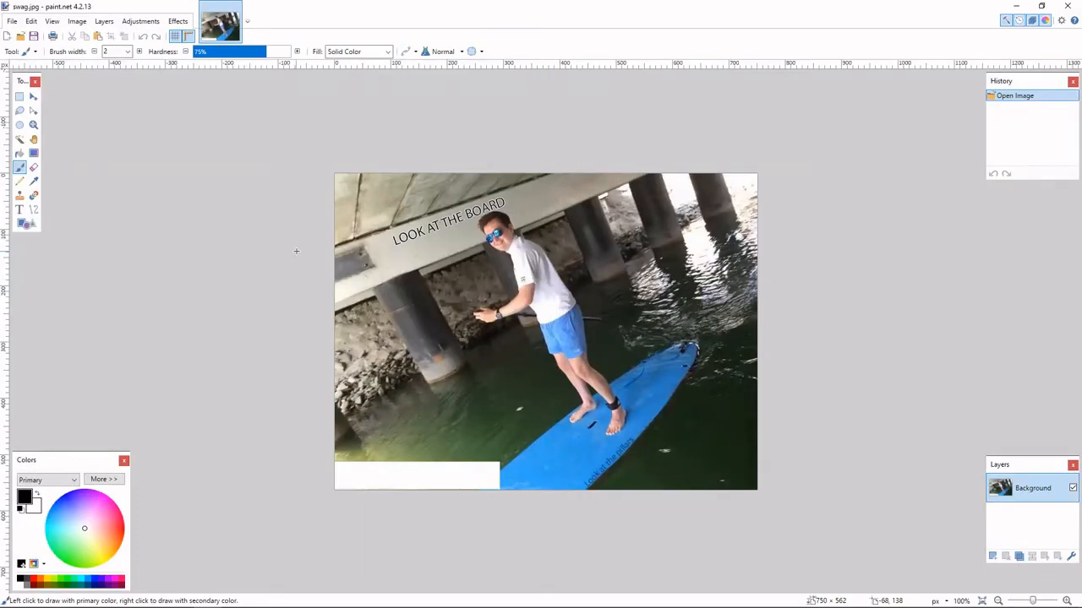
# Examine the photo up close, including the captions, sunglasses, pillars and board, and hide the Colors window covering the white box.
pyautogui.hotkey('ctrl', '+')
pyautogui.hotkey('ctrl', '+')
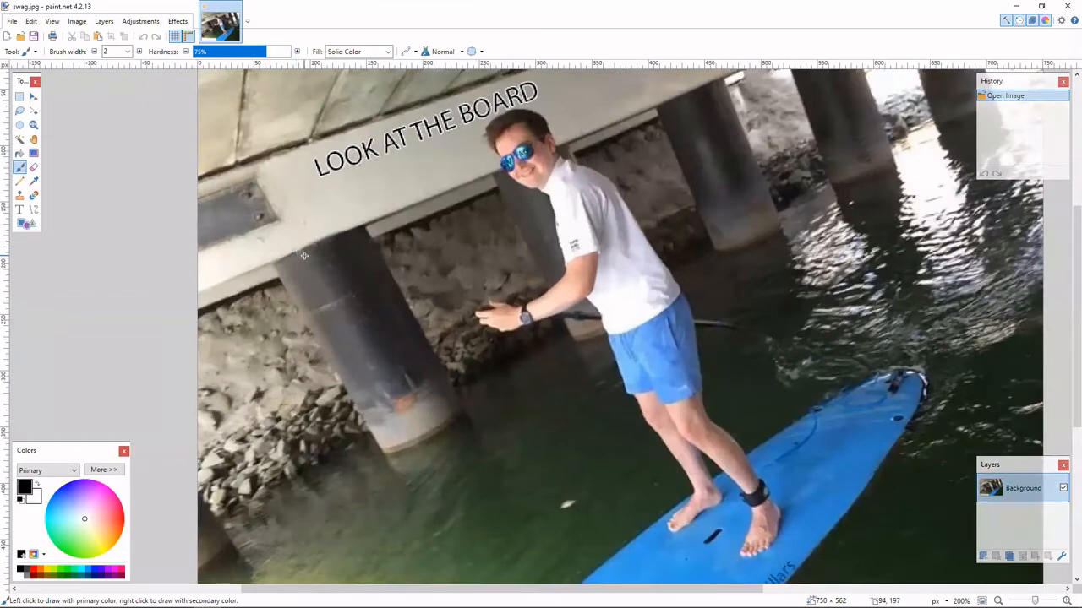
pyautogui.scroll(-3, 305, 256)
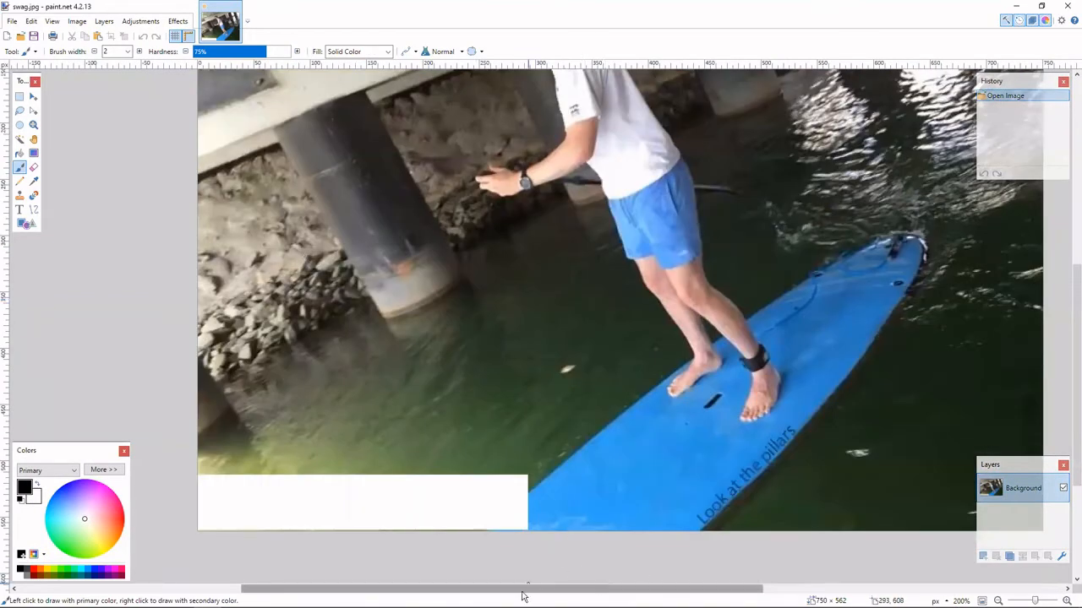
pyautogui.moveTo(524, 596); pyautogui.dragTo(725, 594)
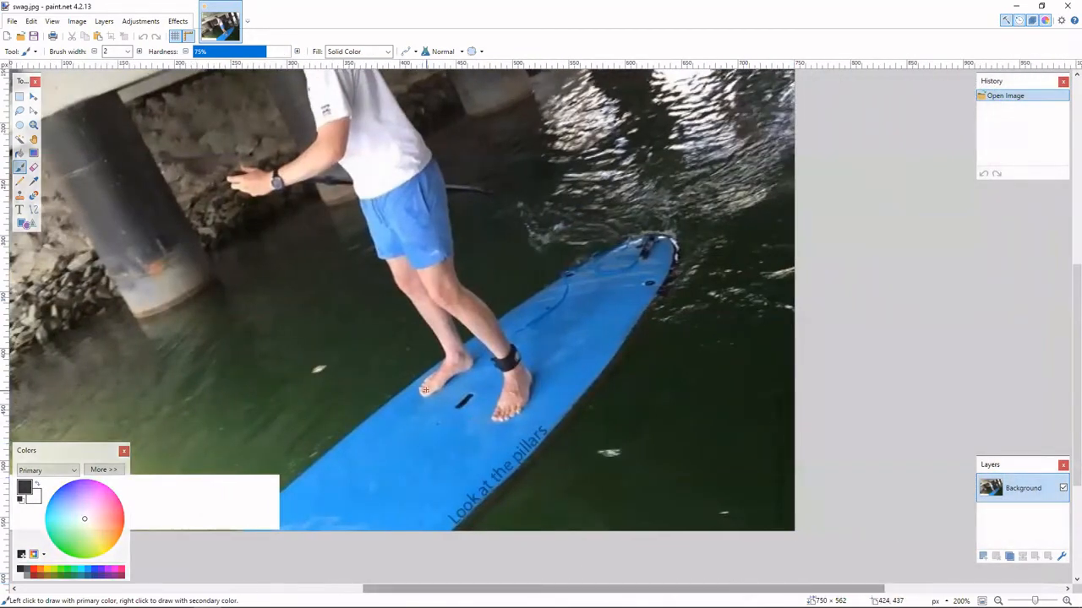
pyautogui.scroll(8, 423, 389)
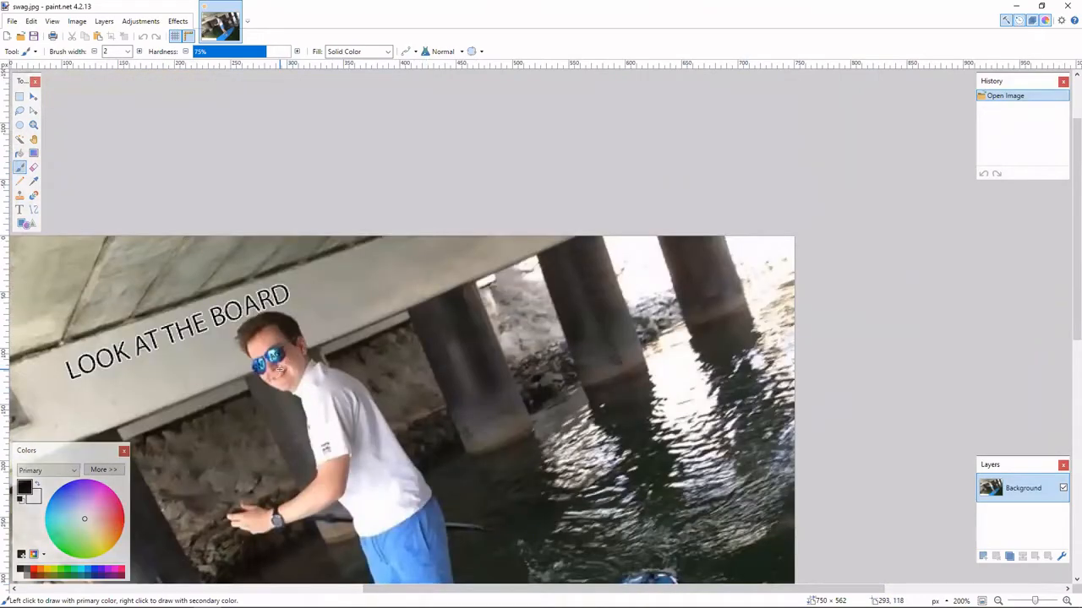
pyautogui.scroll(1, 279, 368)
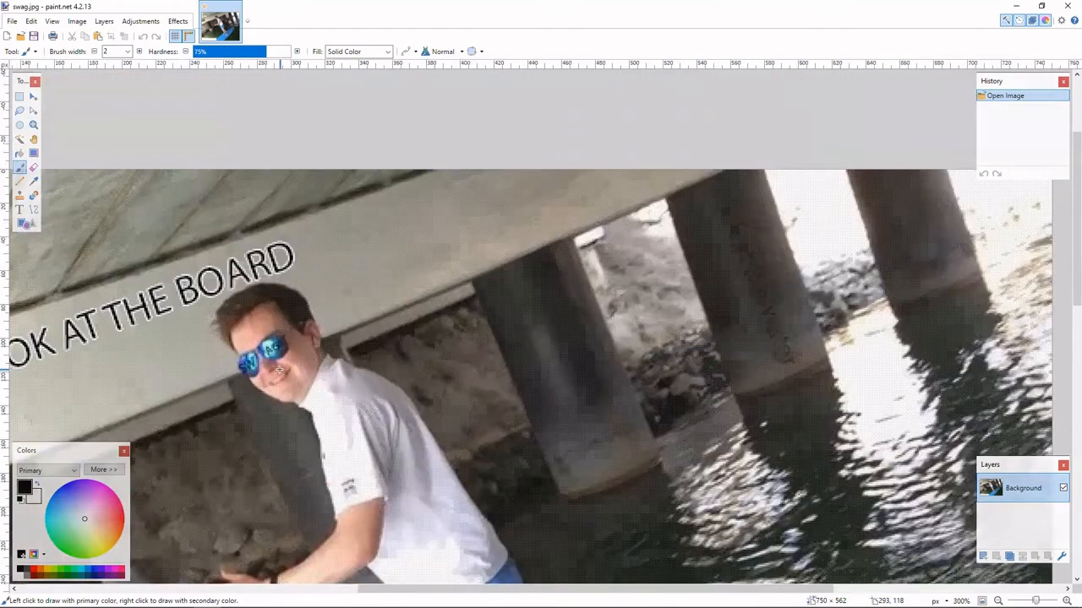
pyautogui.scroll(1, 279, 368)
pyautogui.scroll(1, 279, 368)
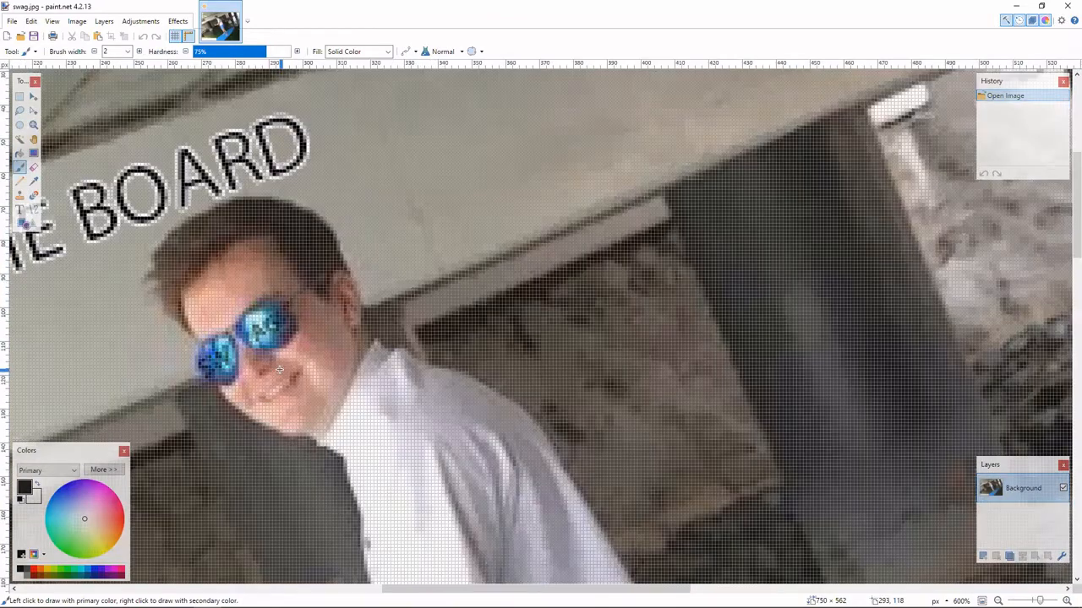
pyautogui.scroll(-2, 278, 368)
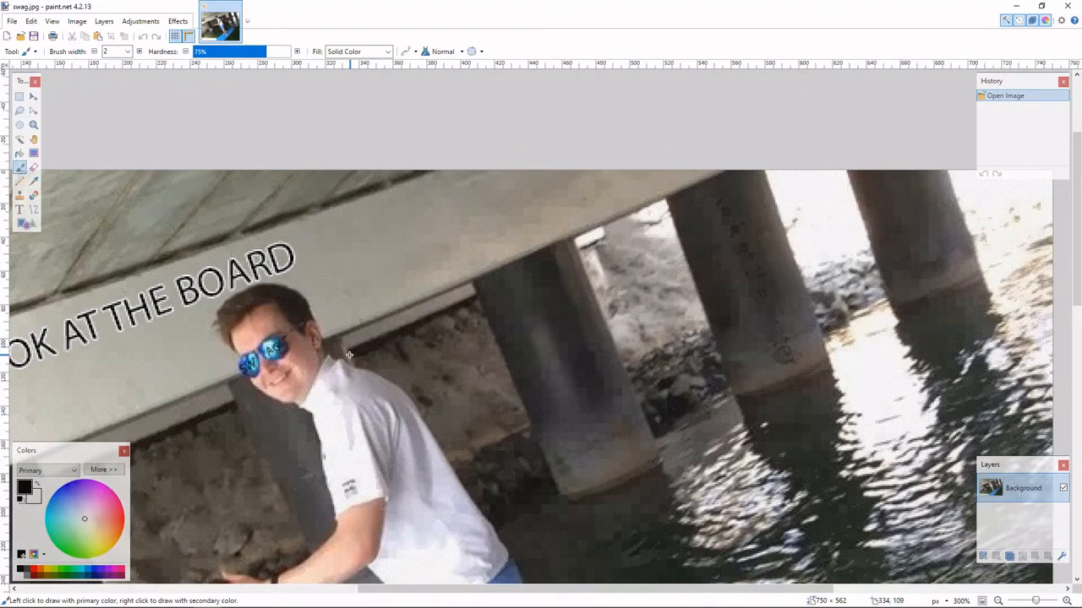
pyautogui.scroll(-6, 349, 355)
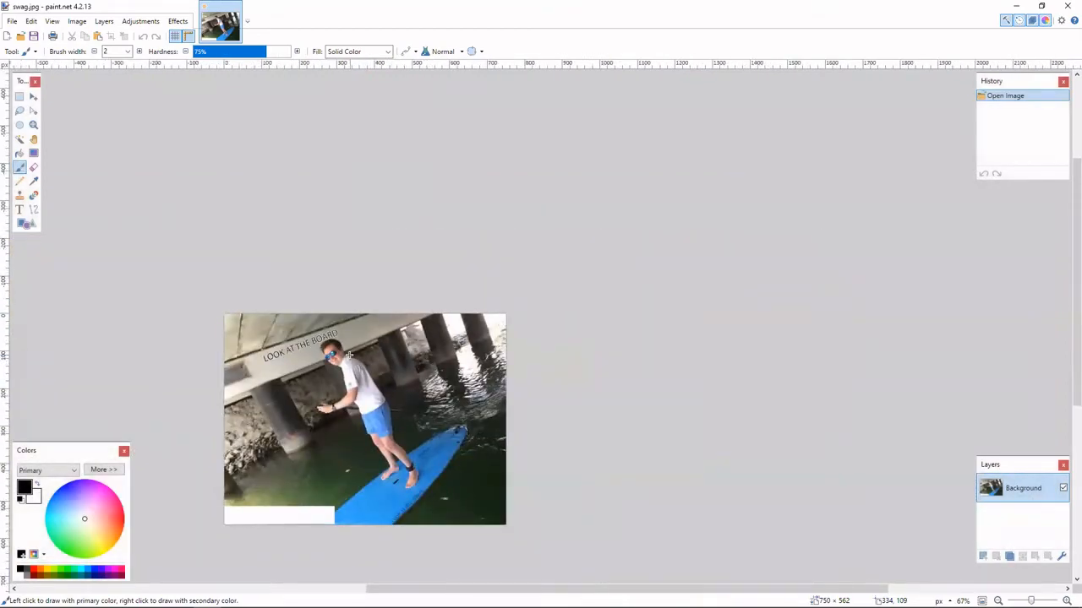
pyautogui.scroll(3, 349, 355)
pyautogui.scroll(-3, 350, 338)
pyautogui.scroll(1, 351, 315)
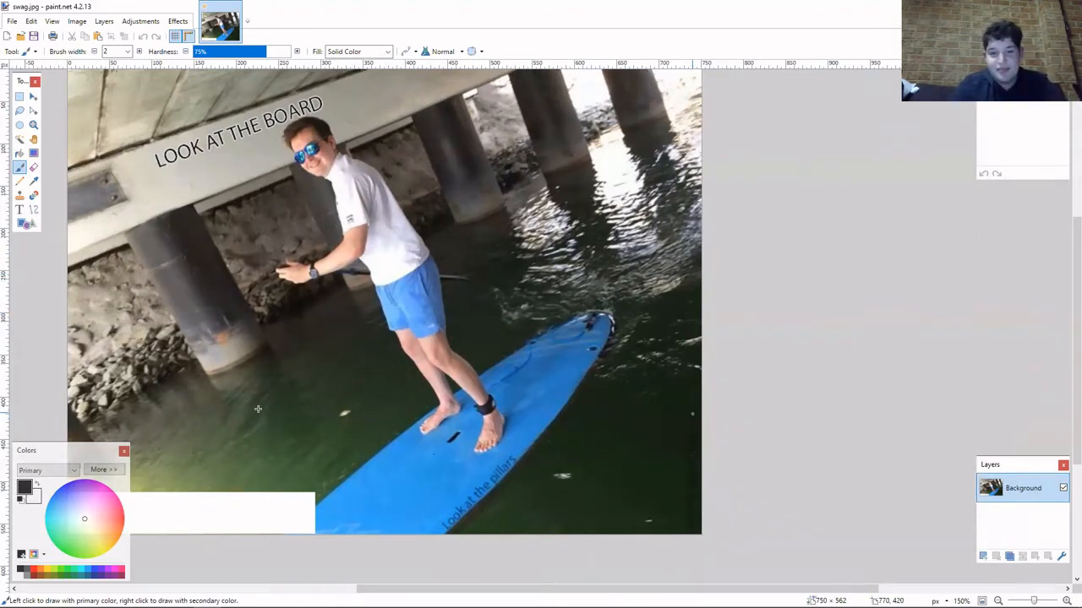
pyautogui.click(123, 450)
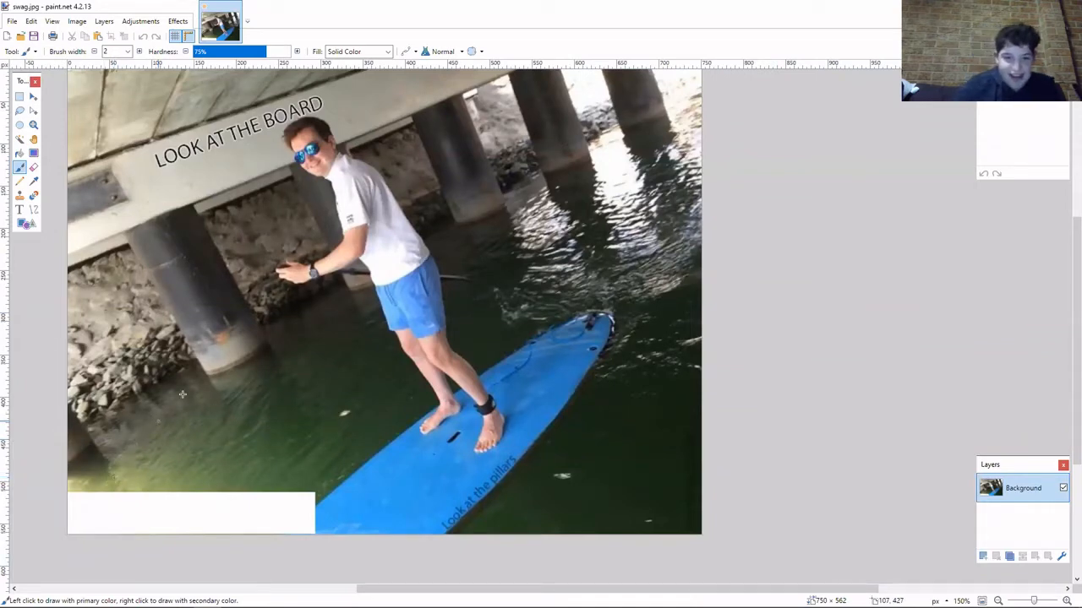
# Try a brightness of -2 on the image with the Brightness / Contrast adjustment.
pyautogui.click(140, 26)
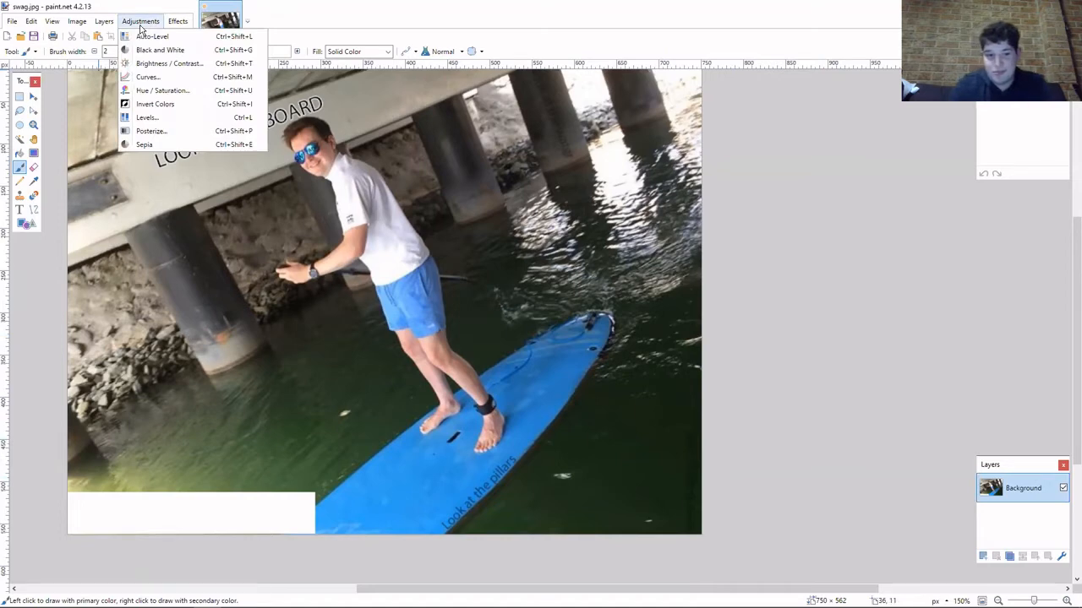
pyautogui.click(185, 64)
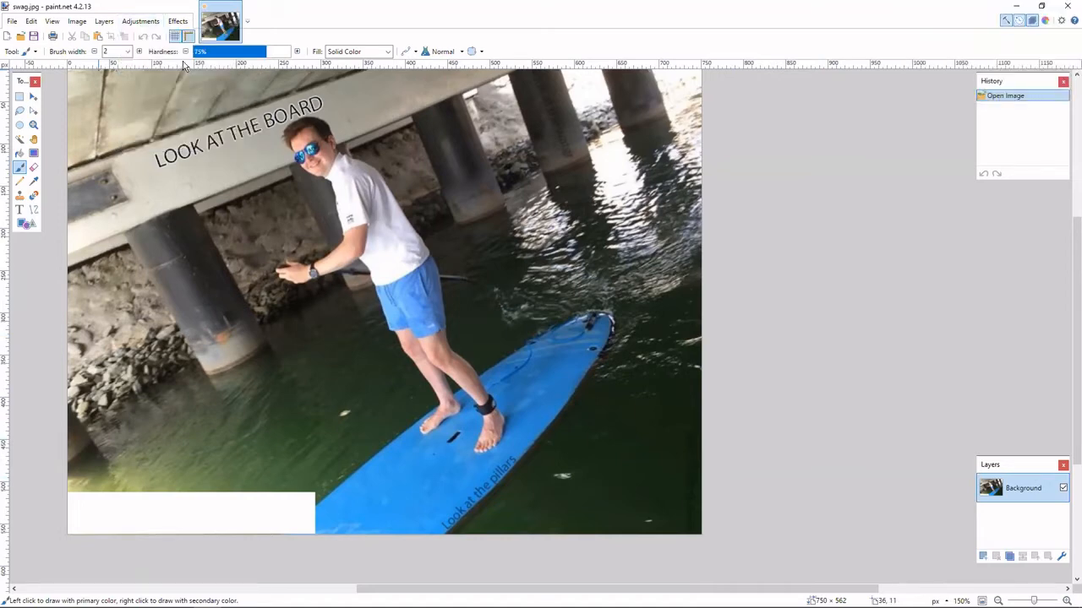
pyautogui.moveTo(513, 317); pyautogui.dragTo(515, 290)
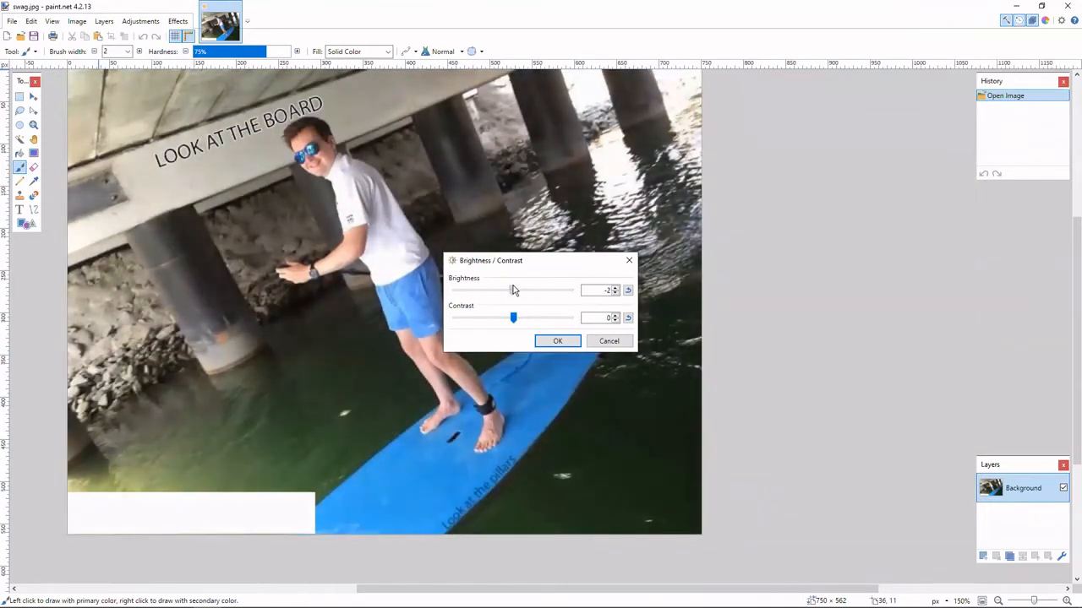
pyautogui.click(606, 342)
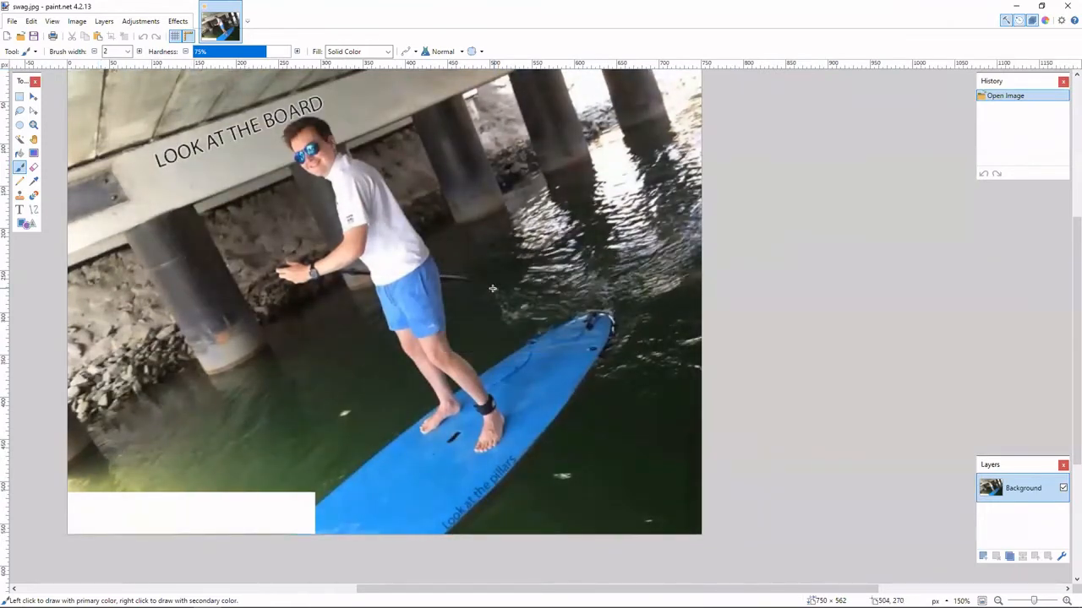
# Select the entire image with the Move Selected Pixels tool.
pyautogui.click(33, 96)
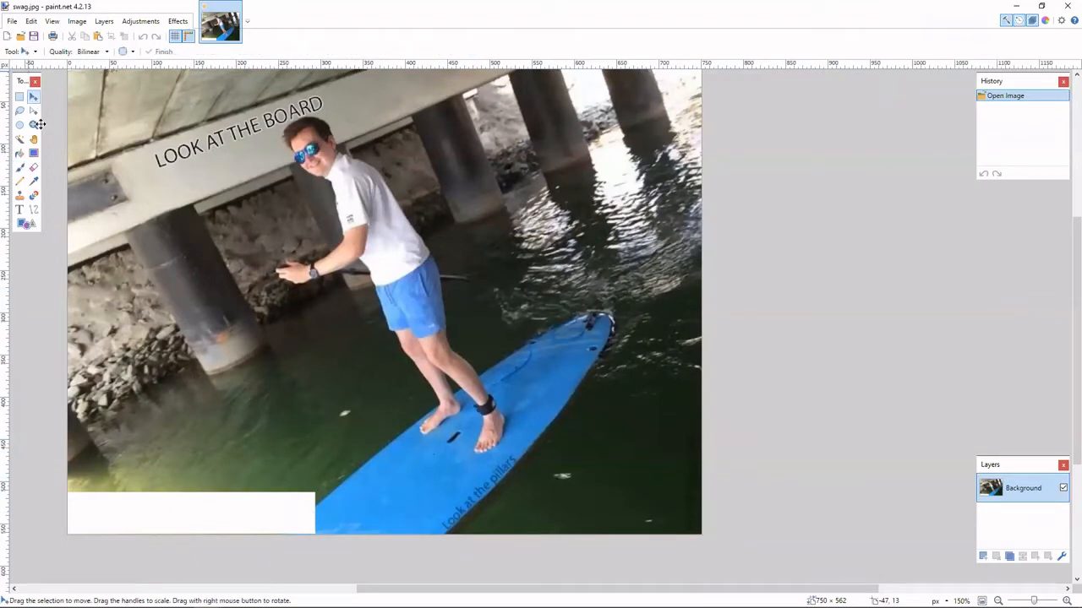
pyautogui.hotkey('ctrl', 'a')
pyautogui.click(194, 515)
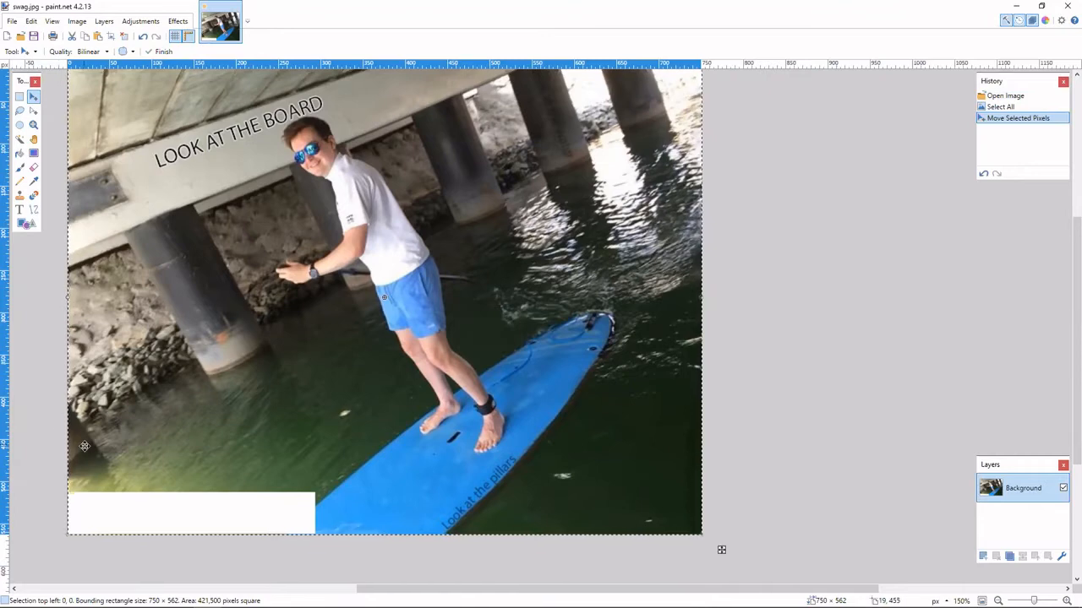
pyautogui.click(139, 24)
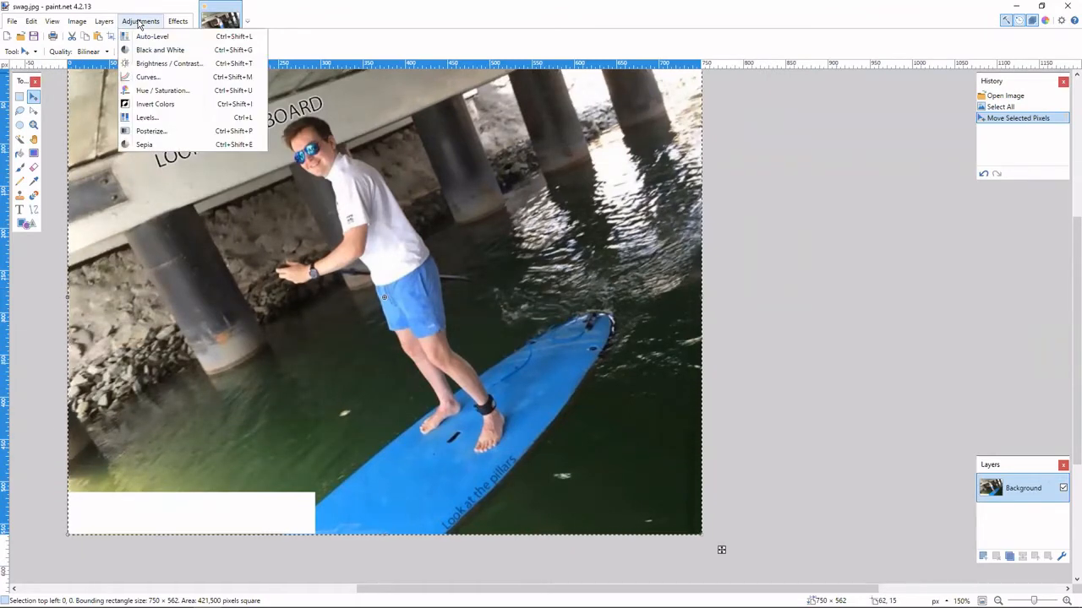
pyautogui.click(352, 559)
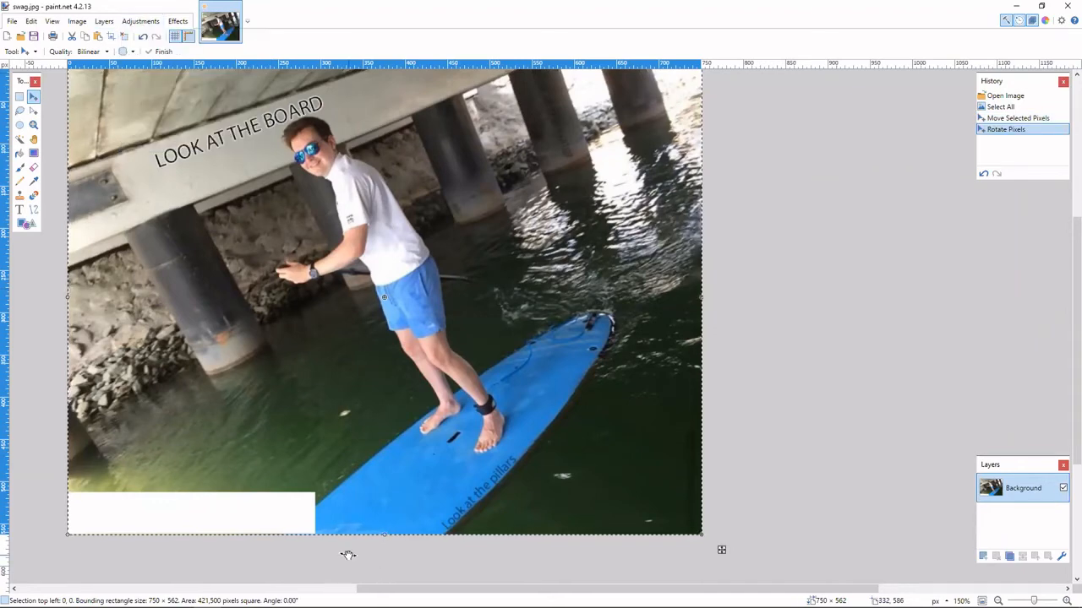
pyautogui.click(338, 590)
pyautogui.moveTo(335, 591); pyautogui.dragTo(565, 575)
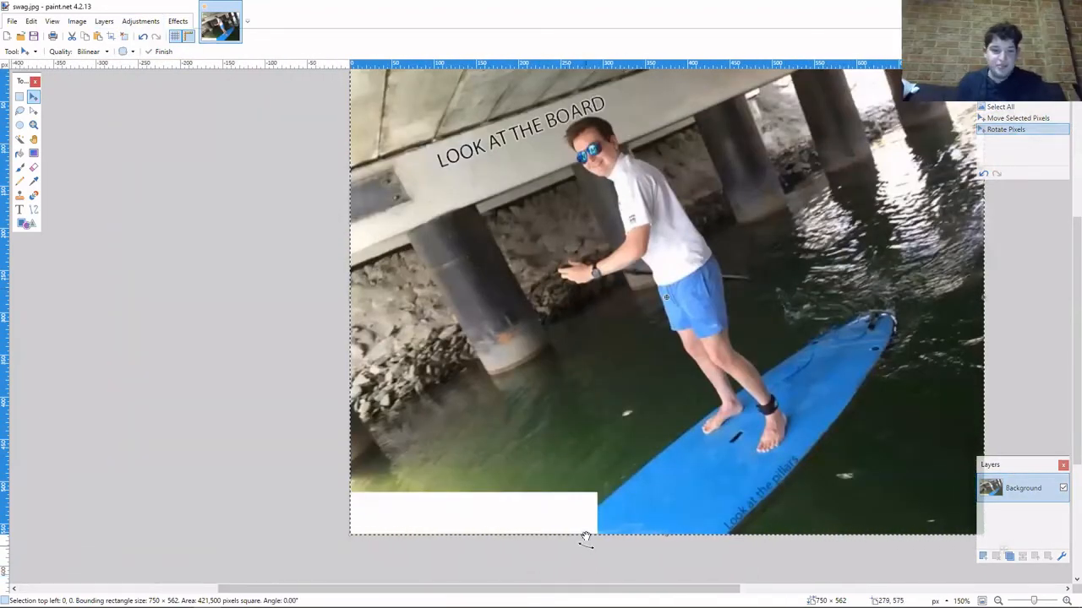
pyautogui.click(142, 36)
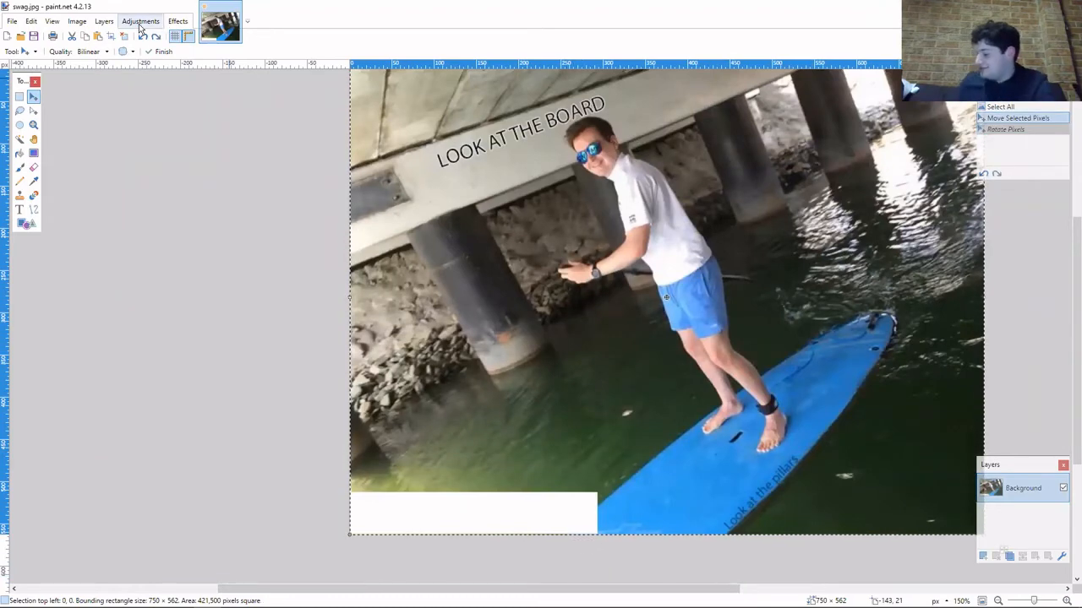
# Preview the image at contrast 100 with Brightness / Contrast to check for hidden details, without applying it.
pyautogui.click(140, 21)
pyautogui.click(174, 65)
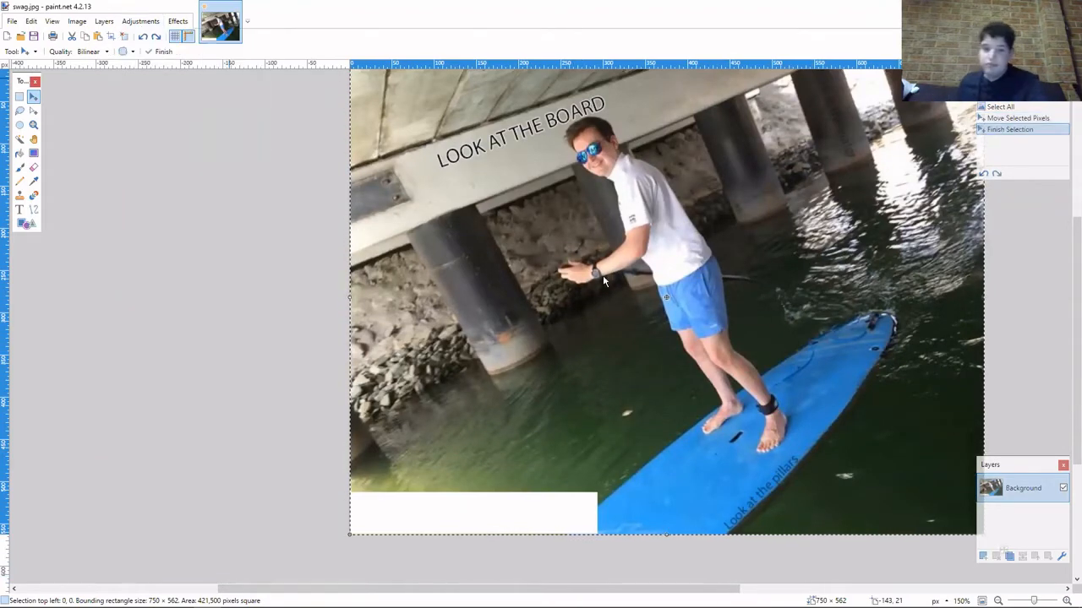
pyautogui.moveTo(514, 318); pyautogui.dragTo(579, 319)
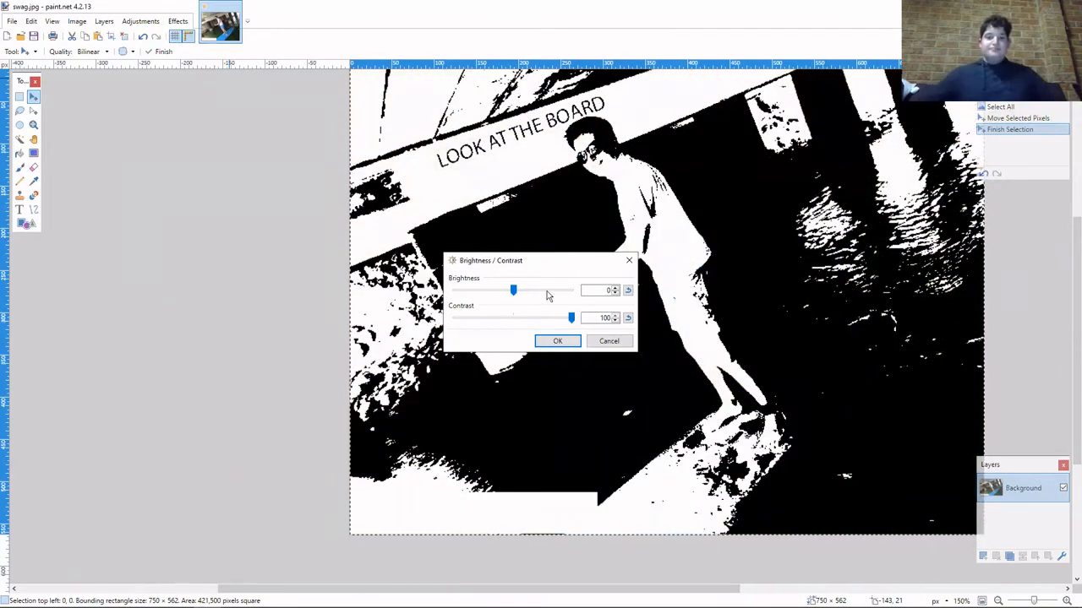
pyautogui.moveTo(513, 290)
pyautogui.mouseDown()
pyautogui.moveTo(421, 295)
pyautogui.moveTo(572, 293)
pyautogui.moveTo(512, 297)
pyautogui.mouseUp()
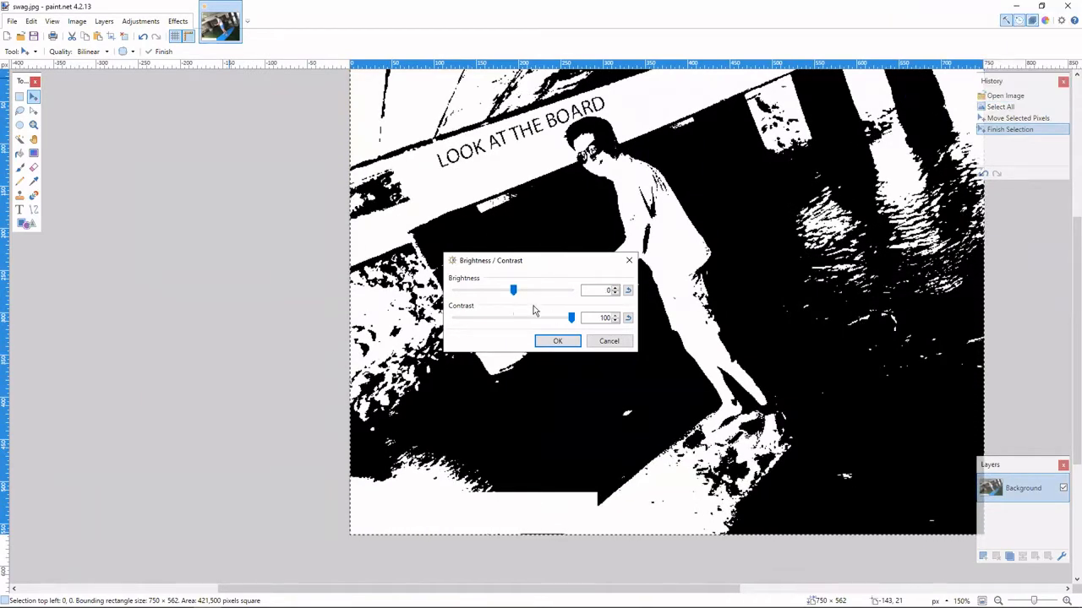
pyautogui.moveTo(571, 318); pyautogui.dragTo(516, 319)
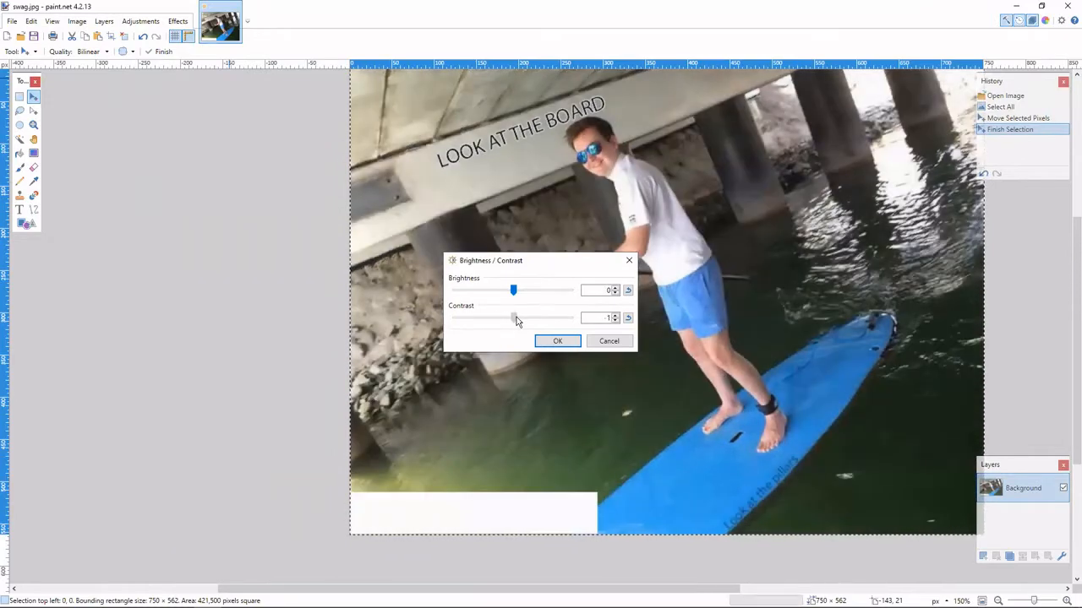
pyautogui.click(617, 340)
pyautogui.click(141, 21)
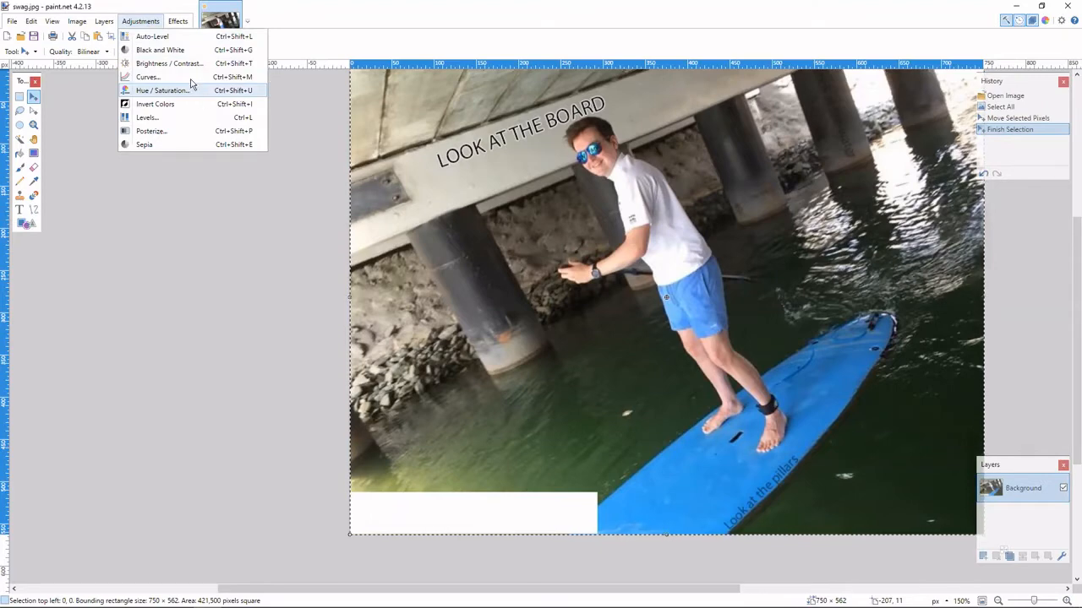
pyautogui.click(141, 21)
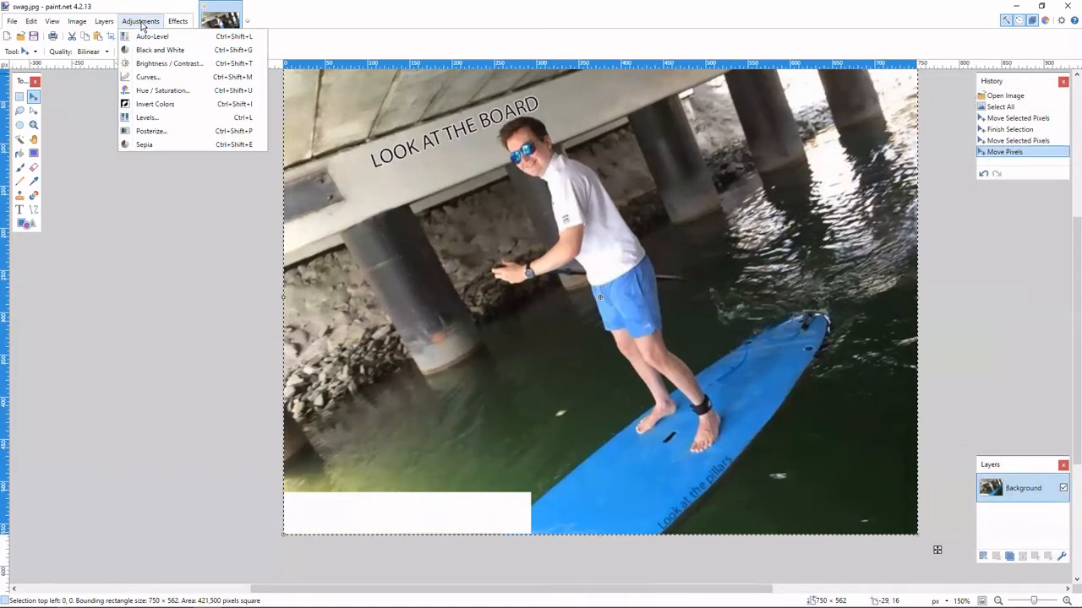
pyautogui.click(148, 77)
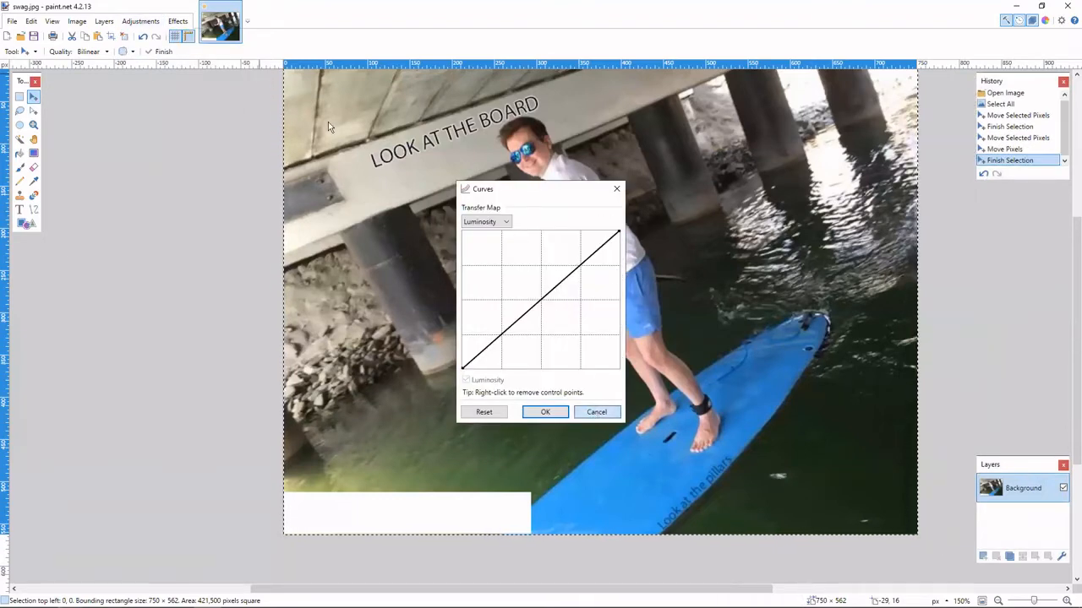
pyautogui.press('Escape')
pyautogui.click(141, 21)
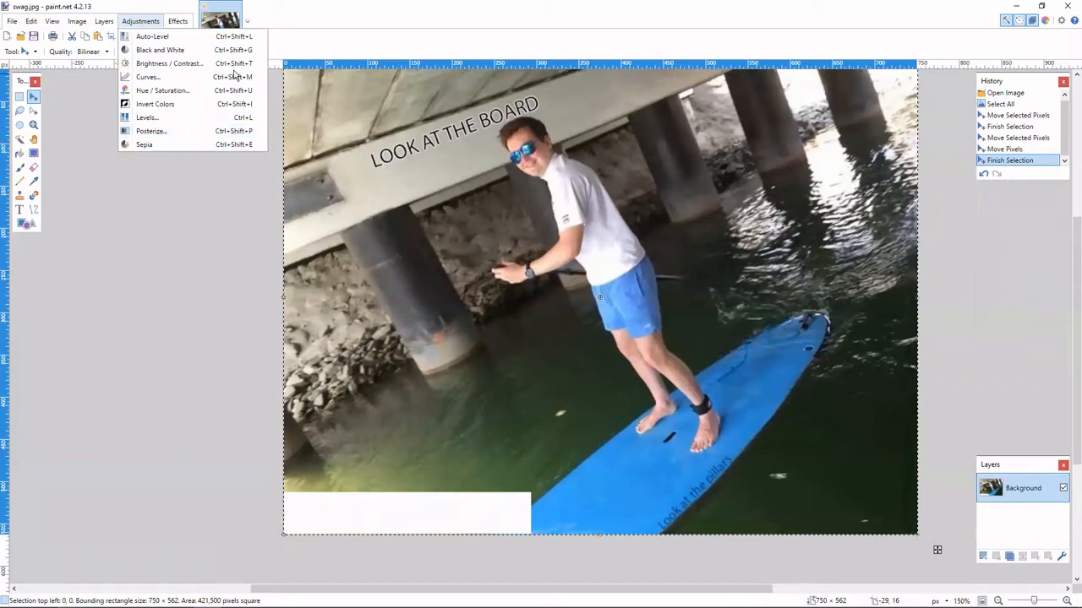
pyautogui.click(283, 193)
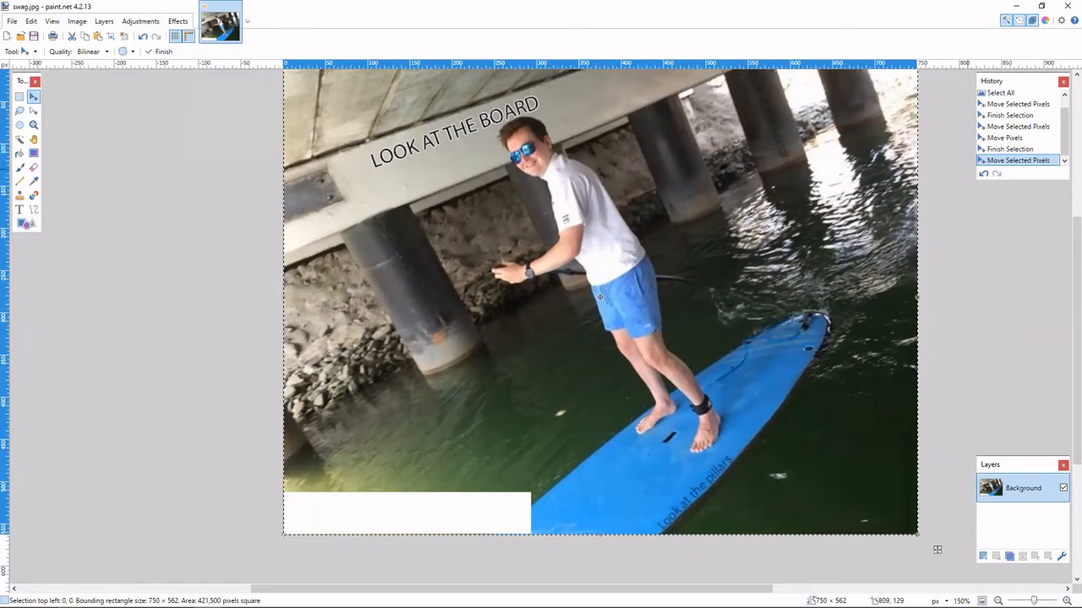
pyautogui.hotkey('alt', 'Tab')
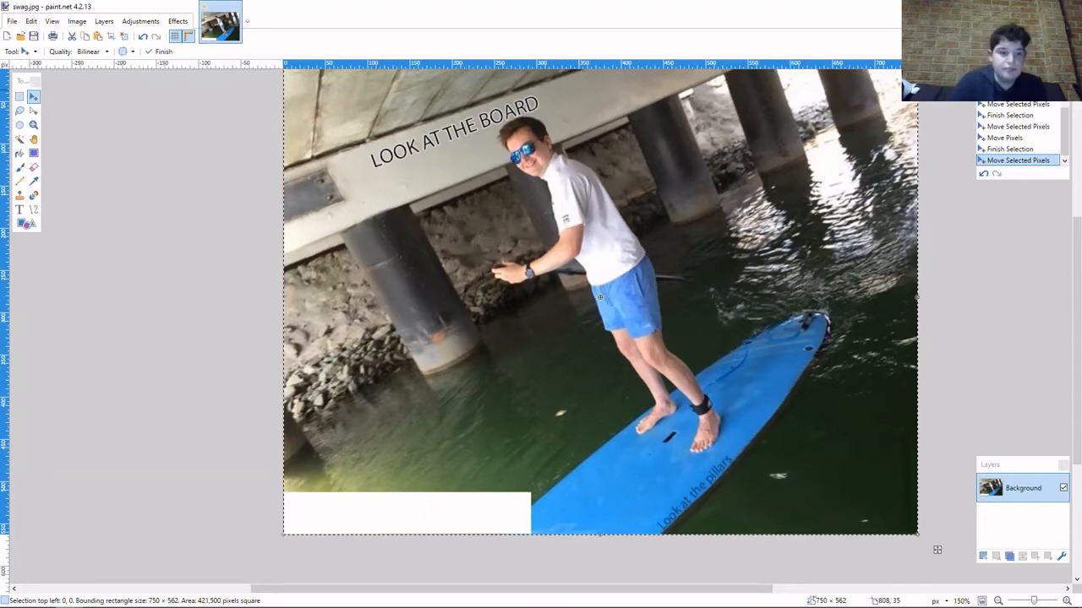
# Select the background of the photo's white box using the Magic Wand at 0% tolerance.
pyautogui.click(18, 140)
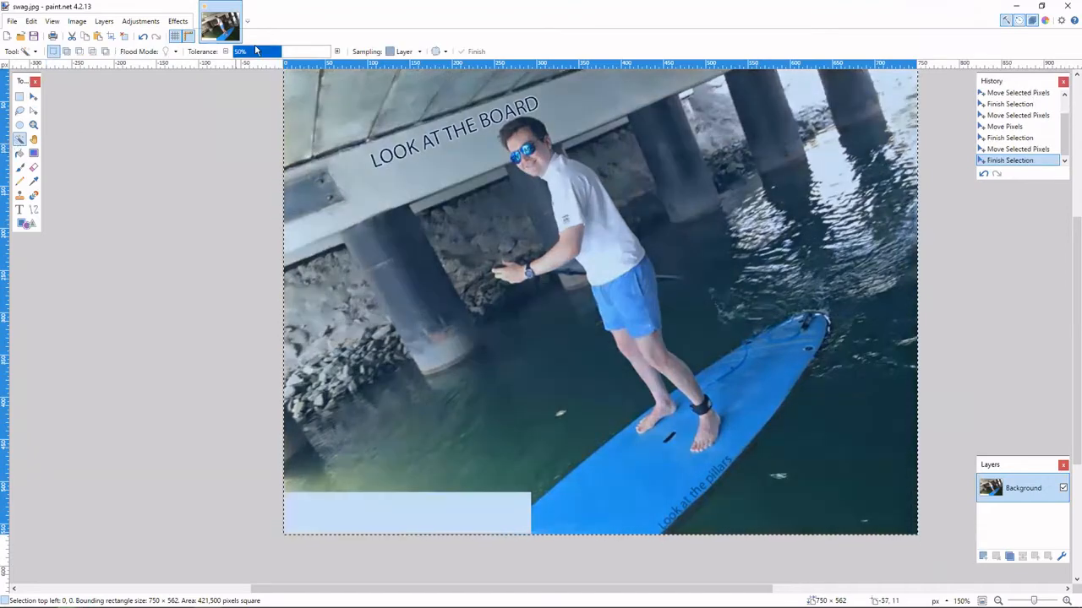
pyautogui.moveTo(260, 51); pyautogui.dragTo(230, 53)
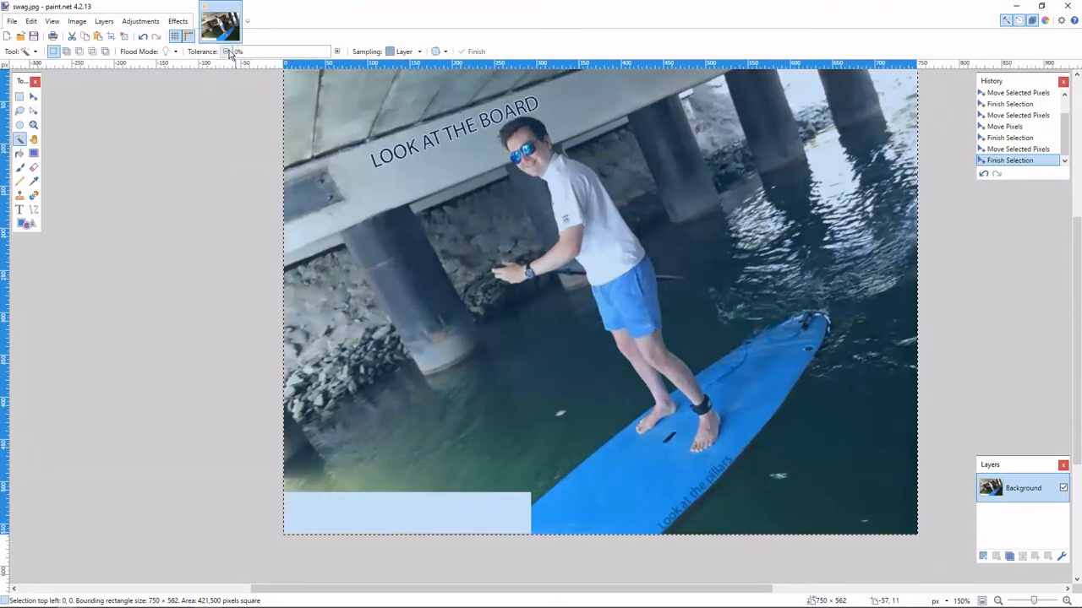
pyautogui.click(171, 137)
pyautogui.click(386, 516)
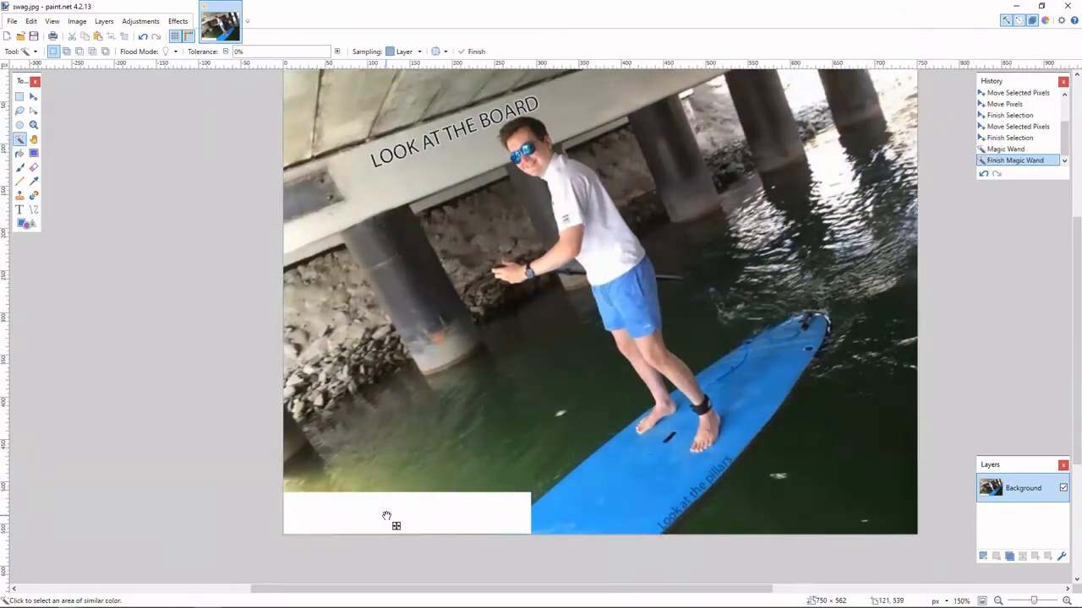
pyautogui.click(324, 507)
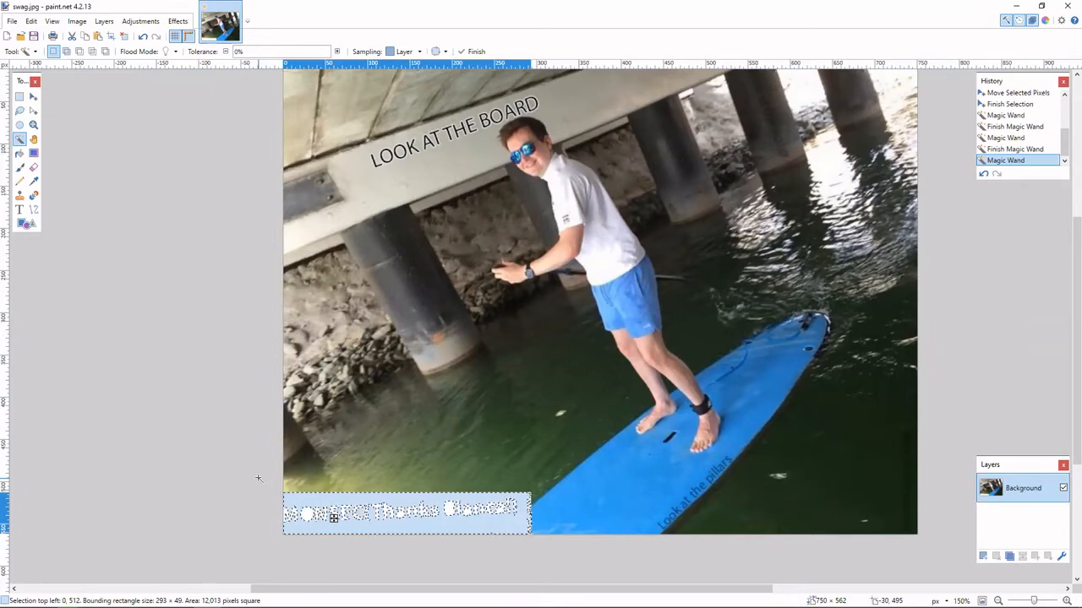
pyautogui.click(333, 519)
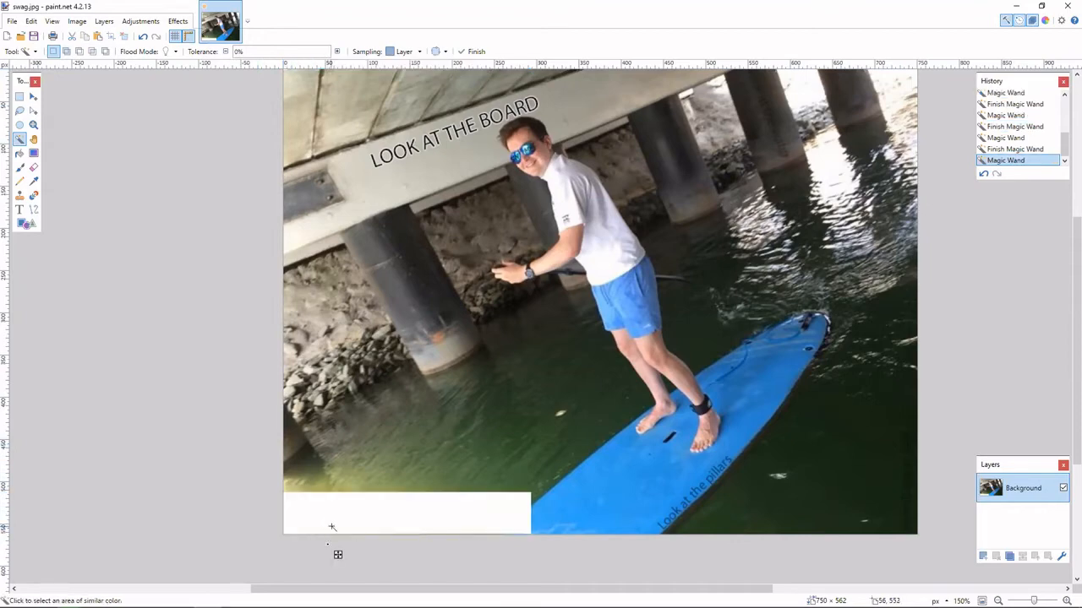
# Undo a trial erase of the selected area and reselect the white box's background with the Magic Wand at 1% tolerance.
pyautogui.press('Delete')
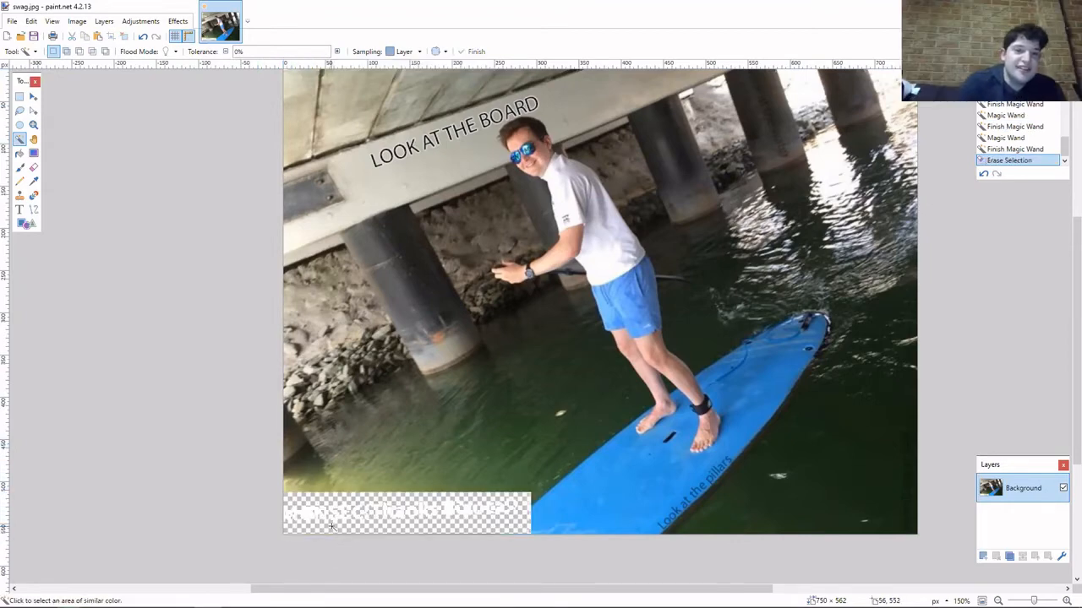
pyautogui.hotkey('ctrl', 'z')
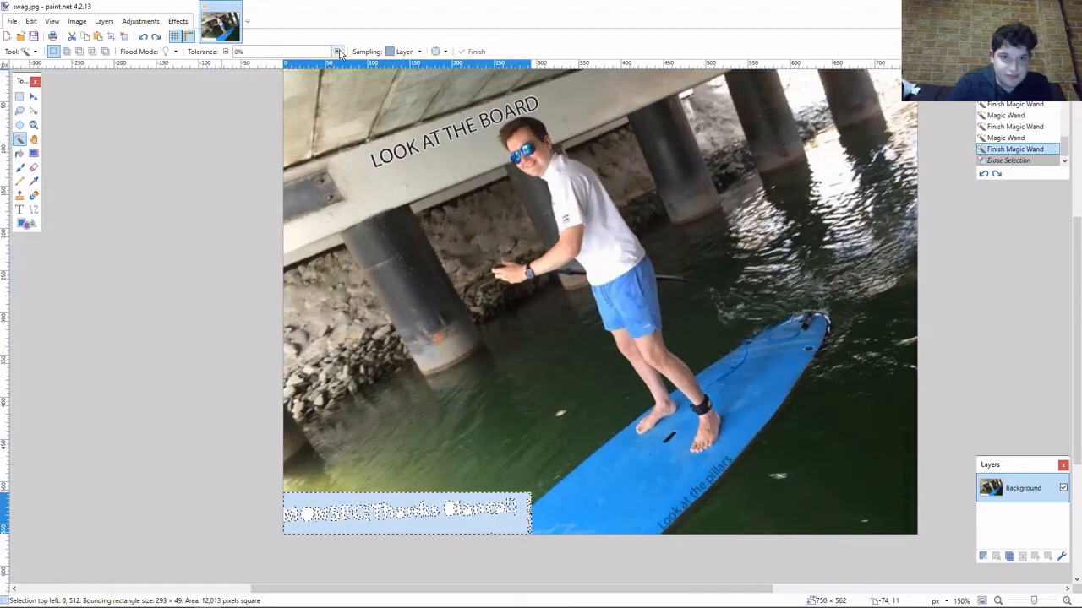
pyautogui.click(336, 525)
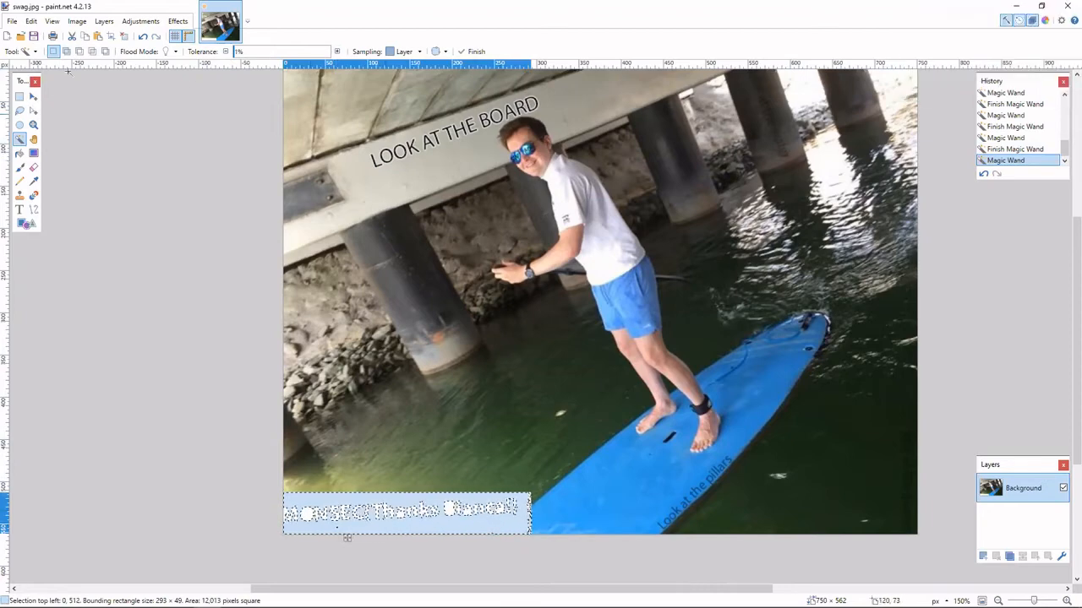
# Try a gradient on the white box selection and raise the Paint Bucket's tolerance with a solid colour fill.
pyautogui.click(20, 153)
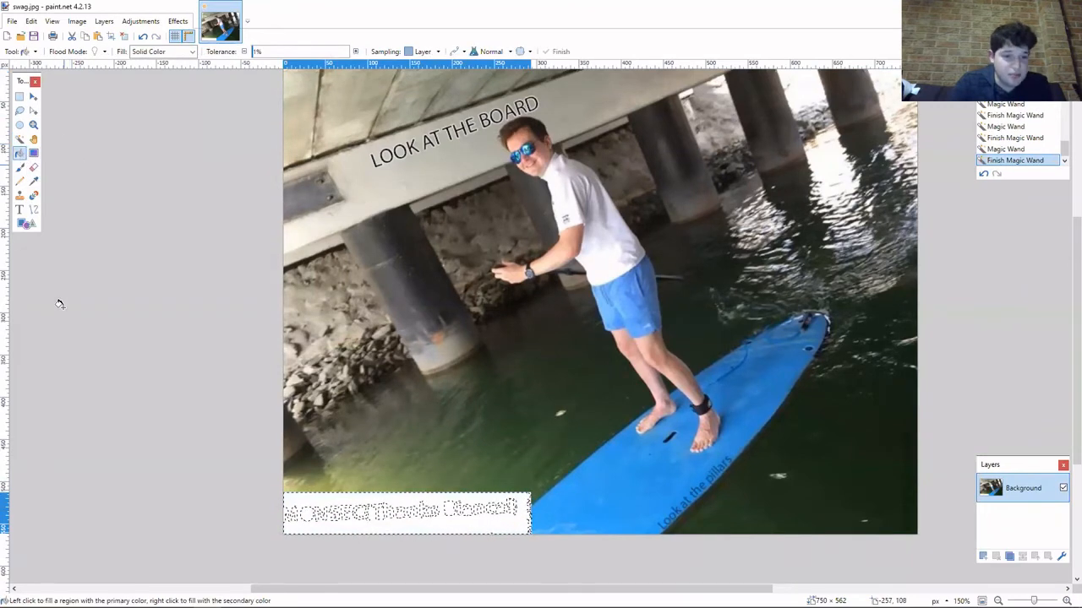
pyautogui.click(34, 152)
pyautogui.click(314, 503)
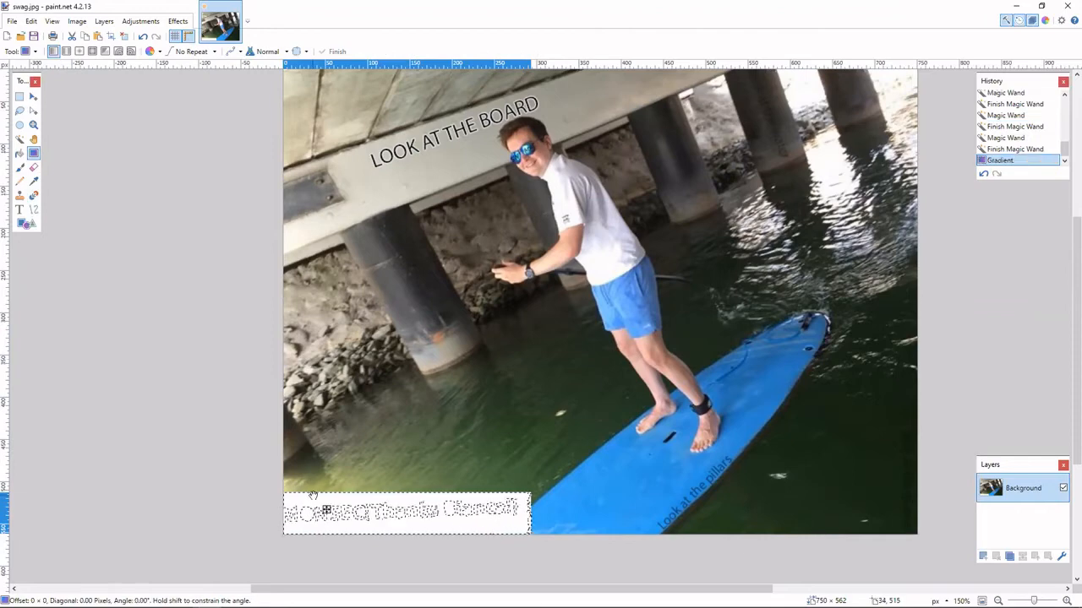
pyautogui.click(20, 153)
pyautogui.click(148, 53)
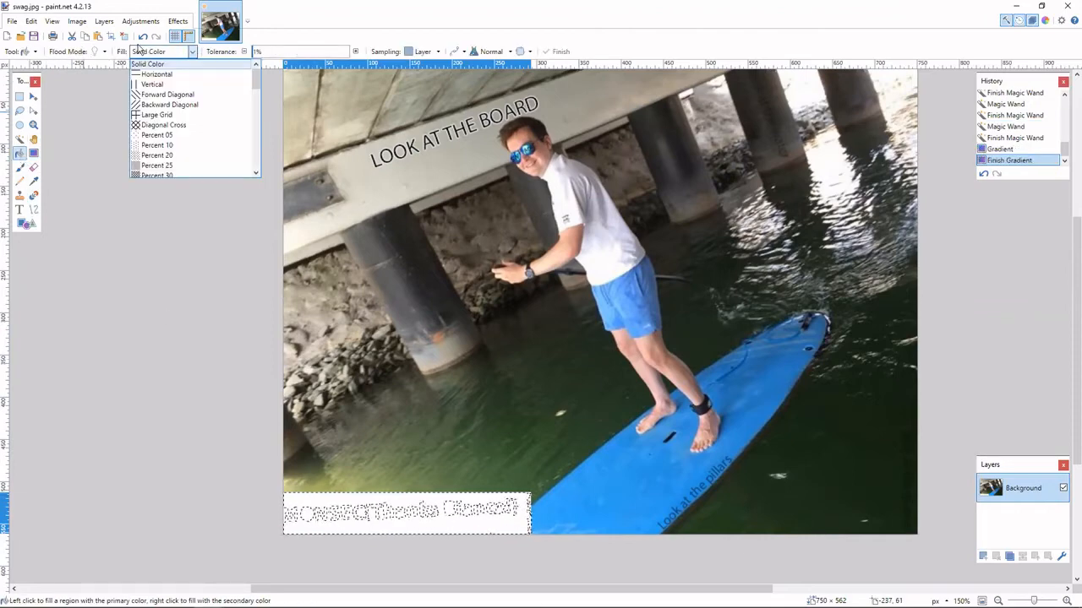
pyautogui.click(142, 50)
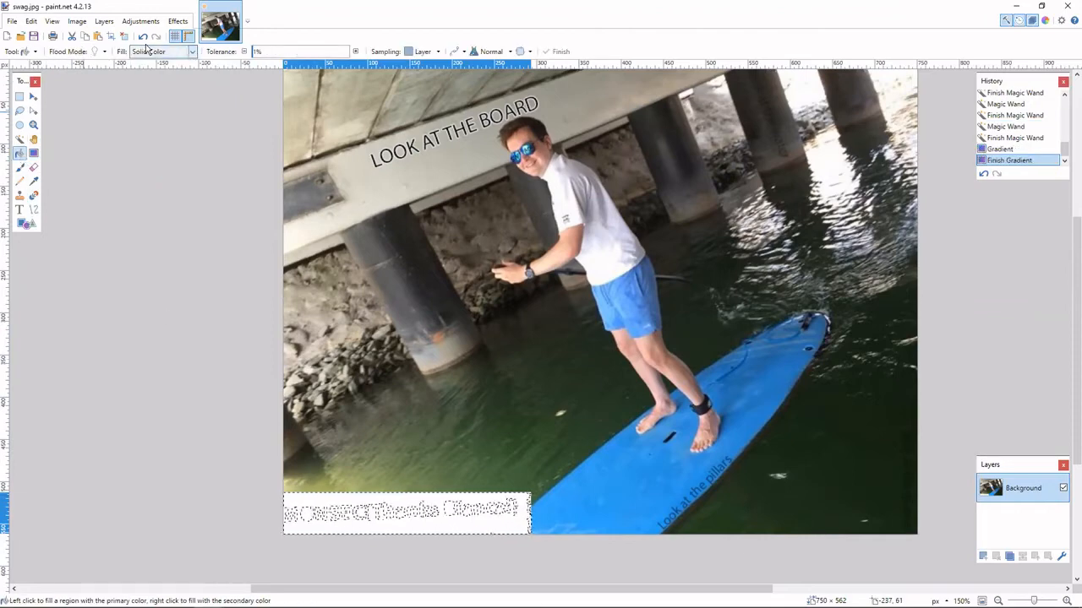
pyautogui.click(355, 51)
pyautogui.click(355, 52)
pyautogui.click(356, 52)
pyautogui.click(356, 51)
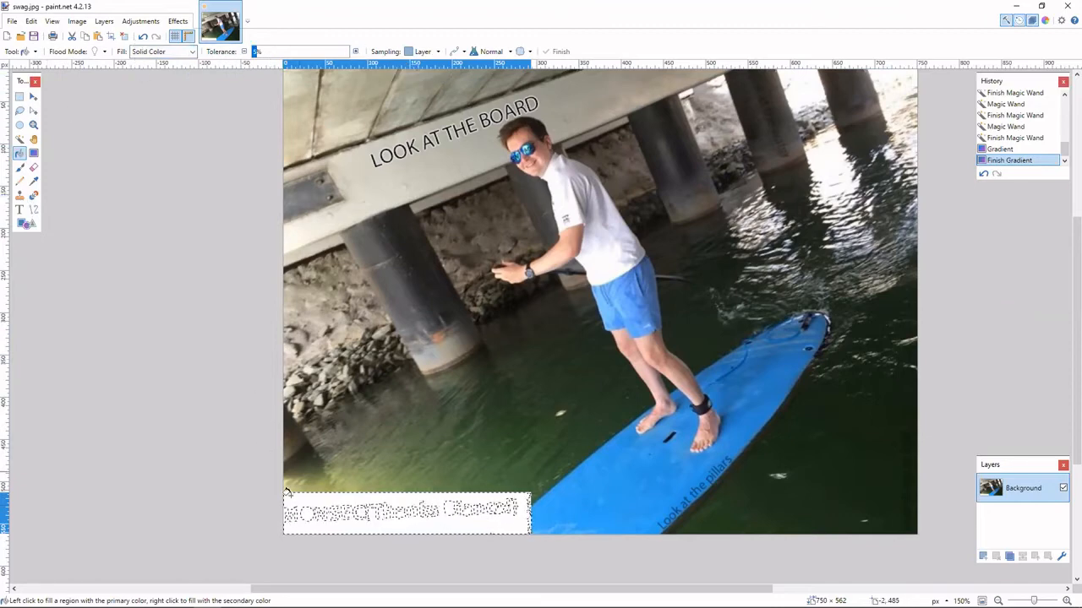
# Try reselecting the white box with the Magic Wand at a higher tolerance, and revert the history to before the gradient.
pyautogui.click(19, 139)
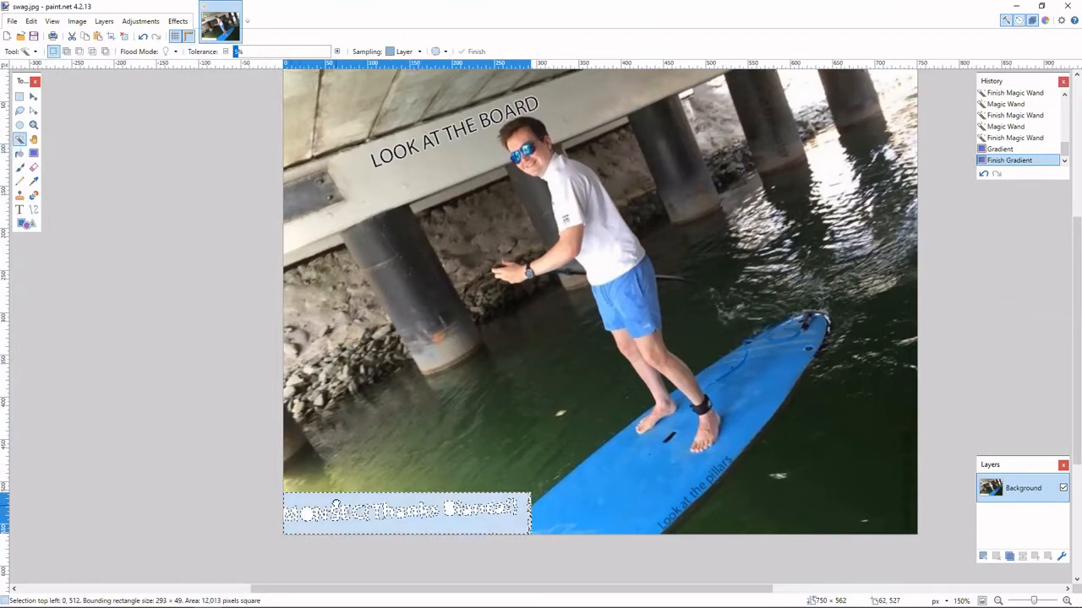
pyautogui.keyDown('ctrl'); pyautogui.click(333, 503); pyautogui.keyUp('ctrl')
pyautogui.keyDown('ctrl'); pyautogui.click(322, 500); pyautogui.keyUp('ctrl')
pyautogui.hotkey('ctrl', 'z')
pyautogui.hotkey('ctrl', 'z')
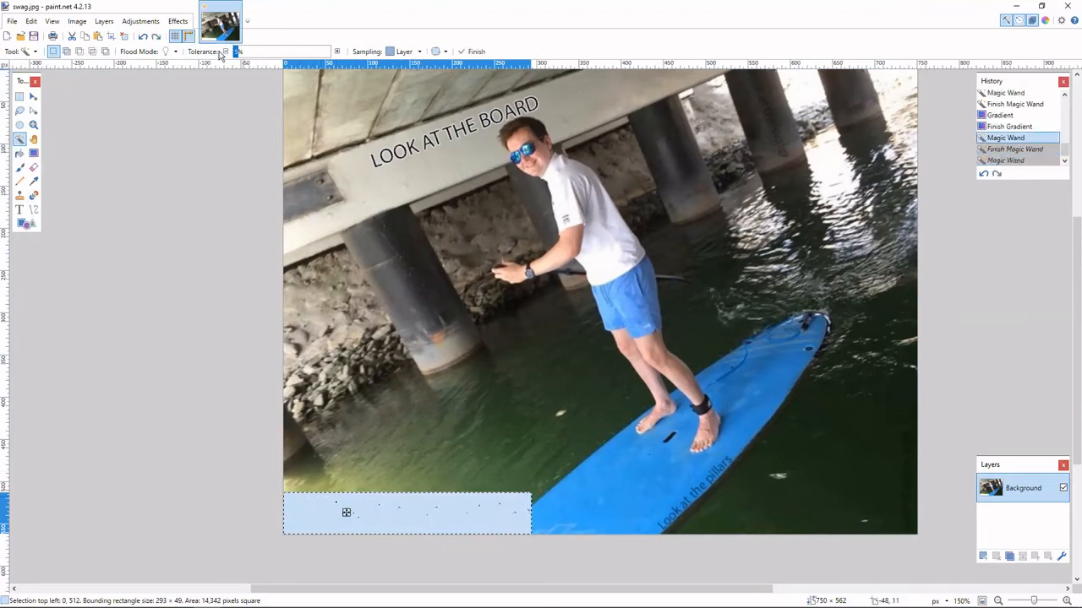
pyautogui.click(1020, 128)
pyautogui.click(1021, 107)
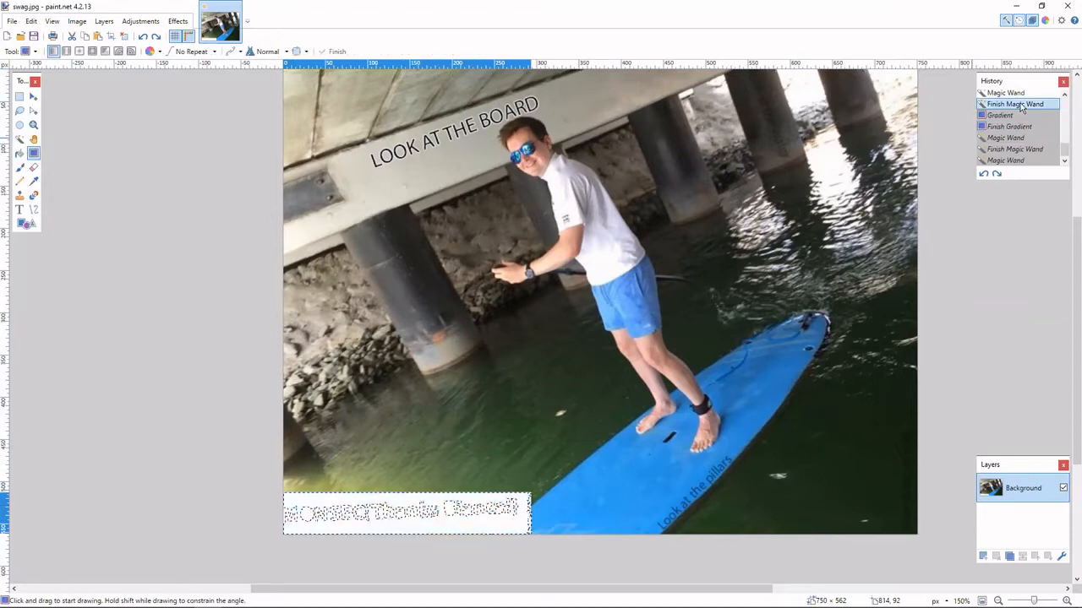
# Fill the white box's selected background with solid black using the Paint Bucket at 1% tolerance, and deselect it.
pyautogui.click(19, 167)
pyautogui.click(18, 153)
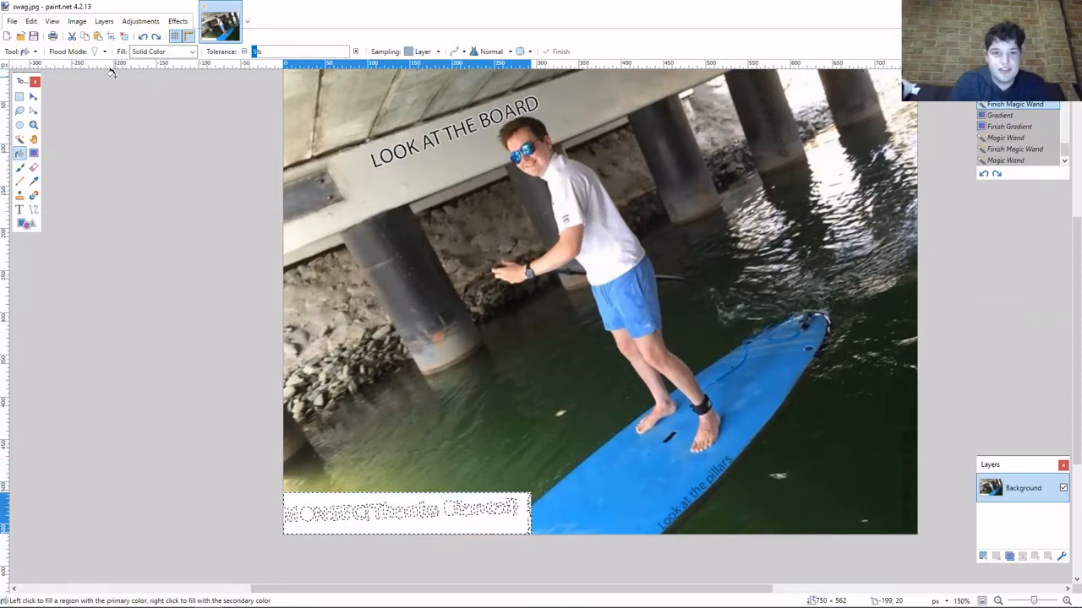
pyautogui.click(245, 53)
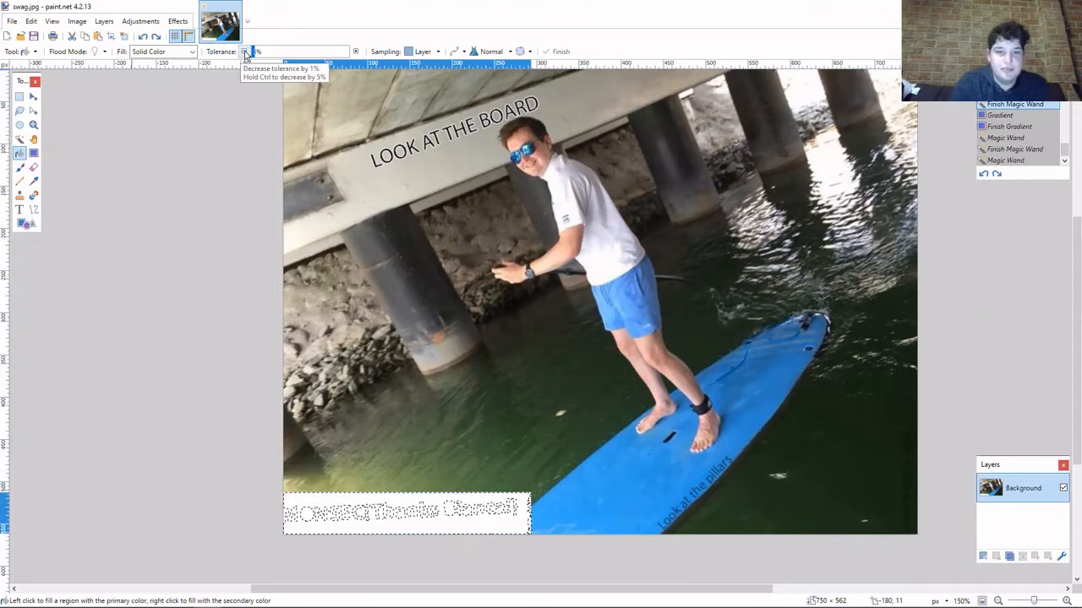
pyautogui.click(245, 53)
pyautogui.click(322, 505)
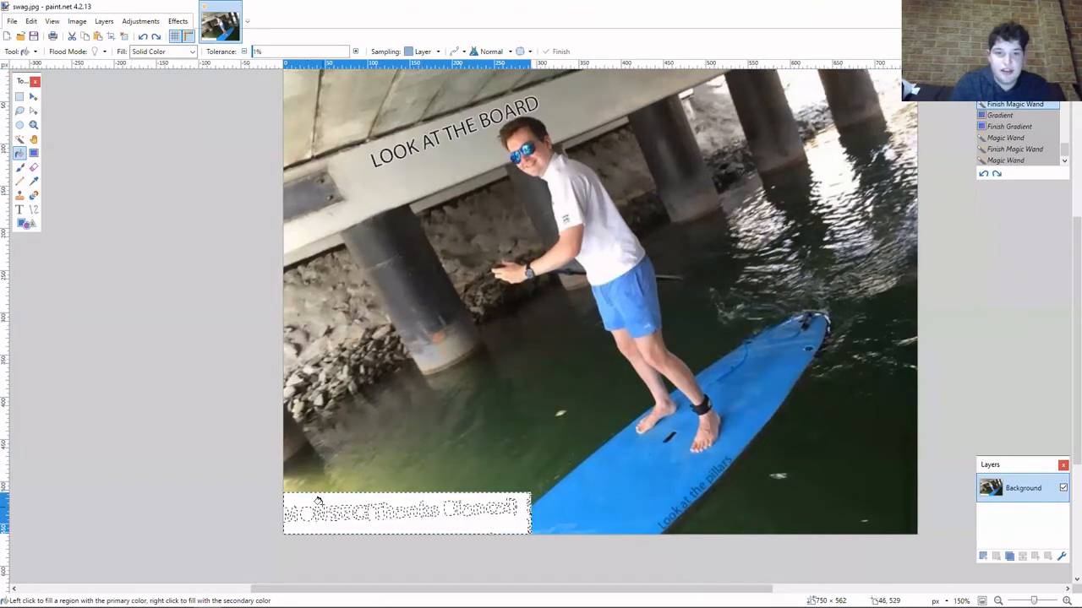
pyautogui.click(32, 96)
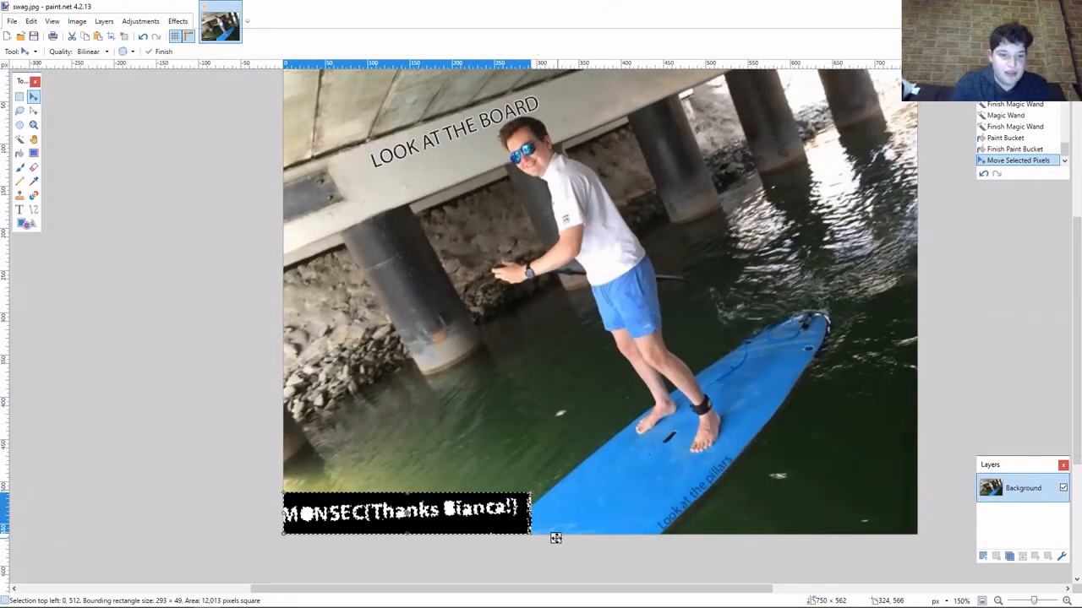
pyautogui.hotkey('ctrl', 'd')
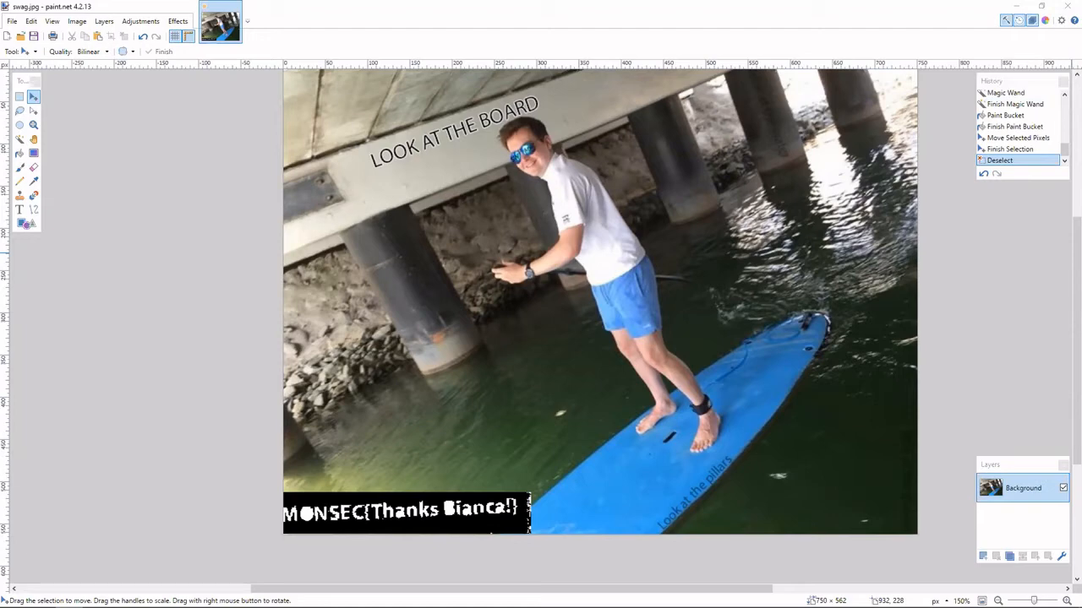
# Close the image editor and open the Glory of the Garden folder inside PicoCTF2019 in the WinRAR archive.
pyautogui.click(1066, 8)
pyautogui.click(513, 372)
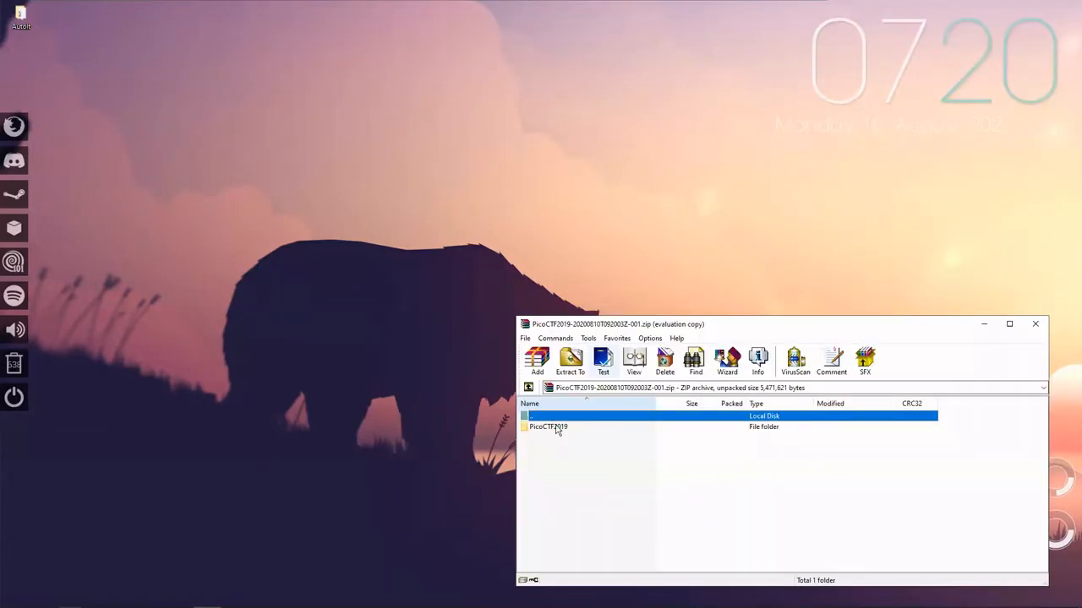
pyautogui.doubleClick(557, 429)
pyautogui.click(846, 463)
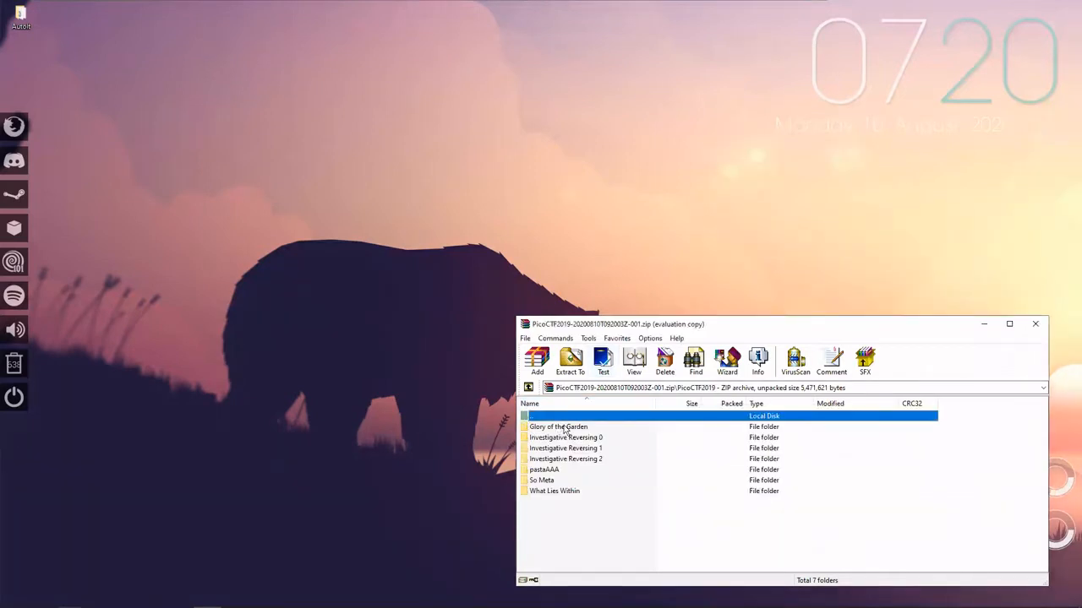
pyautogui.click(565, 429)
pyautogui.doubleClick(565, 429)
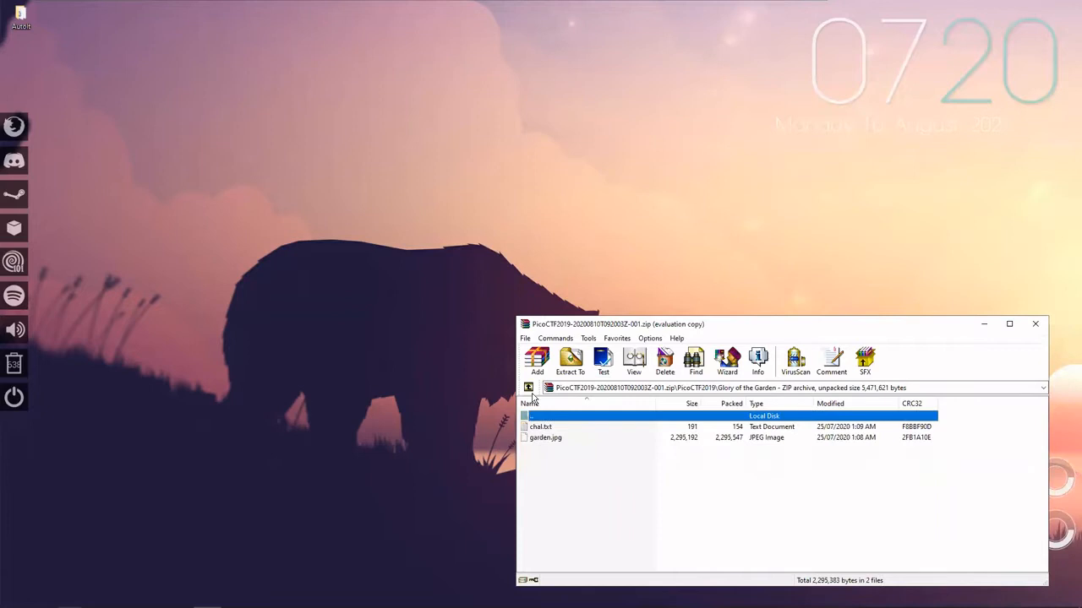
# View garden.jpg from the archive in the image viewer and close the viewer.
pyautogui.doubleClick(549, 440)
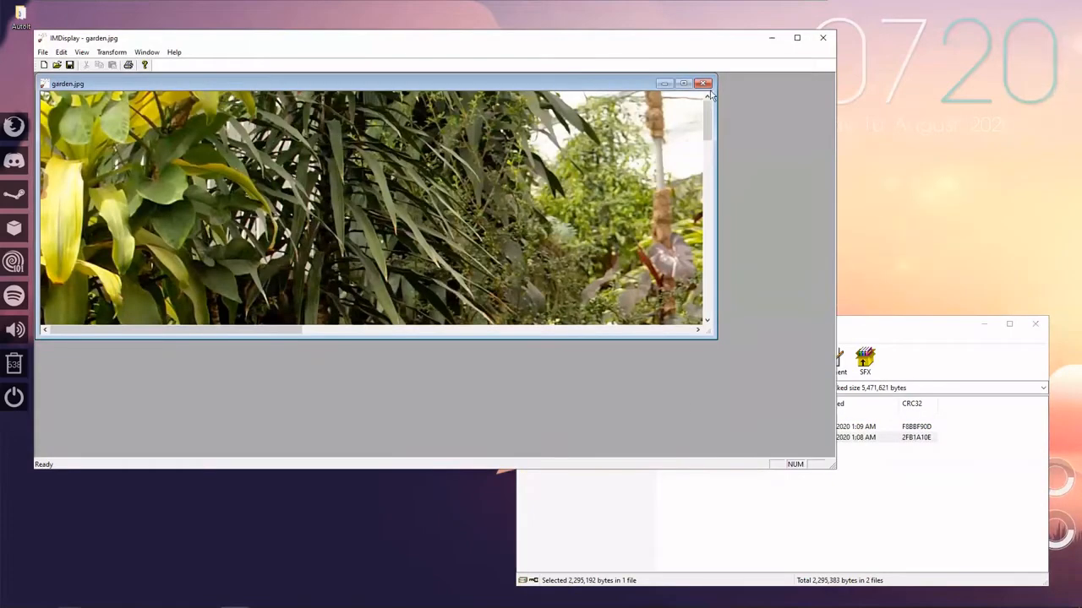
pyautogui.click(822, 37)
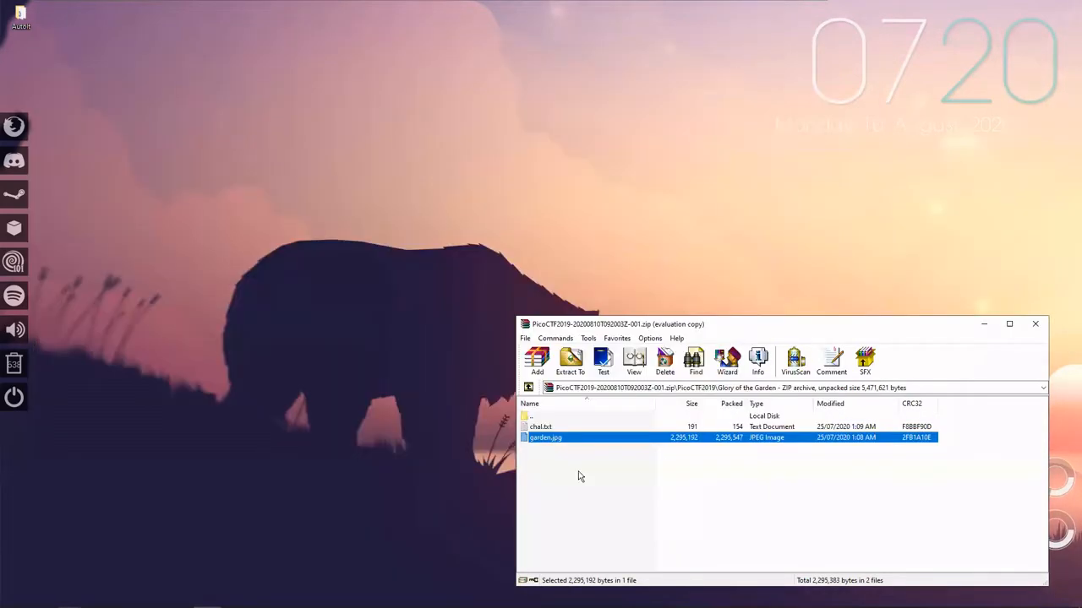
pyautogui.rightClick(550, 441)
pyautogui.doubleClick(550, 440)
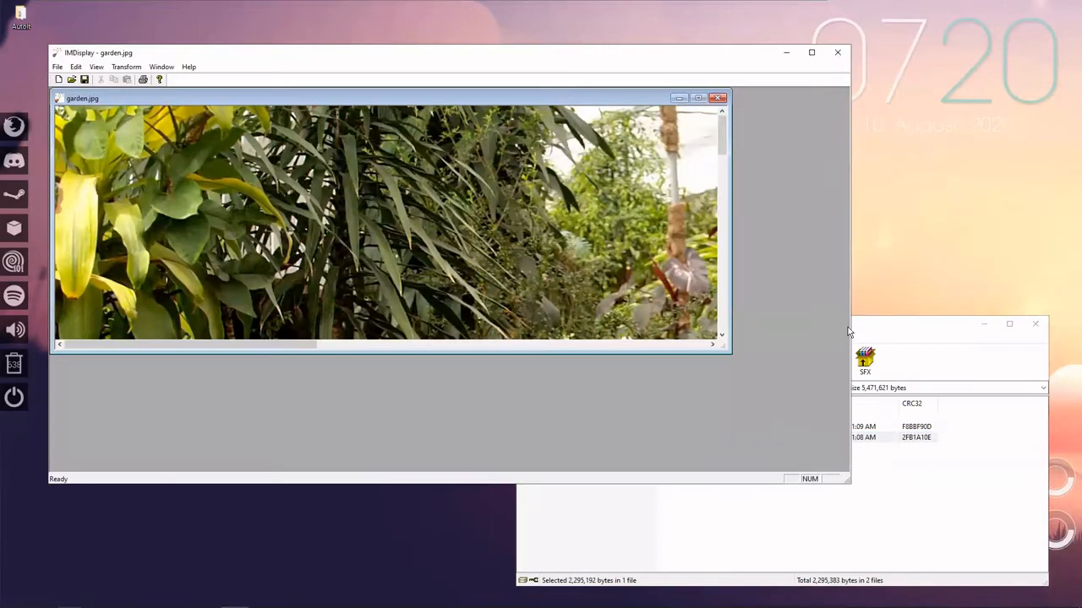
pyautogui.click(838, 52)
# Extract garden.jpg from the archive to the desktop.
pyautogui.moveTo(546, 446); pyautogui.dragTo(454, 165)
pyautogui.rightClick(454, 162)
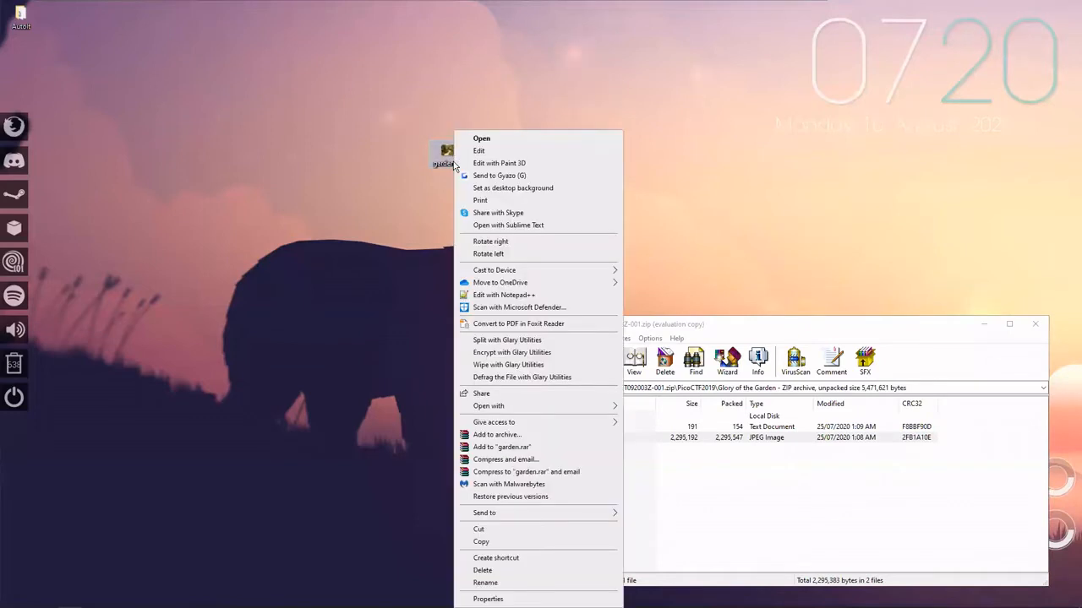
pyautogui.click(706, 216)
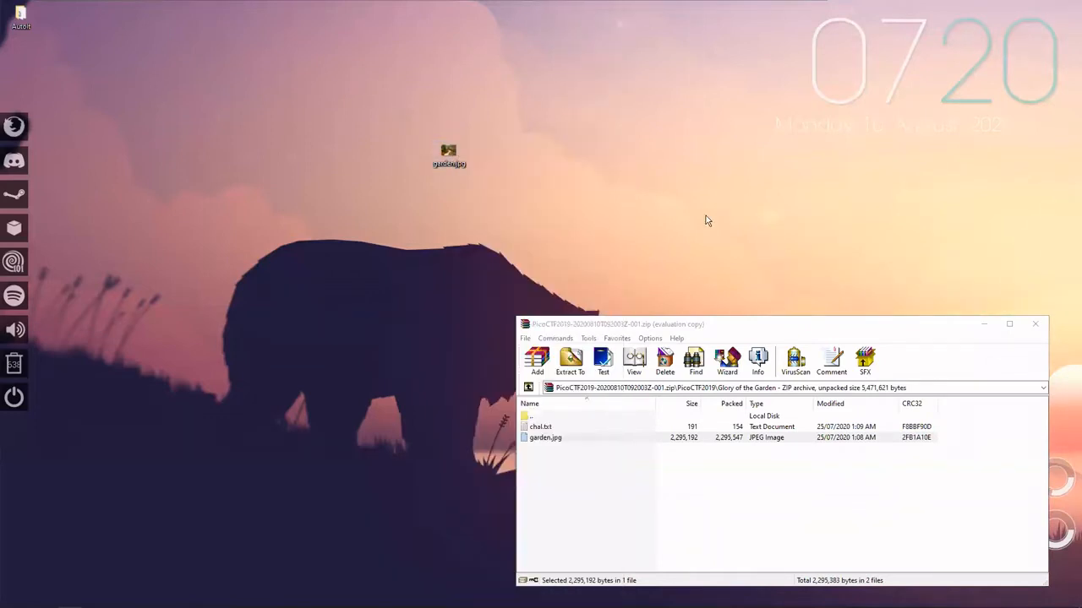
# Write the sample flag format PicoCTF{sometext} in a new Notepad document and close it without saving.
pyautogui.press('super')
pyautogui.write('no')
pyautogui.press('Return')
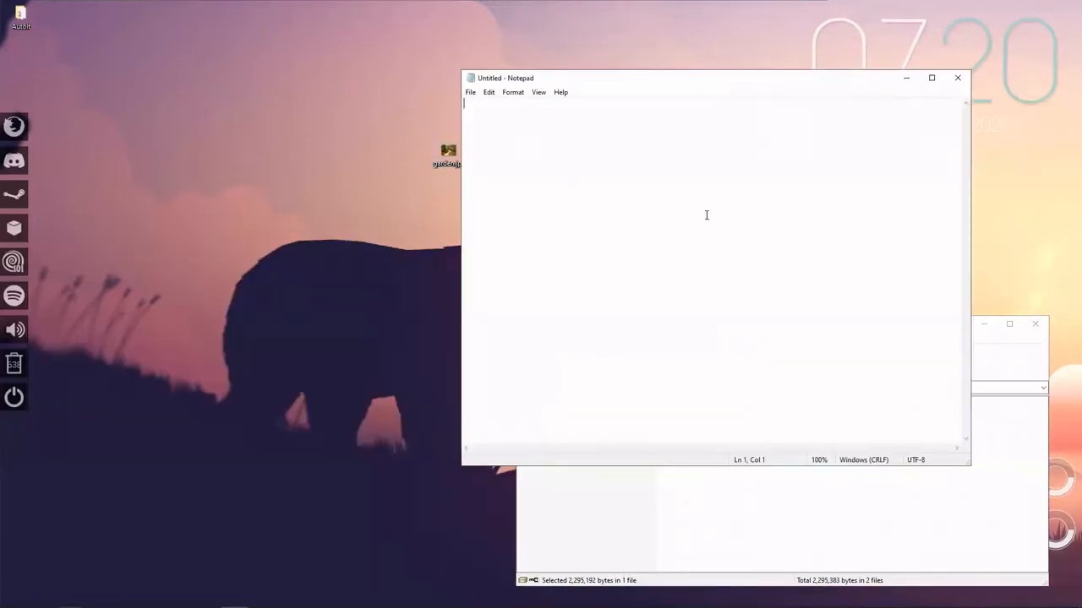
pyautogui.write('PicoCTF{}')
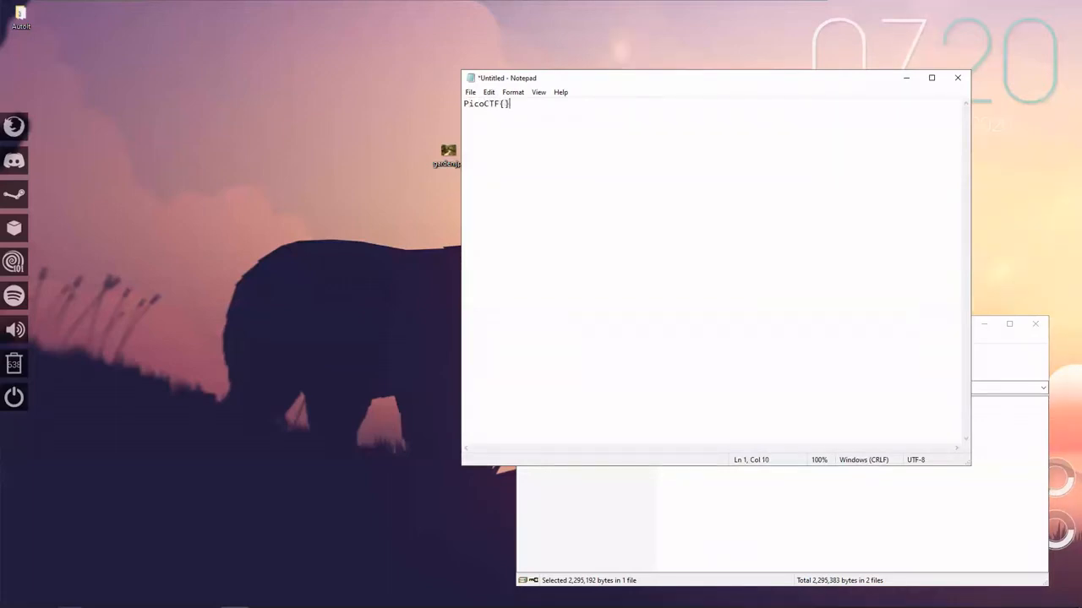
pyautogui.press('Left')
pyautogui.write('sometext')
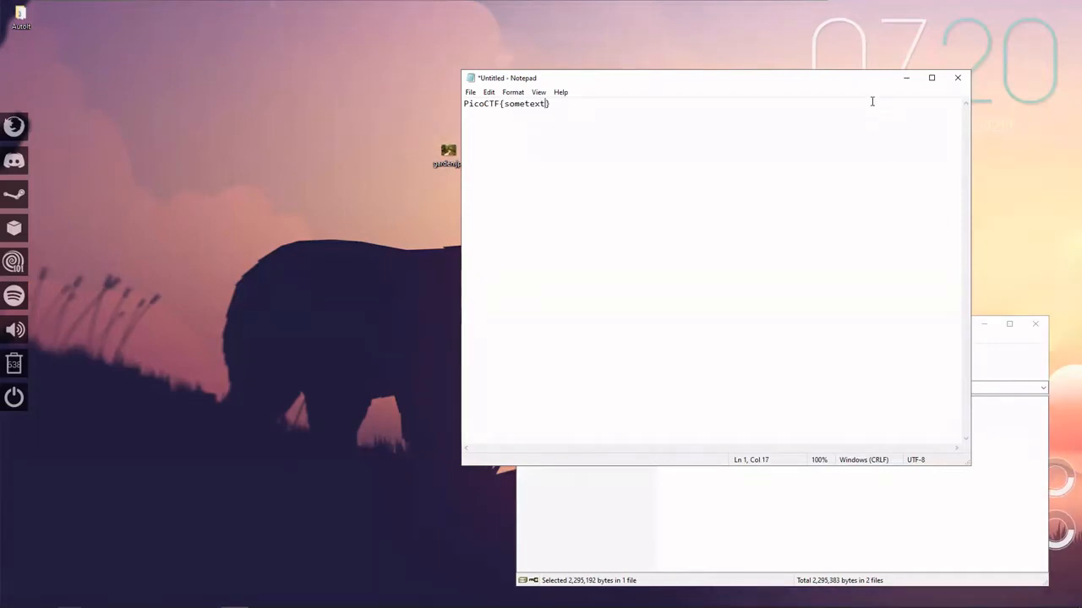
pyautogui.click(957, 77)
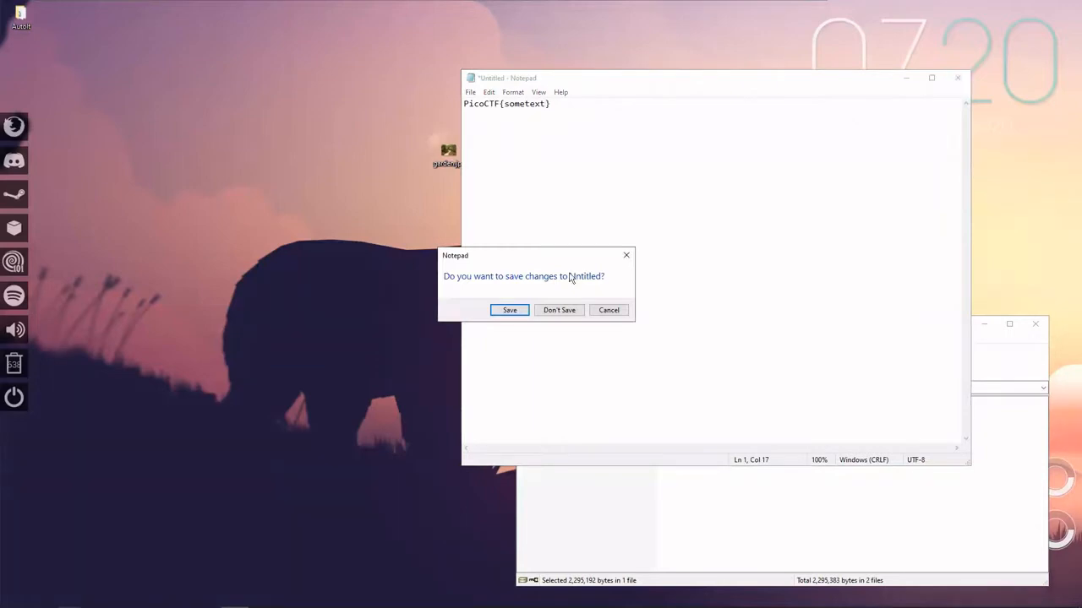
pyautogui.click(560, 310)
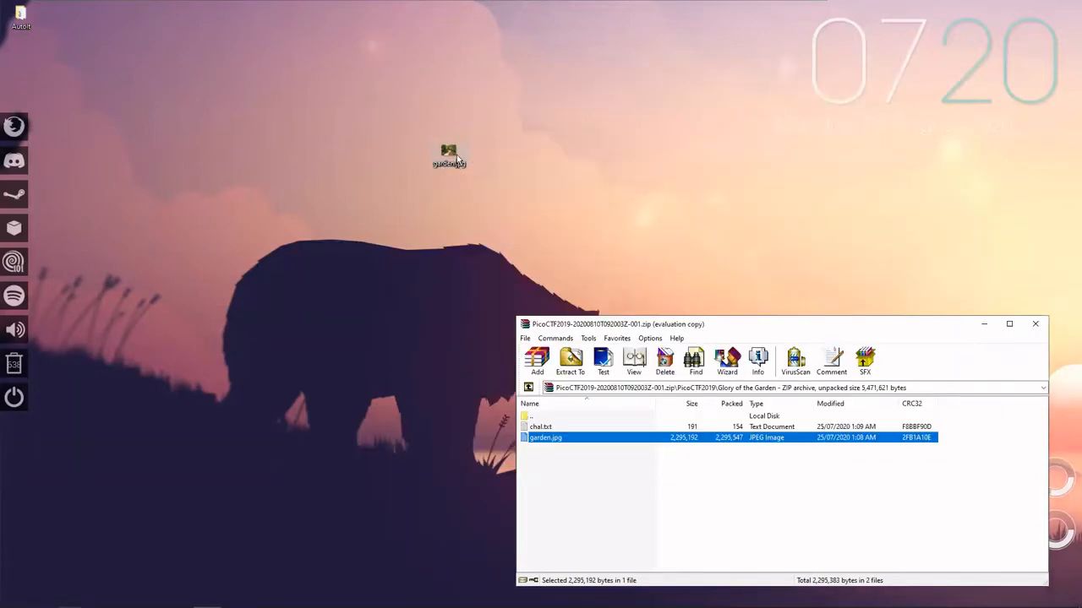
# Open garden.jpg from the desktop in paint.net.
pyautogui.moveTo(457, 159); pyautogui.dragTo(441, 150)
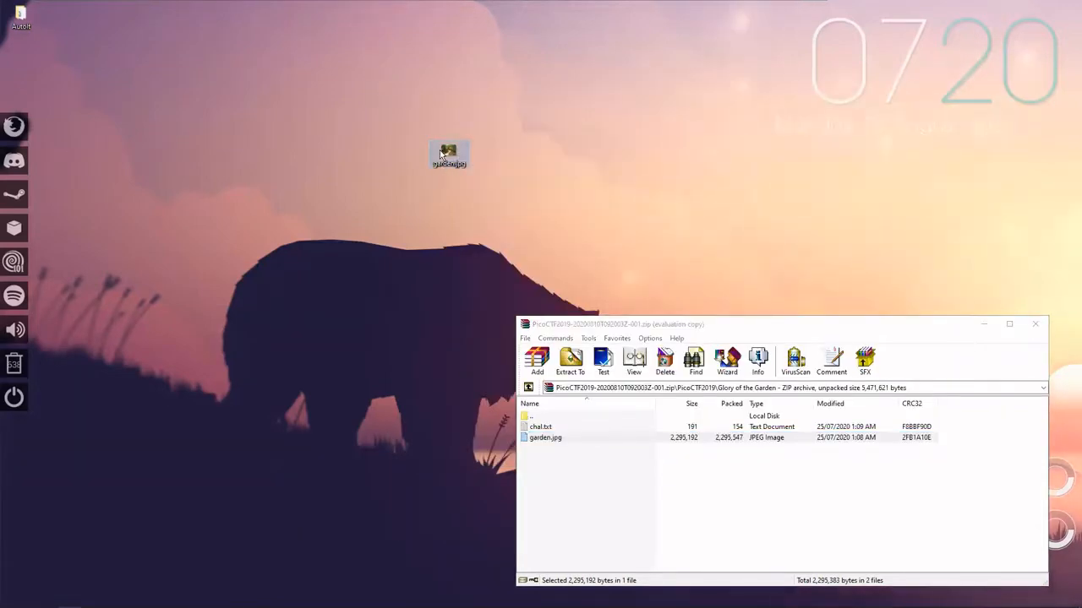
pyautogui.rightClick(443, 152)
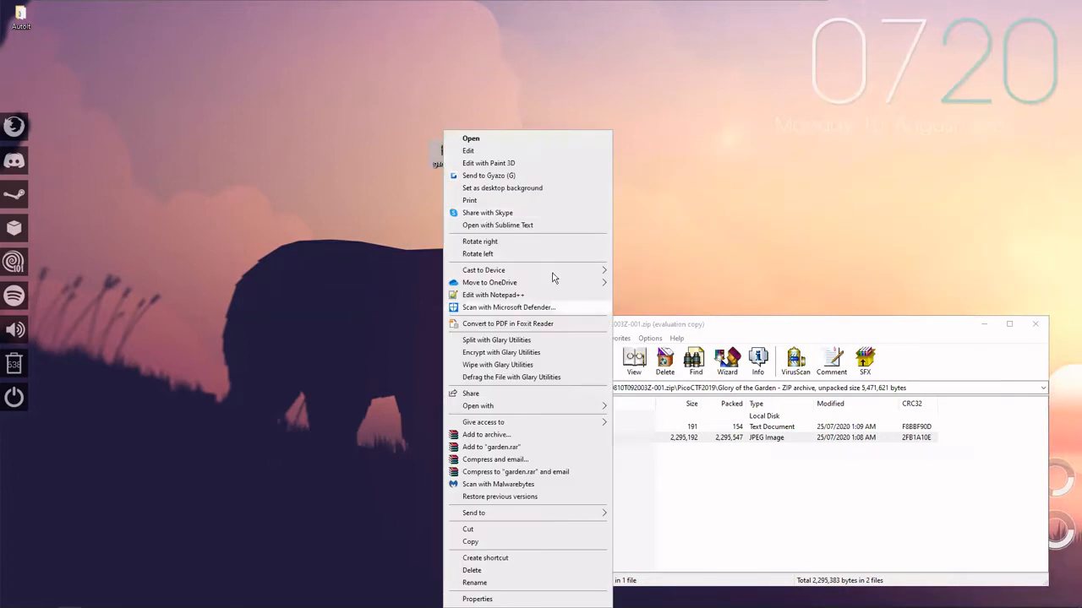
pyautogui.moveTo(550, 404)
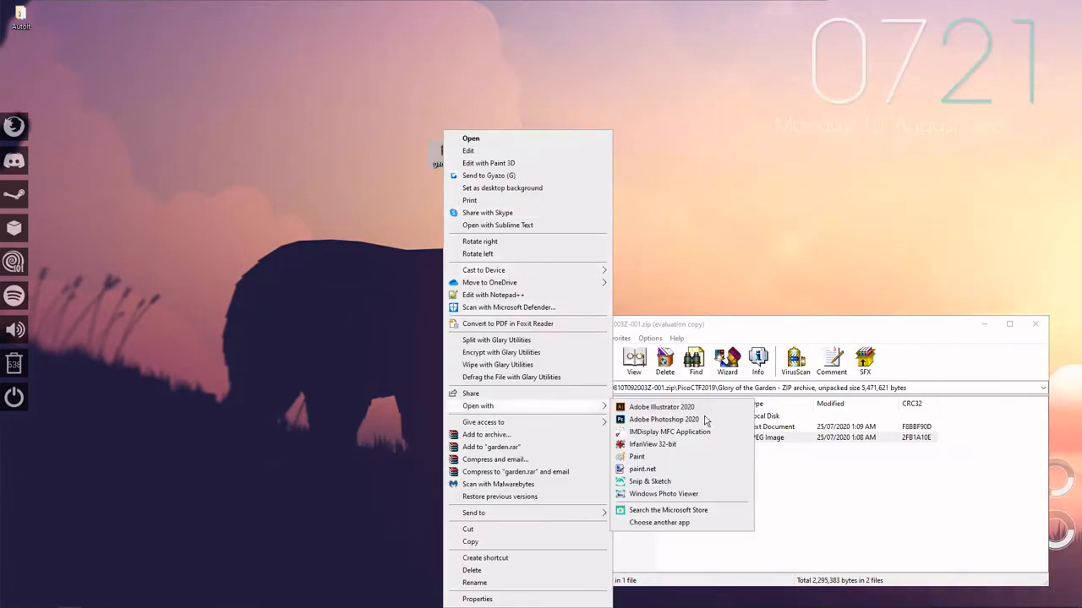
pyautogui.click(655, 469)
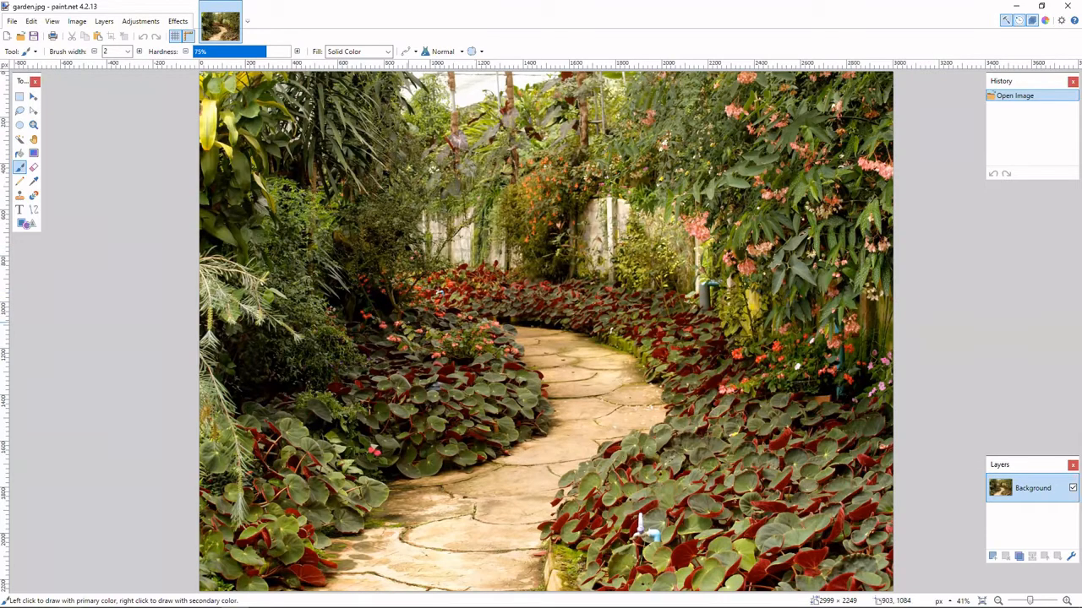
# Open the challenge's chal.txt in Notepad over the image and read its description and hint.
pyautogui.moveTo(228, 606)
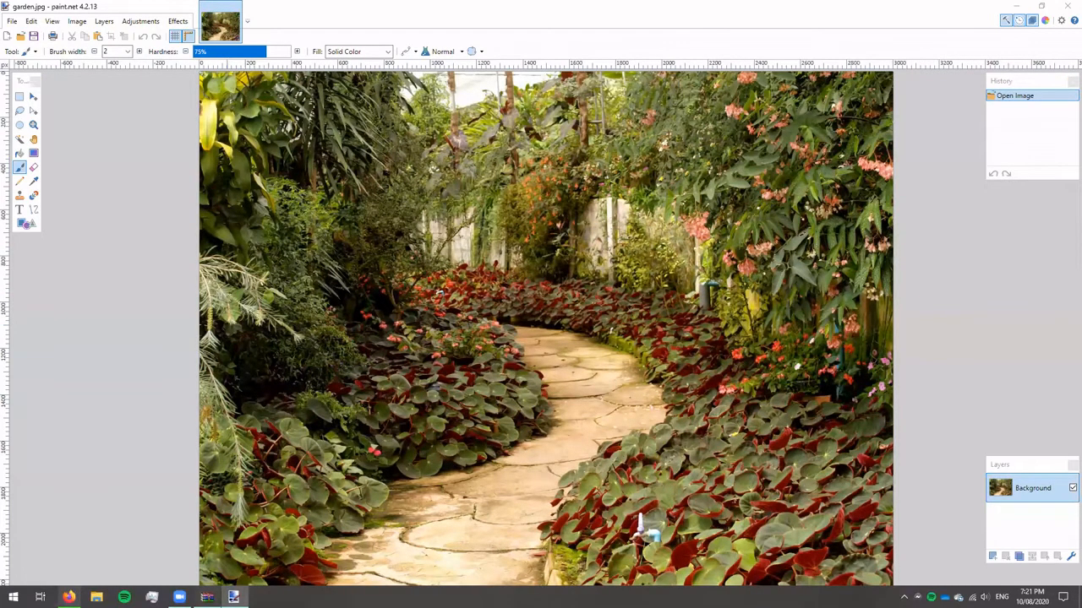
pyautogui.click(1000, 319)
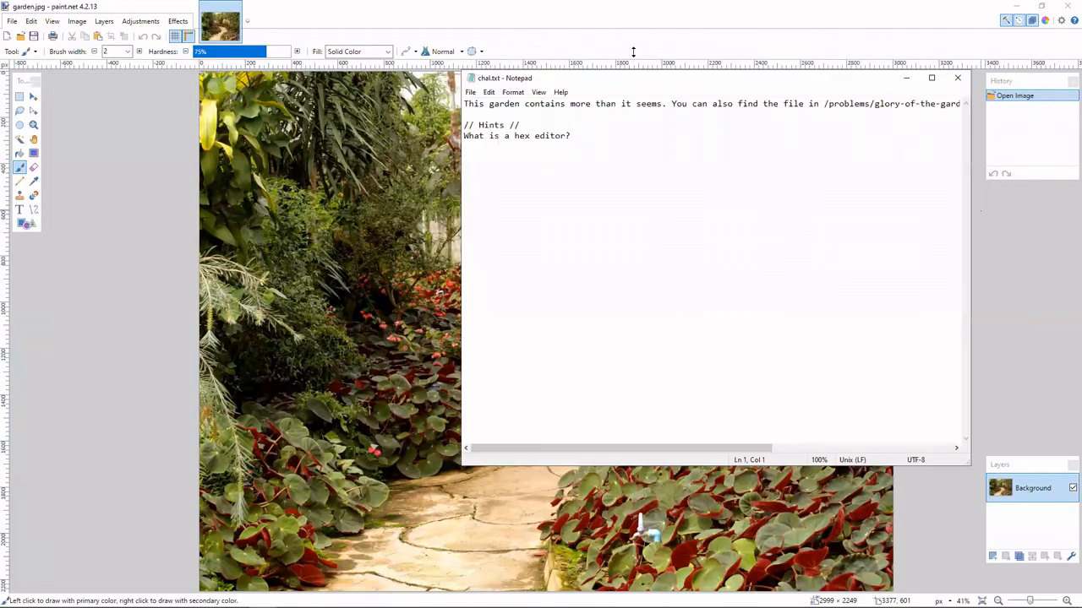
pyautogui.moveTo(633, 52); pyautogui.dragTo(601, 73)
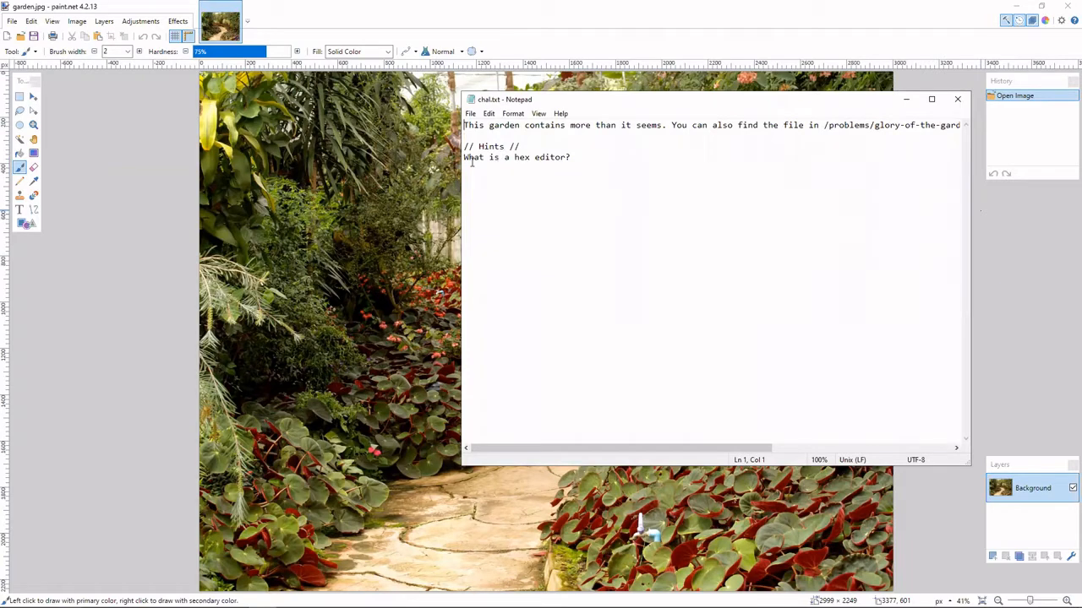
pyautogui.click(578, 158)
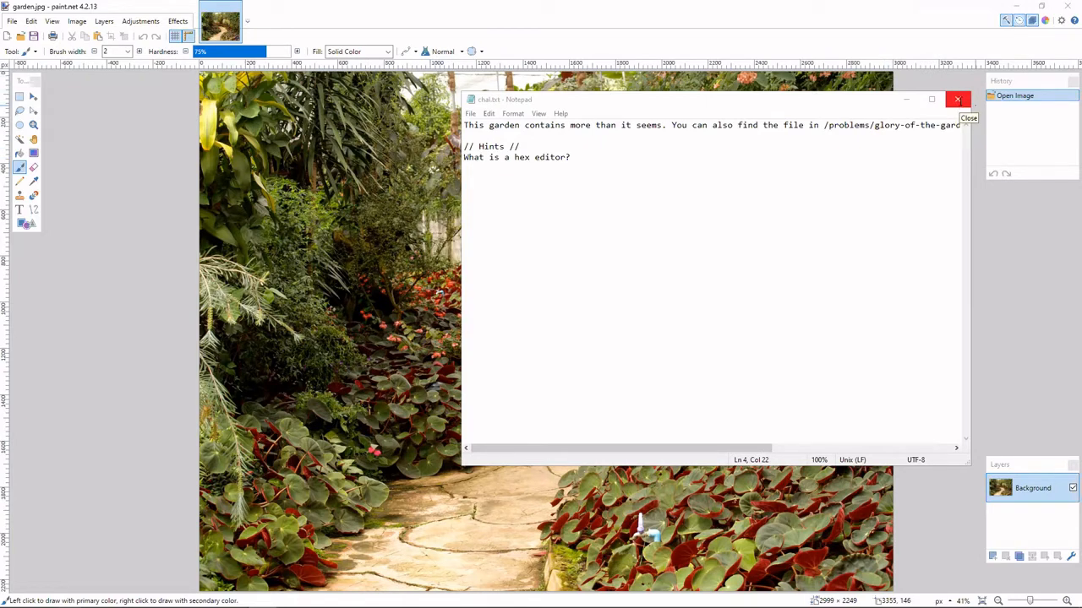
pyautogui.moveTo(652, 156); pyautogui.dragTo(390, 164)
pyautogui.click(613, 163)
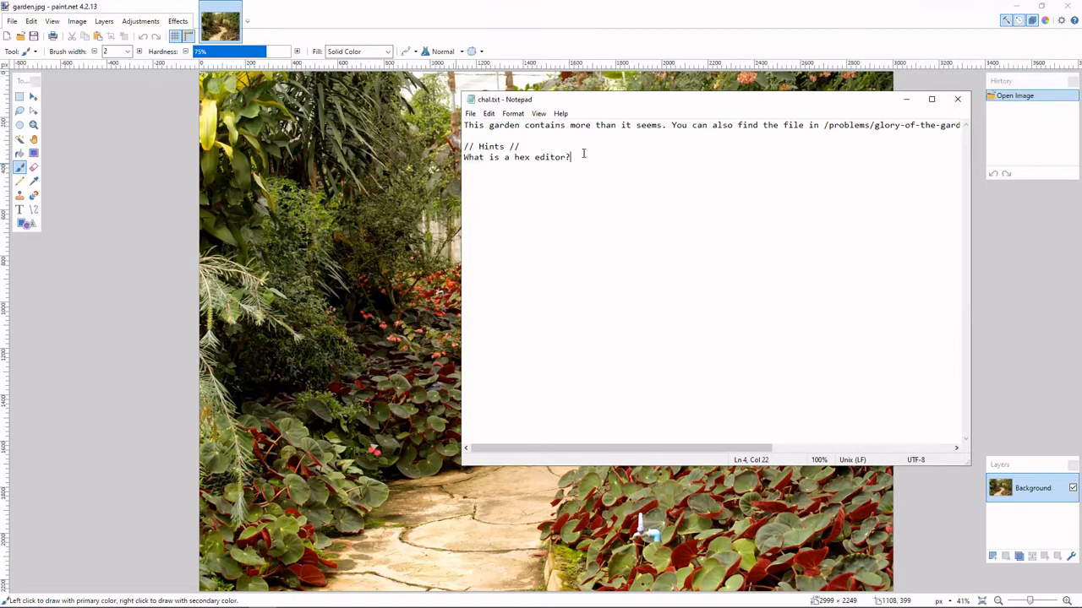
pyautogui.press('Left')
# Launch Windows Terminal, start an Ubuntu-20.04 session and bring its window in front of the challenge text.
pyautogui.hotkey('alt', 'Tab')
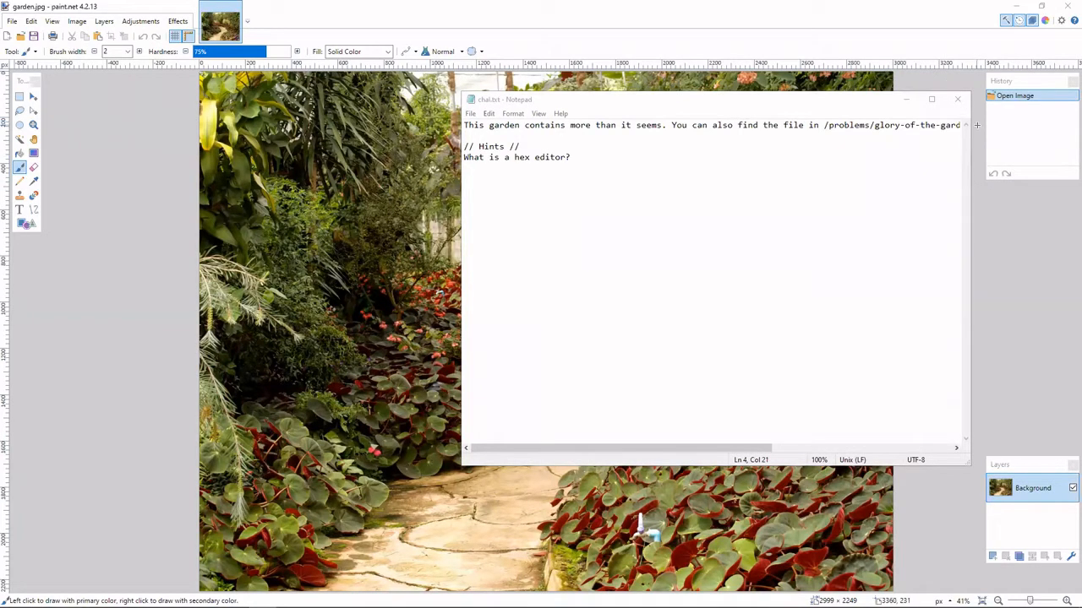
pyautogui.press('super')
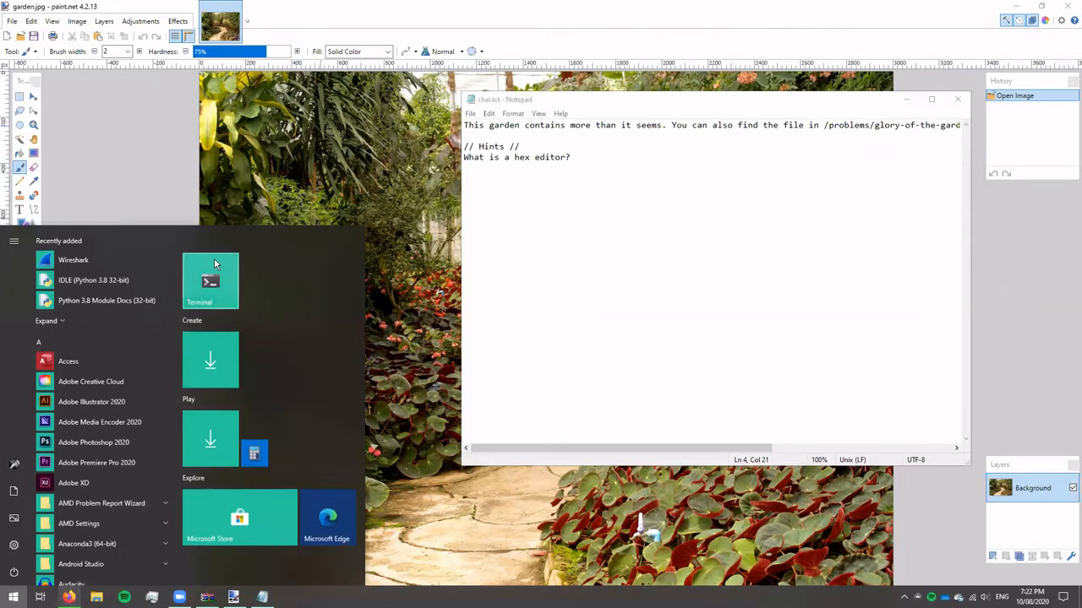
pyautogui.click(214, 257)
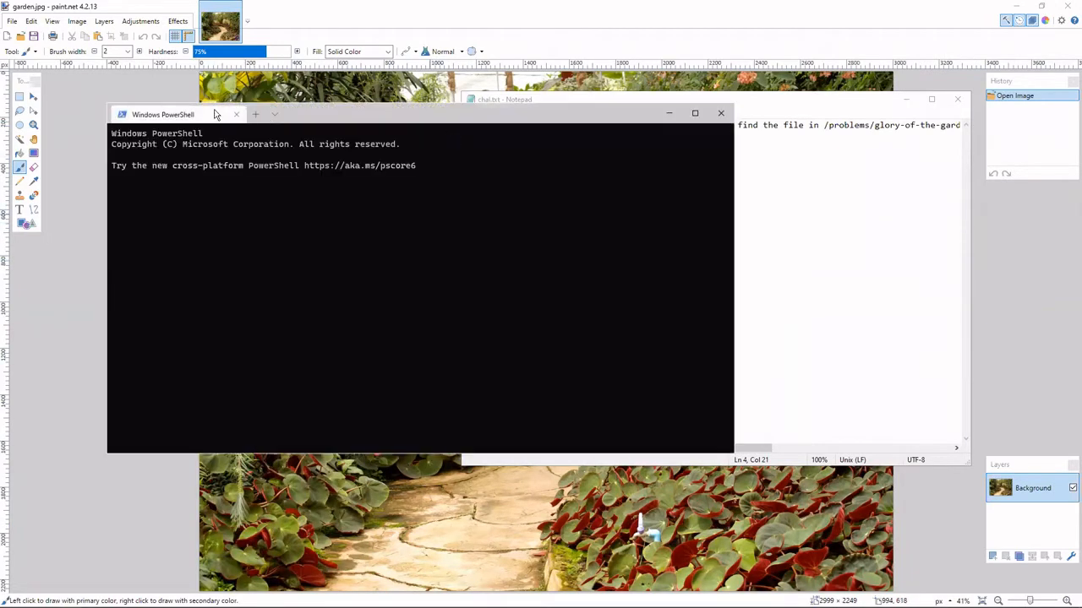
pyautogui.click(275, 115)
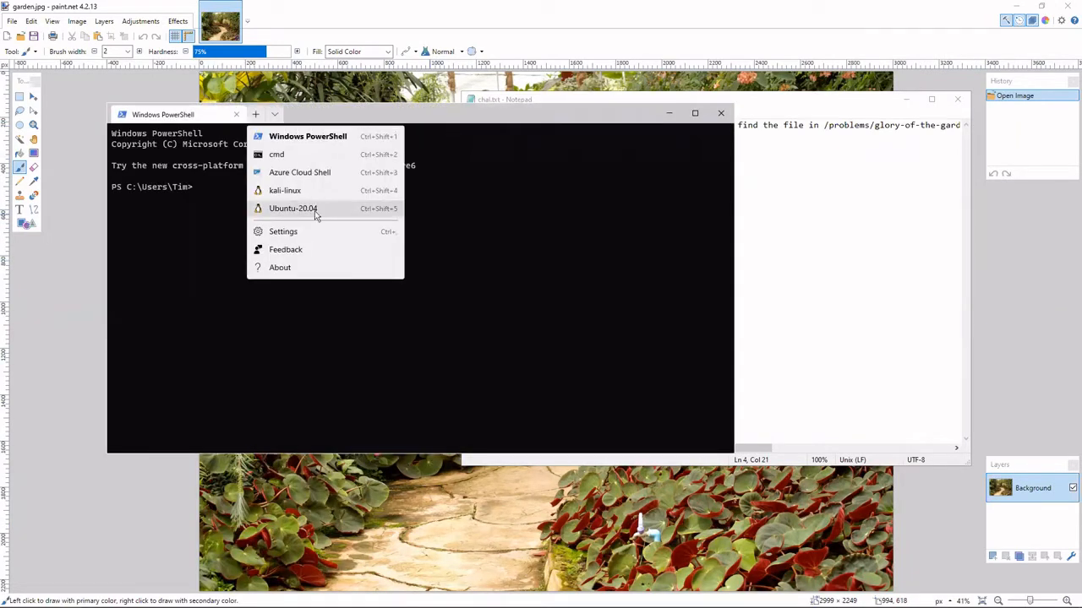
pyautogui.click(311, 210)
pyautogui.moveTo(458, 117); pyautogui.dragTo(1081, 117)
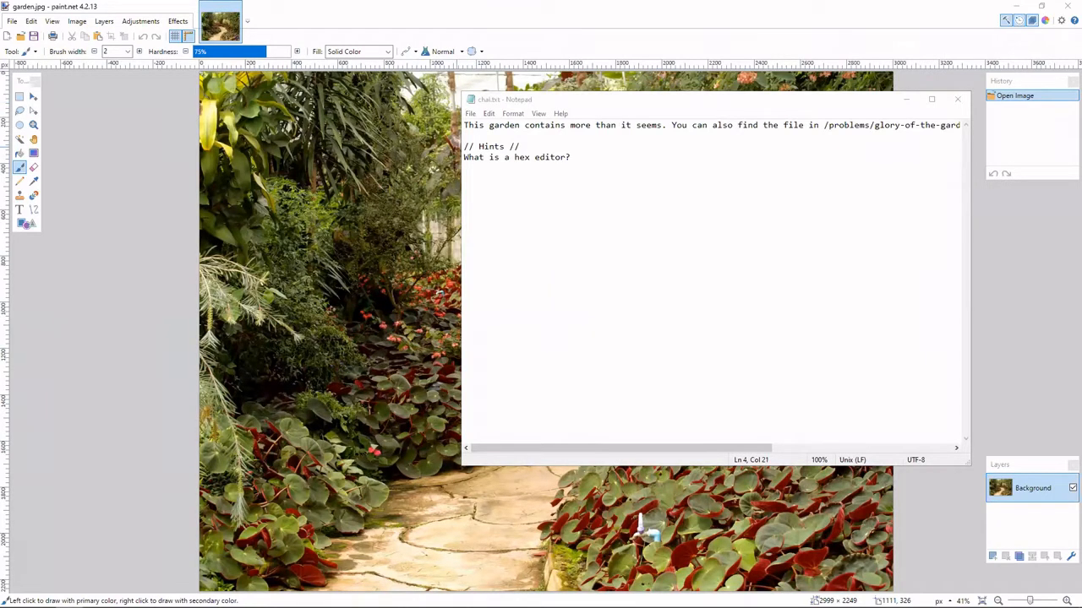
pyautogui.hotkey('alt', 'Tab')
pyautogui.hotkey('alt', 'Tab')
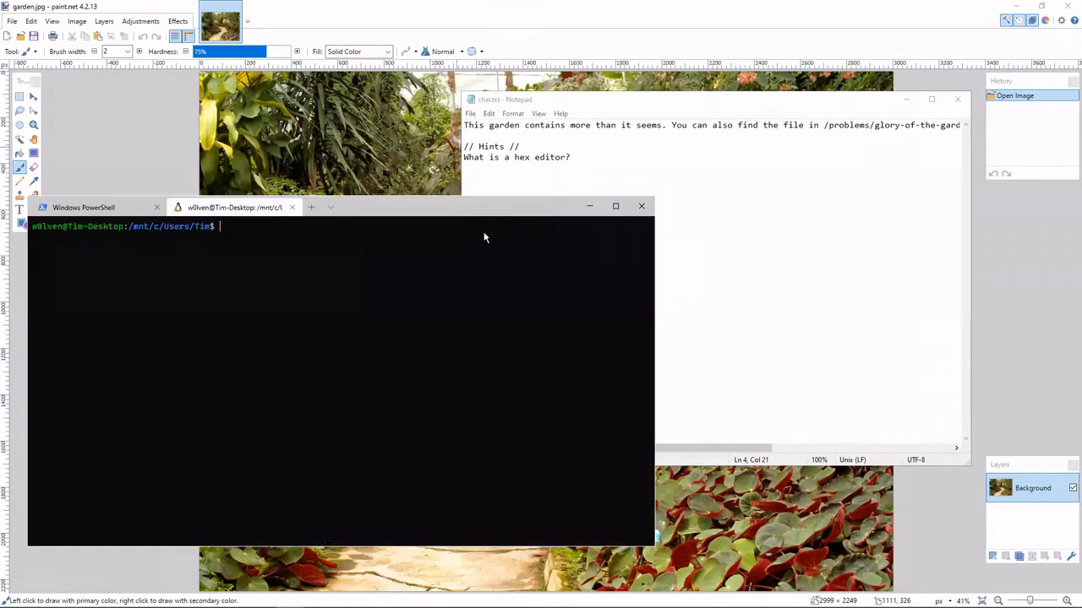
pyautogui.write('xxd')
pyautogui.press('Return')
pyautogui.hotkey('ctrl', 'c')
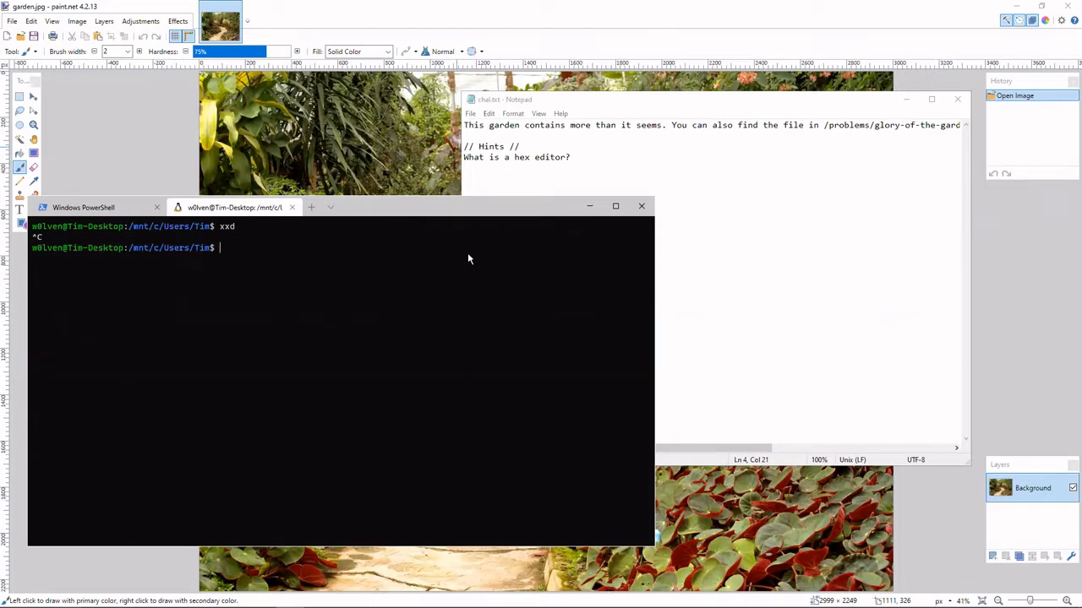
# Change the Ubuntu shell's working directory to Desktop.
pyautogui.write('cd Desktop')
pyautogui.press('Return')
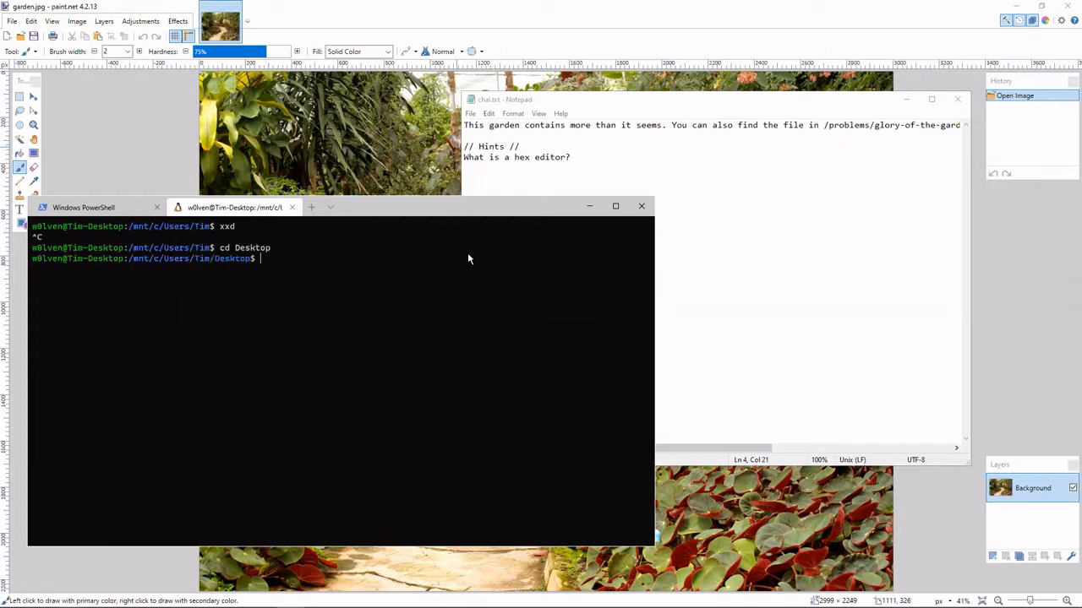
# Dump garden.jpg as hex with xxd and interrupt the output partway through.
pyautogui.write('xxd garden.jpg')
pyautogui.click(331, 207)
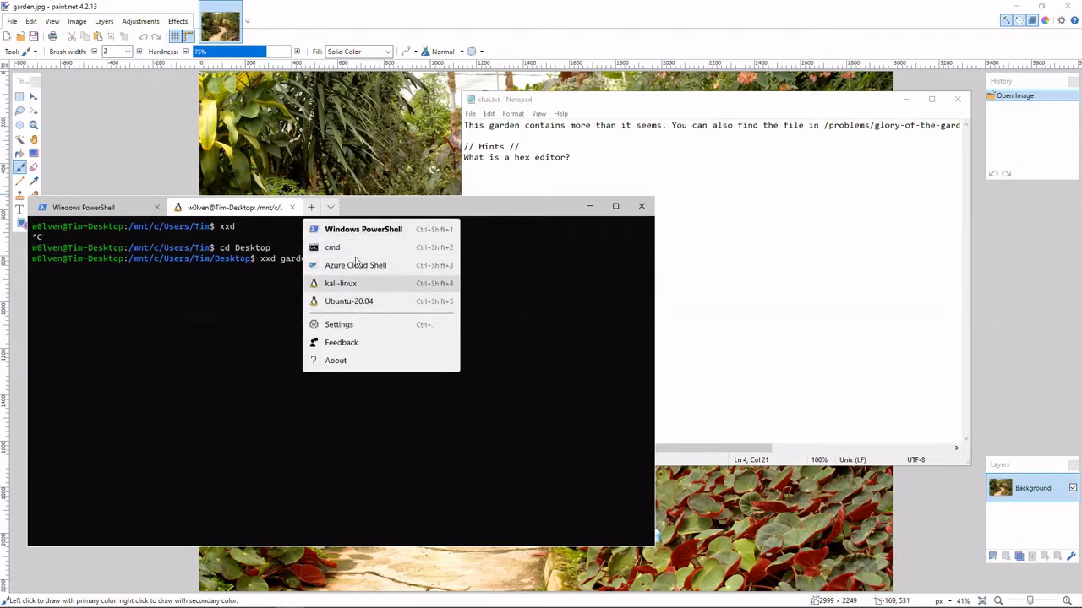
pyautogui.click(221, 268)
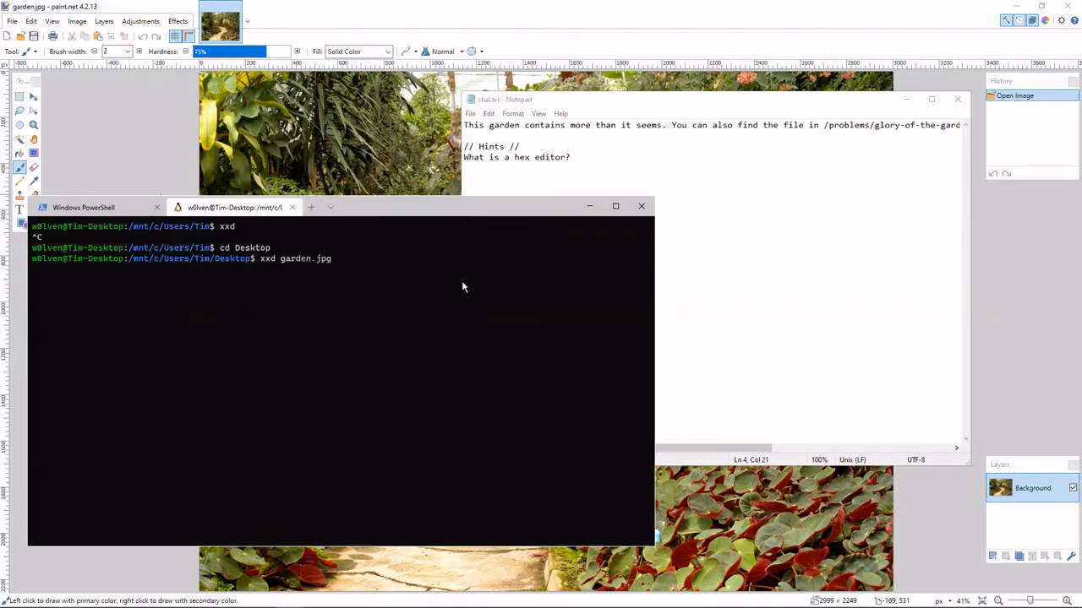
pyautogui.press('Return')
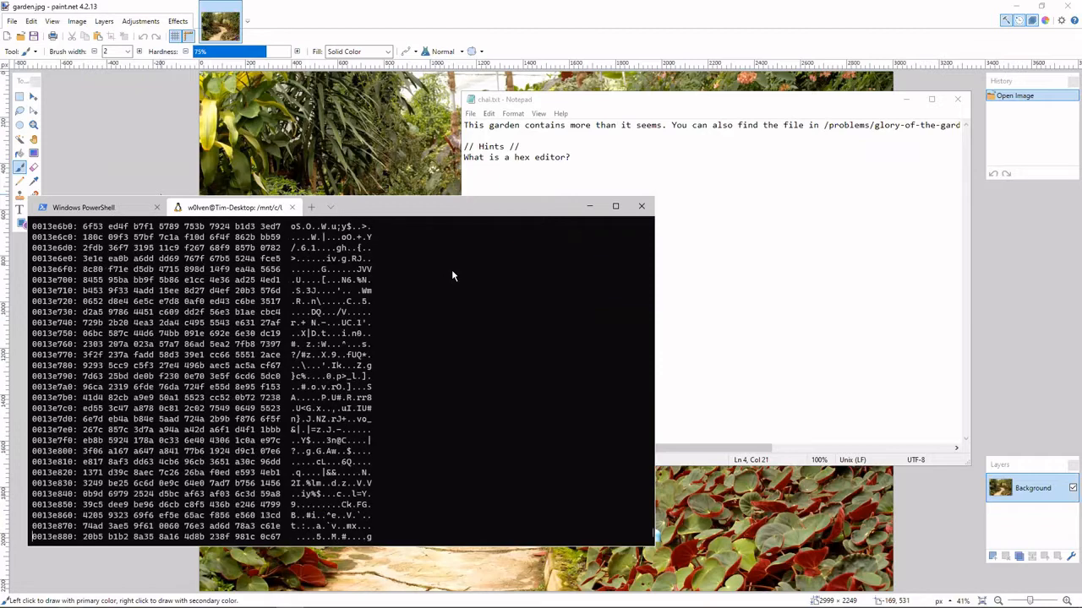
pyautogui.hotkey('ctrl', 'c')
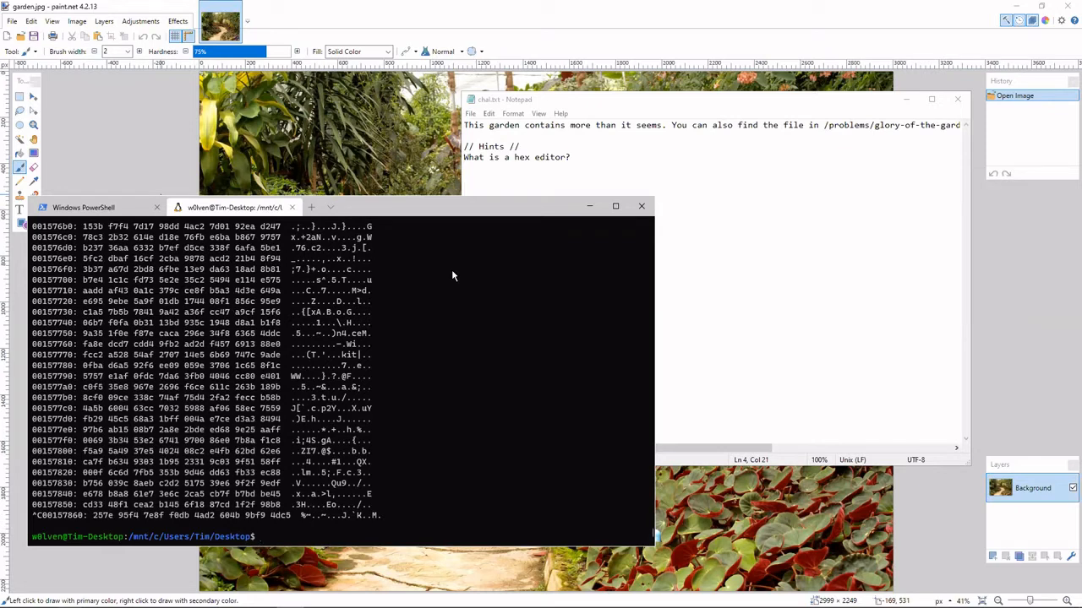
pyautogui.write('xxd garden.jpg |')
pyautogui.write('grep')
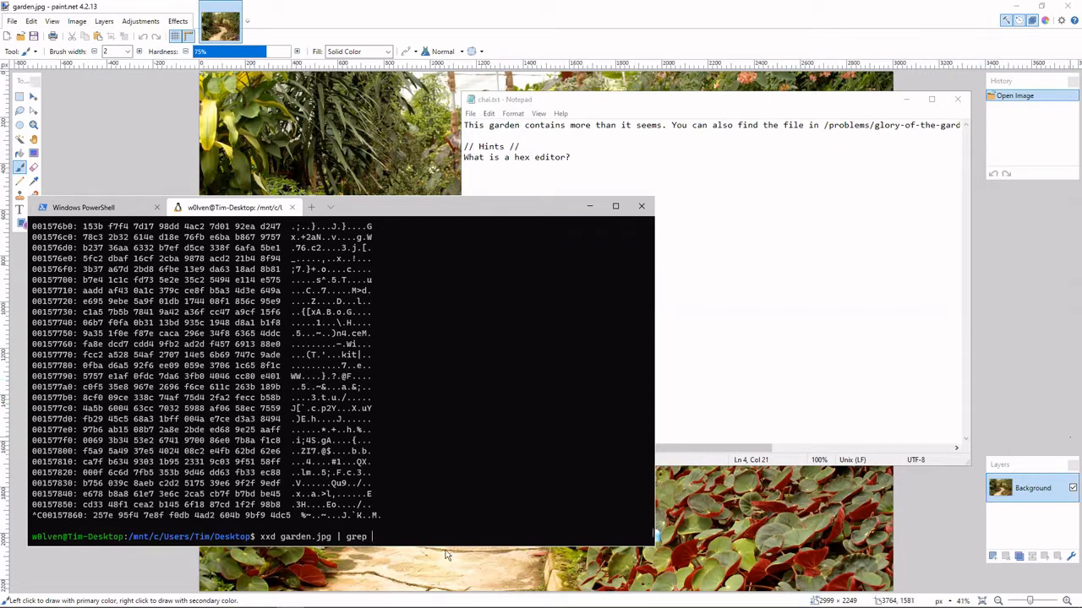
pyautogui.press('BackSpace')
pyautogui.press('BackSpace')
pyautogui.press('BackSpace')
pyautogui.press('BackSpace')
pyautogui.press('BackSpace')
pyautogui.press('BackSpace')
pyautogui.press('BackSpace')
pyautogui.press('BackSpace')
pyautogui.press('BackSpace')
pyautogui.press('BackSpace')
pyautogui.press('BackSpace')
pyautogui.press('BackSpace')
pyautogui.press('BackSpace')
pyautogui.press('BackSpace')
pyautogui.press('BackSpace')
pyautogui.press('BackSpace')
pyautogui.press('BackSpace')
pyautogui.press('BackSpace')
pyautogui.press('BackSpace')
pyautogui.press('BackSpace')
# View the grep manual page in an enlarged terminal window and quit it.
pyautogui.write('man grep')
pyautogui.press('Return')
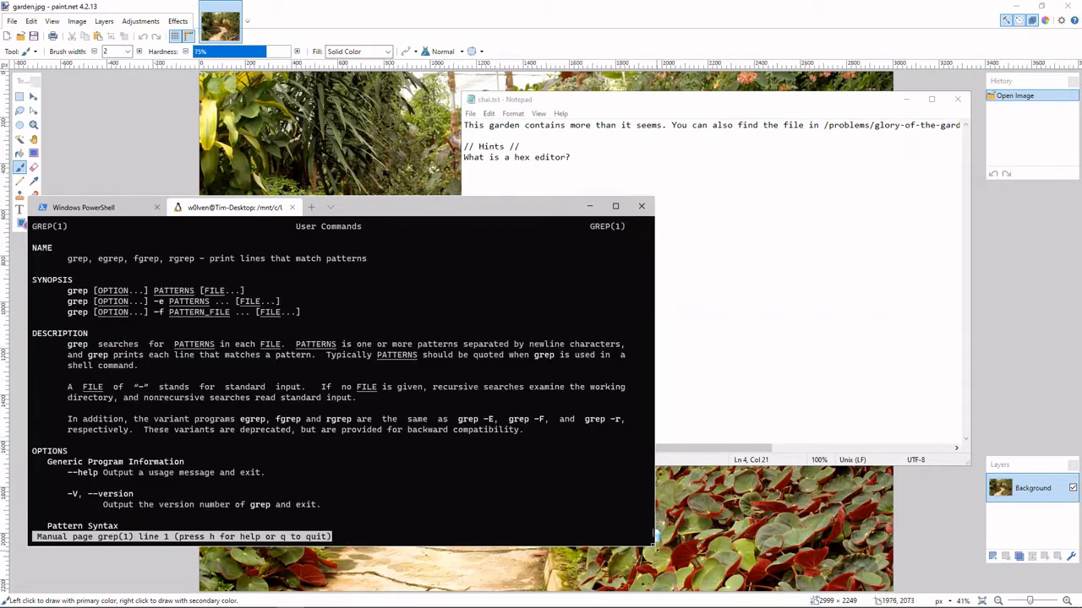
pyautogui.moveTo(654, 548); pyautogui.dragTo(686, 579)
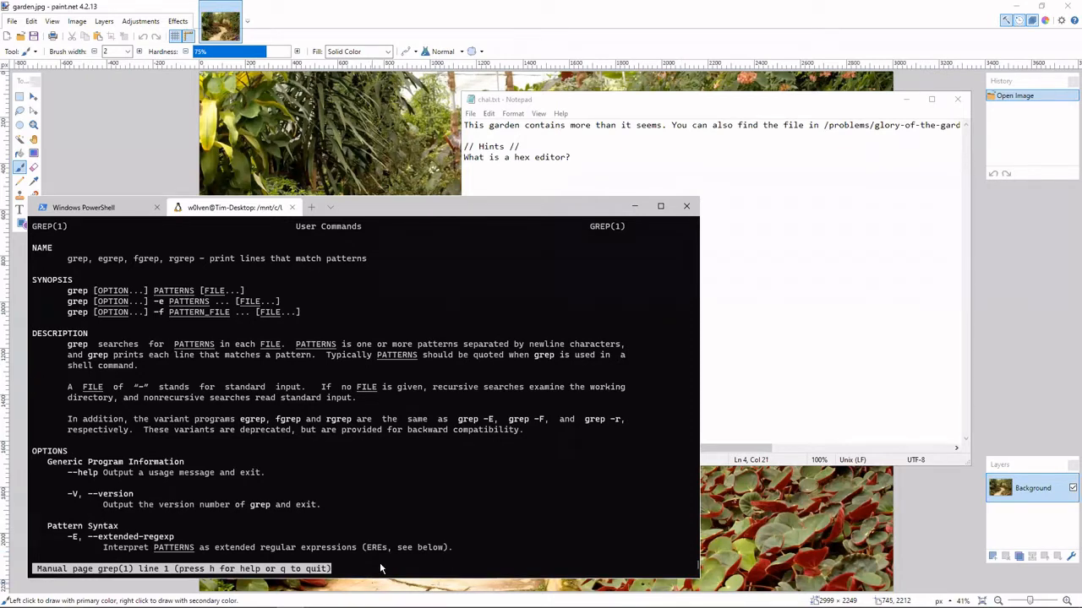
pyautogui.write('q')
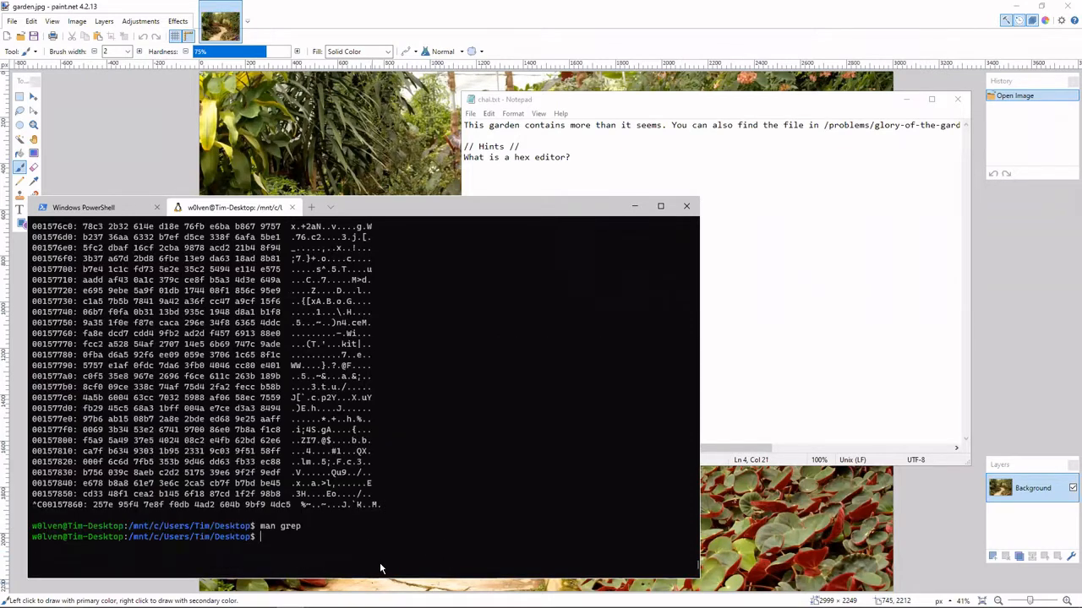
pyautogui.write('xxd garden.jpg |')
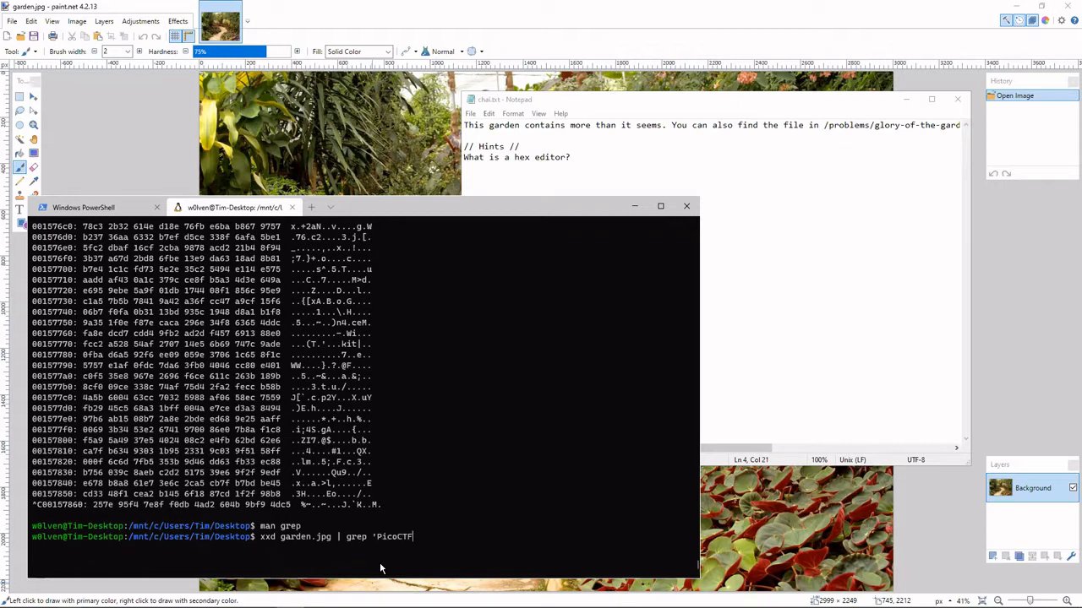
# Search the hex dump of garden.jpg for 'PicoCTF{' by piping xxd into grep.
pyautogui.write("grep 'PicoCTF{'")
pyautogui.press('Return')
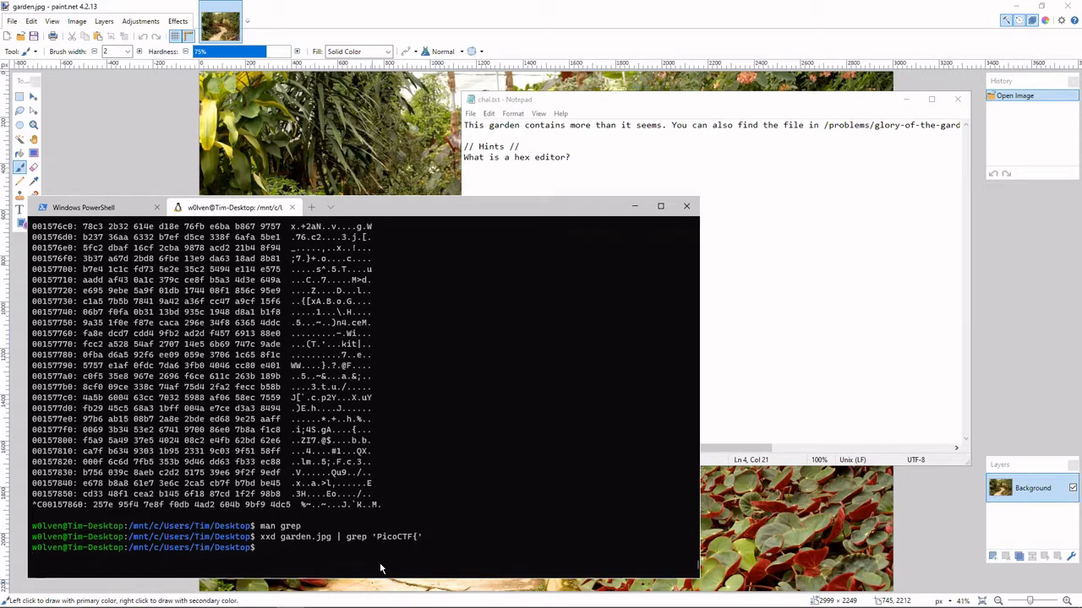
# Repeat the hex dump search for 'PicoCTF{' case-insensitively by adding grep's -i option.
pyautogui.press('Up')
pyautogui.press('Left')
pyautogui.press('Left')
pyautogui.press('Left')
pyautogui.press('Left')
pyautogui.press('Left')
pyautogui.press('Left')
pyautogui.press('Left')
pyautogui.press('Left')
pyautogui.press('Left')
pyautogui.press('Left')
pyautogui.press('Left')
pyautogui.write('-i')
pyautogui.press('End')
pyautogui.press('Return')
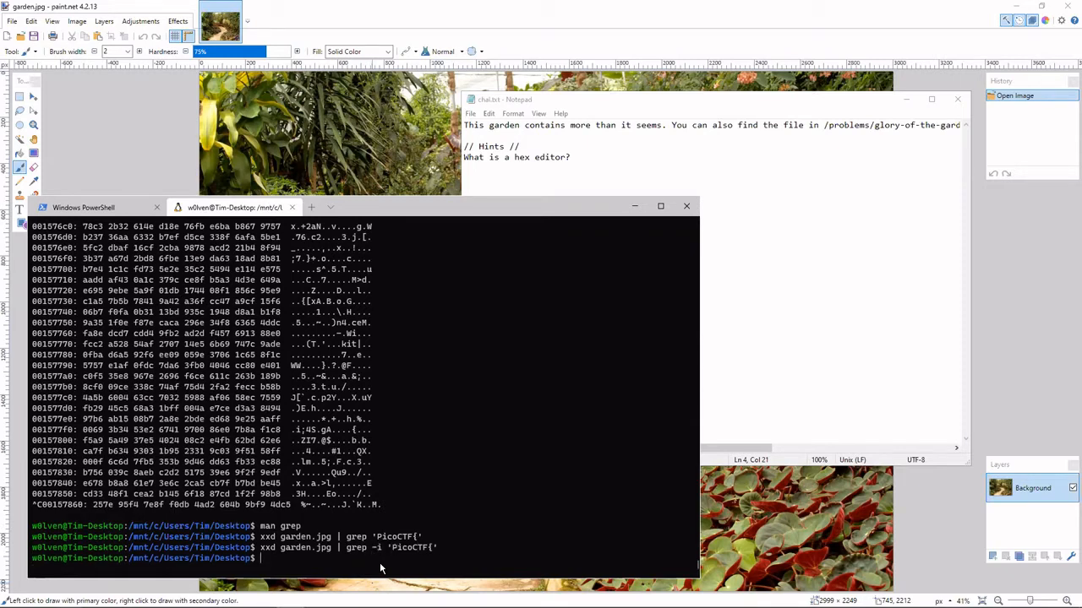
# Shorten the case-insensitive grep pattern to 'PicoCTF' without the brace and rerun the search.
pyautogui.press('Up')
pyautogui.press('Left')
pyautogui.press('BackSpace')
pyautogui.press('Return')
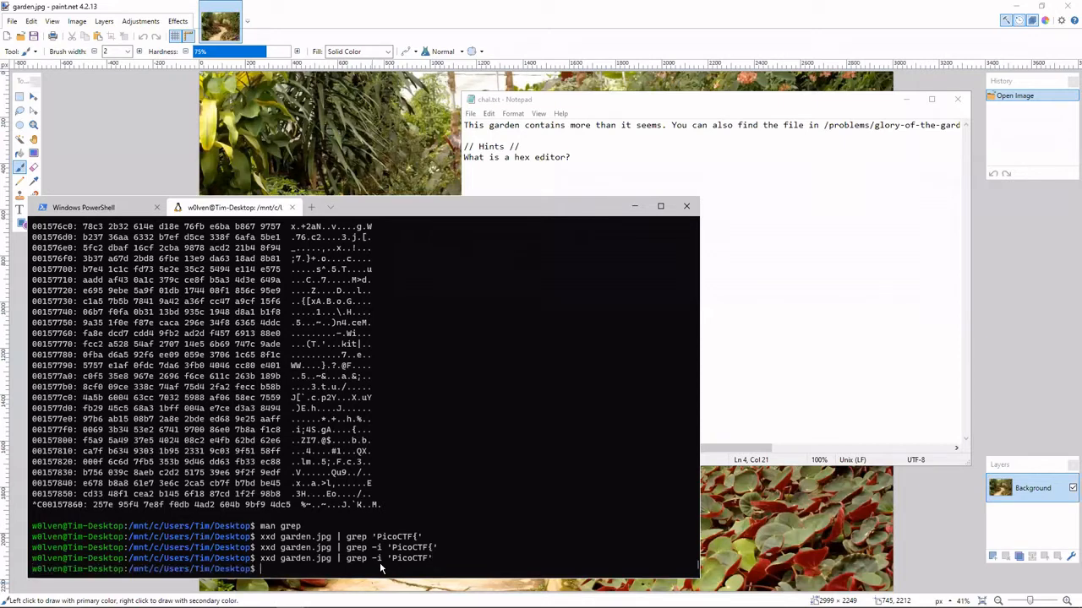
# Shorten the case-insensitive grep pattern further to 'Pico' and rerun the search on garden.jpg's hex dump.
pyautogui.press('Up')
pyautogui.press('Left')
pyautogui.press('BackSpace')
pyautogui.press('BackSpace')
pyautogui.press('BackSpace')
pyautogui.press('Return')
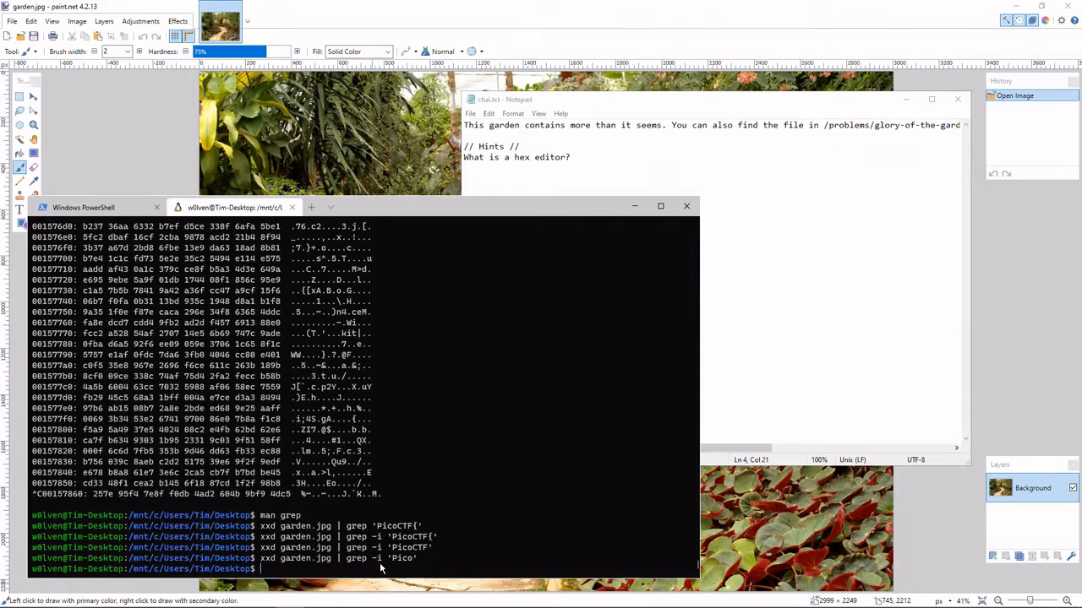
# Rerun the case-insensitive grep search on garden.jpg's hex dump with the lowercase pattern 'pico'.
pyautogui.press('Up')
pyautogui.press('Left')
pyautogui.press('Left')
pyautogui.press('Left')
pyautogui.press('Left')
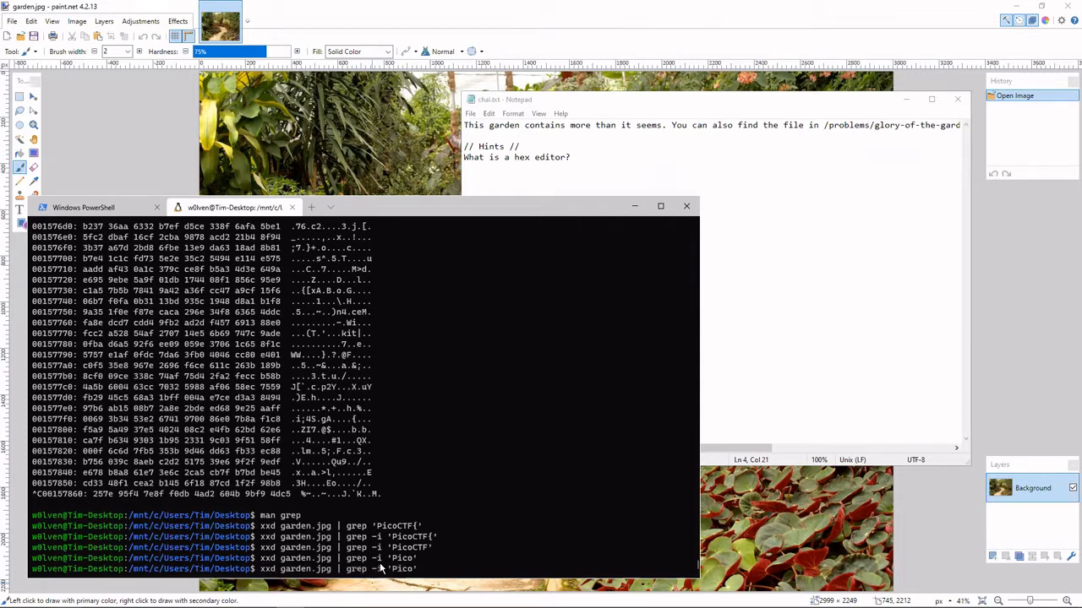
pyautogui.press('BackSpace')
pyautogui.write('p')
pyautogui.press('Return')
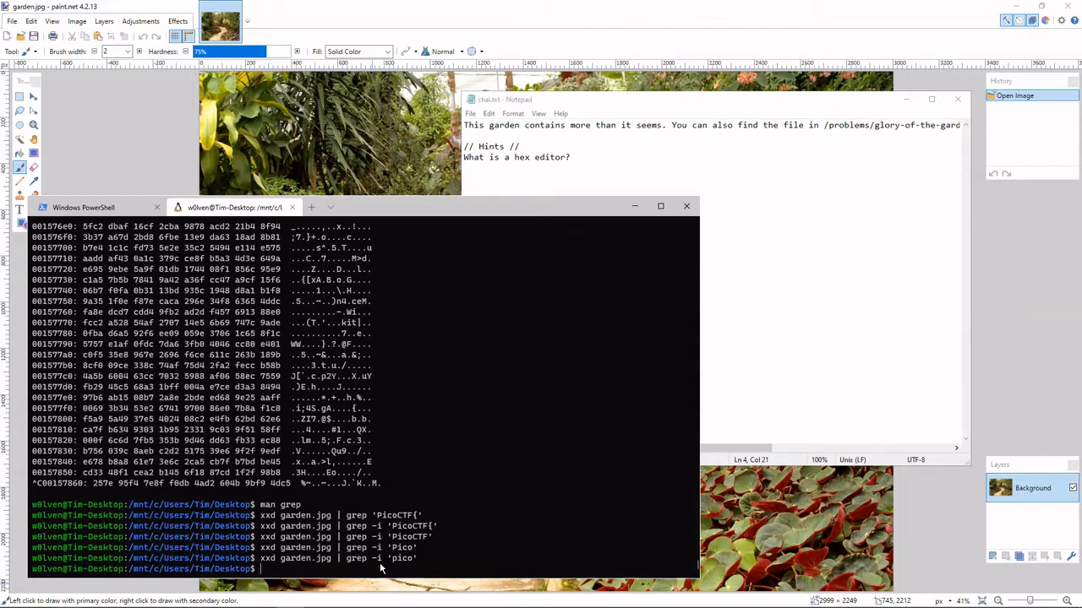
# Discard the half-entered xxd command, consult the manual page for strings and return to the prompt.
pyautogui.write('xxd garden.')
pyautogui.press('BackSpace')
pyautogui.press('BackSpace')
pyautogui.press('BackSpace')
pyautogui.press('BackSpace')
pyautogui.press('BackSpace')
pyautogui.press('BackSpace')
pyautogui.press('BackSpace')
pyautogui.press('BackSpace')
pyautogui.press('BackSpace')
pyautogui.press('BackSpace')
pyautogui.press('BackSpace')
pyautogui.write('man strings')
pyautogui.press('Return')
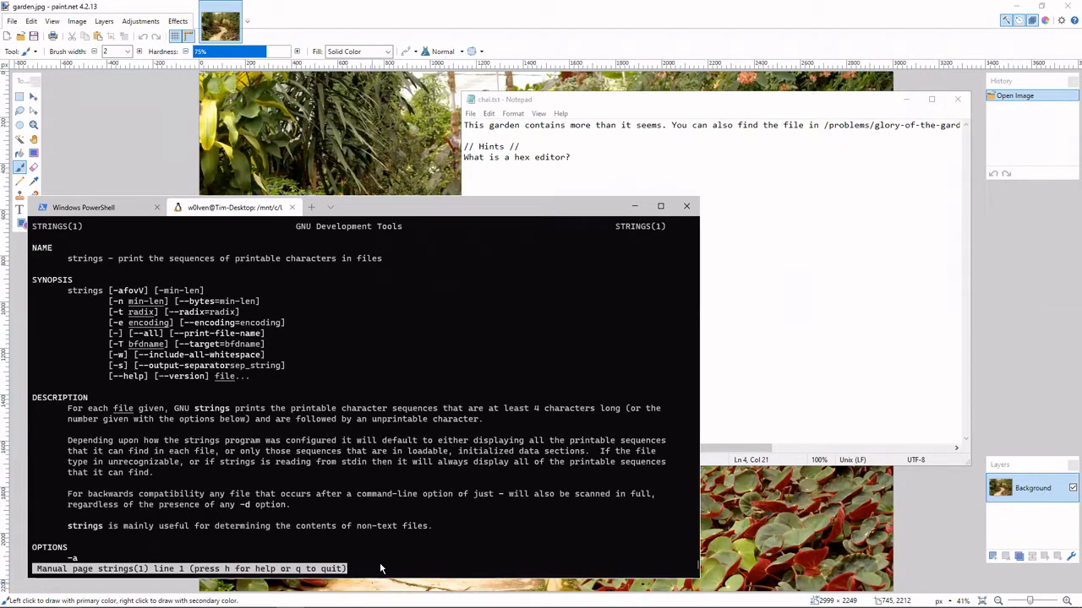
pyautogui.write('q')
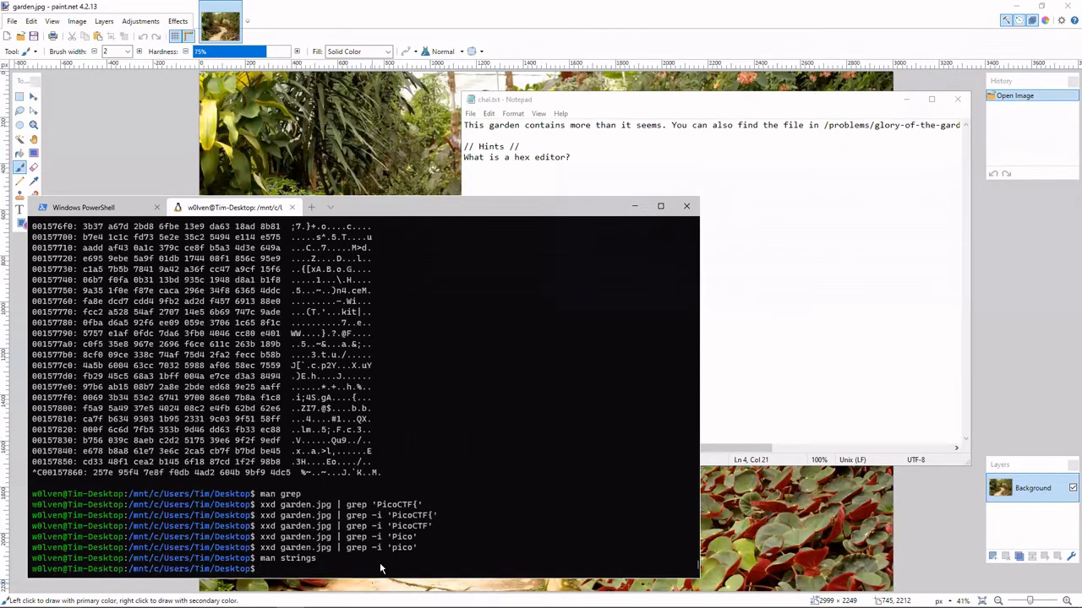
pyautogui.write('xxfd')
# Pipe the xxd hex dump of garden.jpg into strings and interrupt the output.
pyautogui.press('BackSpace')
pyautogui.press('BackSpace')
pyautogui.write('d garden,')
pyautogui.press('BackSpace')
pyautogui.write('.jpg | strings')
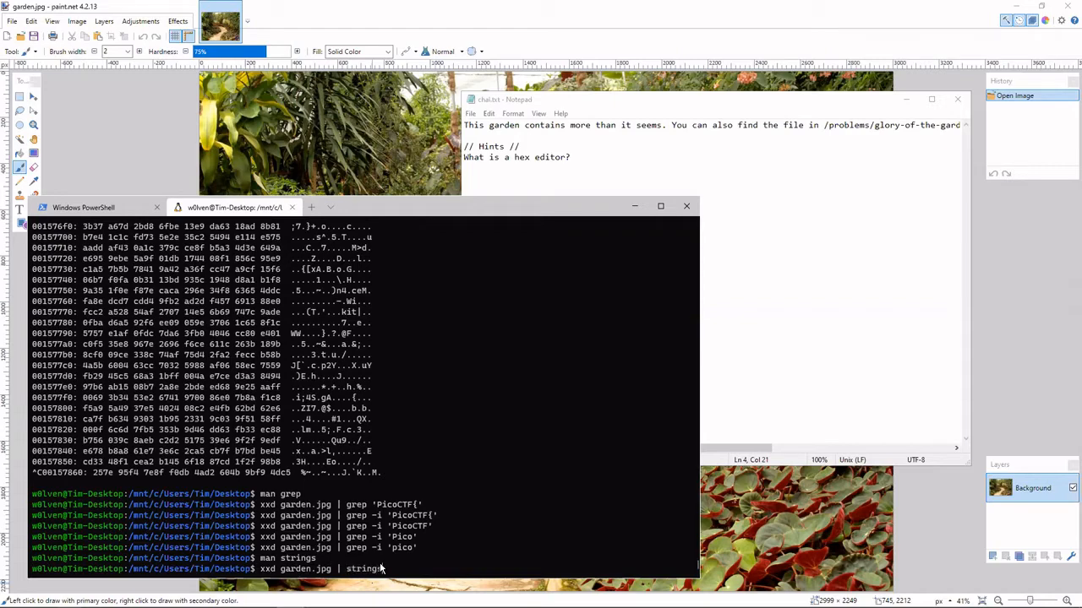
pyautogui.press('Return')
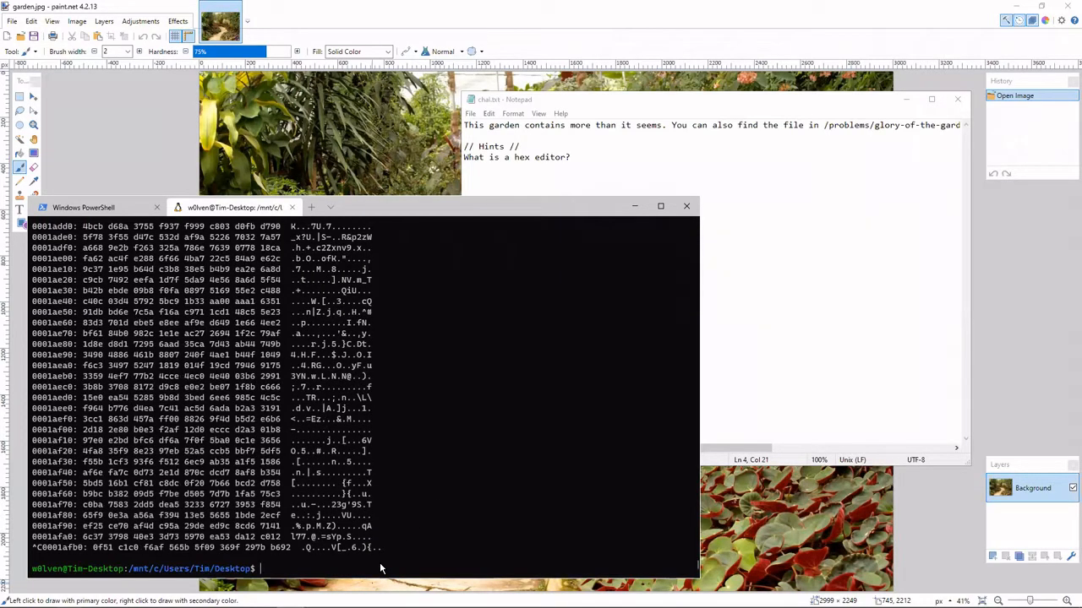
# Run strings directly on garden.jpg without xxd and interrupt the output.
pyautogui.press('Up')
pyautogui.press('BackSpace')
pyautogui.press('BackSpace')
pyautogui.press('BackSpace')
pyautogui.press('BackSpace')
pyautogui.press('BackSpace')
pyautogui.press('BackSpace')
pyautogui.press('BackSpace')
pyautogui.press('BackSpace')
pyautogui.press('BackSpace')
pyautogui.press('BackSpace')
pyautogui.press('BackSpace')
pyautogui.press('BackSpace')
pyautogui.press('BackSpace')
pyautogui.press('BackSpace')
pyautogui.press('BackSpace')
pyautogui.press('BackSpace')
pyautogui.press('BackSpace')
pyautogui.press('BackSpace')
pyautogui.press('BackSpace')
pyautogui.press('BackSpace')
pyautogui.write('strings garden.jpg')
pyautogui.press('Return')
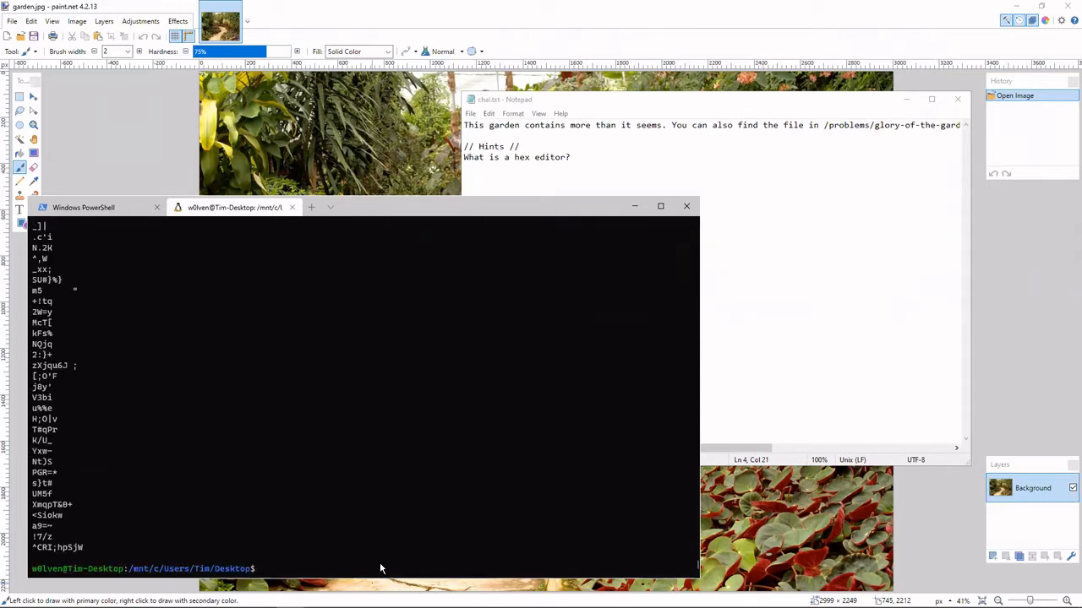
# Search the printable strings of garden.jpg by piping them into grep -i 'pico'.
pyautogui.scroll(1, 380, 569)
pyautogui.scroll(-1, 370, 556)
pyautogui.press('Up')
pyautogui.write("| grep -i 'pico")
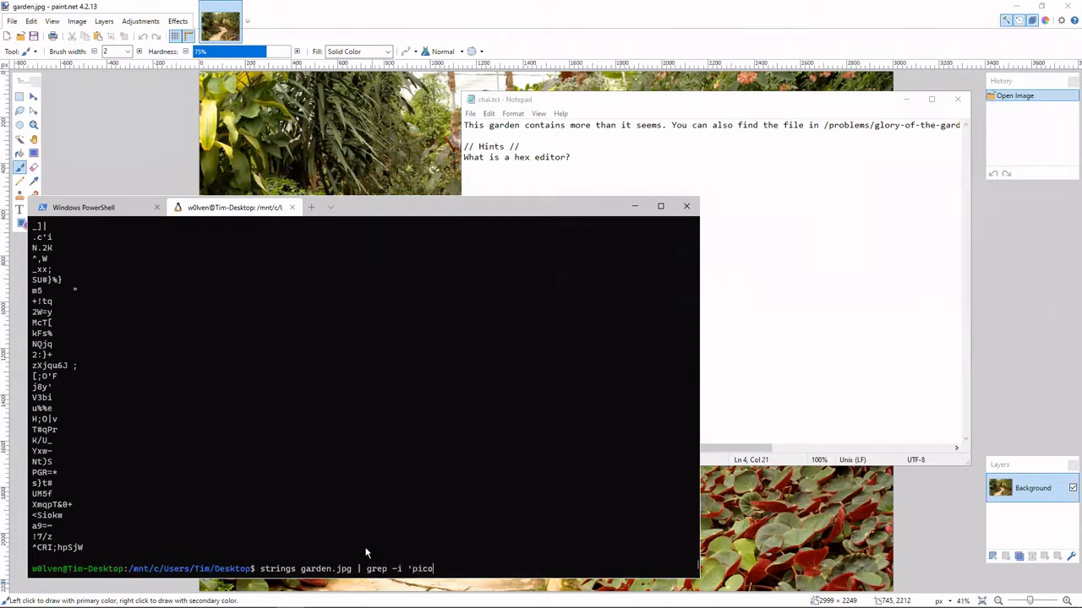
pyautogui.write("'")
pyautogui.press('Return')
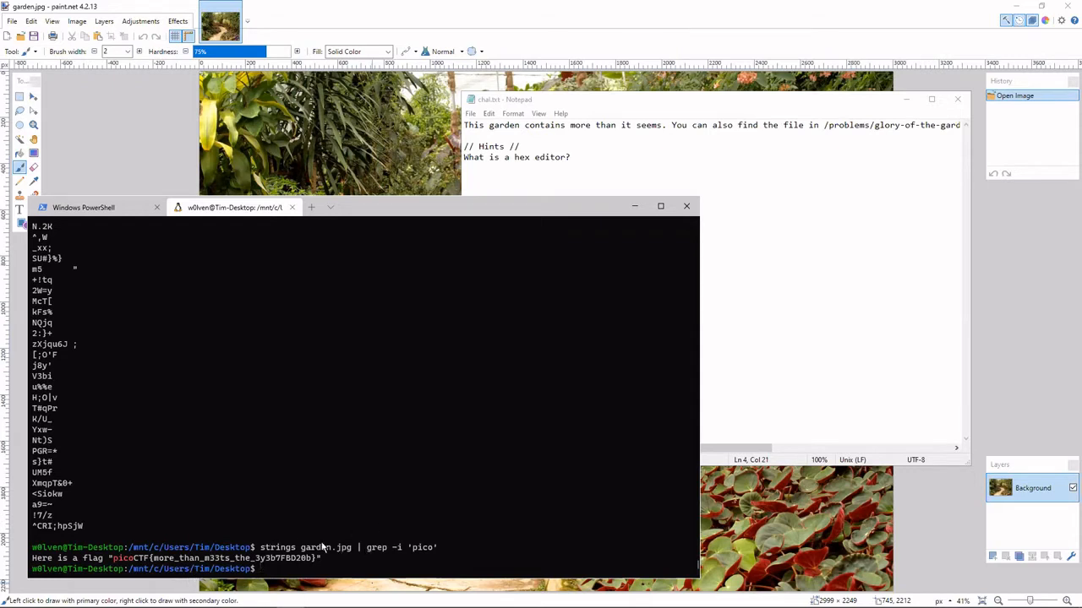
# Examine the strings command, its output above, the grep filter and the start of the flag in the result line.
pyautogui.moveTo(259, 550); pyautogui.dragTo(355, 549)
pyautogui.hotkey('ctrl', 'c')
pyautogui.moveTo(105, 523); pyautogui.dragTo(60, 270)
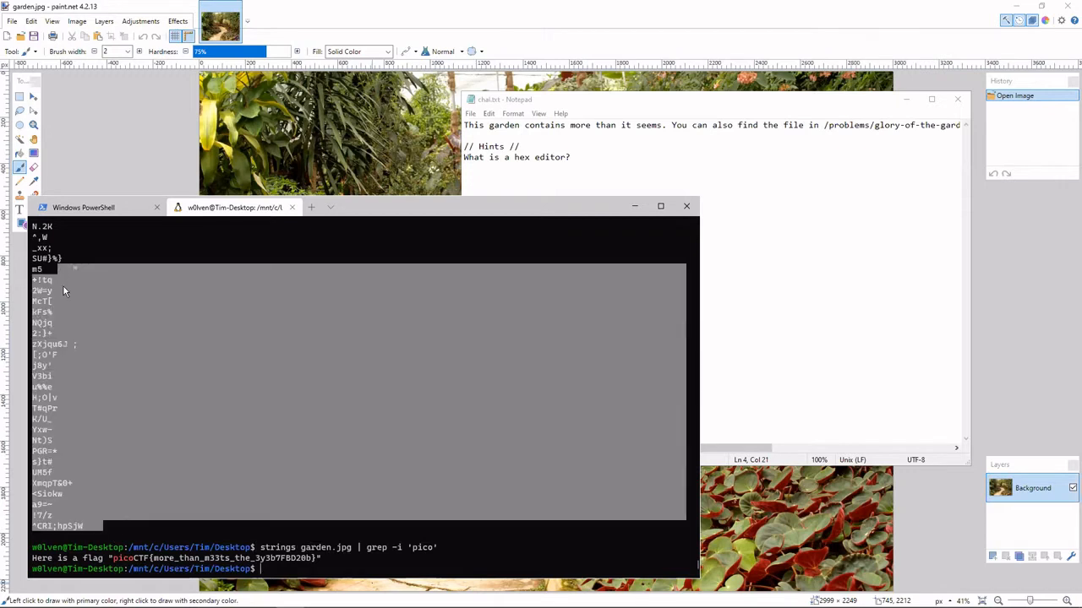
pyautogui.click(64, 287)
pyautogui.moveTo(368, 549); pyautogui.dragTo(431, 548)
pyautogui.click(113, 562)
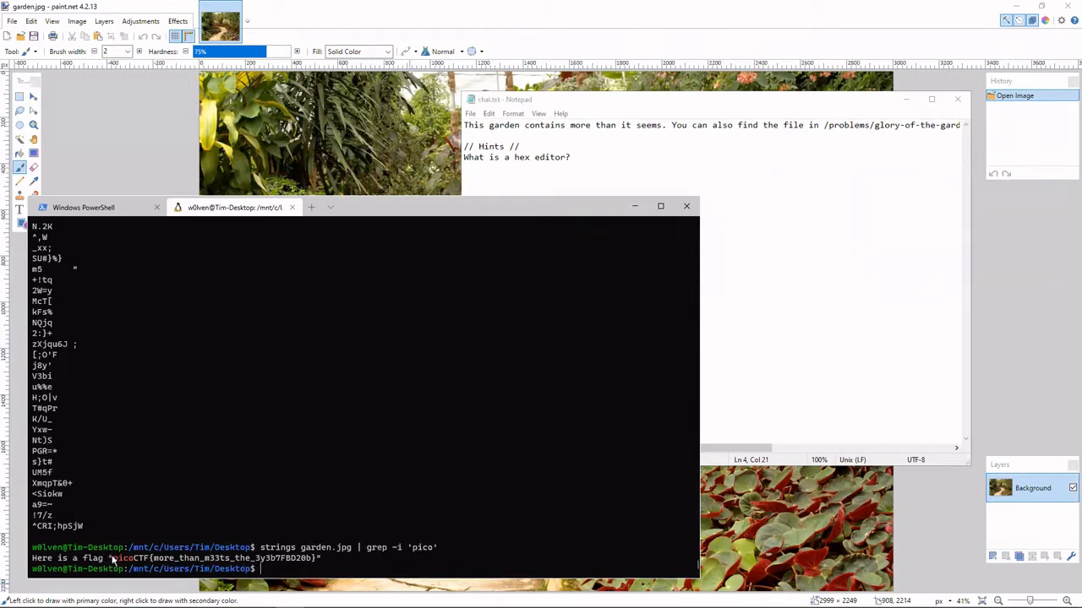
pyautogui.moveTo(111, 558); pyautogui.dragTo(157, 558)
pyautogui.click(153, 559)
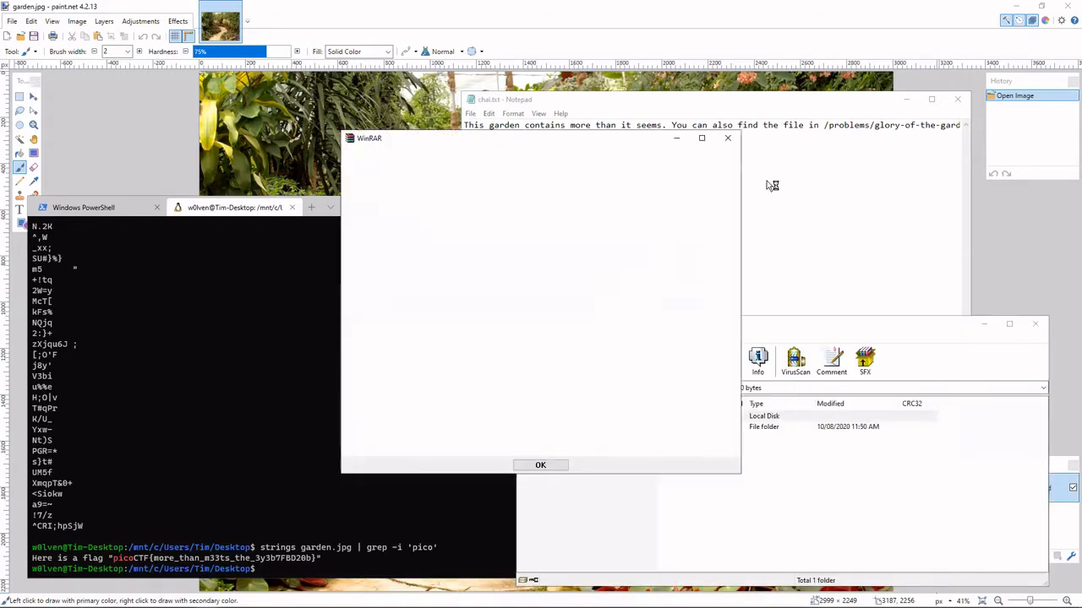
# Dismiss the WinRAR message and close the terminal with all its tabs, the chal.txt note and the garden.jpg image editor.
pyautogui.click(733, 138)
pyautogui.click(697, 203)
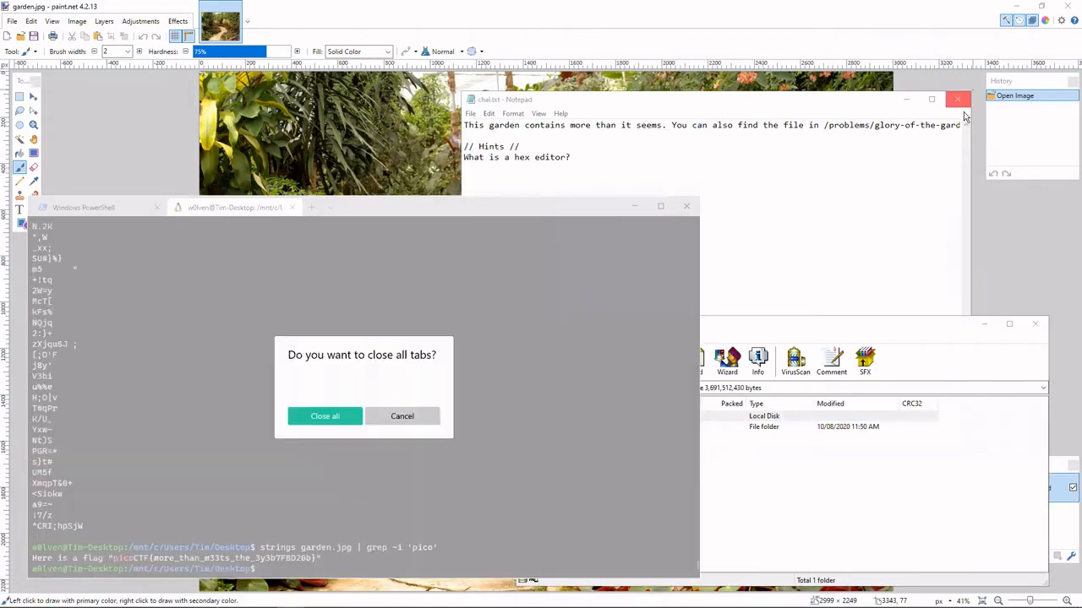
pyautogui.click(357, 414)
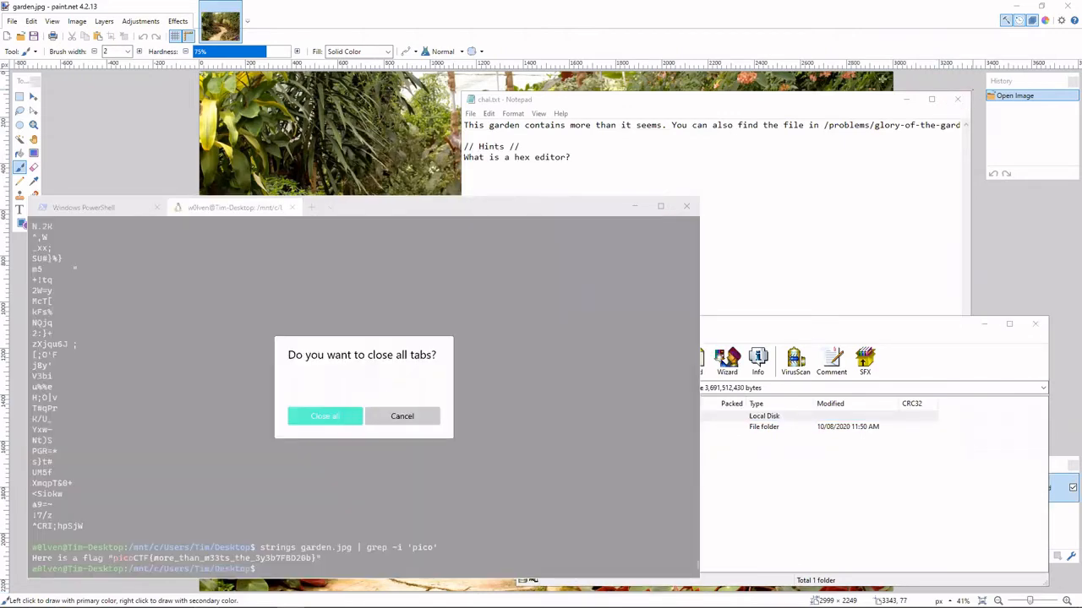
pyautogui.click(957, 98)
pyautogui.click(1059, 15)
pyautogui.click(1060, 15)
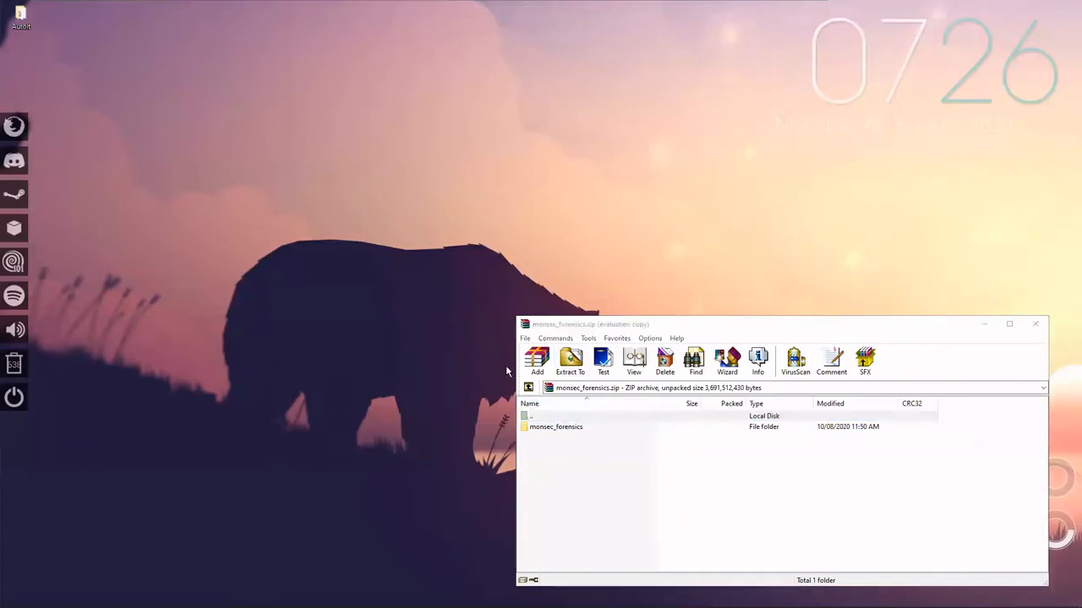
# Extract the Step2, Step3 and Step4 folders from monsec_forensics in the archive to the desktop.
pyautogui.doubleClick(556, 427)
pyautogui.moveTo(567, 502); pyautogui.dragTo(293, 182)
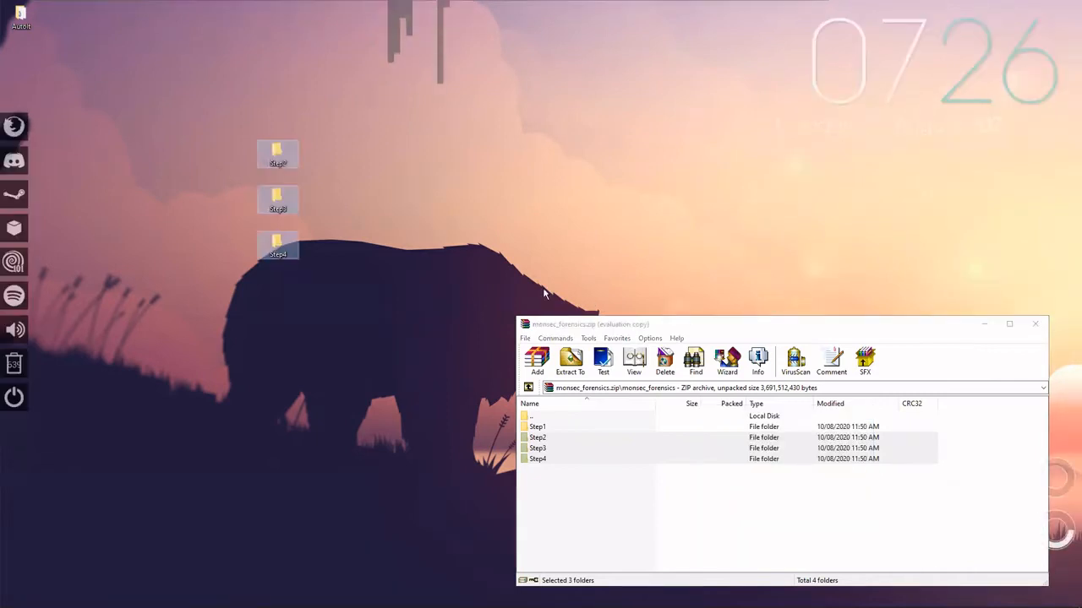
# Open secret.jpg from the extracted Step2 folder in paint.net.
pyautogui.click(272, 154)
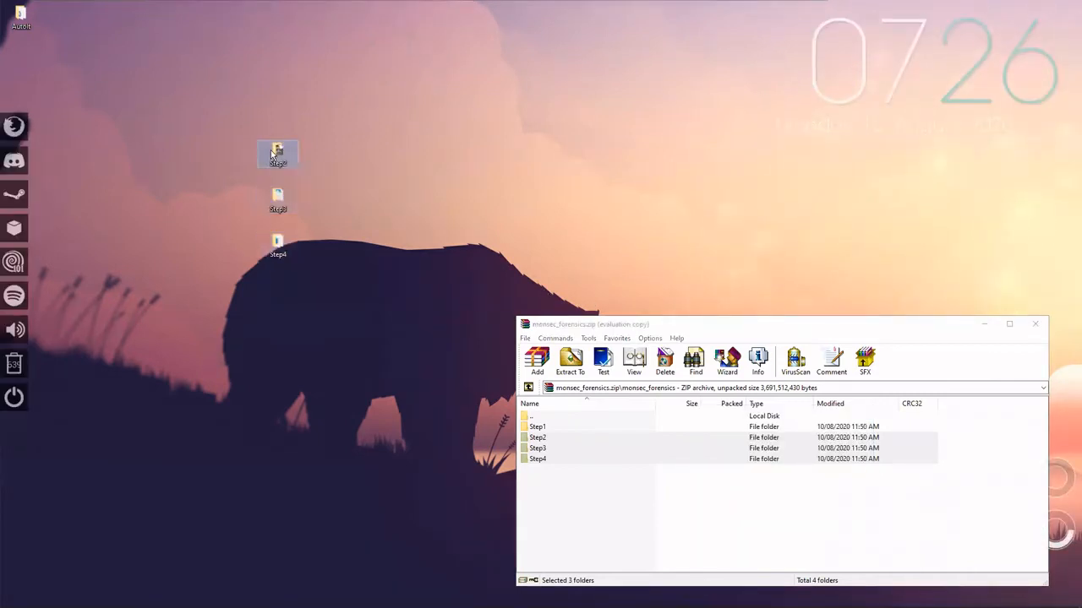
pyautogui.doubleClick(272, 154)
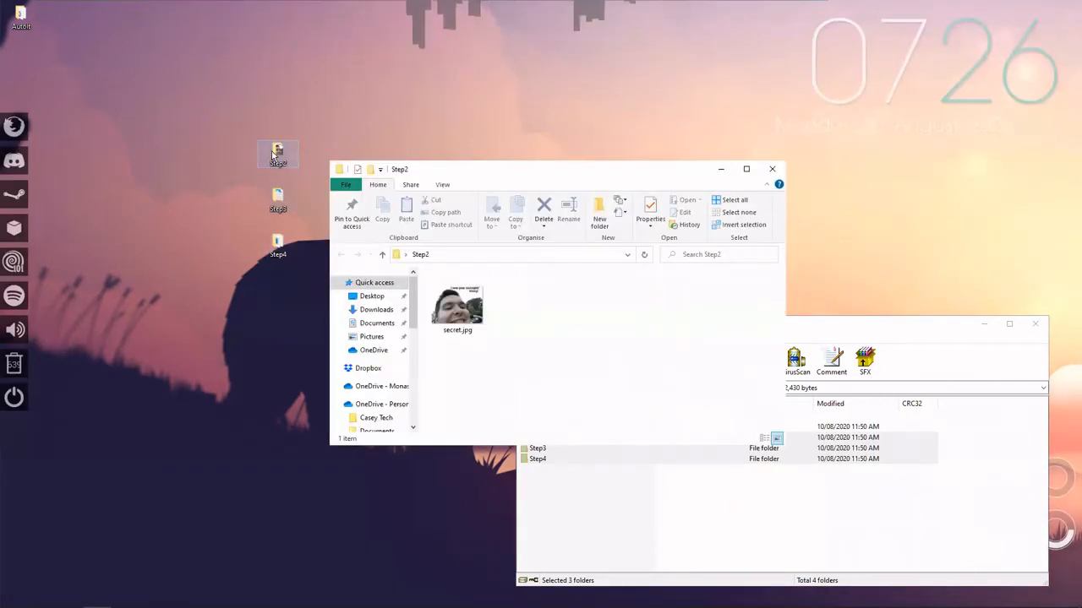
pyautogui.click(474, 305)
pyautogui.rightClick(474, 305)
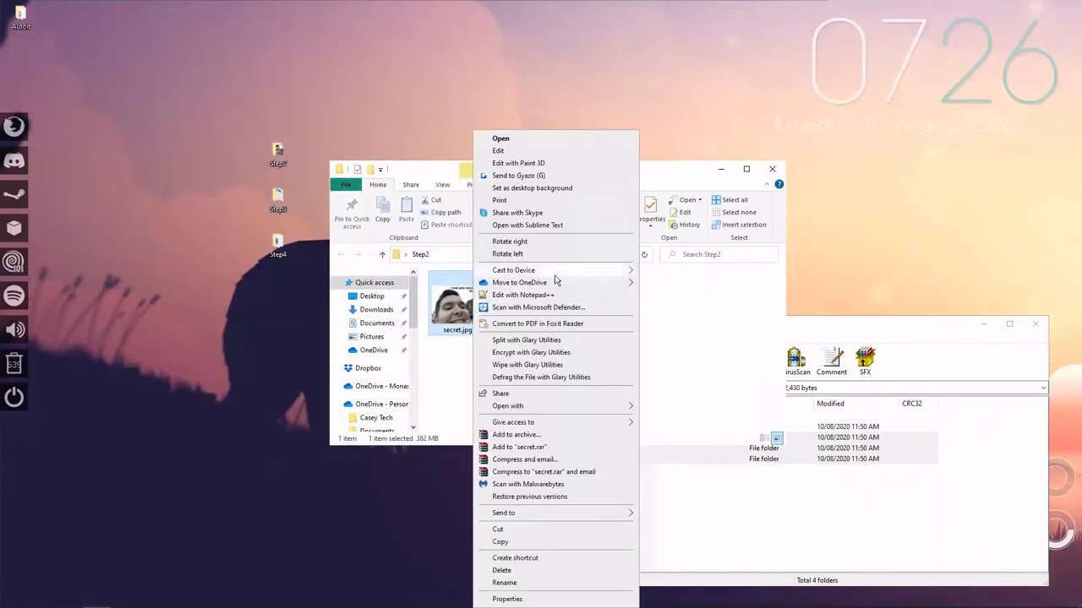
pyautogui.moveTo(554, 406)
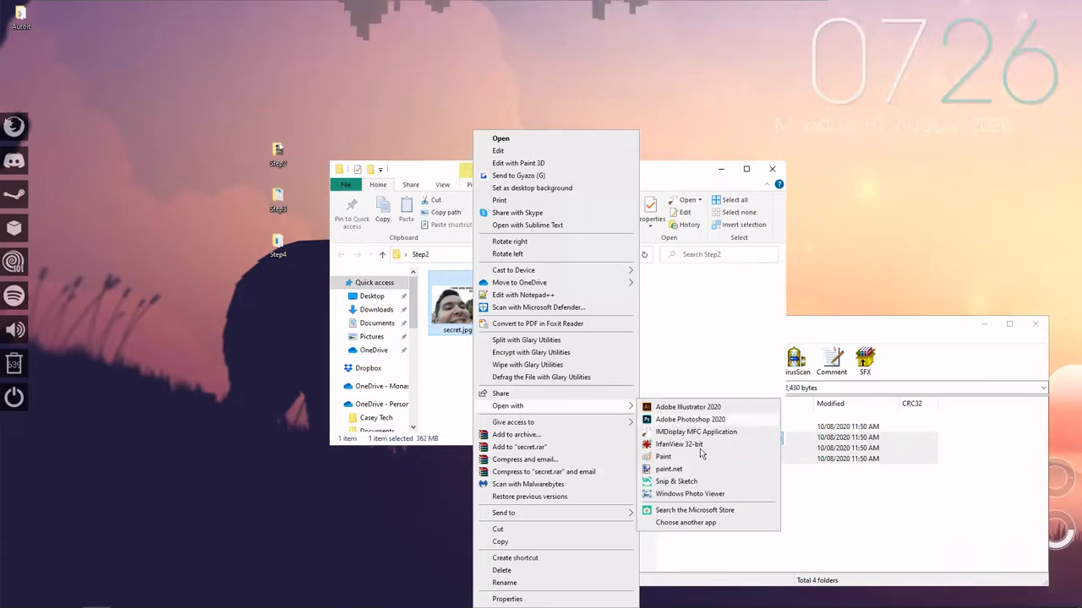
pyautogui.click(692, 473)
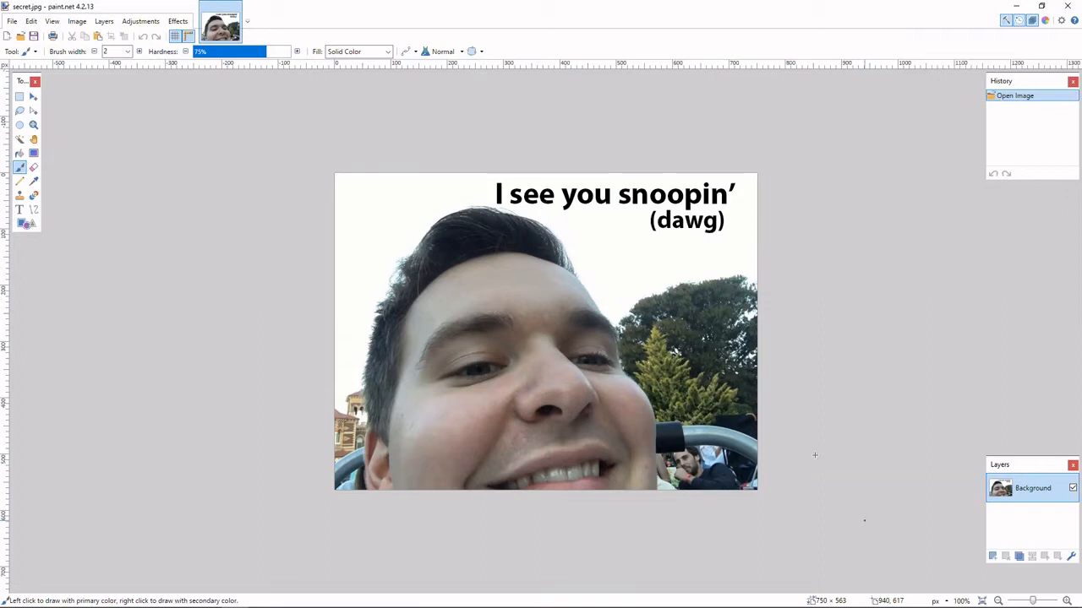
# Try the Brightness / Contrast adjustment on secret.jpg to look for hidden content.
pyautogui.click(140, 21)
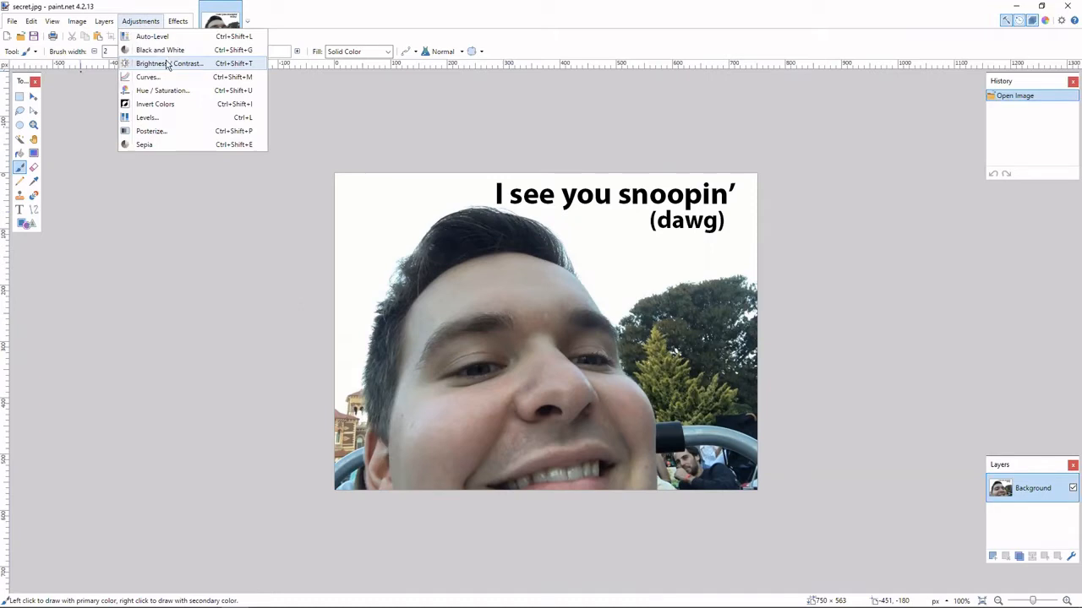
pyautogui.click(168, 64)
pyautogui.moveTo(518, 267); pyautogui.dragTo(124, 212)
pyautogui.click(221, 236)
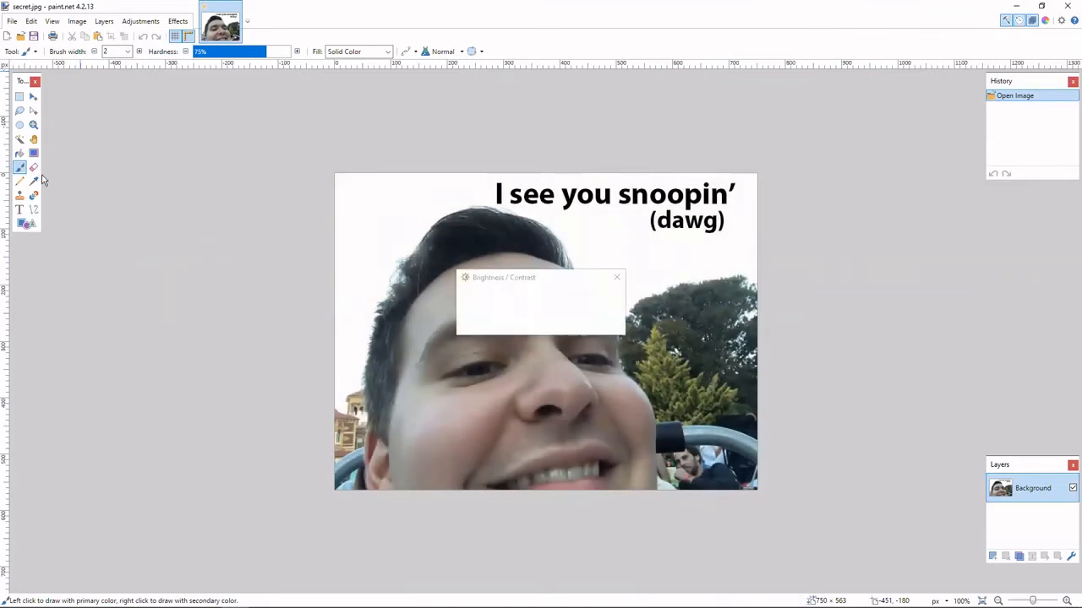
# Select the white background of secret.jpg with the Magic Wand at 0% tolerance, and clear the selection after inspecting it.
pyautogui.click(20, 138)
pyautogui.click(383, 224)
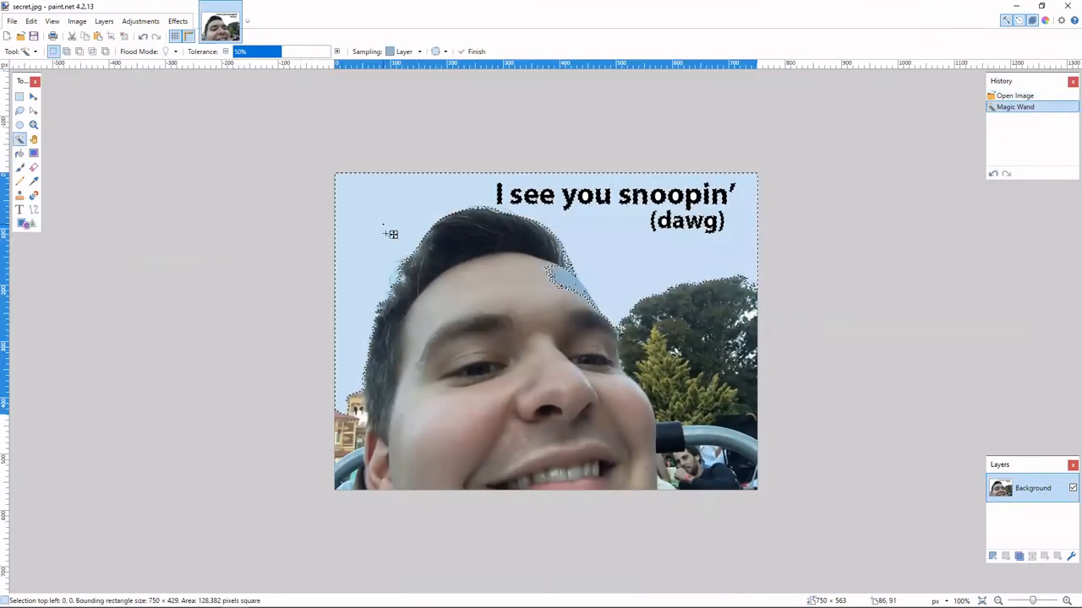
pyautogui.moveTo(246, 55); pyautogui.dragTo(210, 53)
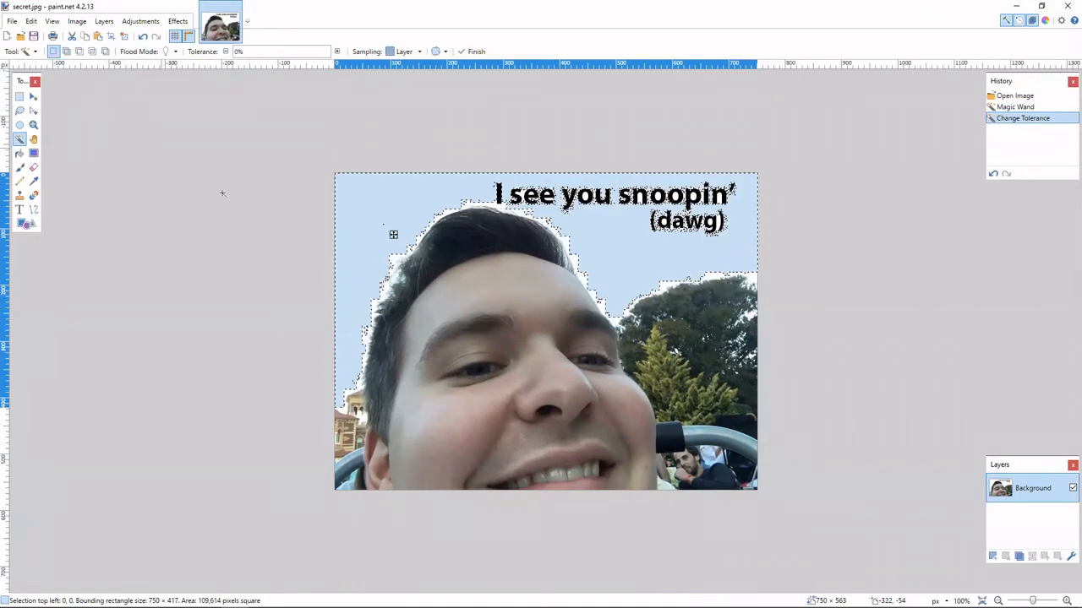
pyautogui.click(34, 97)
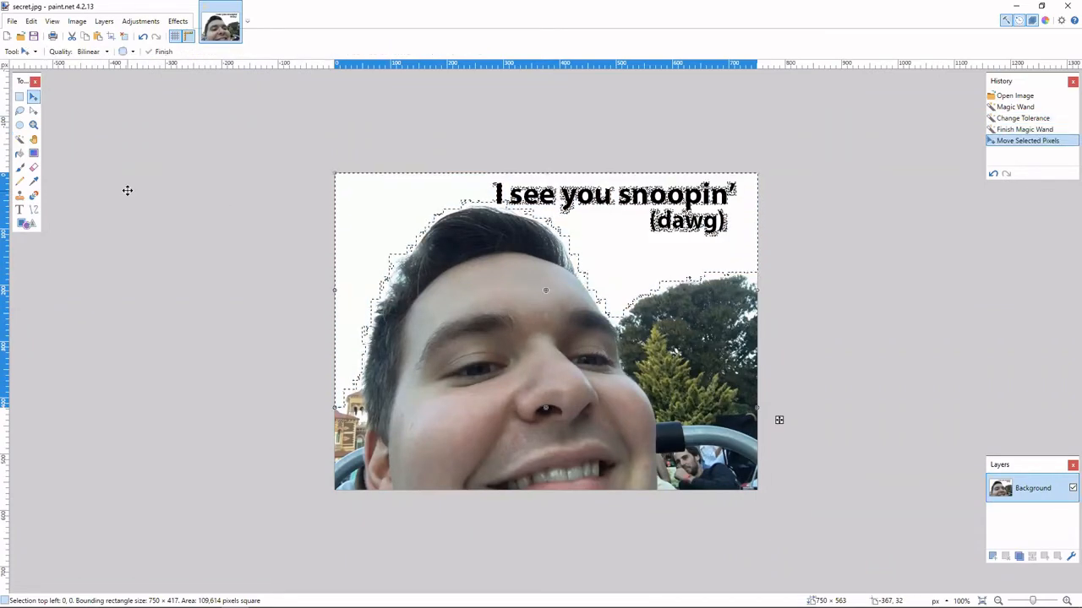
pyautogui.hotkey('ctrl', 'd')
# Open the file properties of secret.jpg in the Step2 folder and examine its detailed metadata down to the file section.
pyautogui.moveTo(305, 607)
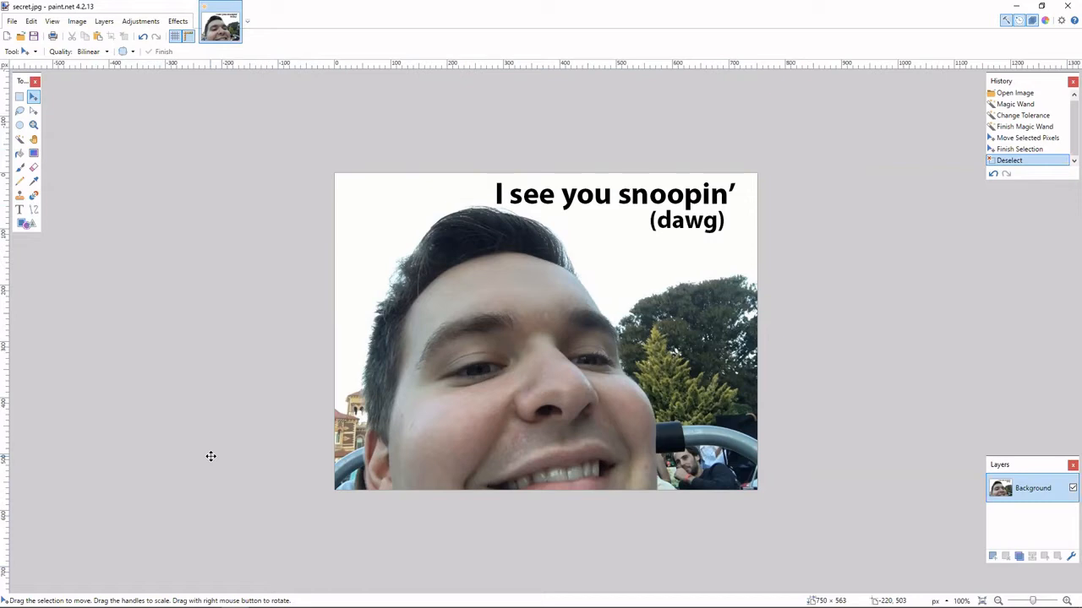
pyautogui.moveTo(203, 605)
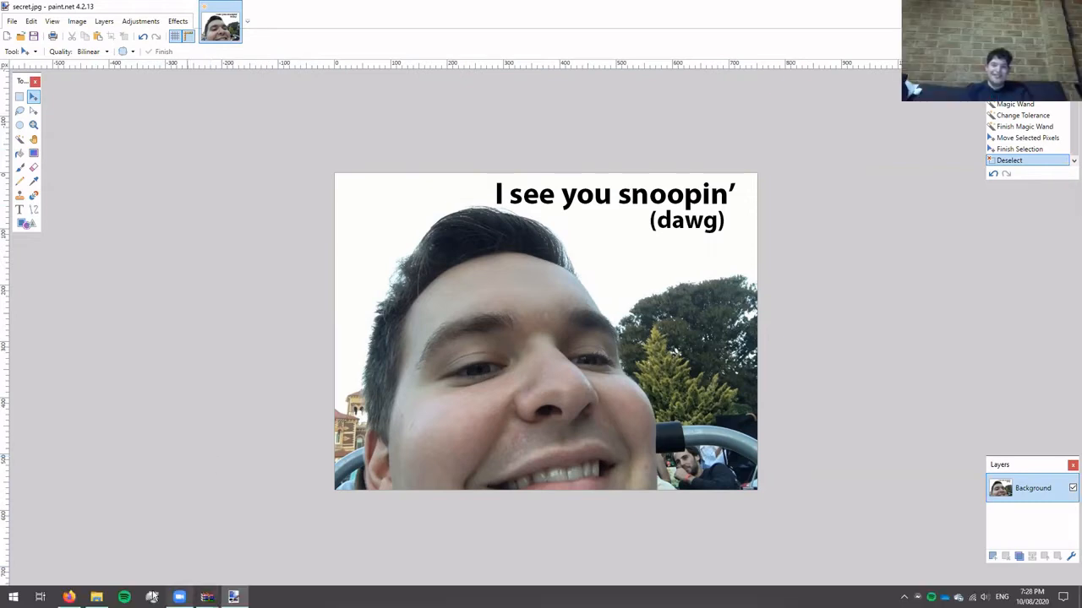
pyautogui.moveTo(96, 596)
pyautogui.click(96, 545)
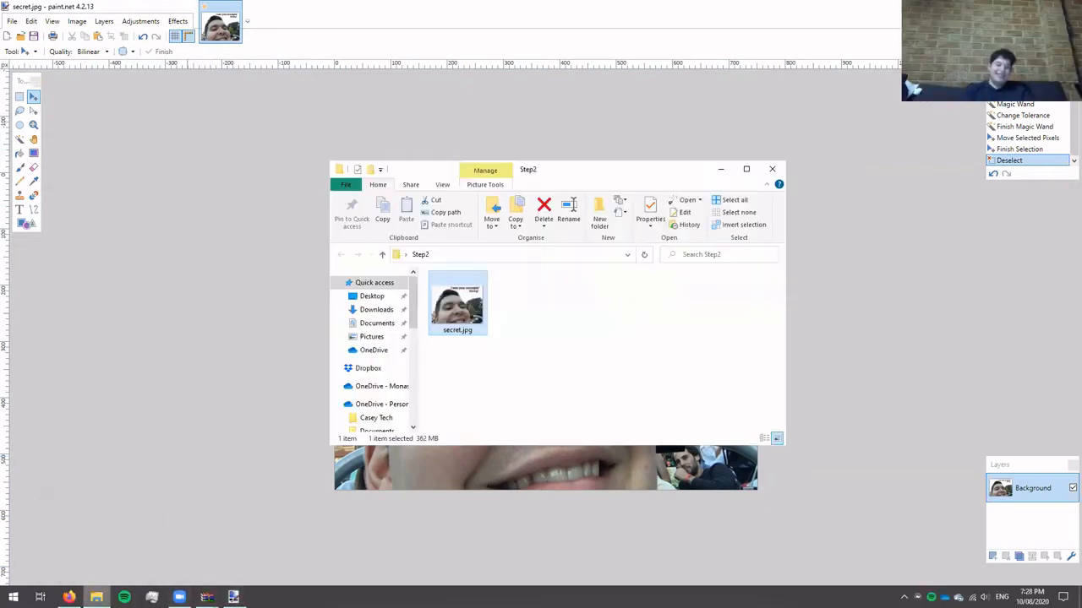
pyautogui.rightClick(470, 321)
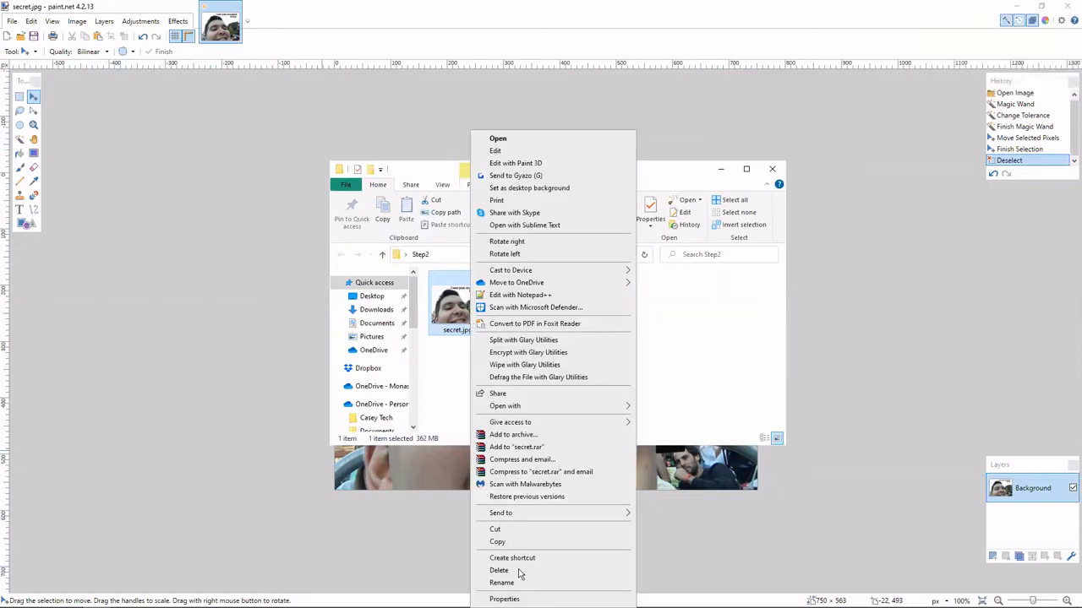
pyautogui.click(518, 599)
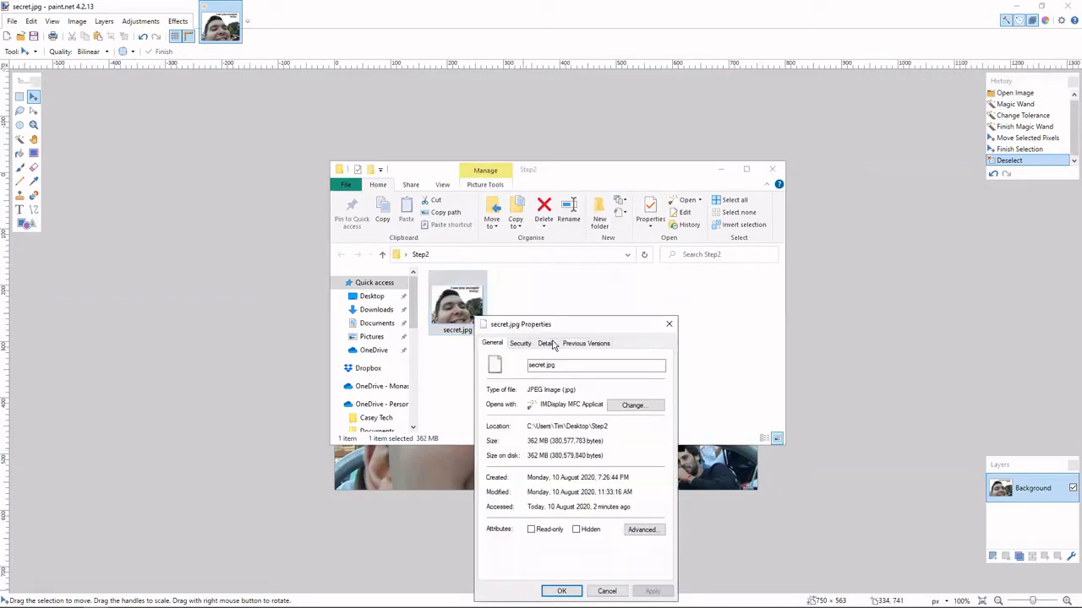
pyautogui.click(550, 344)
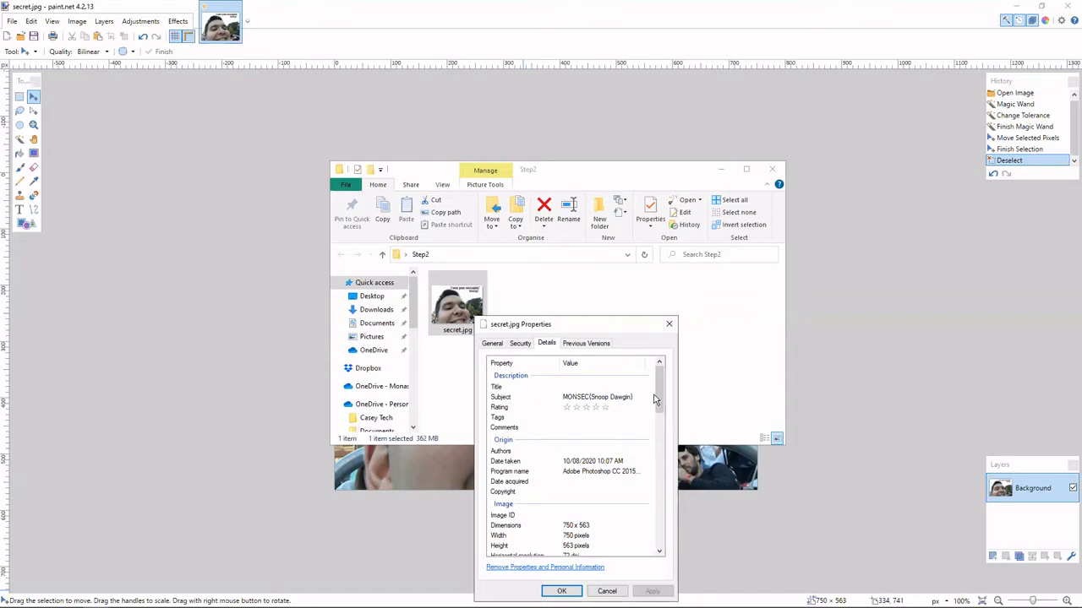
pyautogui.click(598, 473)
pyautogui.scroll(-2, 599, 477)
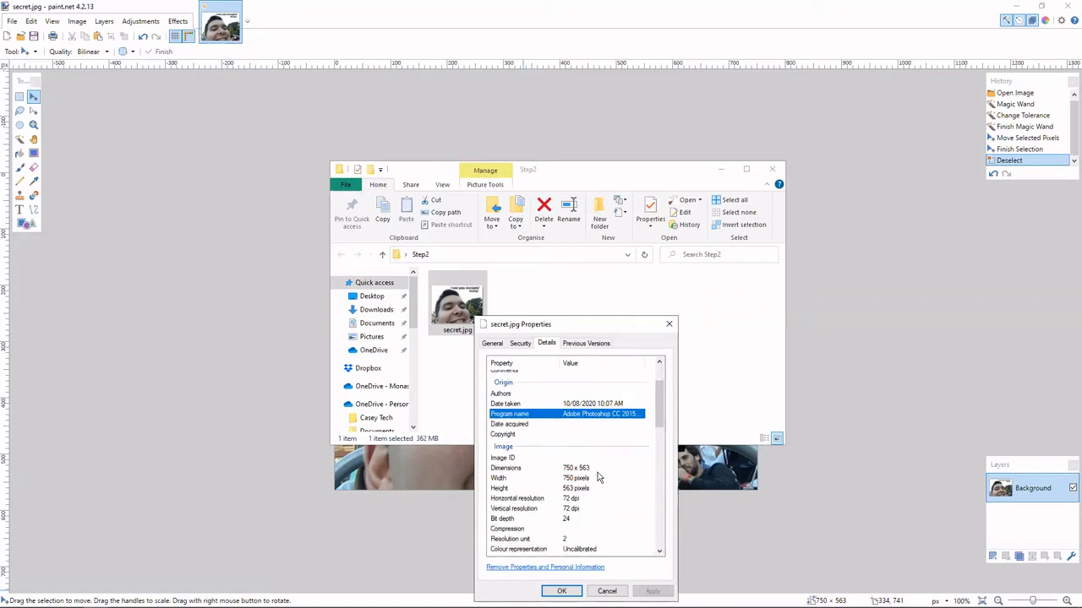
pyautogui.click(595, 479)
pyautogui.scroll(-6, 589, 500)
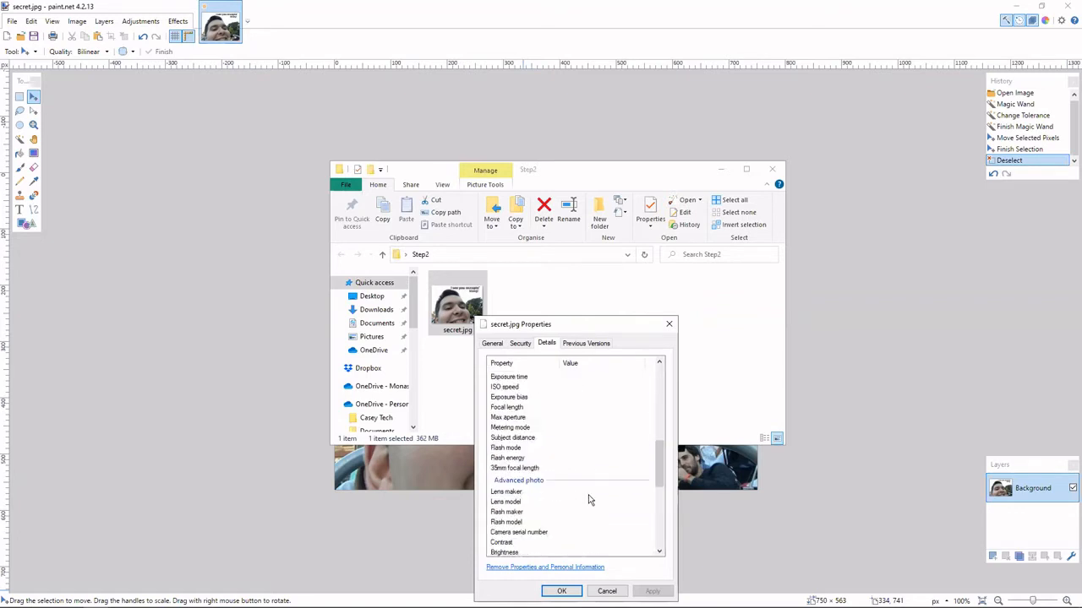
pyautogui.scroll(-3, 589, 500)
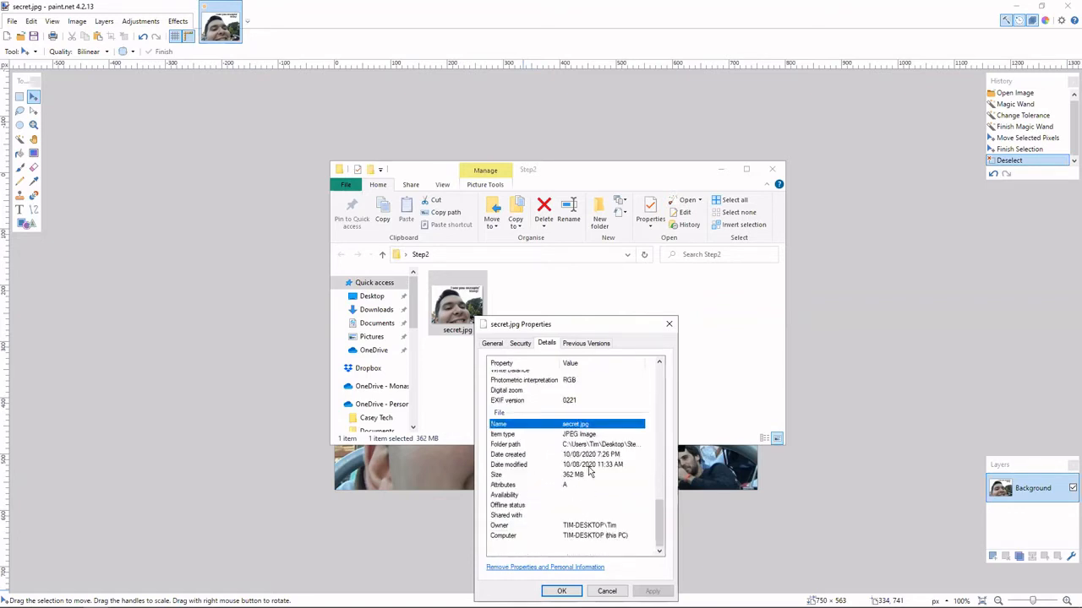
# Examine the Subject entry in the description metadata of secret.jpg and close its properties.
pyautogui.scroll(10, 592, 502)
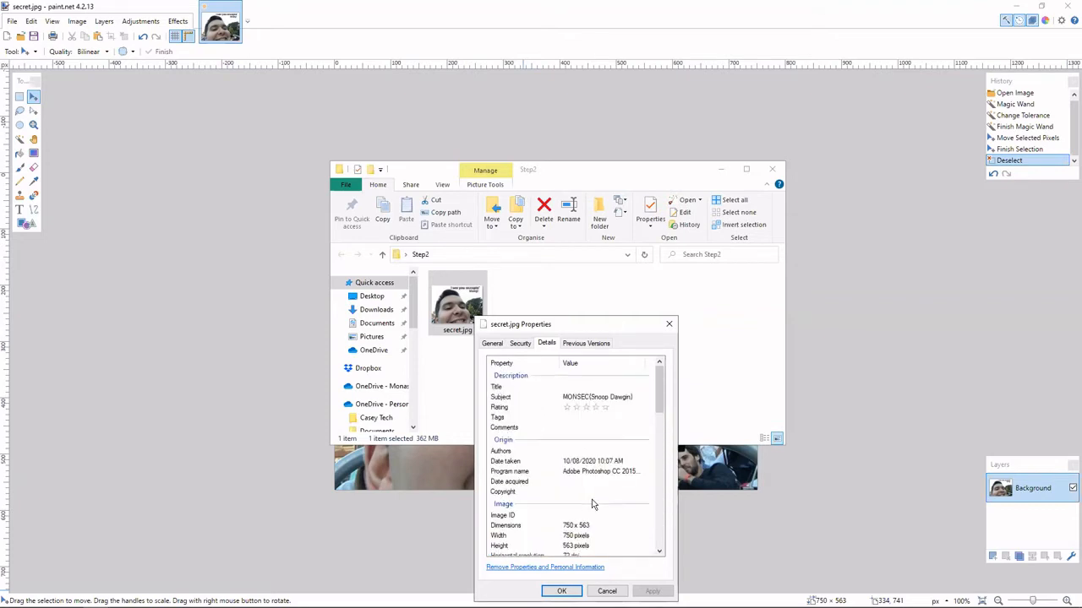
pyautogui.click(607, 398)
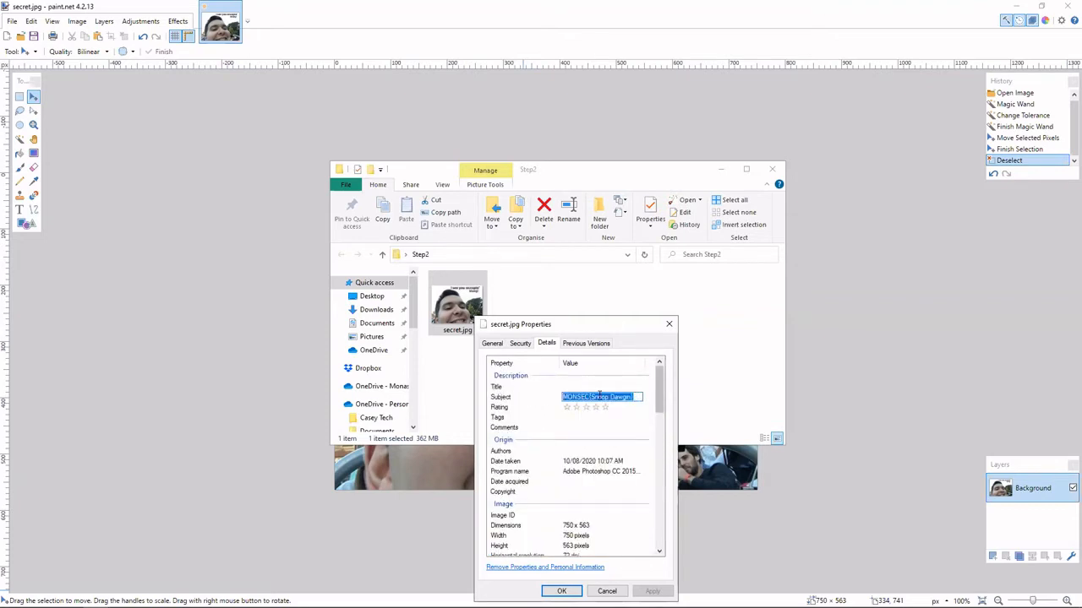
pyautogui.click(663, 395)
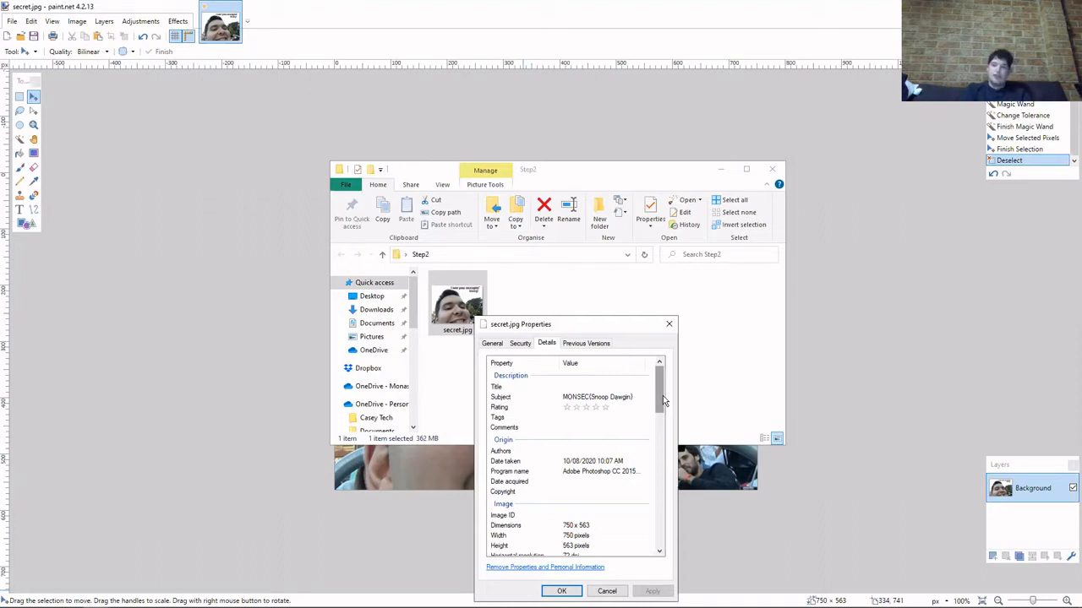
pyautogui.click(664, 329)
# Open Windows Terminal with a kali-linux session and close its default PowerShell session.
pyautogui.hotkey('alt', 'Tab')
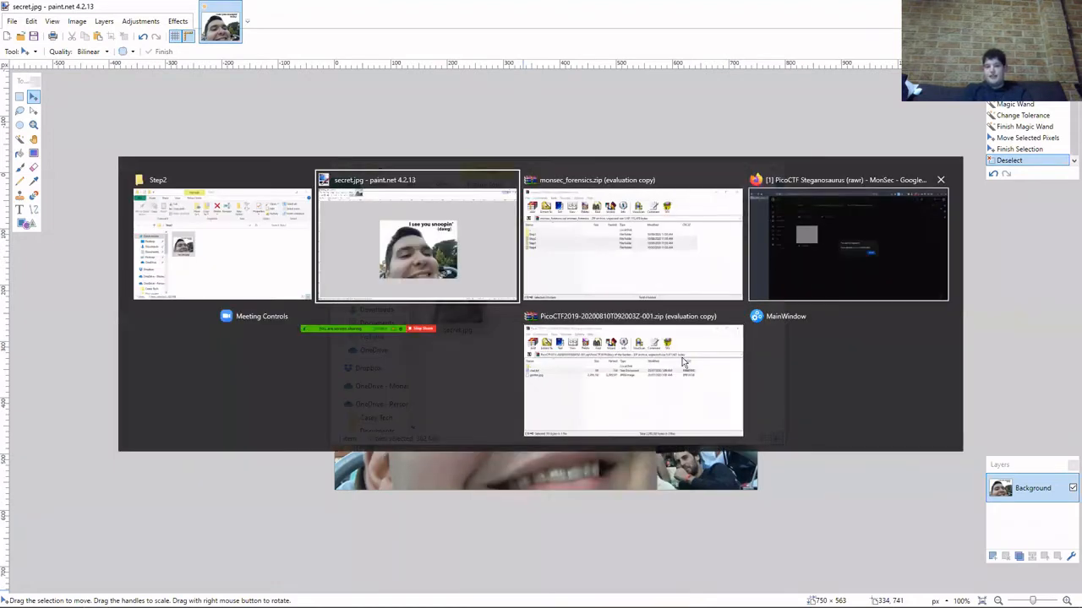
pyautogui.press('super+x')
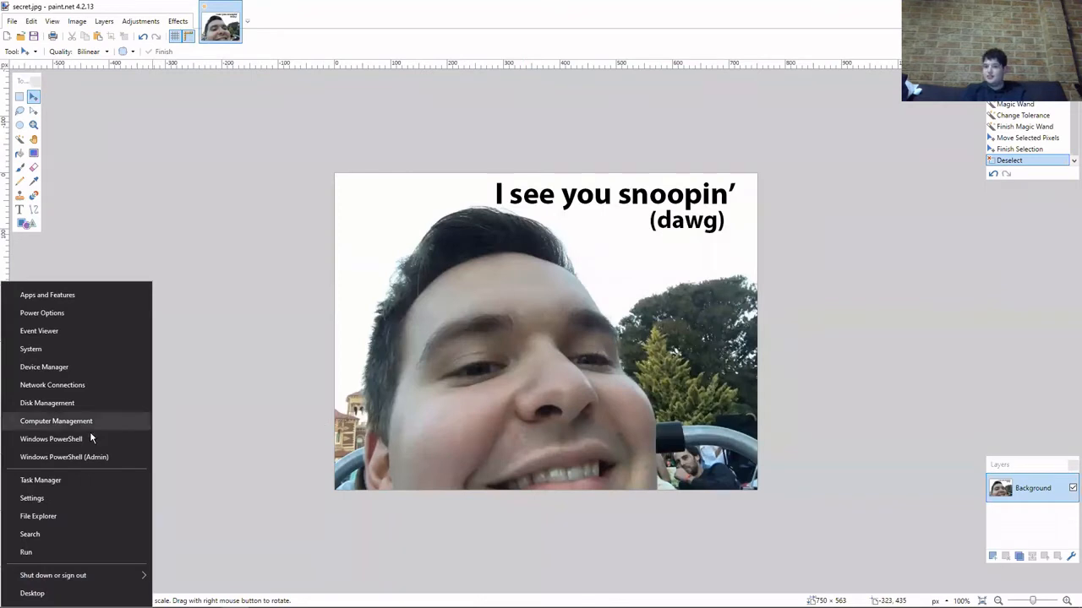
pyautogui.click(190, 423)
pyautogui.press('super')
pyautogui.click(216, 302)
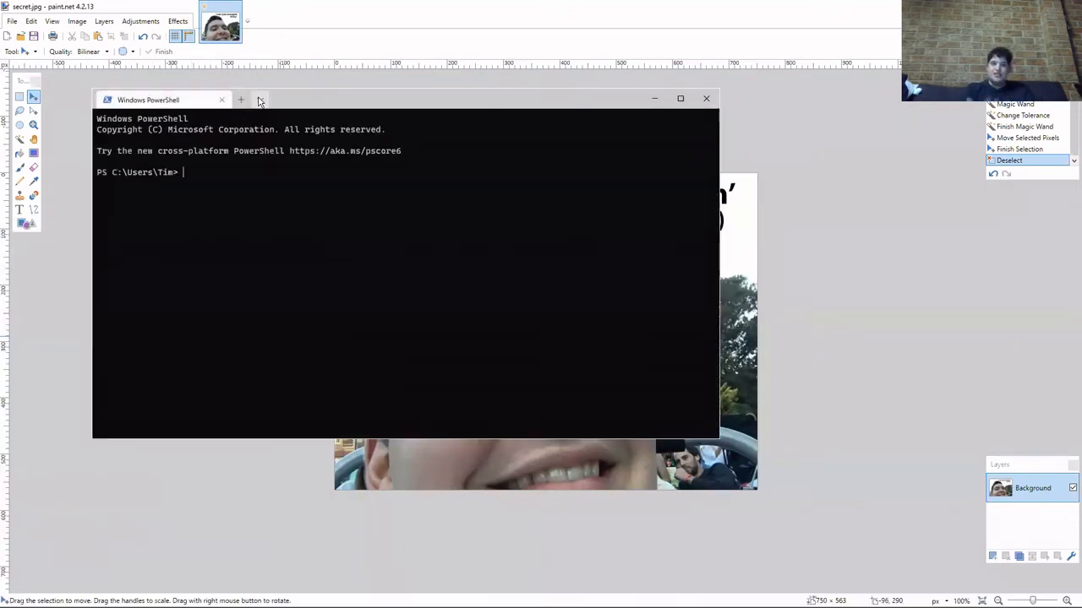
pyautogui.click(259, 100)
pyautogui.click(292, 177)
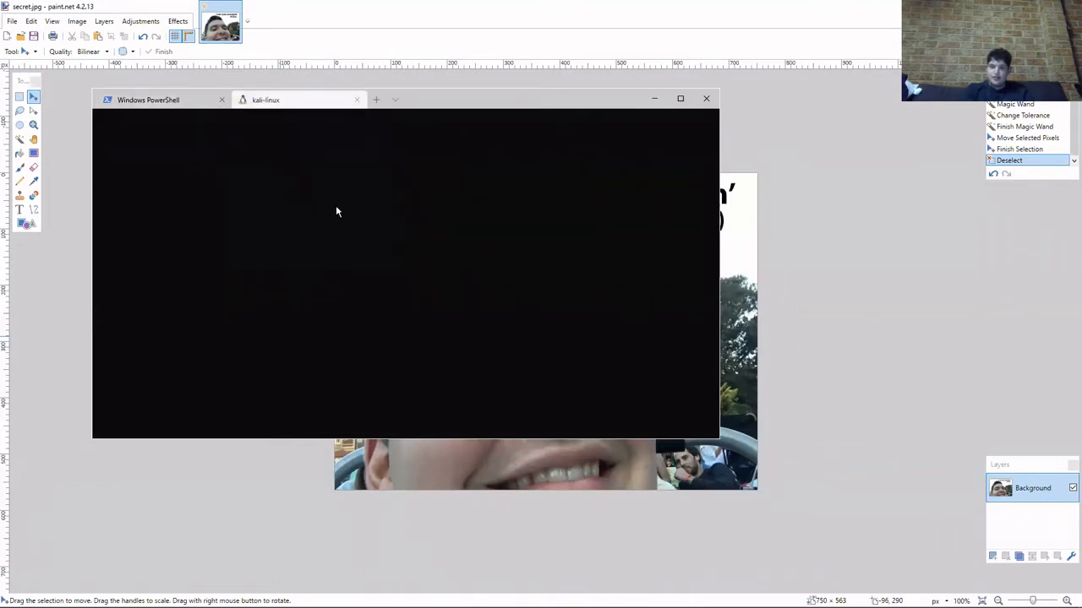
pyautogui.click(222, 100)
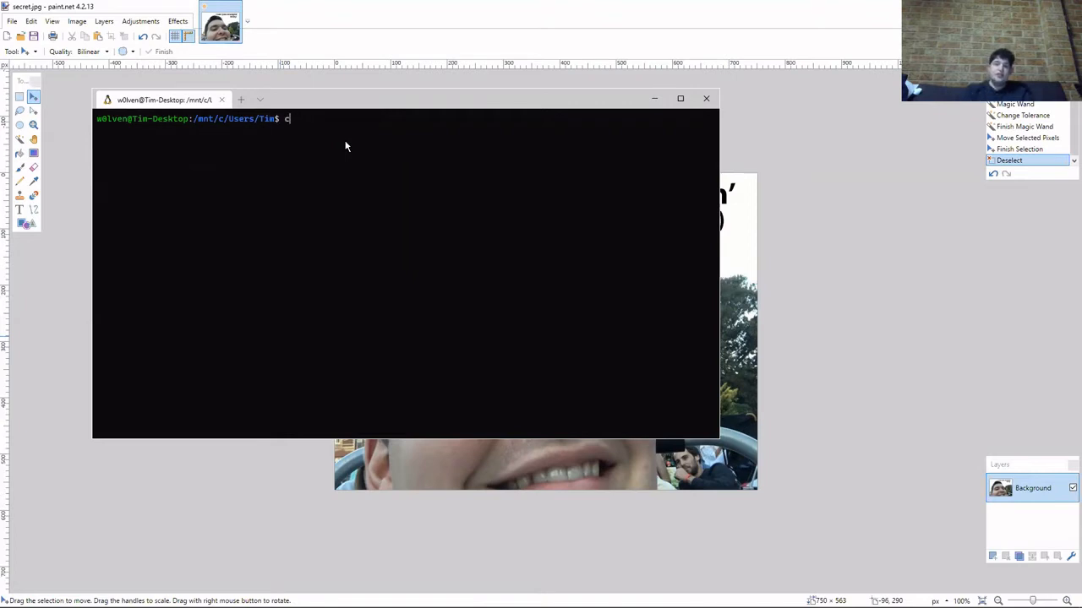
# Change to the Step2 directory on the Desktop and run exiftool on secret.jpg.
pyautogui.write('cd Desktop')
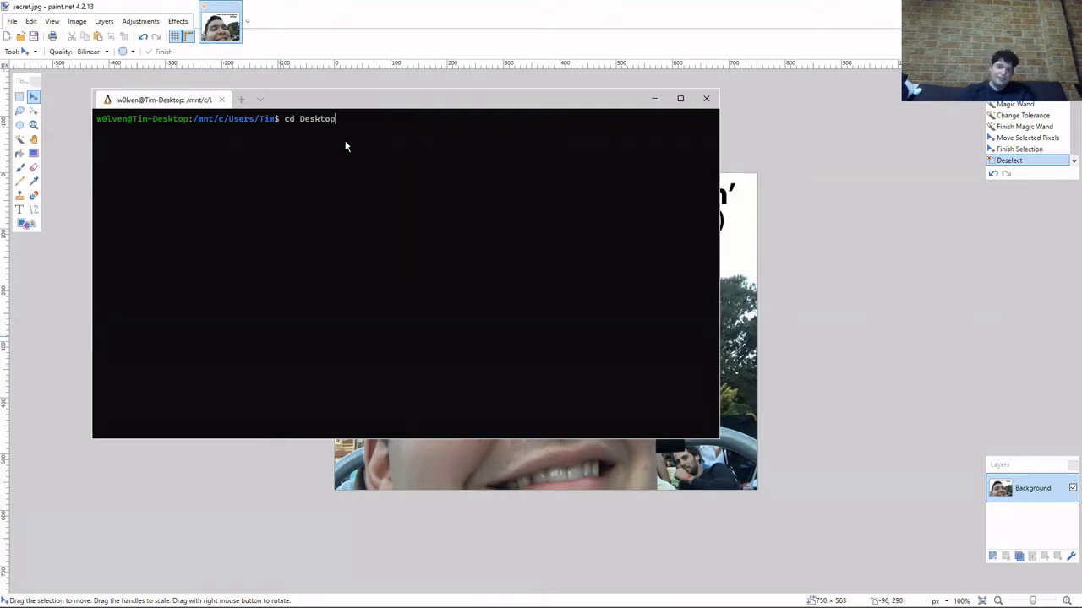
pyautogui.press('Return')
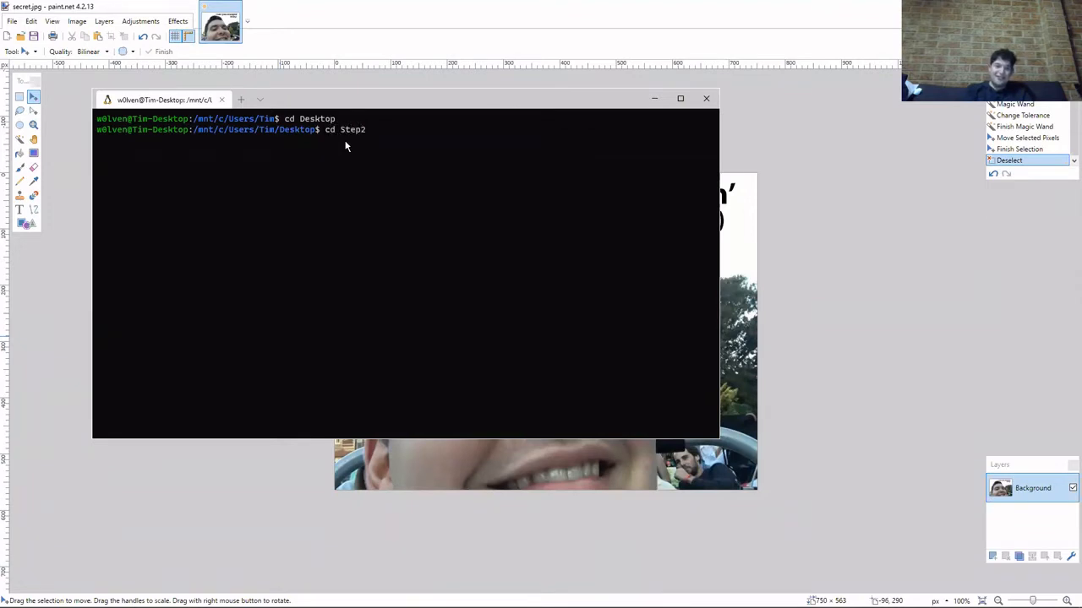
pyautogui.press('Return')
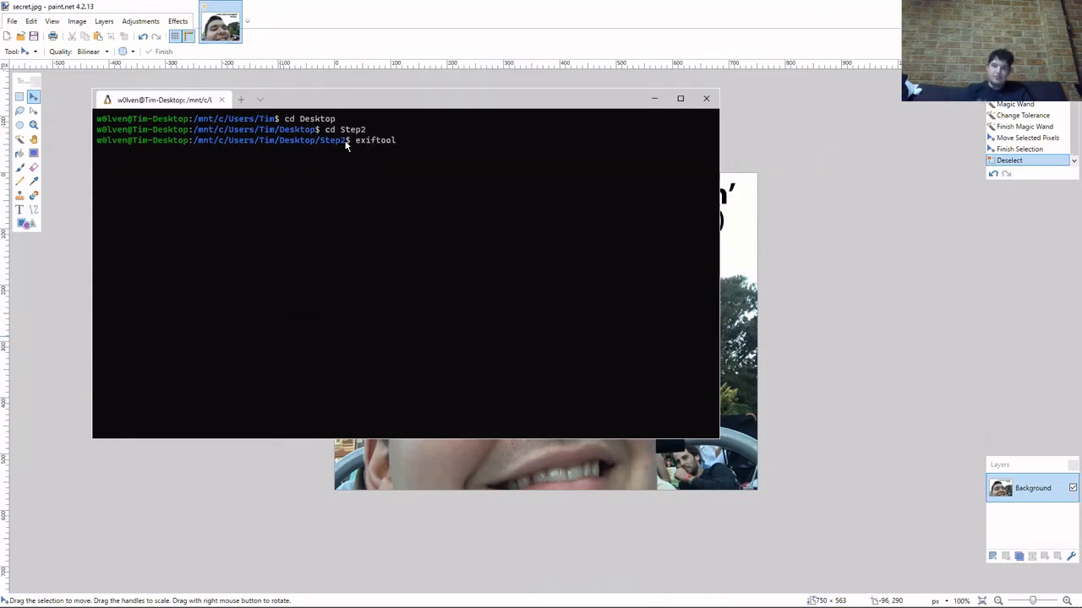
pyautogui.write('secret.')
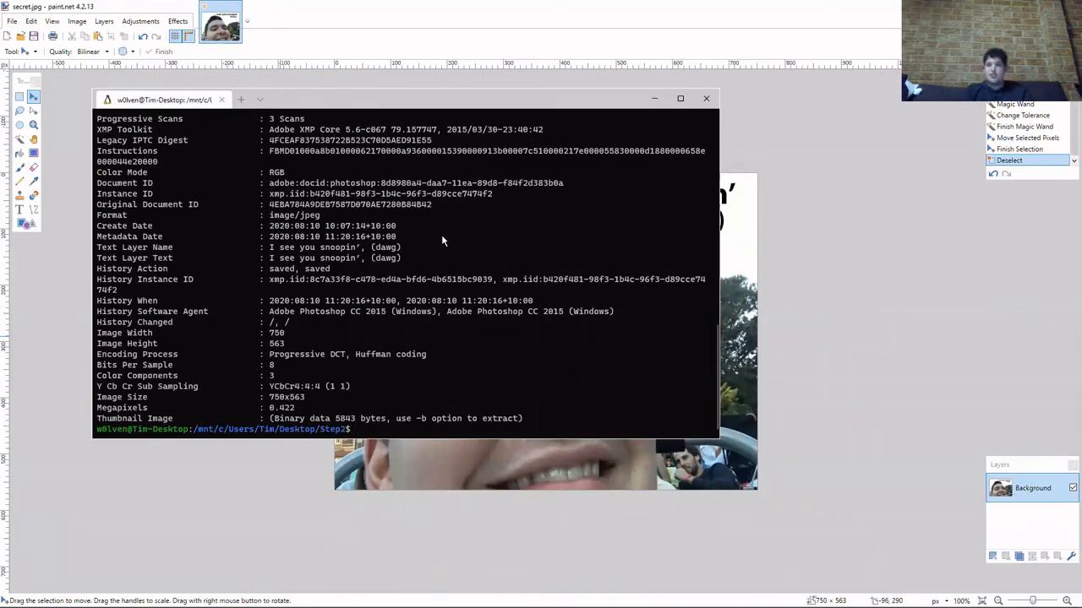
# Examine the full exiftool output for secret.jpg and highlight the value of its XP Subject entry.
pyautogui.scroll(3, 441, 241)
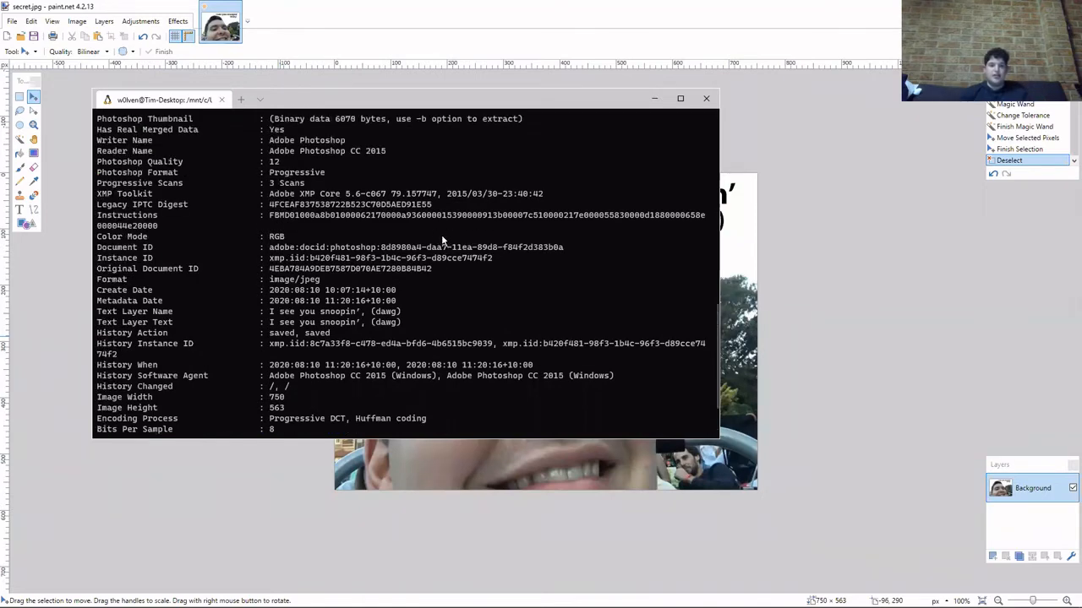
pyautogui.scroll(15, 441, 241)
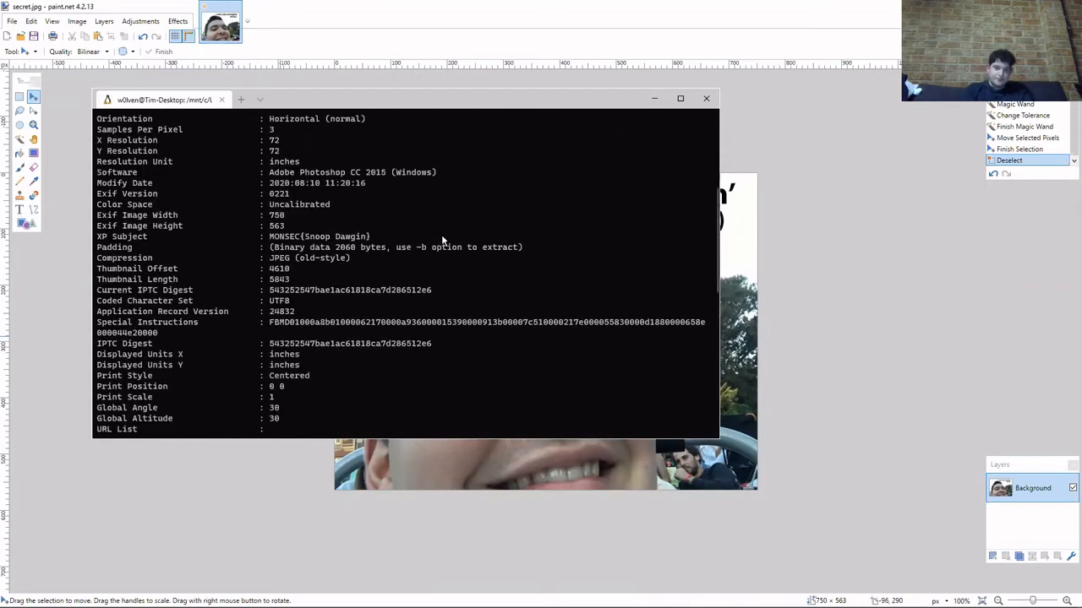
pyautogui.scroll(3, 441, 241)
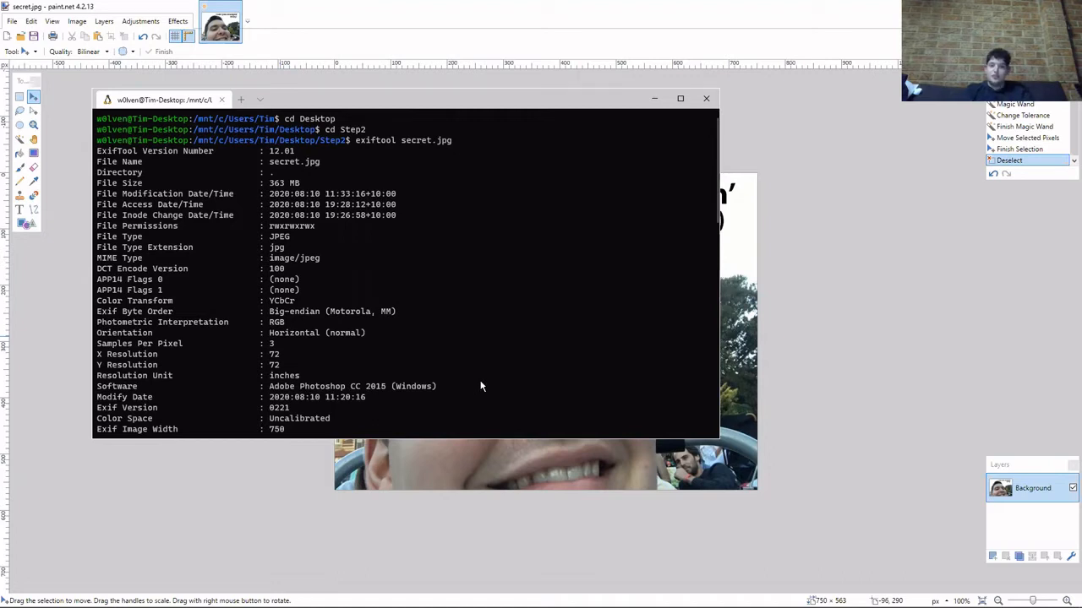
pyautogui.scroll(-3, 480, 386)
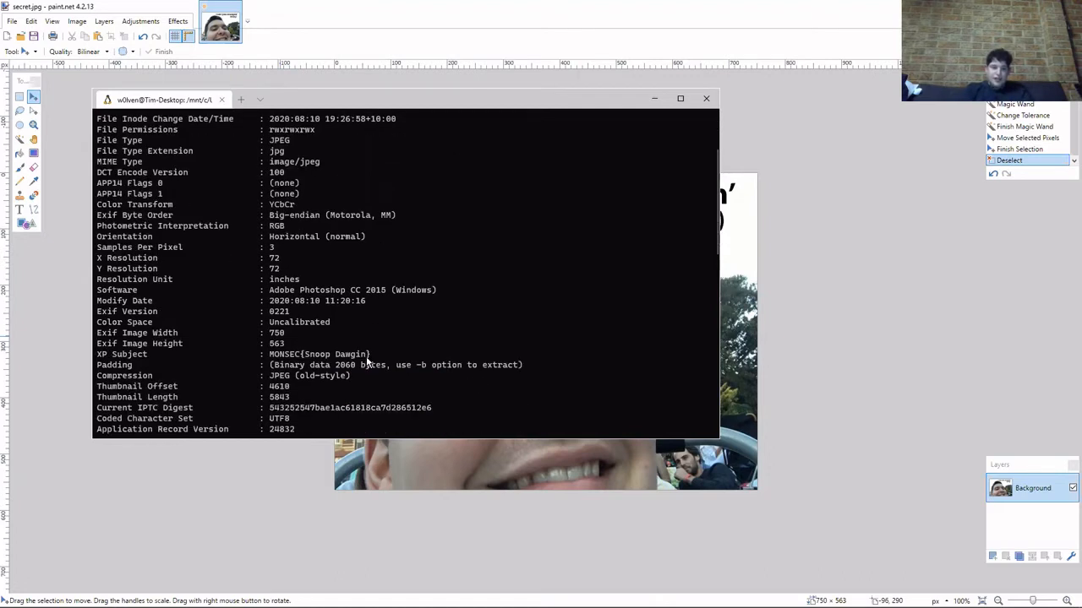
pyautogui.moveTo(385, 355); pyautogui.dragTo(271, 358)
pyautogui.rightClick(265, 362)
pyautogui.scroll(-2, 267, 362)
pyautogui.scroll(-1, 267, 361)
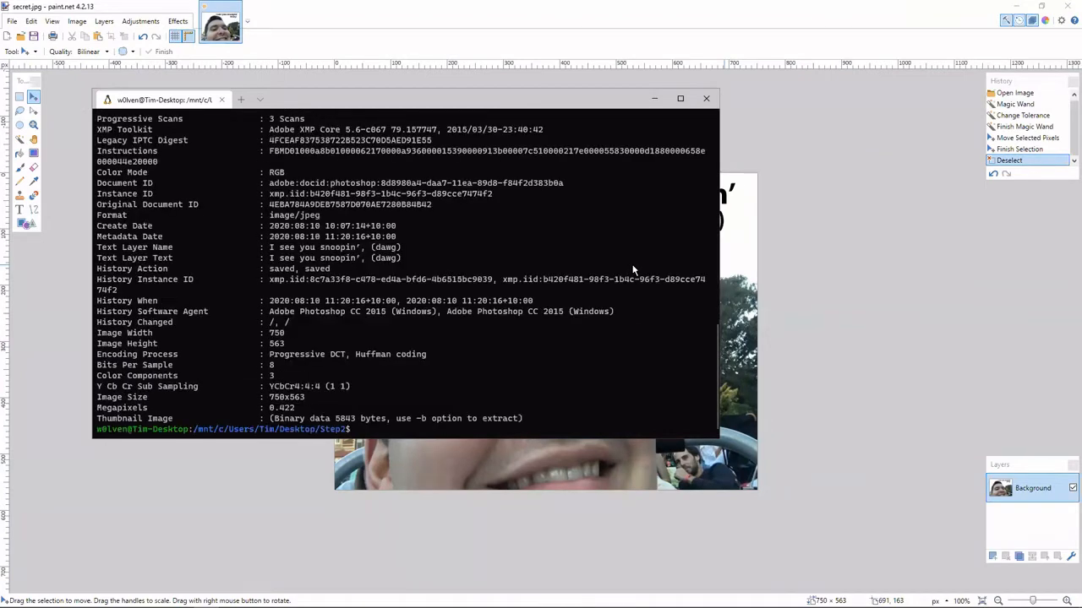
# Close the terminal and paint.net, discarding the unsaved changes to secret.jpg.
pyautogui.click(700, 103)
pyautogui.click(1067, 6)
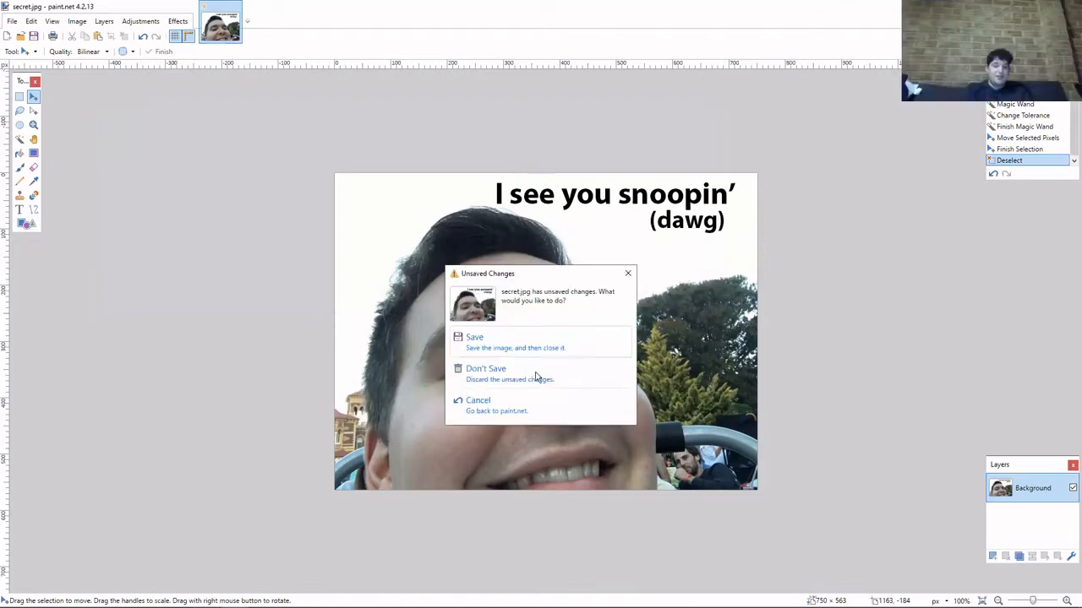
pyautogui.click(549, 417)
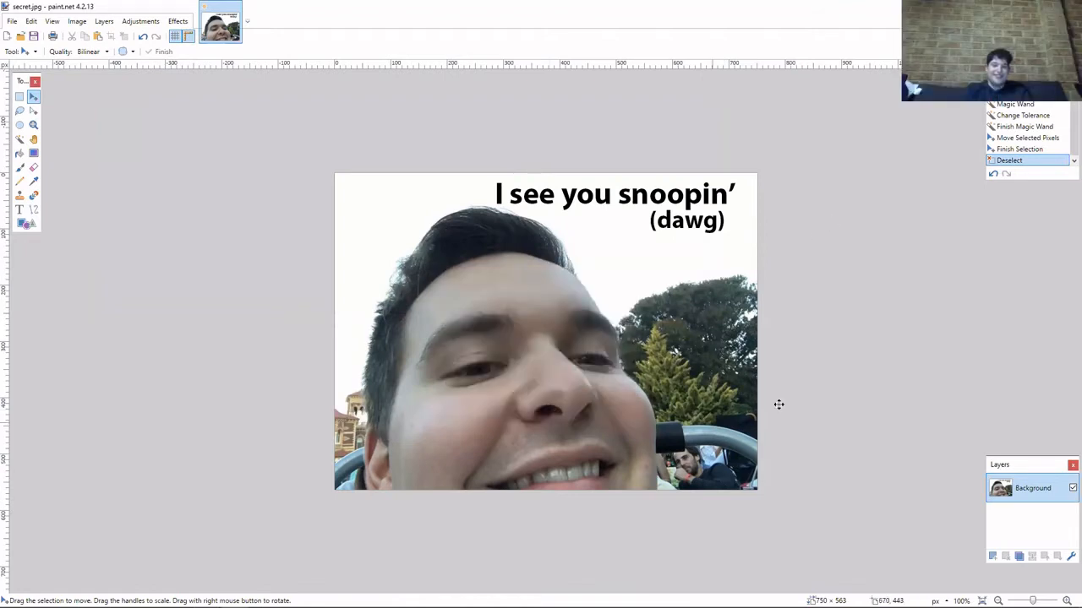
pyautogui.hotkey('ctrl', 'a')
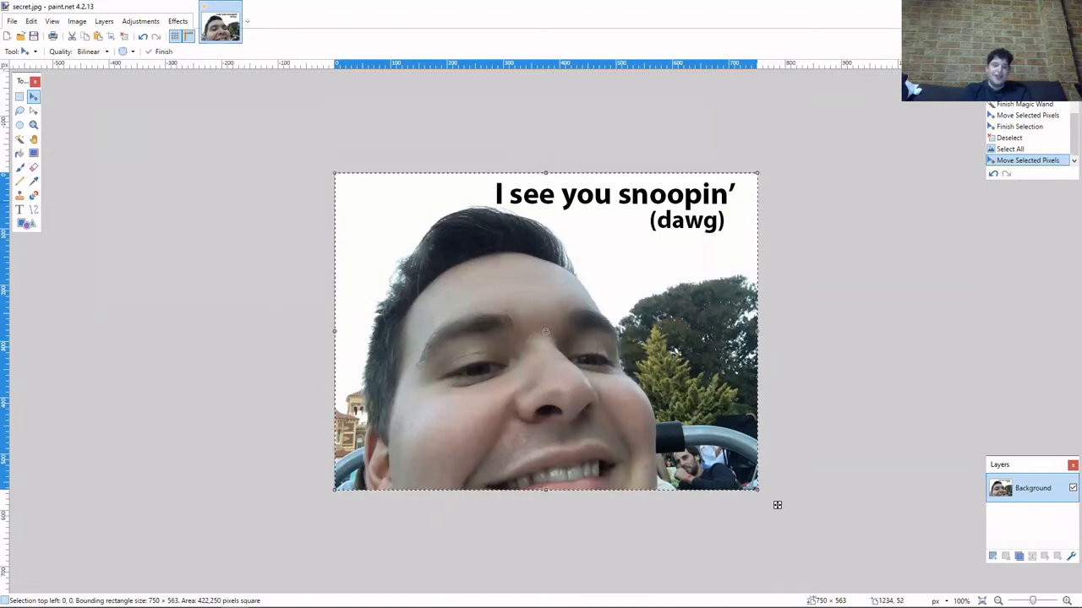
pyautogui.click(1067, 6)
pyautogui.click(514, 374)
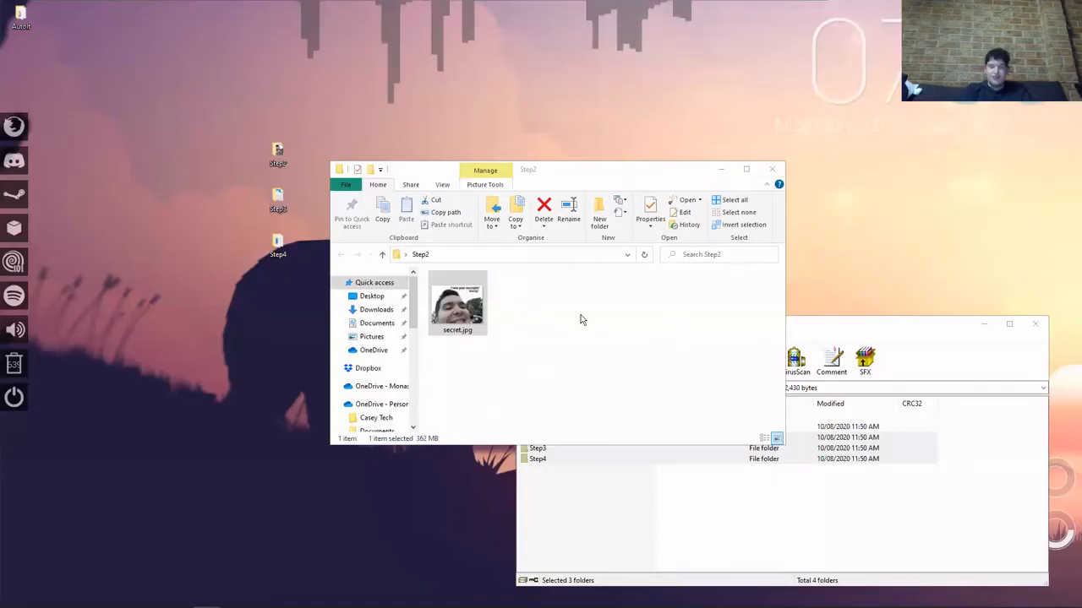
# Open a fresh kali-linux terminal session in place of PowerShell and change to the Desktop/Step2 directory.
pyautogui.press('super')
pyautogui.click(234, 288)
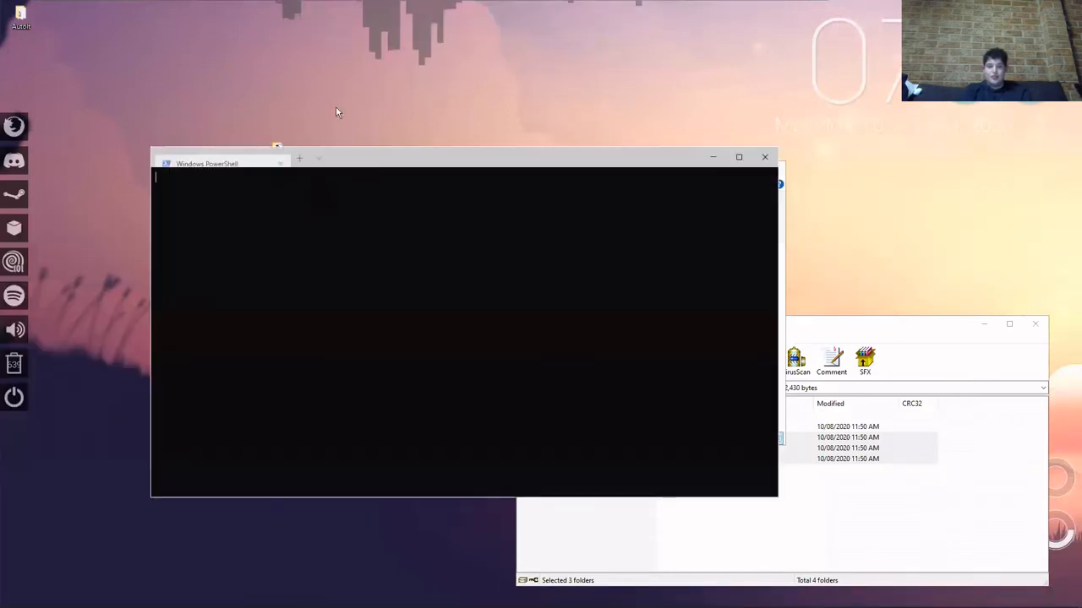
pyautogui.click(318, 159)
pyautogui.click(345, 240)
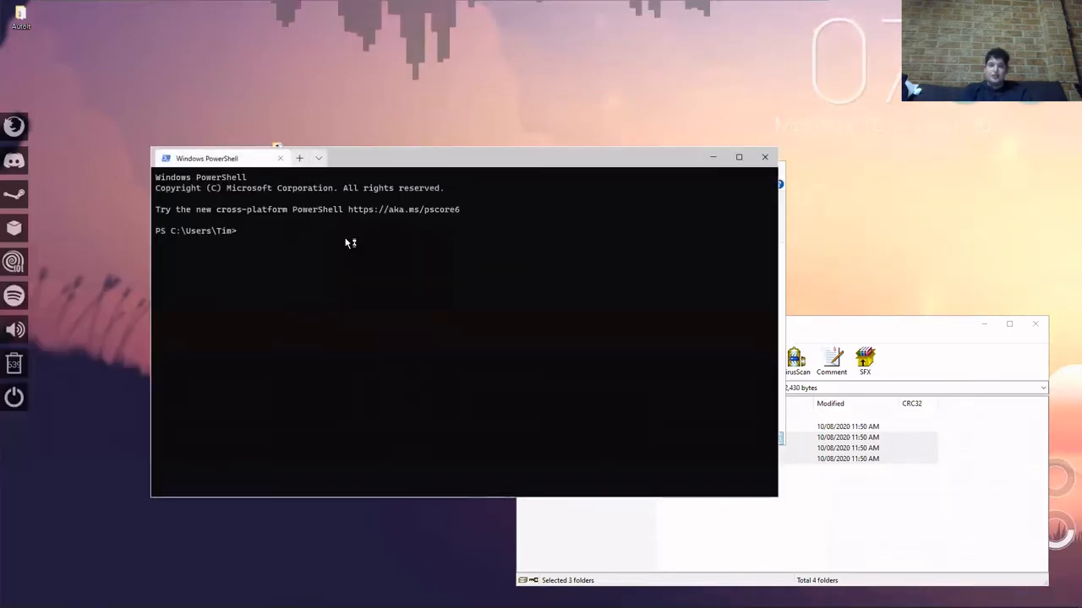
pyautogui.click(280, 158)
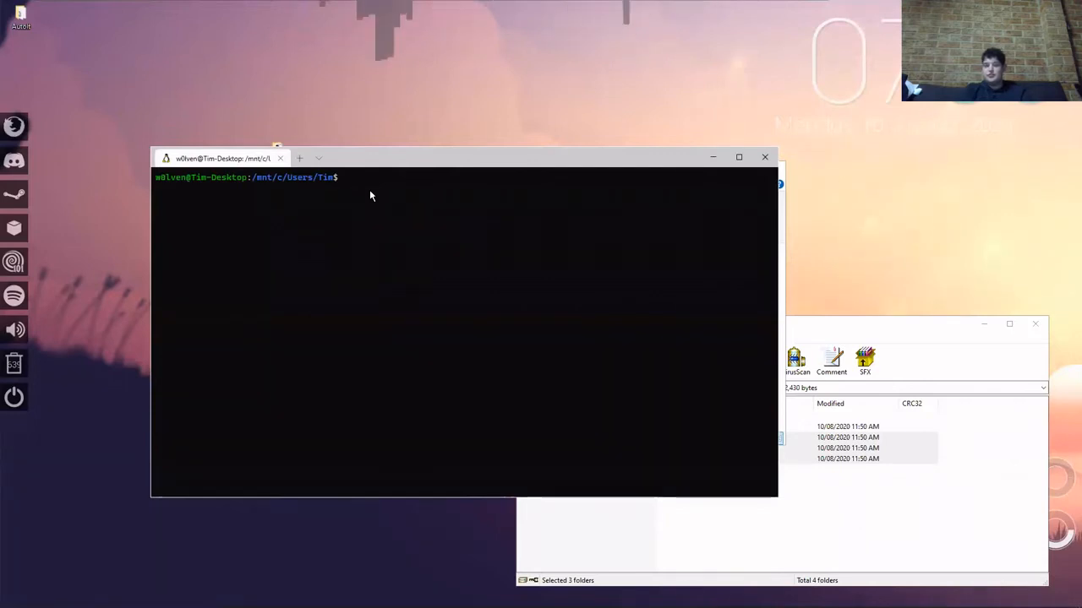
pyautogui.write('cd Desktop')
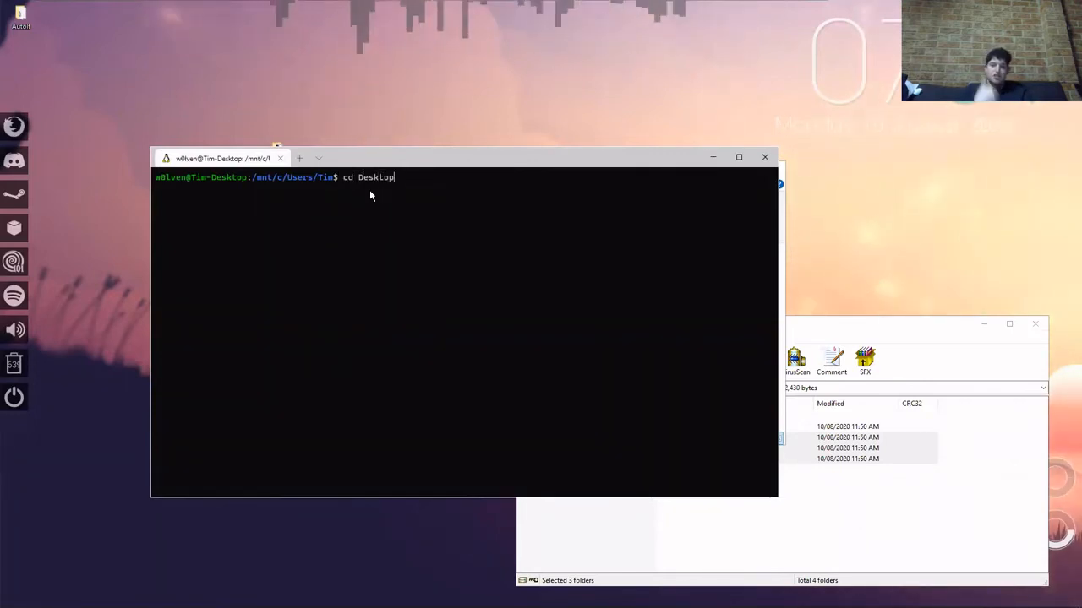
pyautogui.write('/Step2')
pyautogui.press('Return')
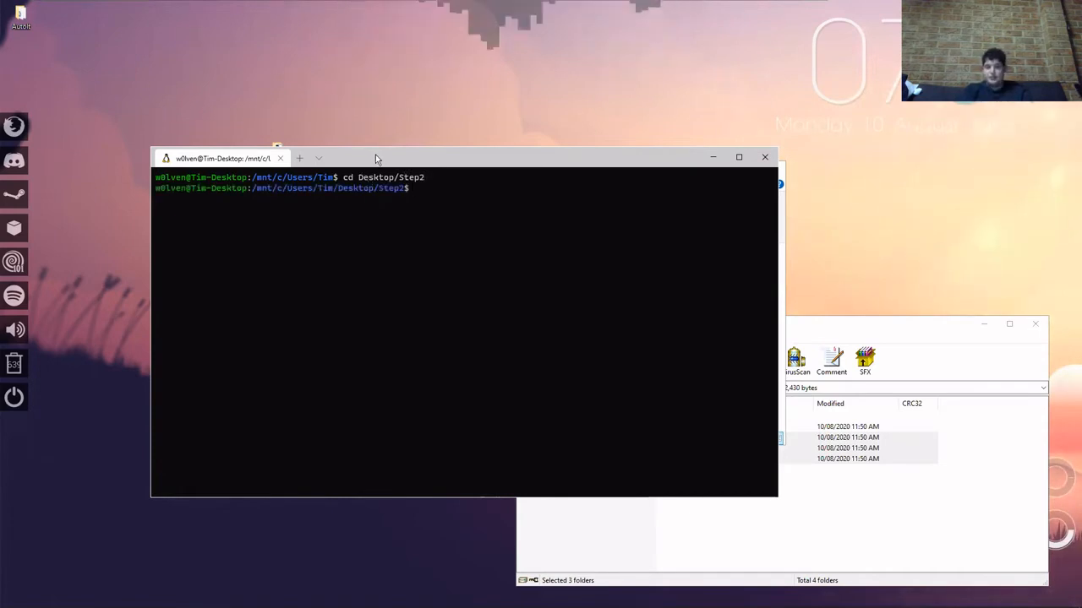
# Move the terminal window clear of the Step2 File Explorer window and close that Explorer window.
pyautogui.moveTo(375, 154); pyautogui.dragTo(258, 251)
pyautogui.click(626, 178)
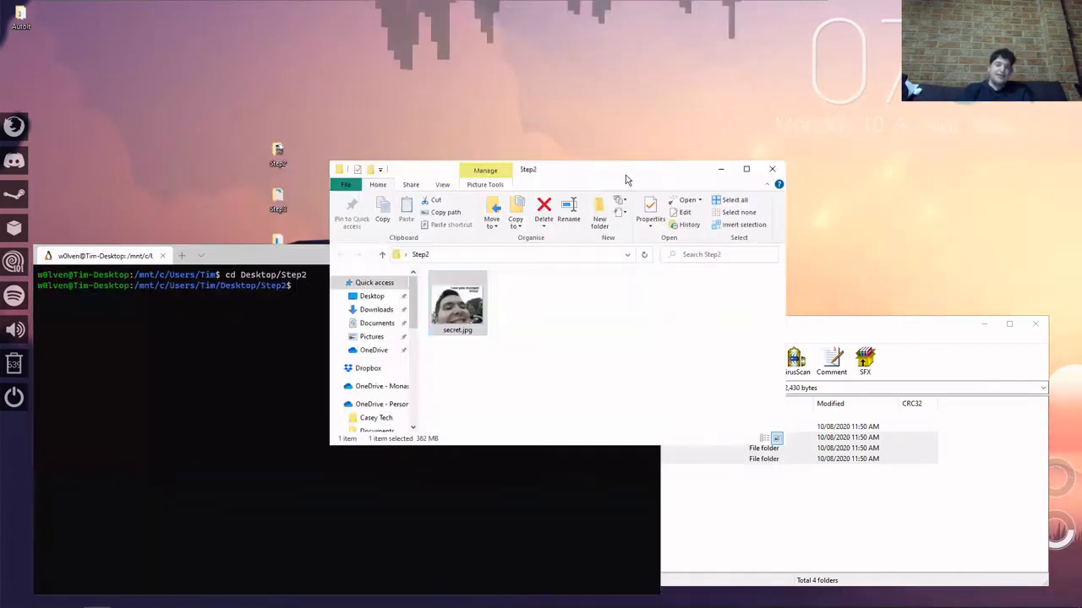
pyautogui.click(765, 172)
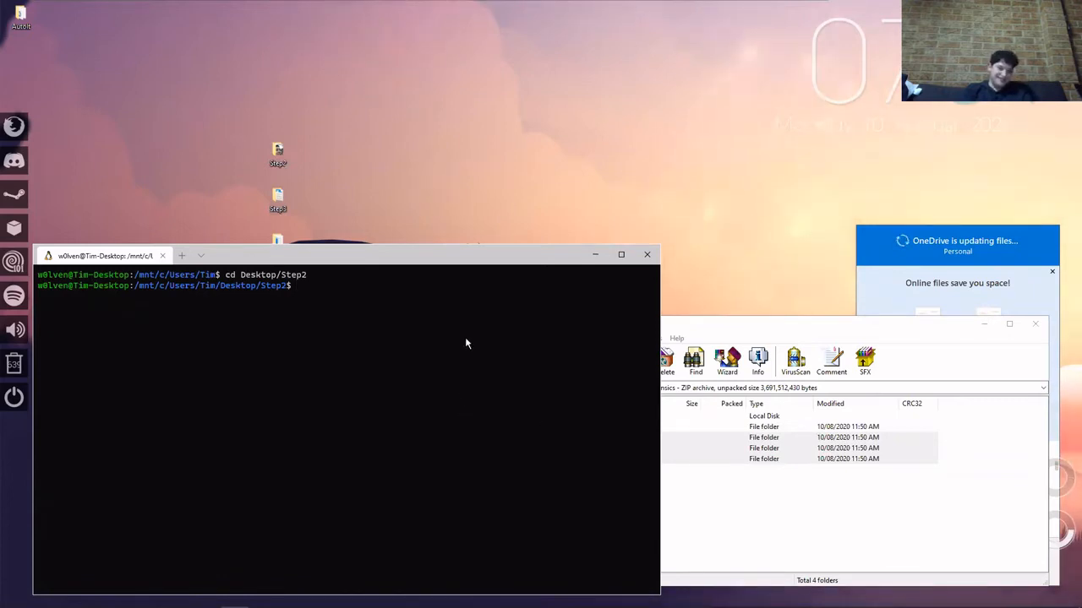
pyautogui.write('binwalker')
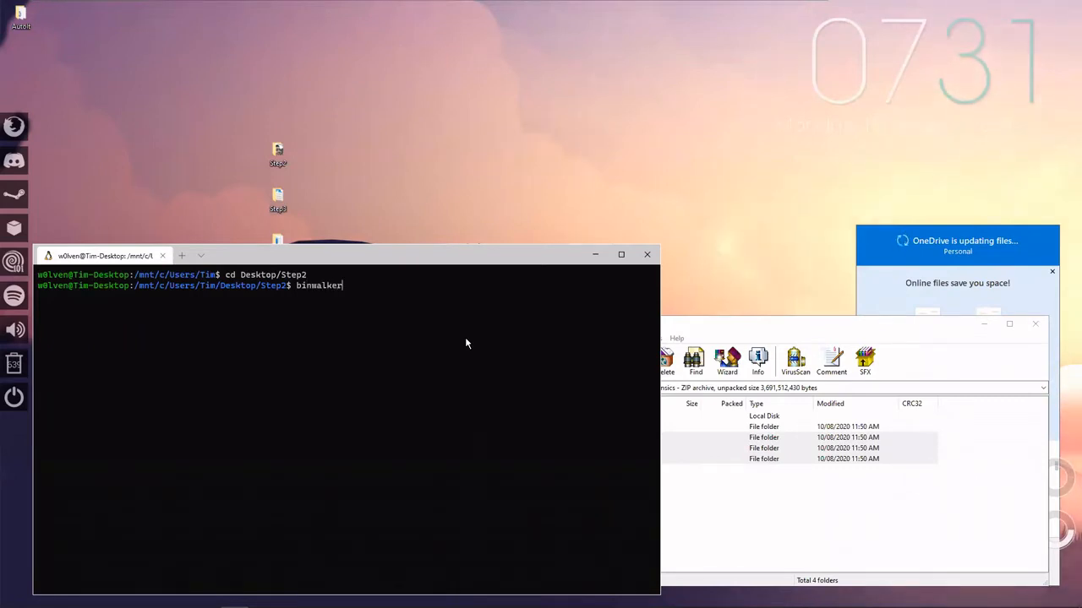
pyautogui.write(' secre')
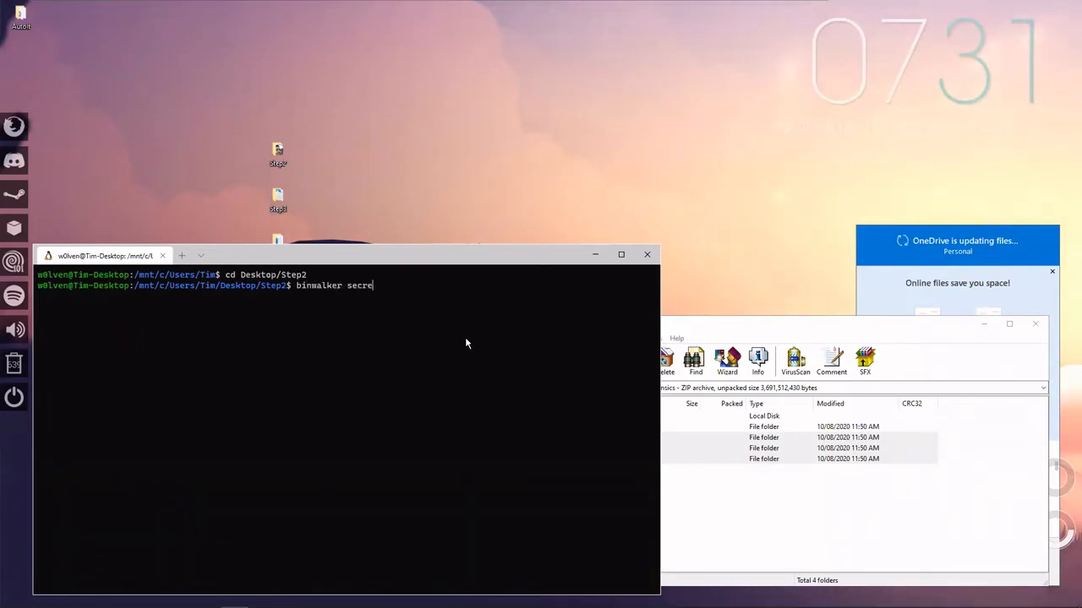
pyautogui.write('t.jpg')
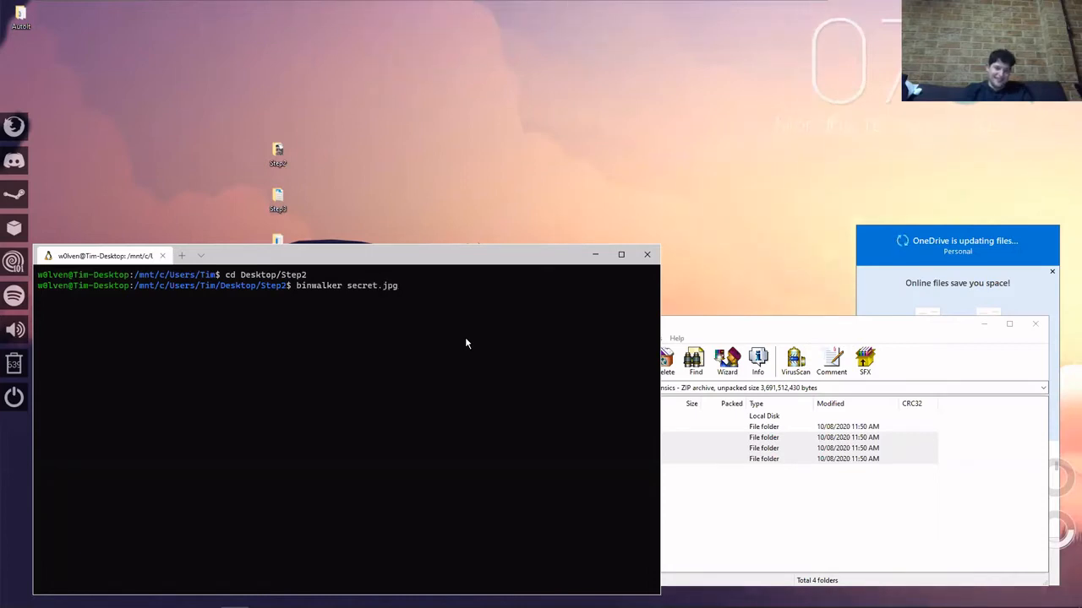
pyautogui.press('BackSpace')
pyautogui.press('BackSpace')
pyautogui.press('BackSpace')
pyautogui.press('BackSpace')
pyautogui.press('BackSpace')
pyautogui.press('BackSpace')
pyautogui.press('BackSpace')
pyautogui.press('BackSpace')
pyautogui.press('BackSpace')
pyautogui.press('BackSpace')
pyautogui.press('BackSpace')
pyautogui.press('BackSpace')
pyautogui.press('BackSpace')
pyautogui.press('BackSpace')
pyautogui.press('BackSpace')
pyautogui.press('BackSpace')
pyautogui.press('BackSpace')
pyautogui.press('BackSpace')
pyautogui.press('BackSpace')
pyautogui.press('BackSpace')
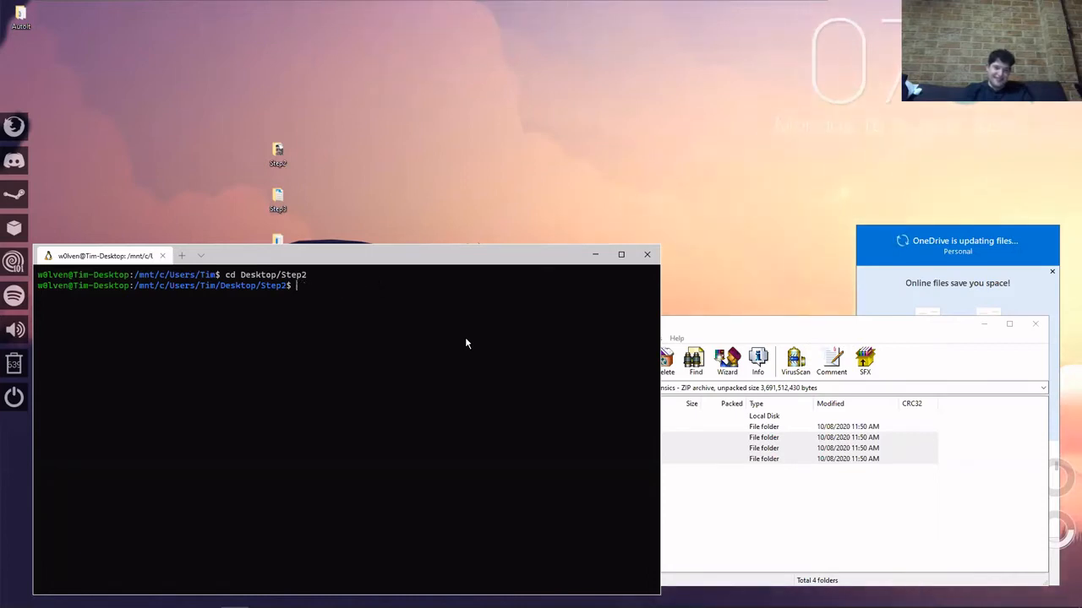
# Try to open the manual page for binwalker.
pyautogui.write('man binwalk')
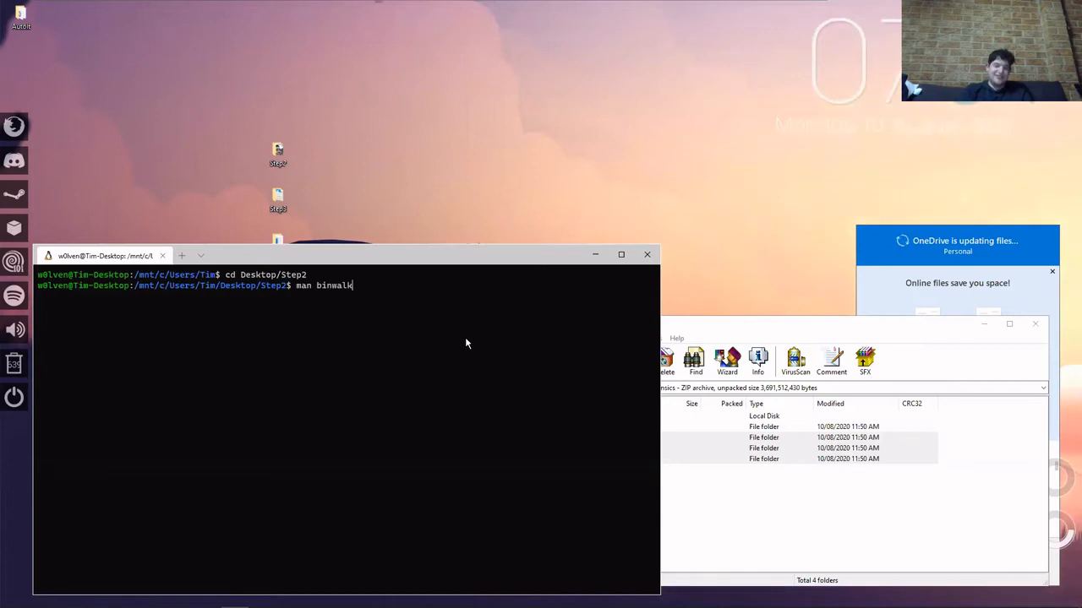
pyautogui.write('er')
pyautogui.press('Return')
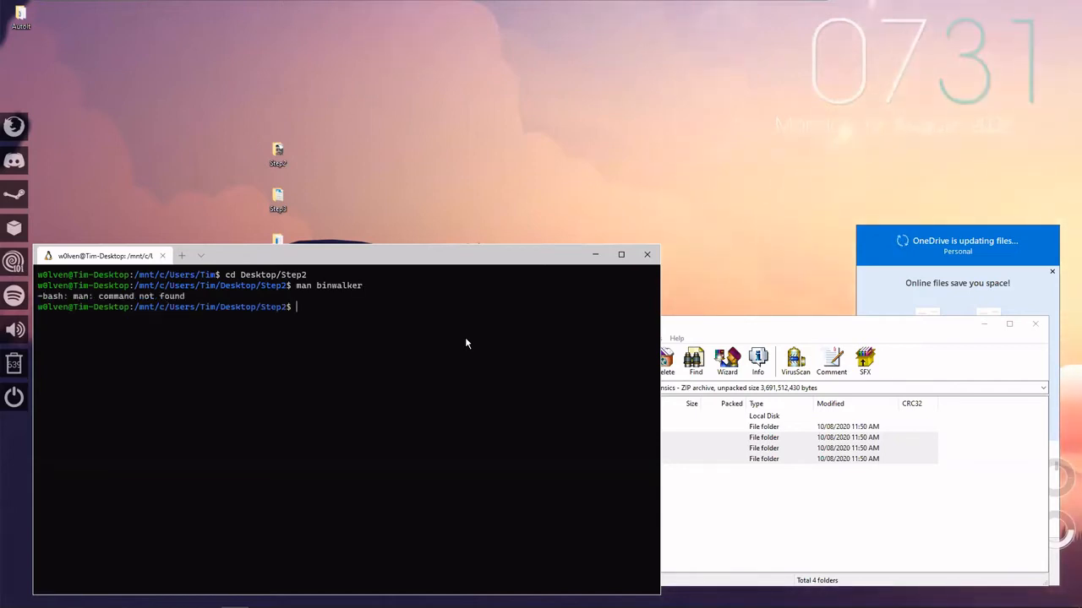
# Try to run binwalker on secret.jpg.
pyautogui.write('binwalker')
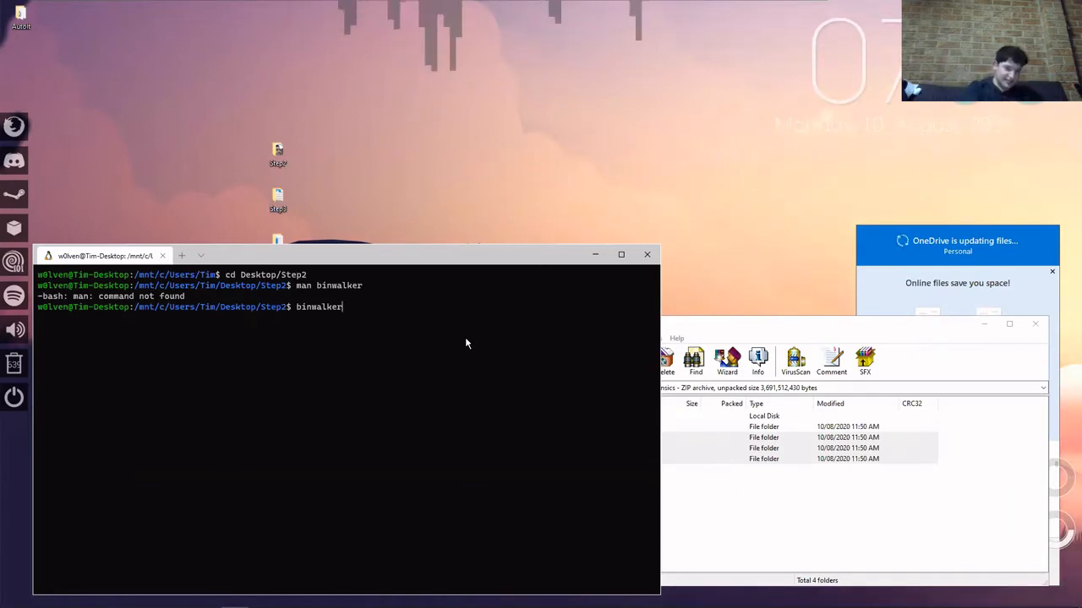
pyautogui.write('cret.')
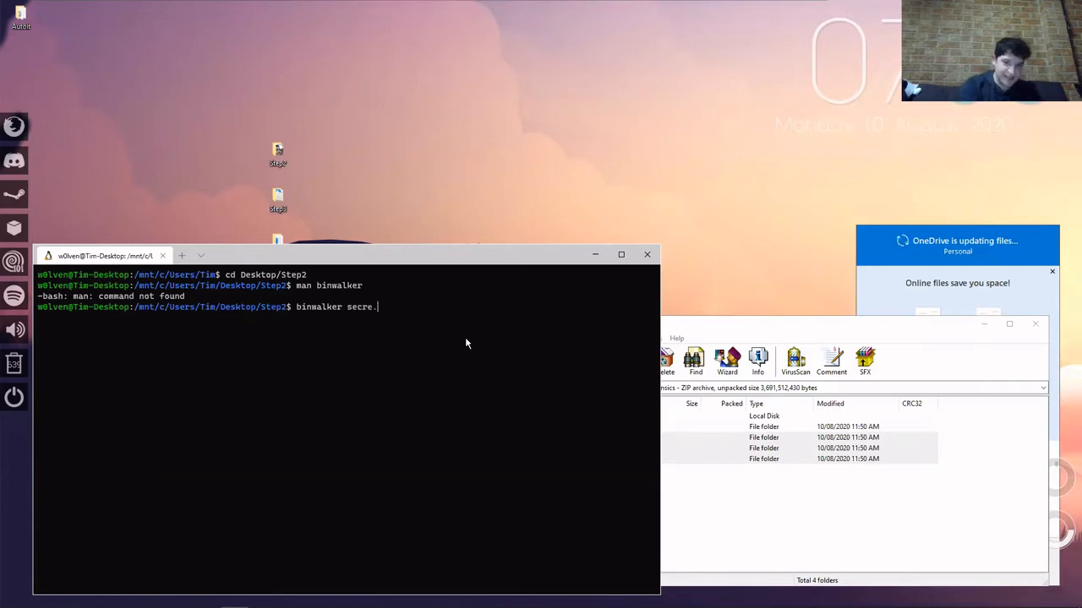
pyautogui.write('jpg')
pyautogui.press('Return')
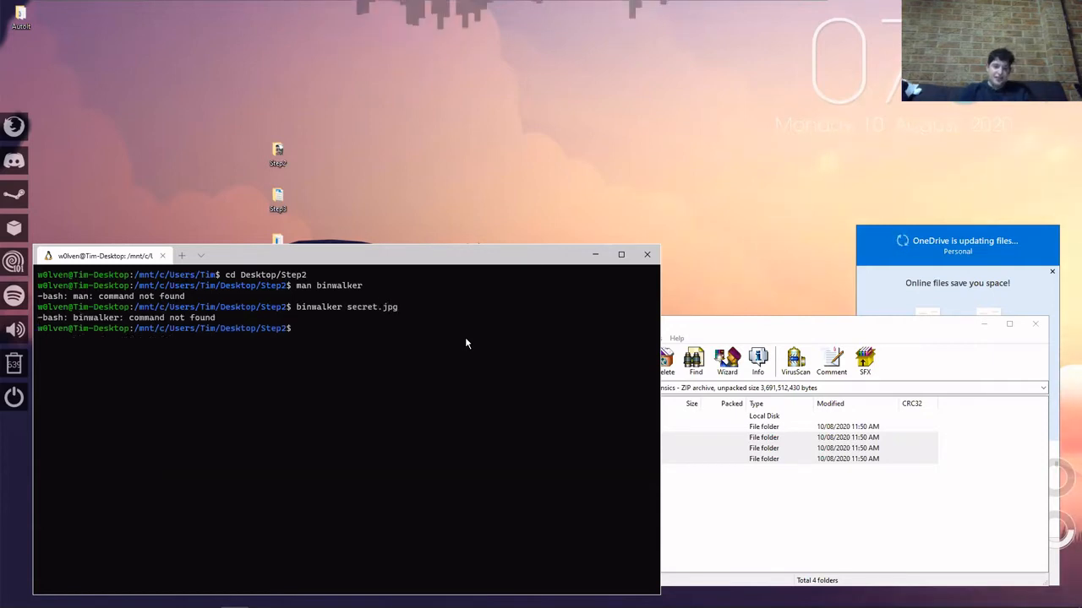
# Try to install the binwalker package through apt with sudo, entering the account password.
pyautogui.press('Up')
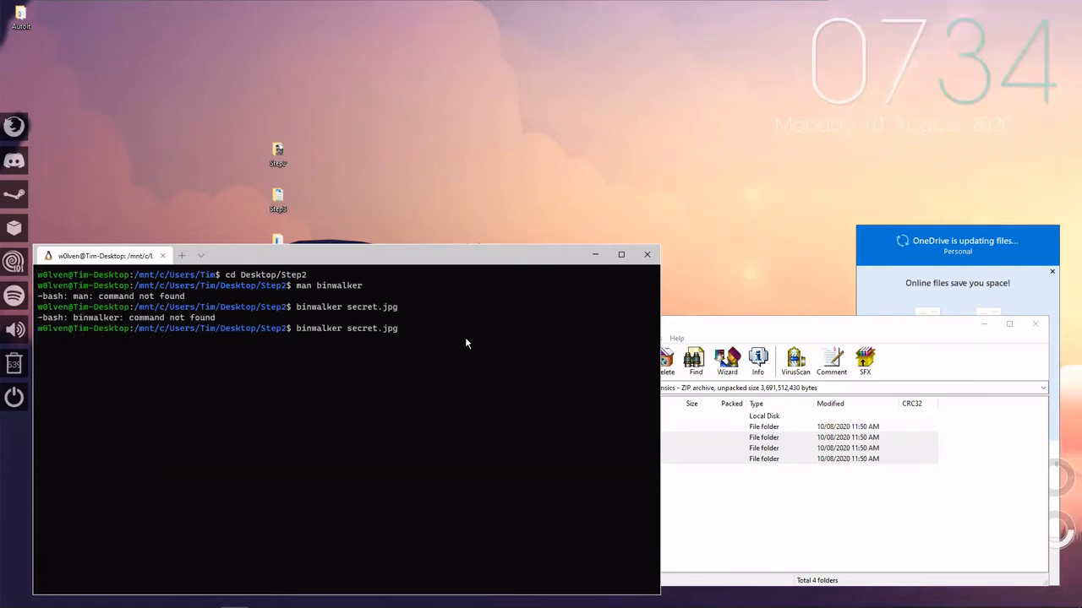
pyautogui.press('BackSpace')
pyautogui.press('BackSpace')
pyautogui.press('BackSpace')
pyautogui.press('BackSpace')
pyautogui.press('BackSpace')
pyautogui.press('BackSpace')
pyautogui.press('BackSpace')
pyautogui.press('BackSpace')
pyautogui.press('BackSpace')
pyautogui.press('BackSpace')
pyautogui.press('BackSpace')
pyautogui.press('BackSpace')
pyautogui.press('BackSpace')
pyautogui.press('BackSpace')
pyautogui.press('BackSpace')
pyautogui.press('BackSpace')
pyautogui.press('BackSpace')
pyautogui.press('BackSpace')
pyautogui.press('BackSpace')
pyautogui.press('BackSpace')
pyautogui.write('su')
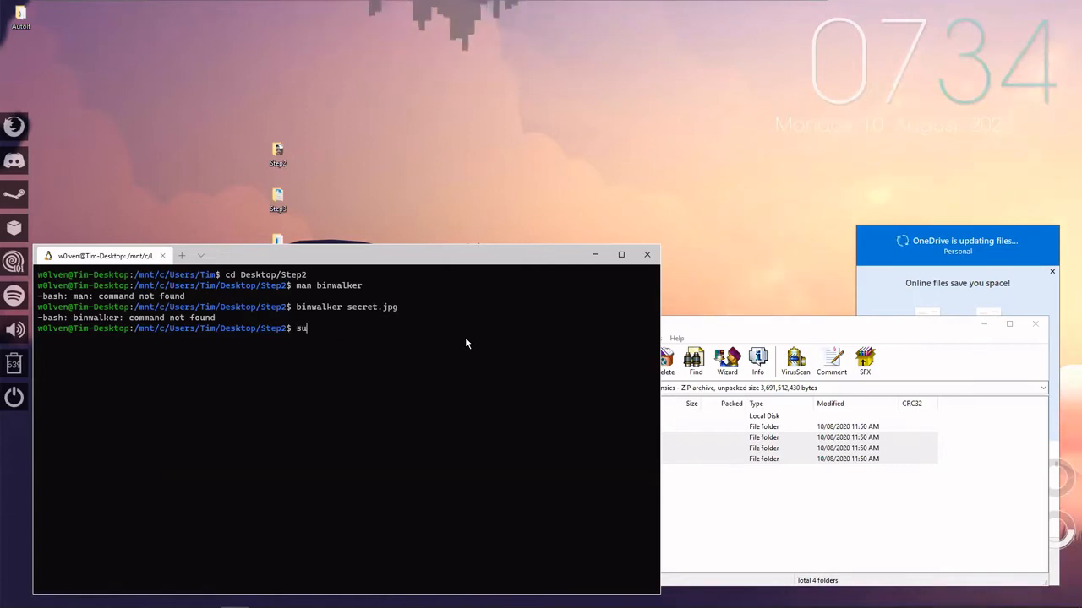
pyautogui.write('do apt ')
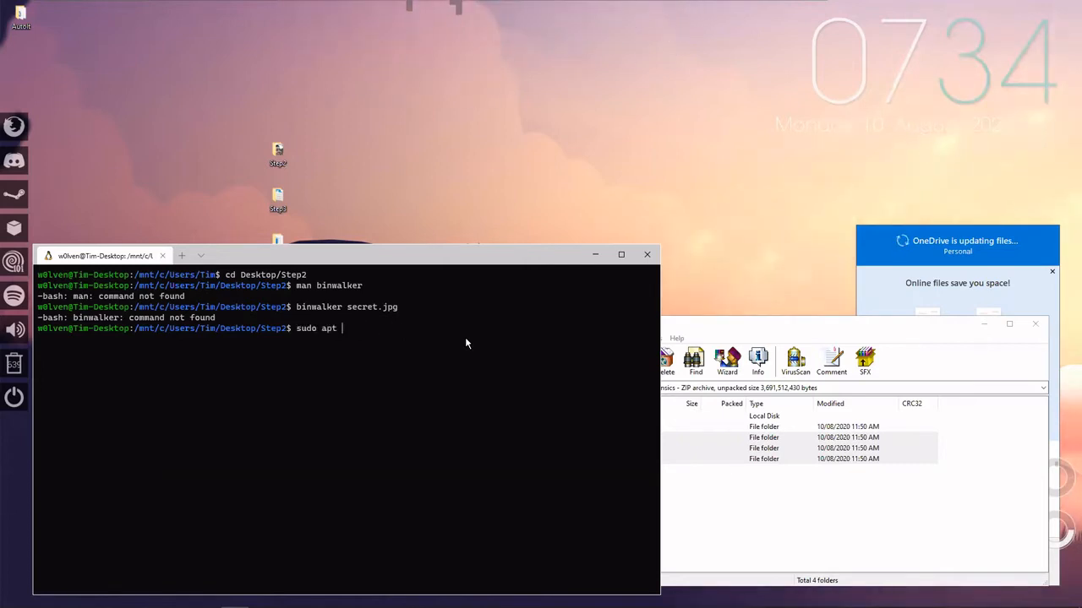
pyautogui.write('install binwalker')
pyautogui.press('Return')
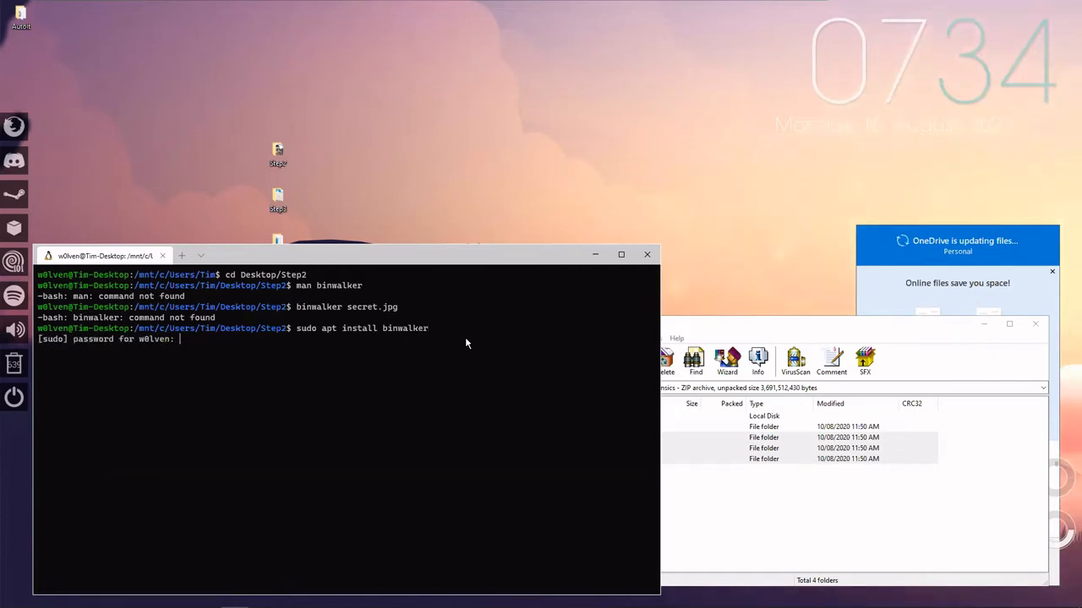
pyautogui.press('Return')
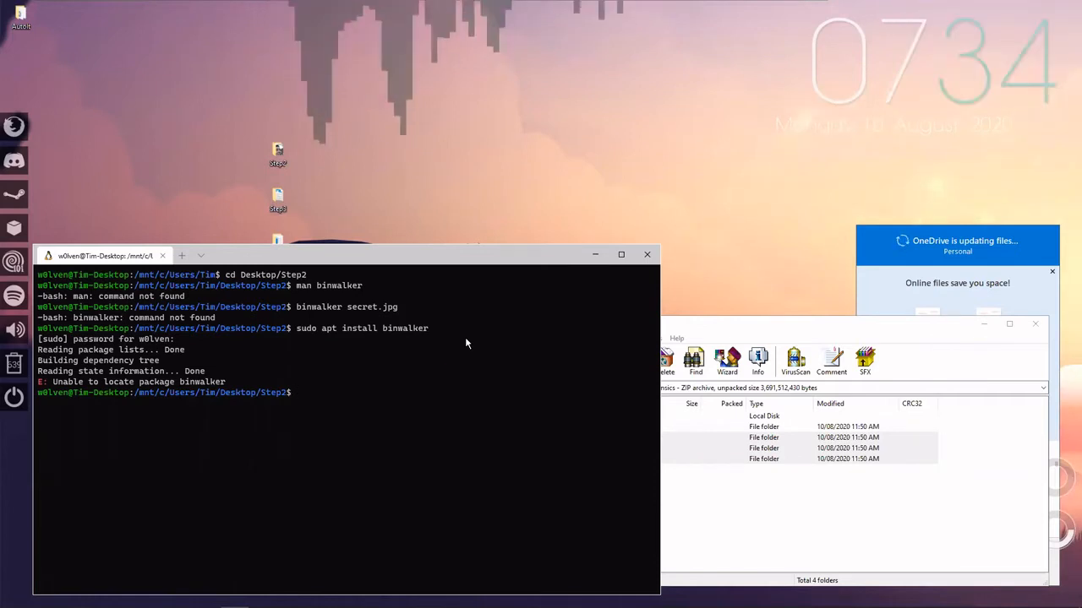
# Scan secret.jpg for embedded data with the command "binwalk secret.jpg".
pyautogui.press('Up')
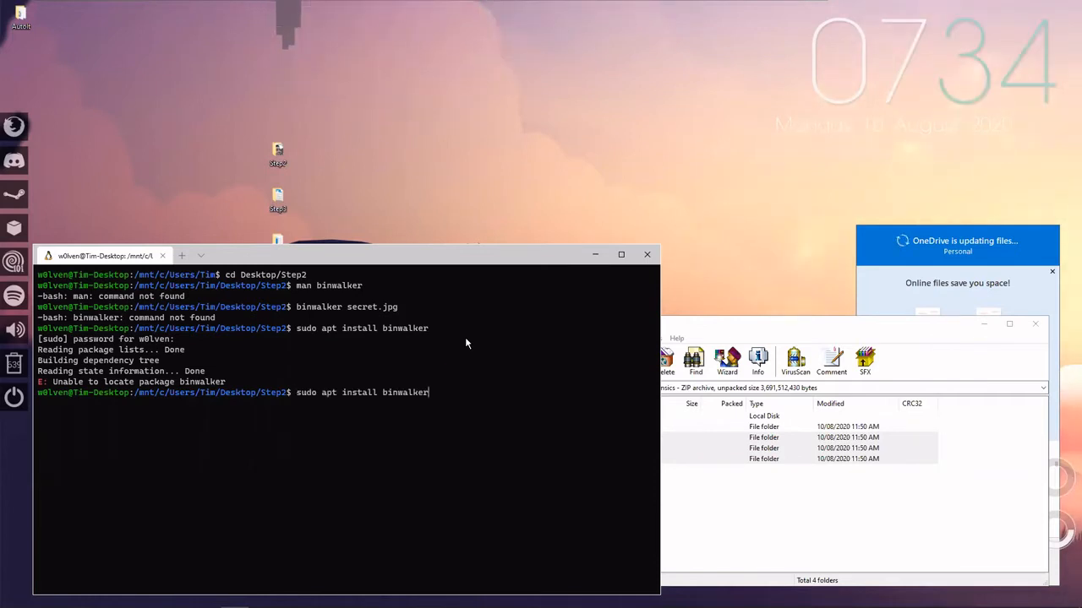
pyautogui.press('BackSpace')
pyautogui.press('BackSpace')
pyautogui.press('BackSpace')
pyautogui.press('BackSpace')
pyautogui.press('BackSpace')
pyautogui.press('BackSpace')
pyautogui.press('BackSpace')
pyautogui.press('BackSpace')
pyautogui.press('BackSpace')
pyautogui.press('BackSpace')
pyautogui.press('BackSpace')
pyautogui.press('BackSpace')
pyautogui.press('BackSpace')
pyautogui.press('BackSpace')
pyautogui.press('BackSpace')
pyautogui.press('BackSpace')
pyautogui.press('BackSpace')
pyautogui.press('BackSpace')
pyautogui.press('BackSpace')
pyautogui.press('BackSpace')
pyautogui.write('bin')
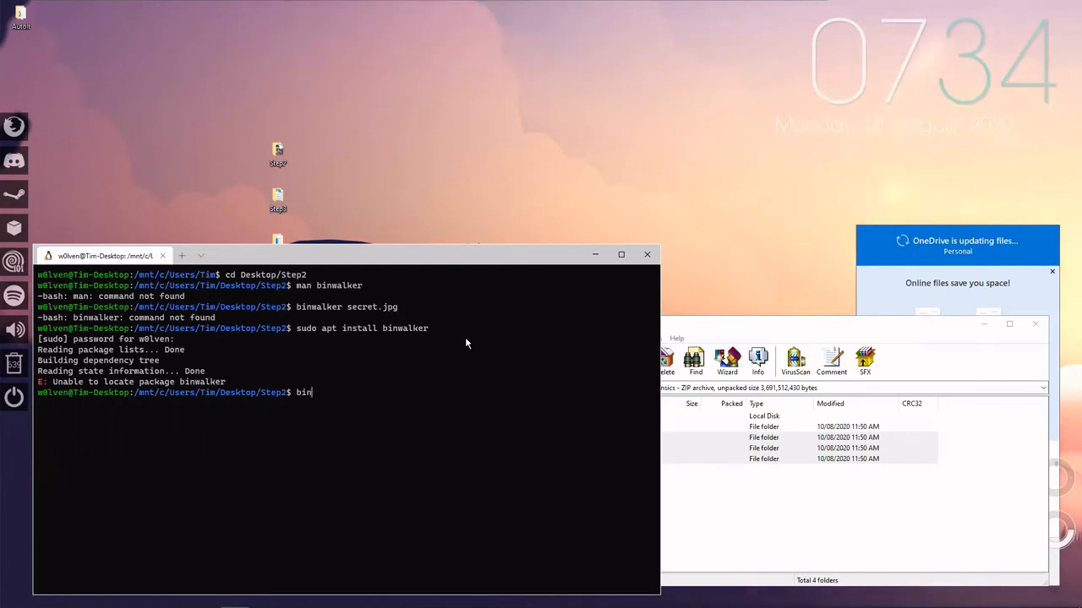
pyautogui.write('walk secret')
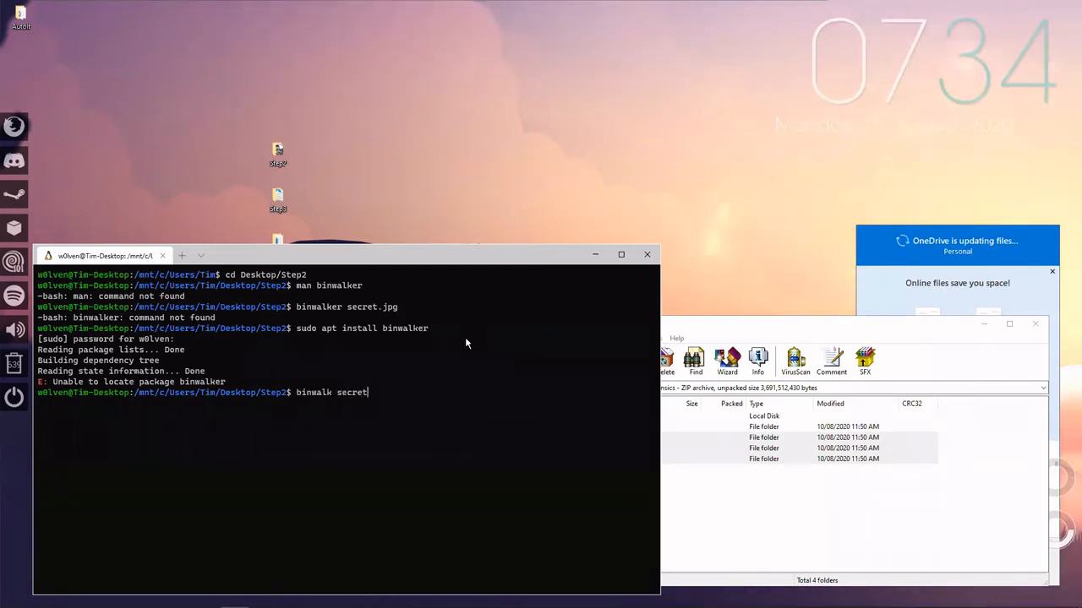
pyautogui.write('.jpg')
pyautogui.press('Return')
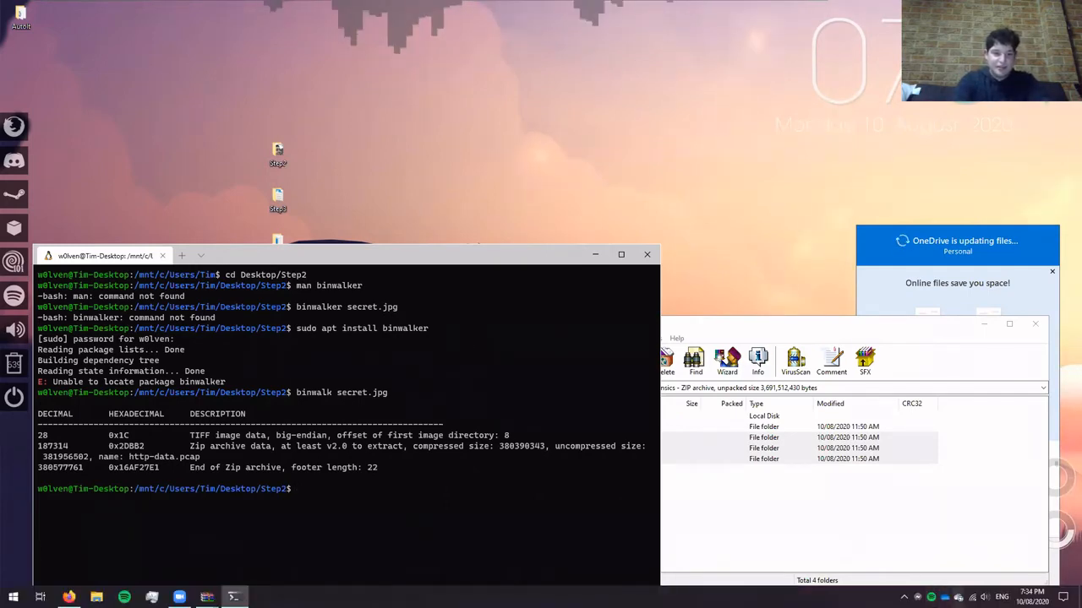
# Dismiss the OneDrive update notice and close the OneDrive - Personal folder window.
pyautogui.doubleClick(959, 598)
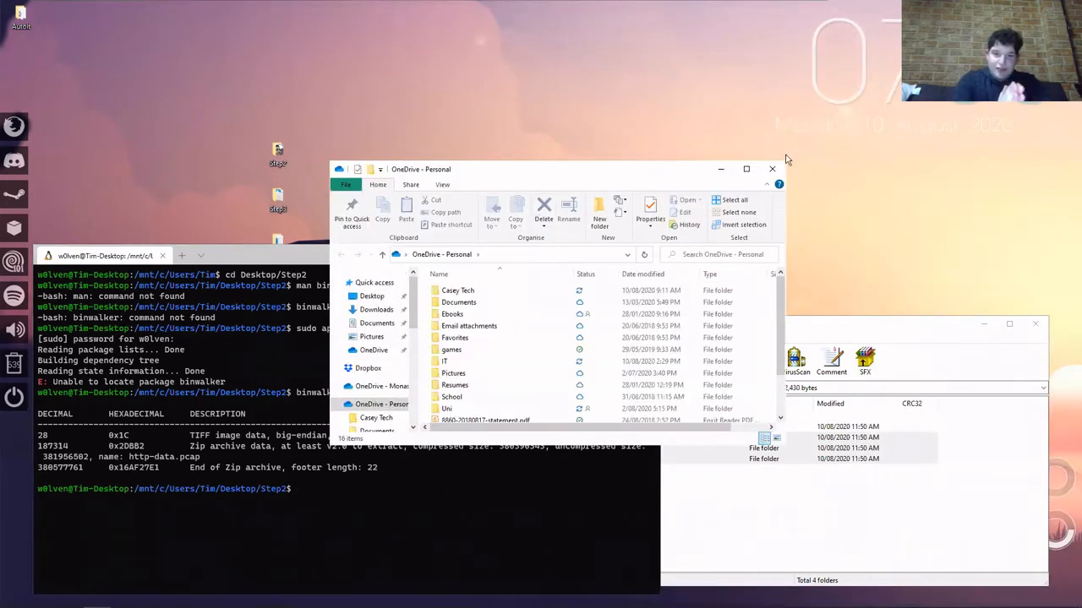
pyautogui.click(772, 169)
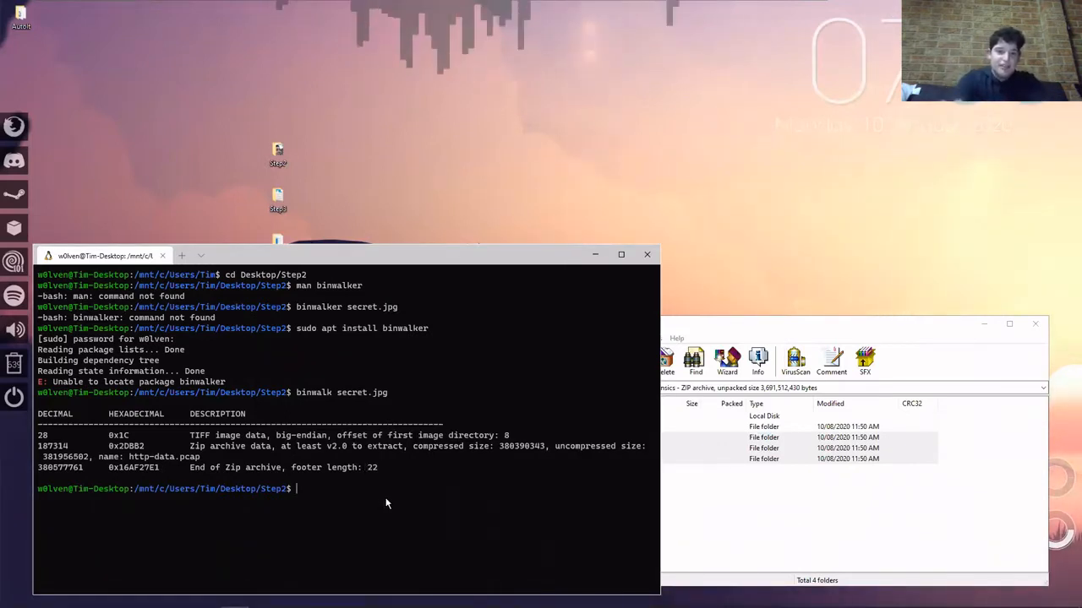
# Extract the data embedded in secret.jpg with "binwalk secret.jpg -e".
pyautogui.press('Up')
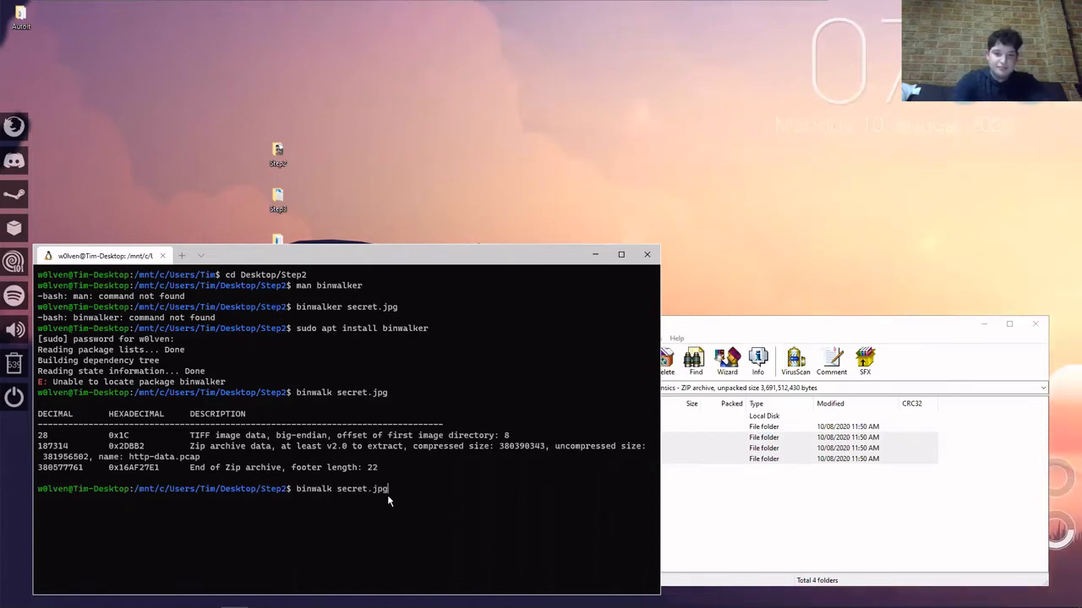
pyautogui.write('-e')
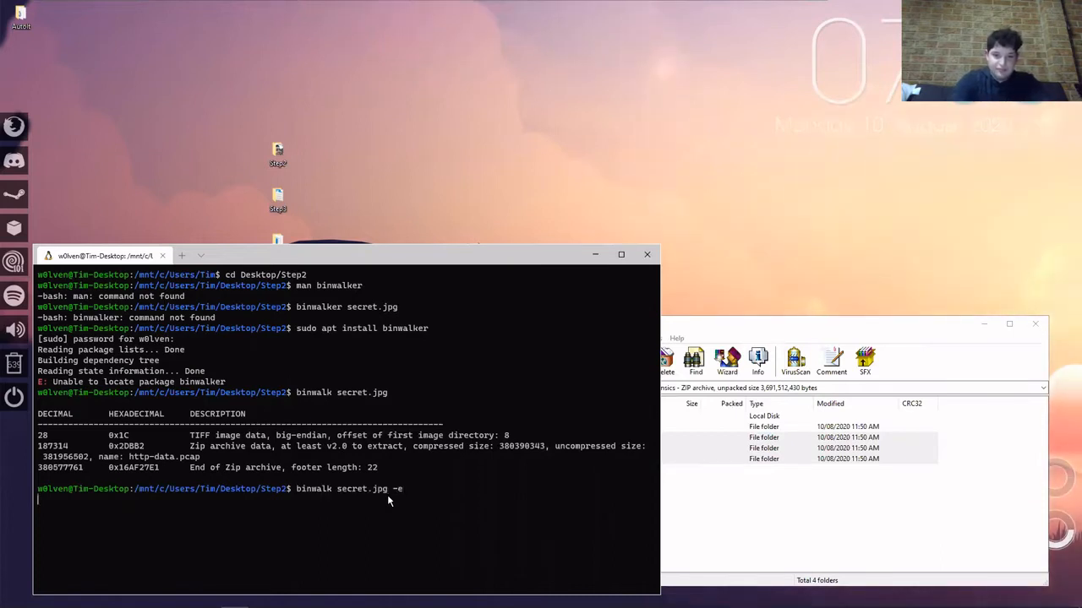
pyautogui.press('Return')
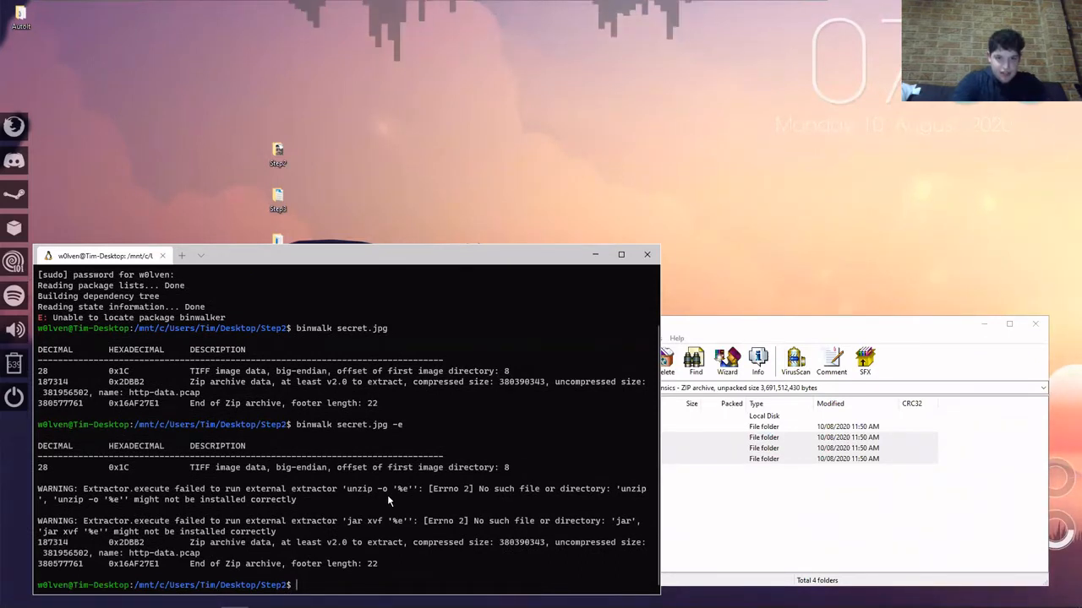
# Rerun the extraction with the option placed before the file name, as "binwalk -e secret.jpg".
pyautogui.press('Up')
pyautogui.press('BackSpace')
pyautogui.press('BackSpace')
pyautogui.press('BackSpace')
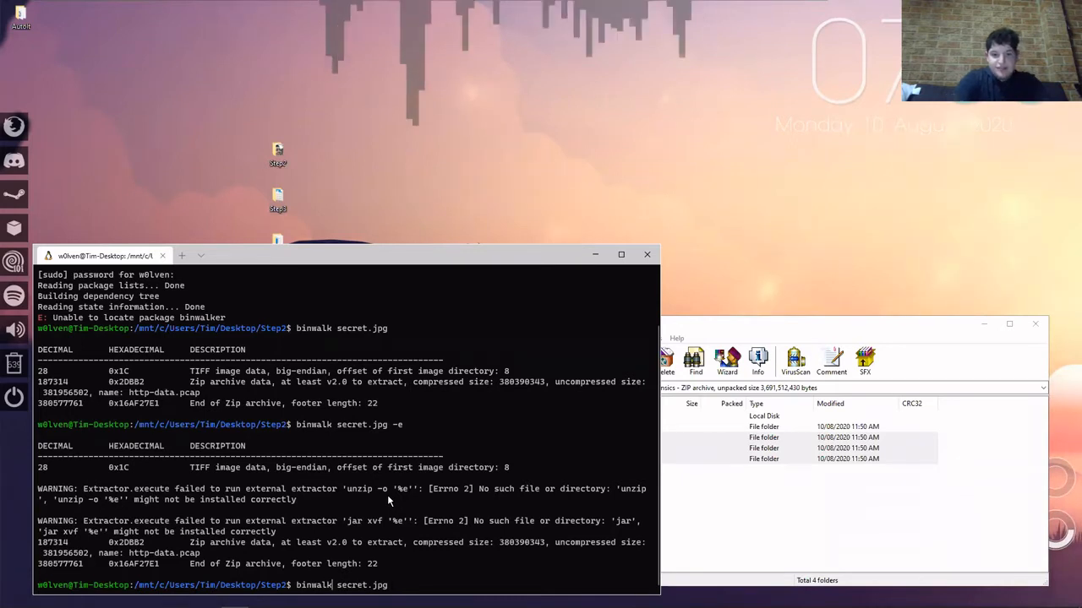
pyautogui.write('-e')
pyautogui.press('Return')
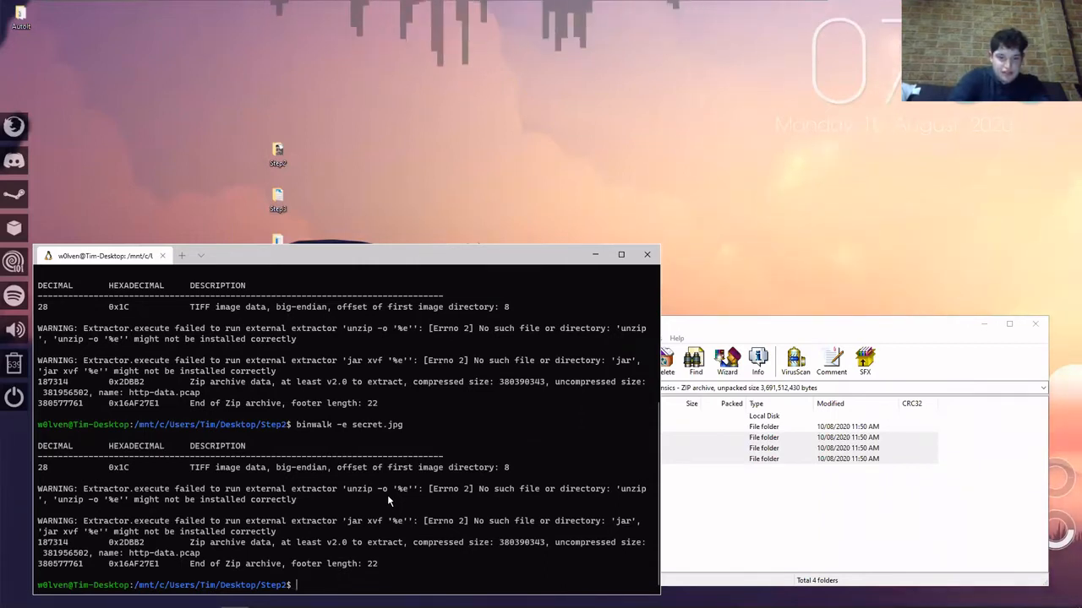
# List the contents of the Step2 directory in the terminal.
pyautogui.write('ls')
pyautogui.press('Return')
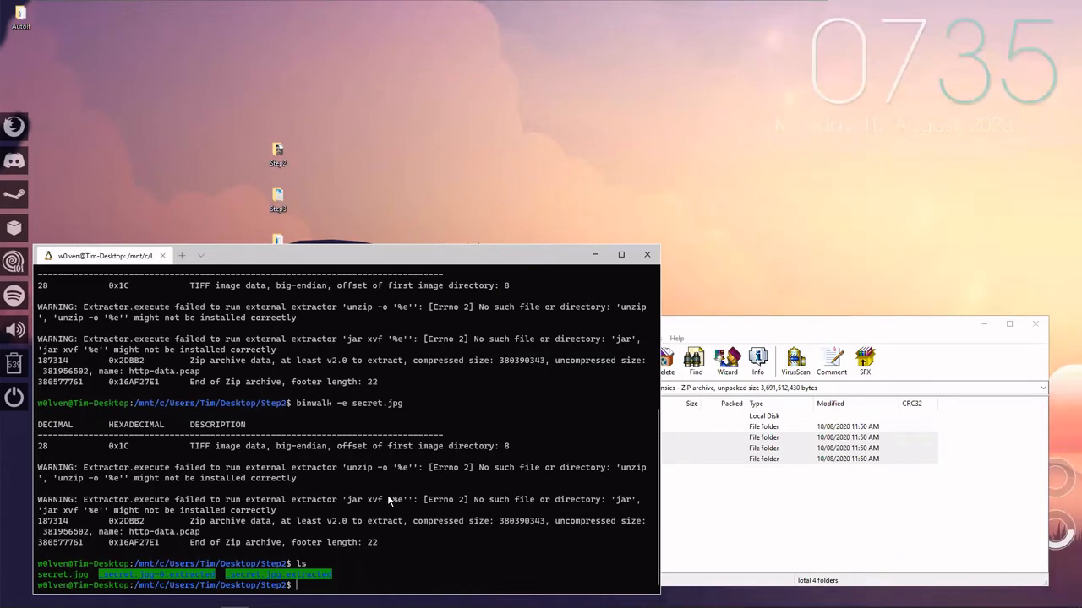
pyautogui.write('c')
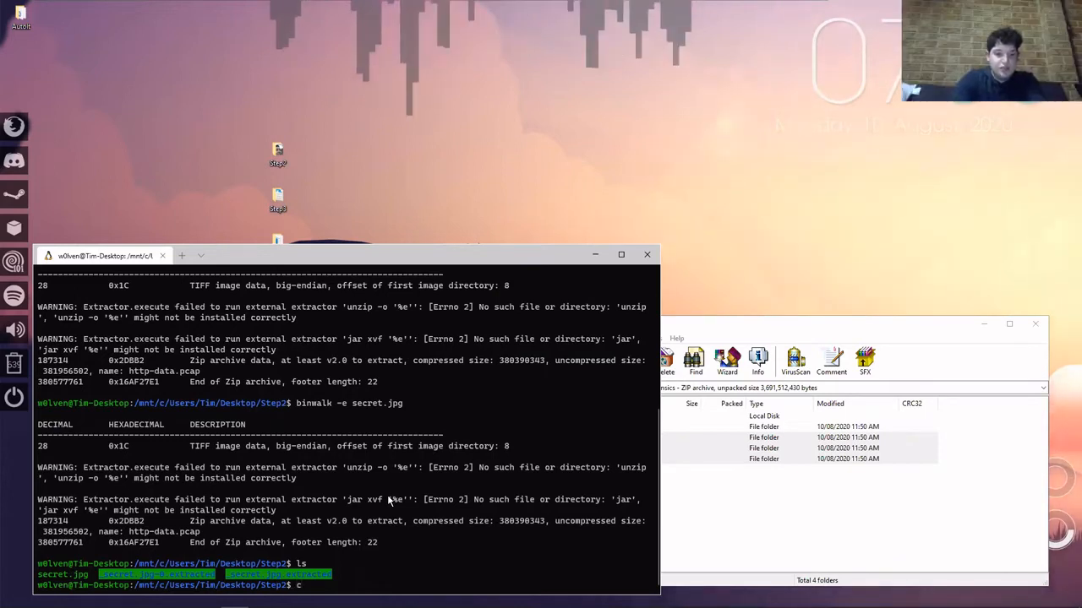
pyautogui.press('BackSpace')
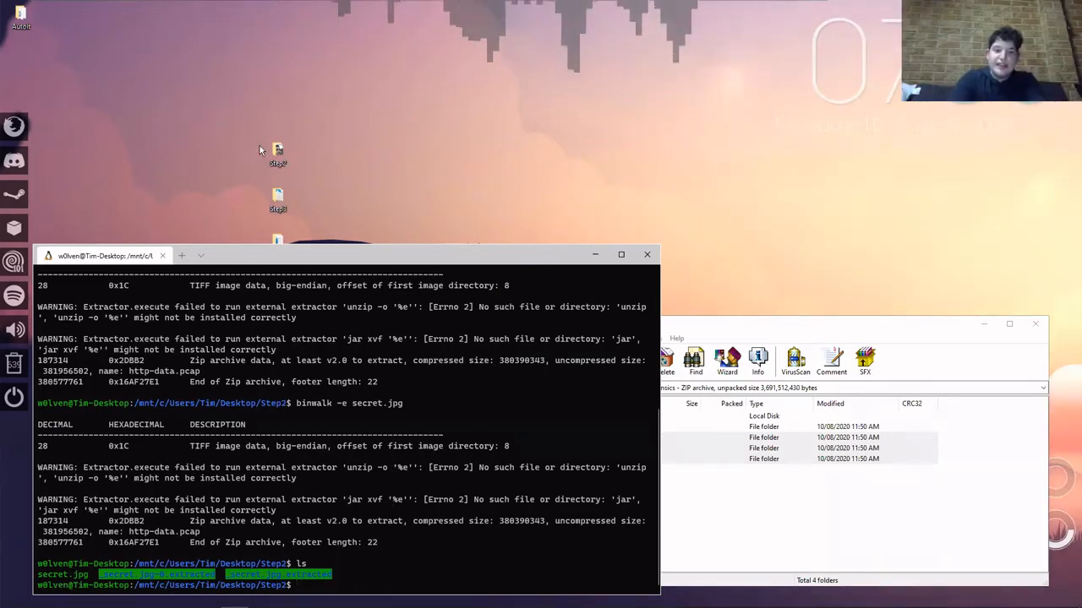
# Open the desktop's Step2 folder in File Explorer and go into its _secret.jpg.extracted subfolder.
pyautogui.click(284, 149)
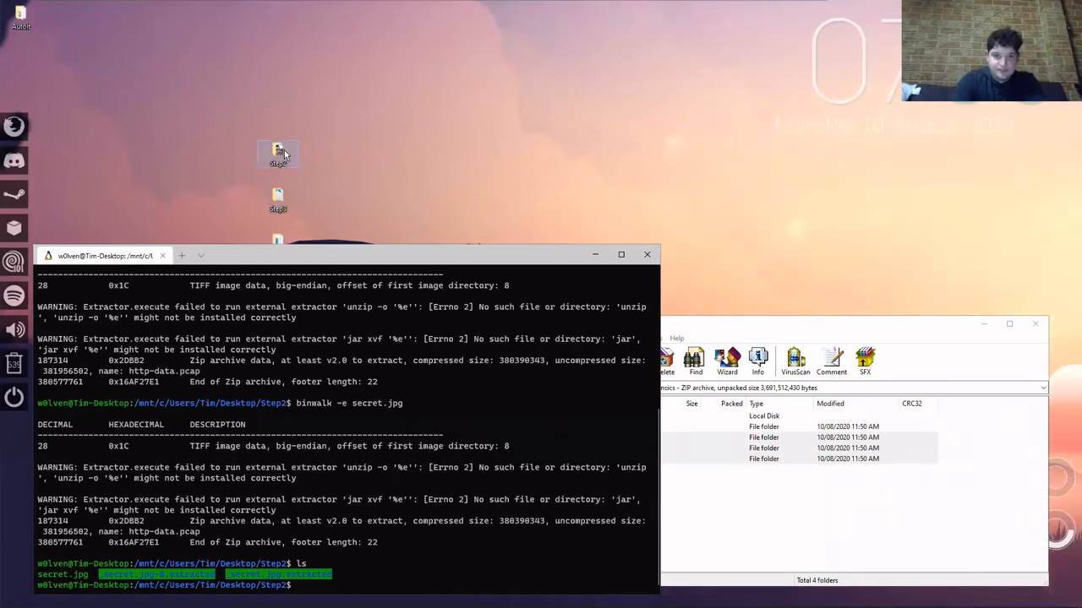
pyautogui.doubleClick(284, 149)
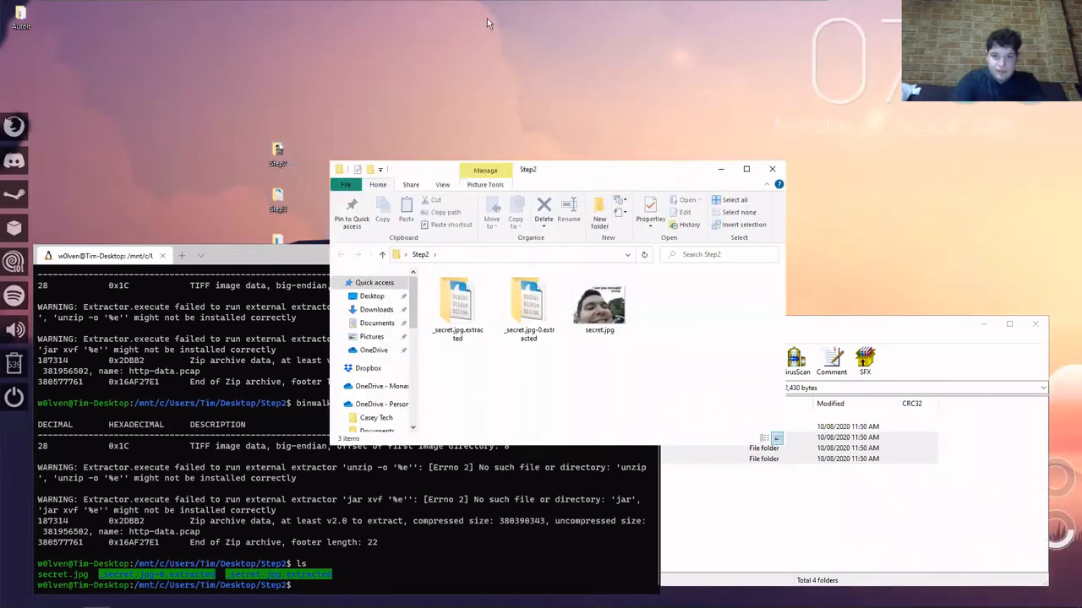
pyautogui.moveTo(487, 23); pyautogui.dragTo(487, 23)
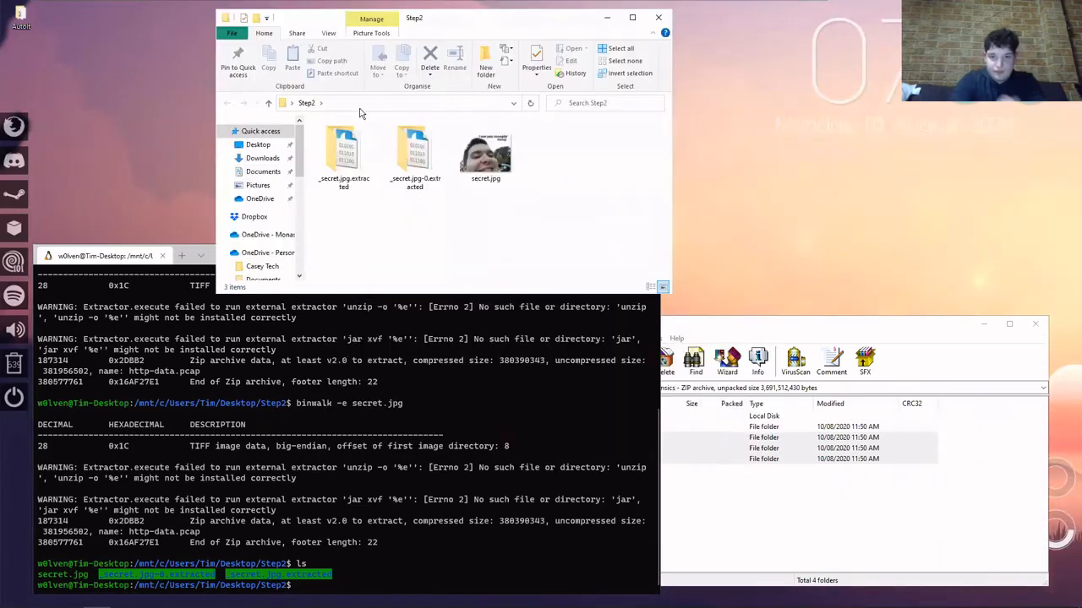
pyautogui.doubleClick(345, 159)
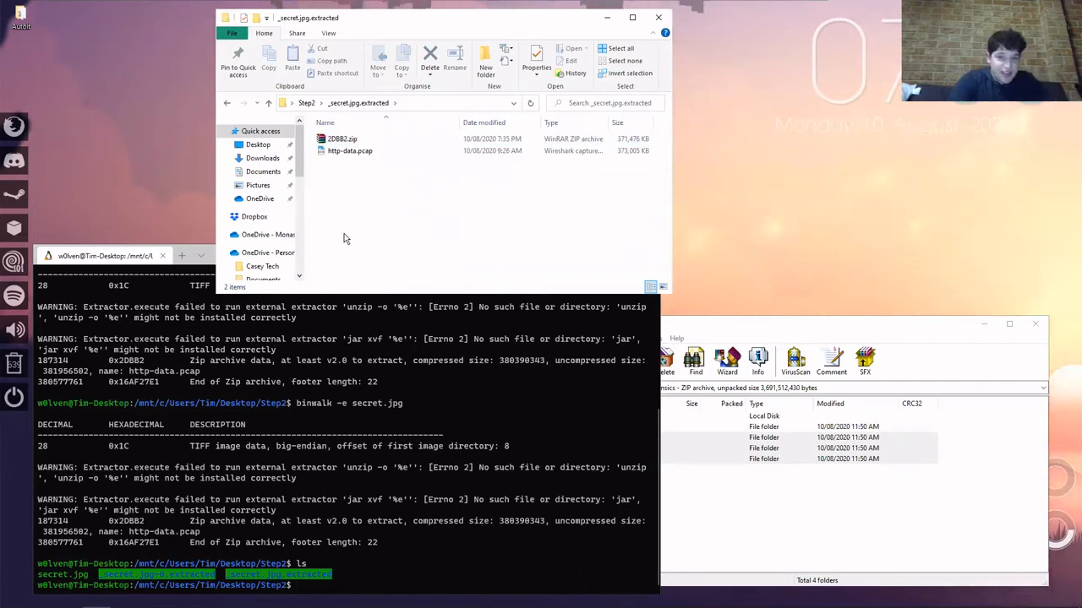
# View the contents of 2DBB2.zip in WinRAR, dismiss the licence reminder and close the archive.
pyautogui.click(351, 140)
pyautogui.doubleClick(351, 140)
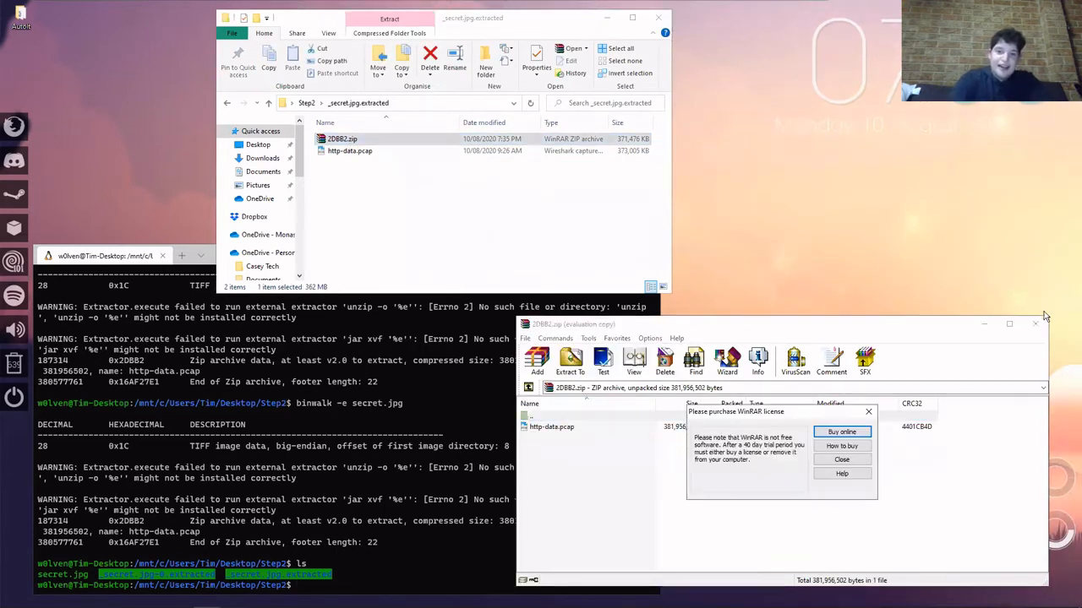
pyautogui.click(844, 459)
pyautogui.click(1035, 324)
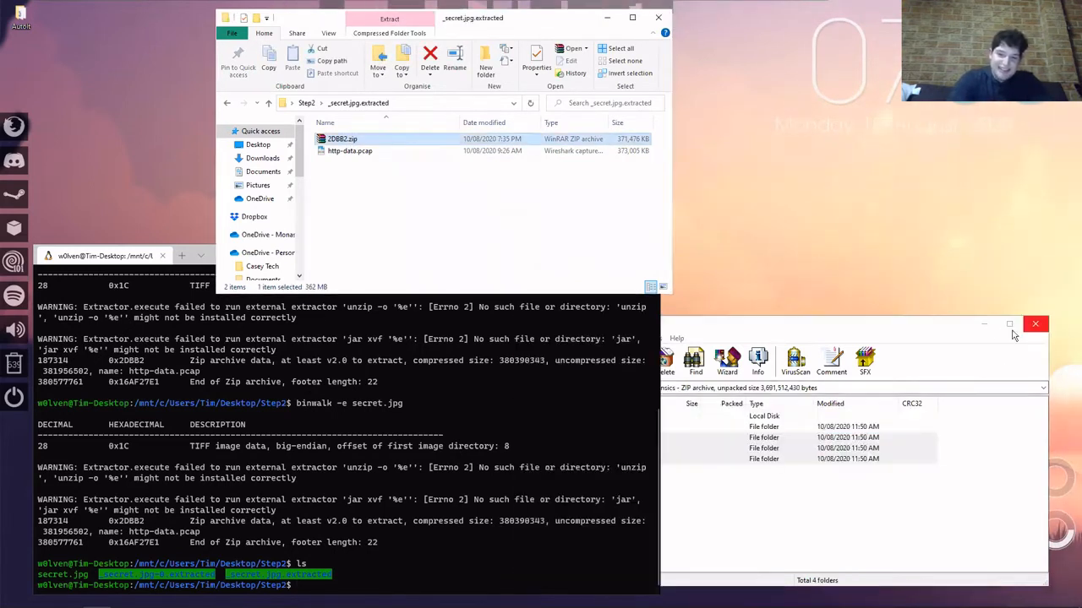
pyautogui.click(484, 203)
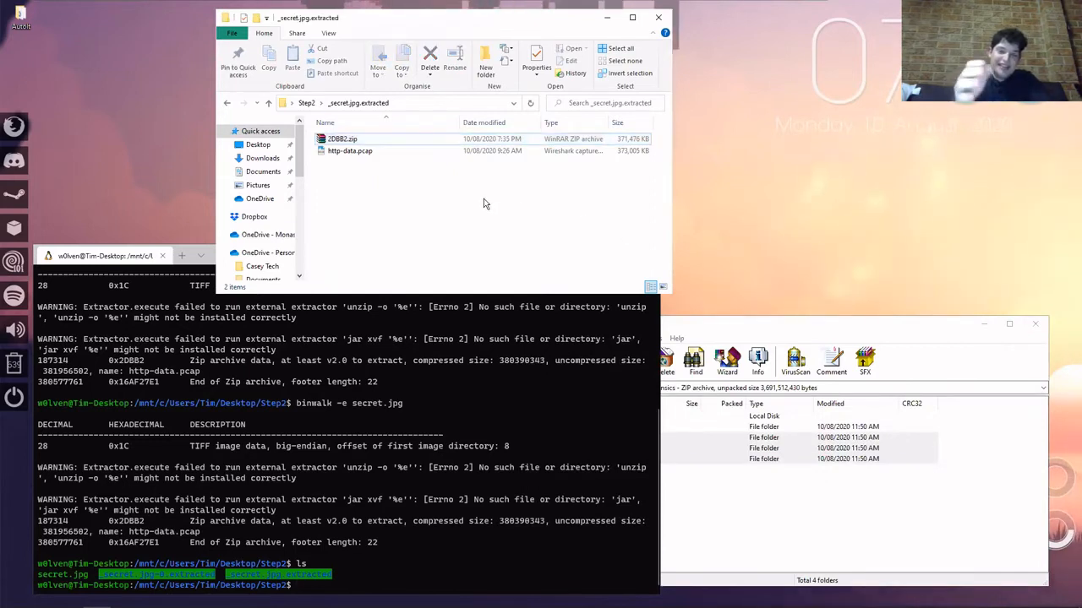
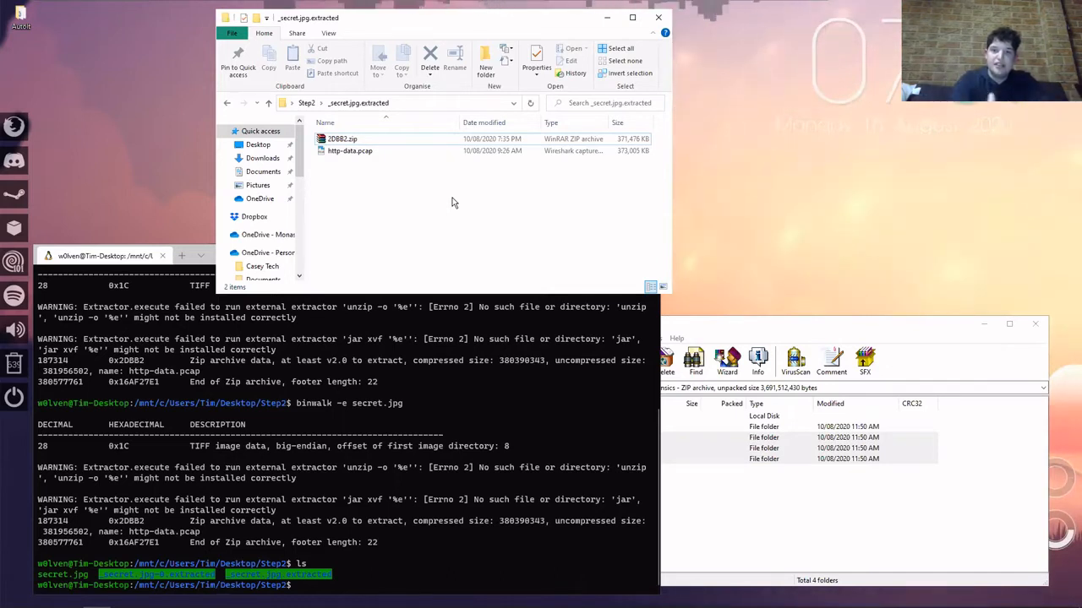
# Open the extracted http-data.pcap capture in Wireshark, dismiss the error message and maximize its window.
pyautogui.click(457, 152)
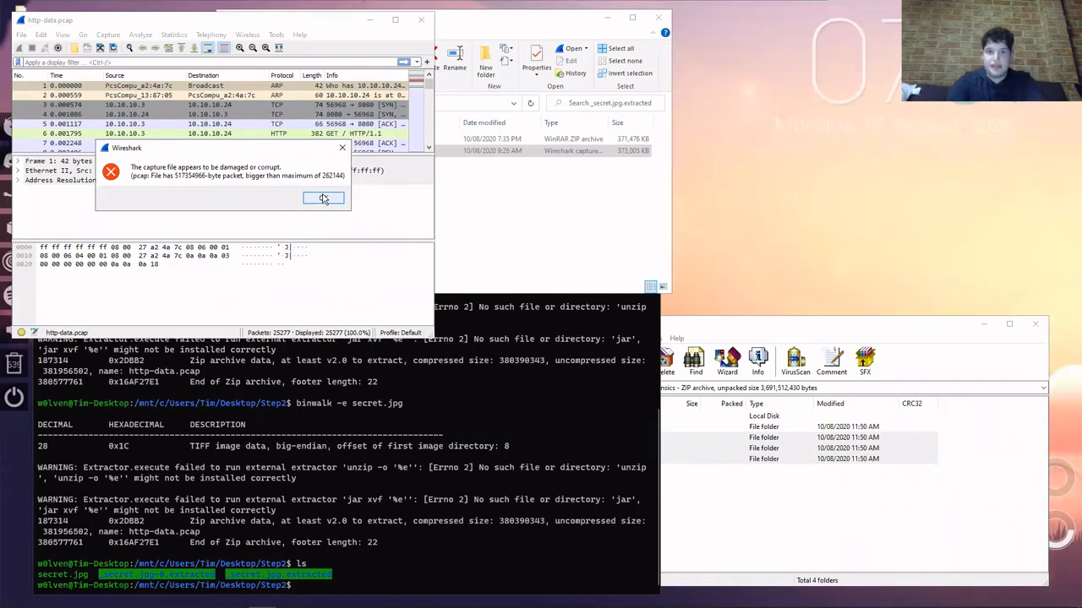
pyautogui.click(322, 198)
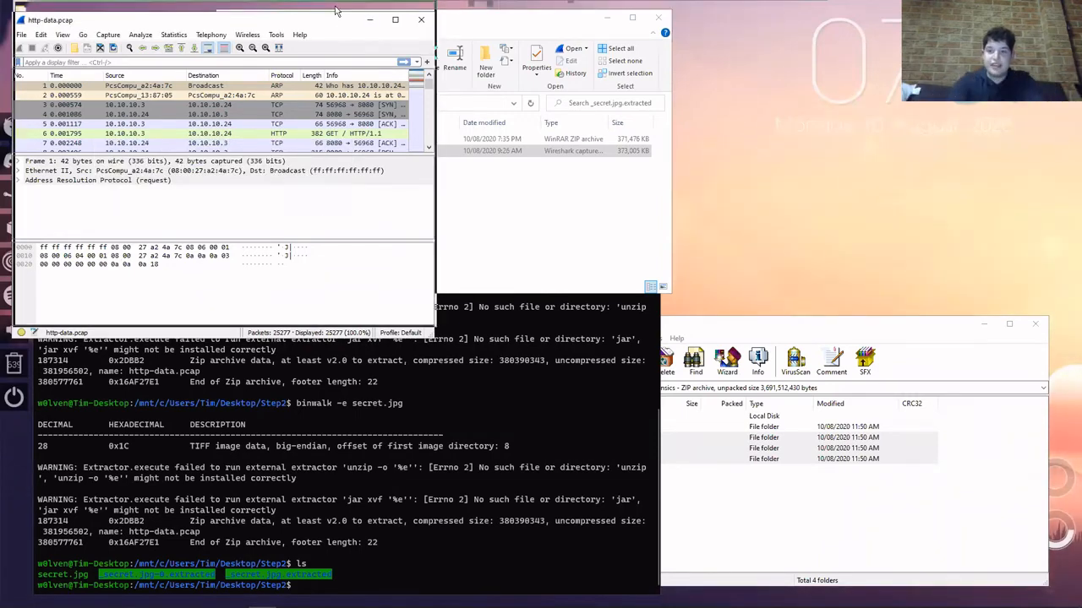
pyautogui.doubleClick(332, 10)
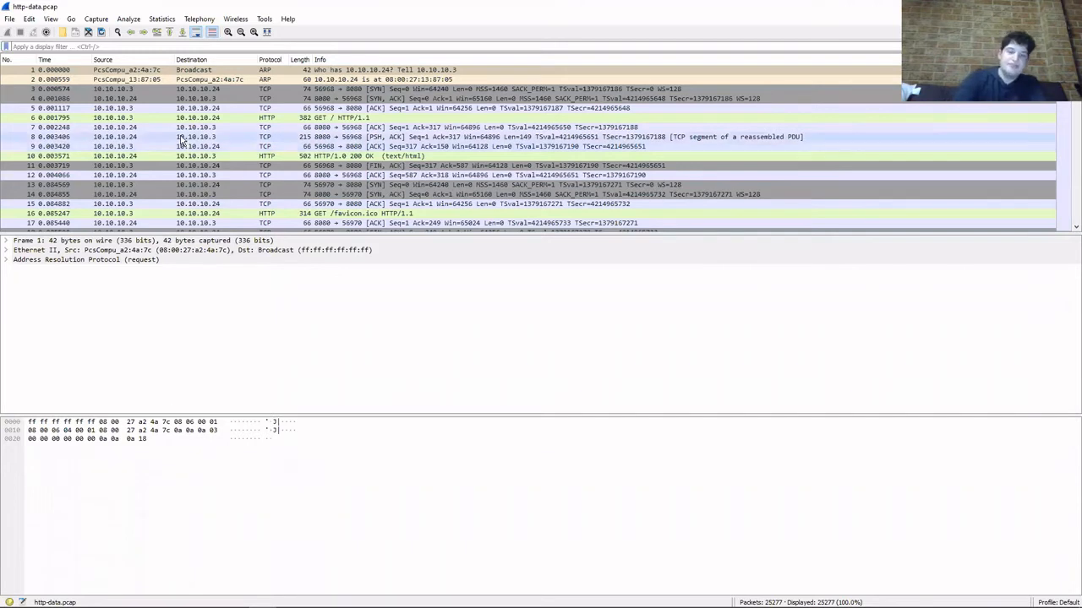
# Look through the packet list of http-data.pcap for HTTP requests and the TCP traffic that follows them.
pyautogui.scroll(-4, 219, 119)
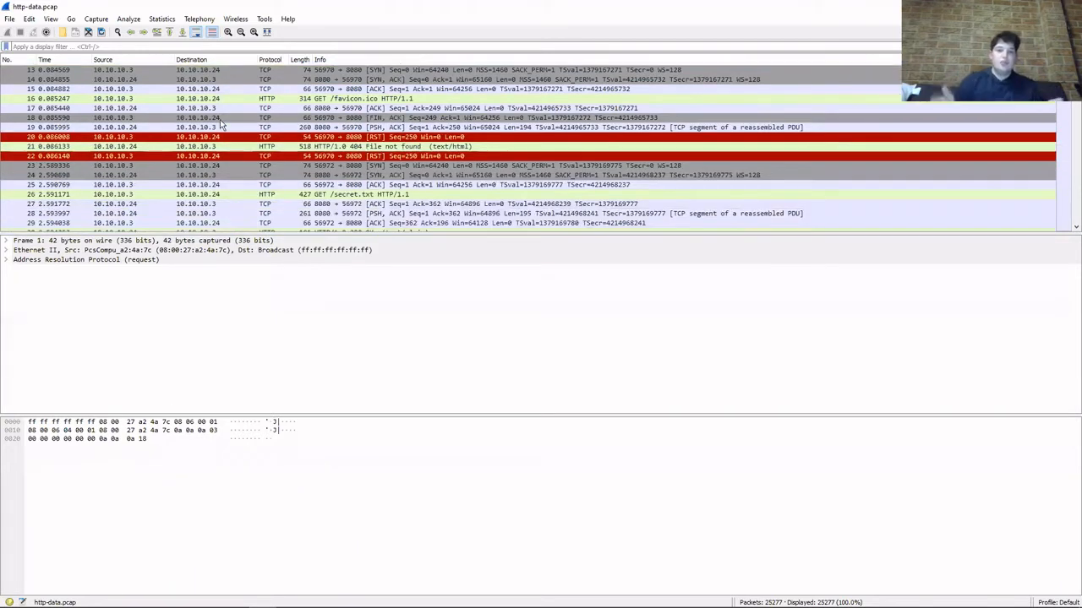
pyautogui.scroll(-1, 221, 125)
pyautogui.scroll(-1, 223, 125)
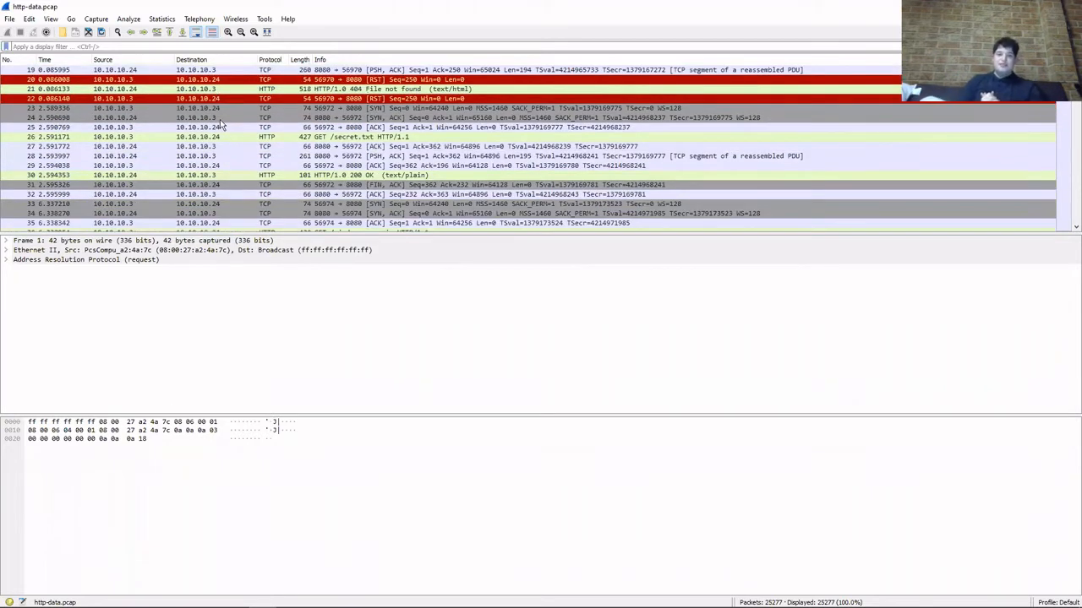
pyautogui.scroll(-2, 228, 144)
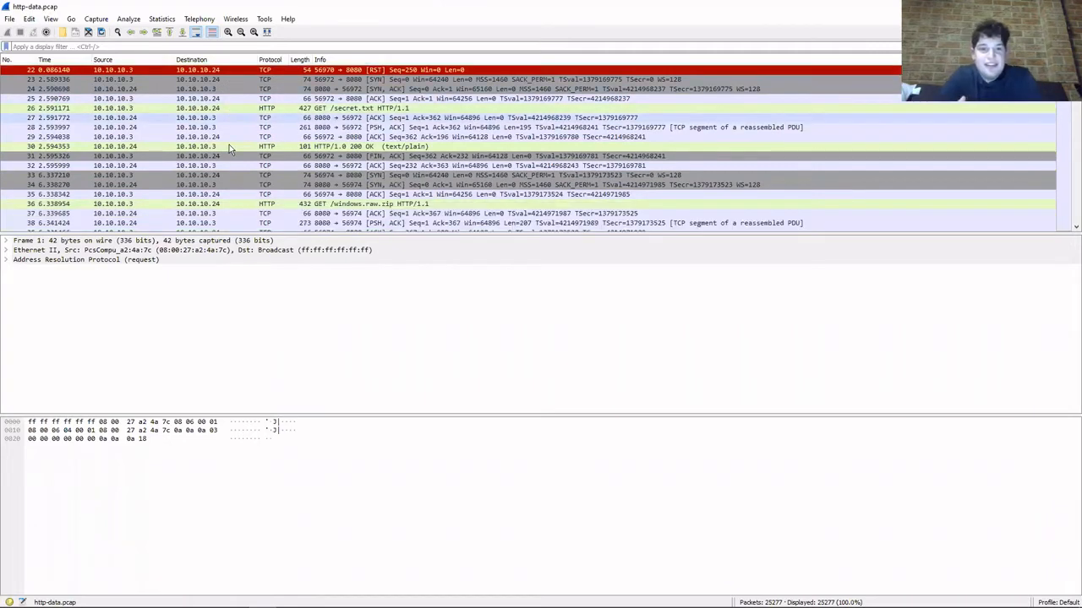
pyautogui.scroll(-6, 229, 144)
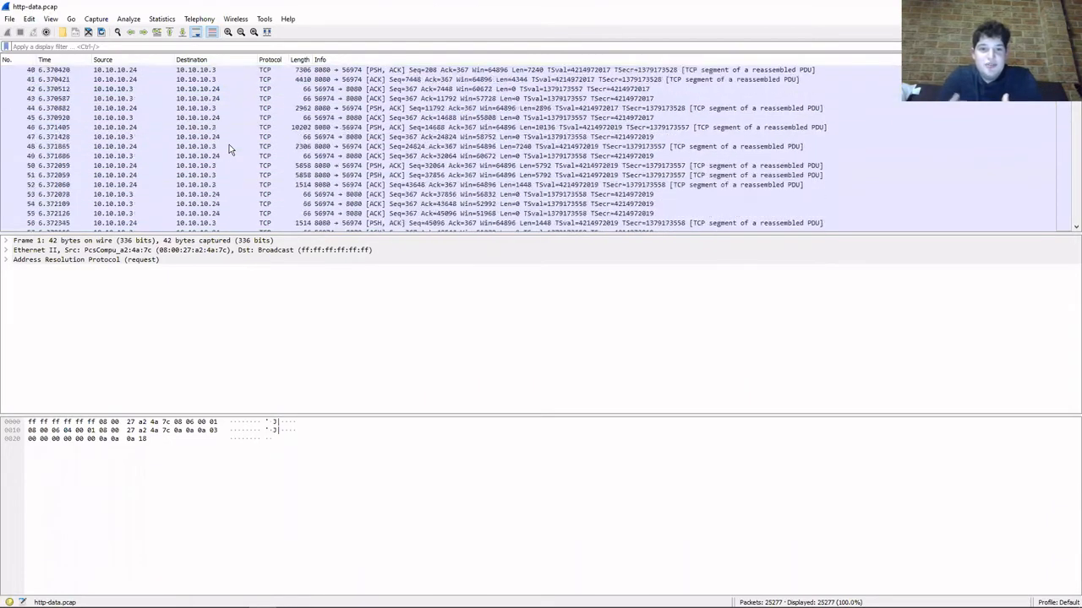
pyautogui.scroll(-12, 229, 145)
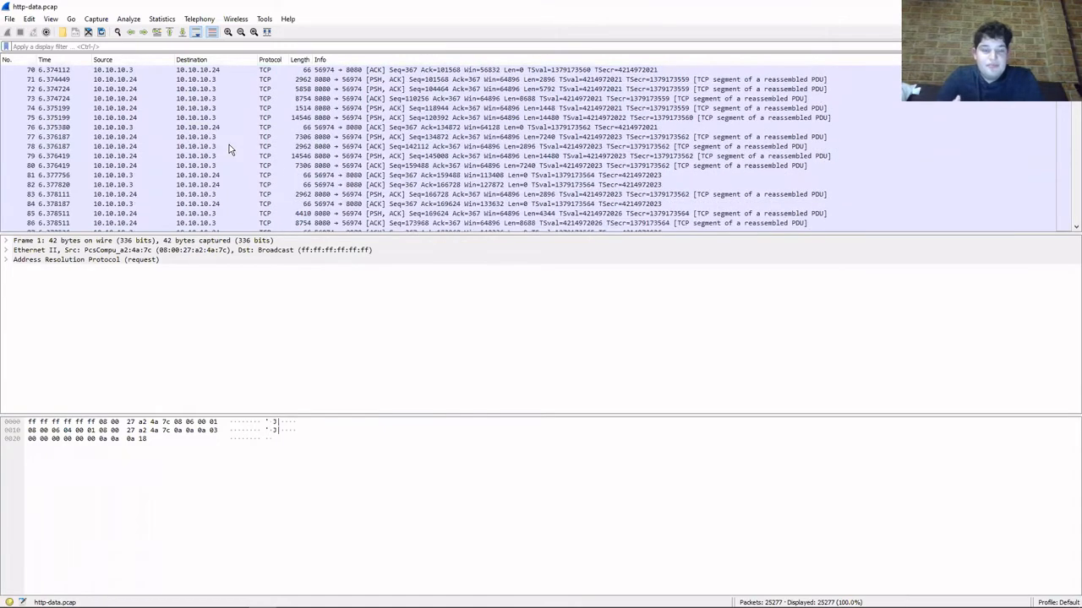
pyautogui.scroll(-14, 229, 145)
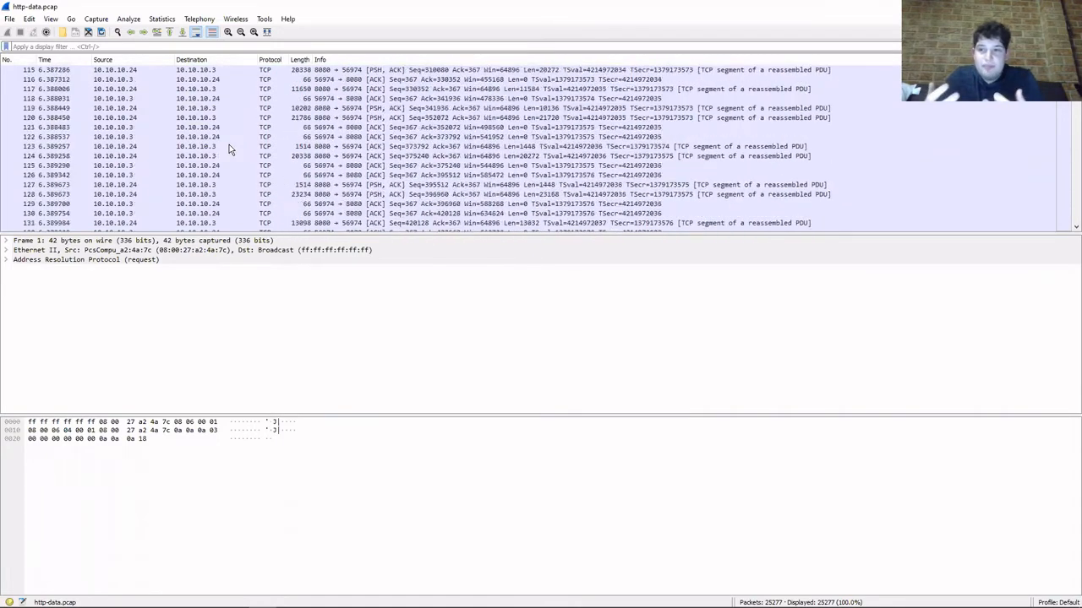
pyautogui.scroll(-20, 231, 147)
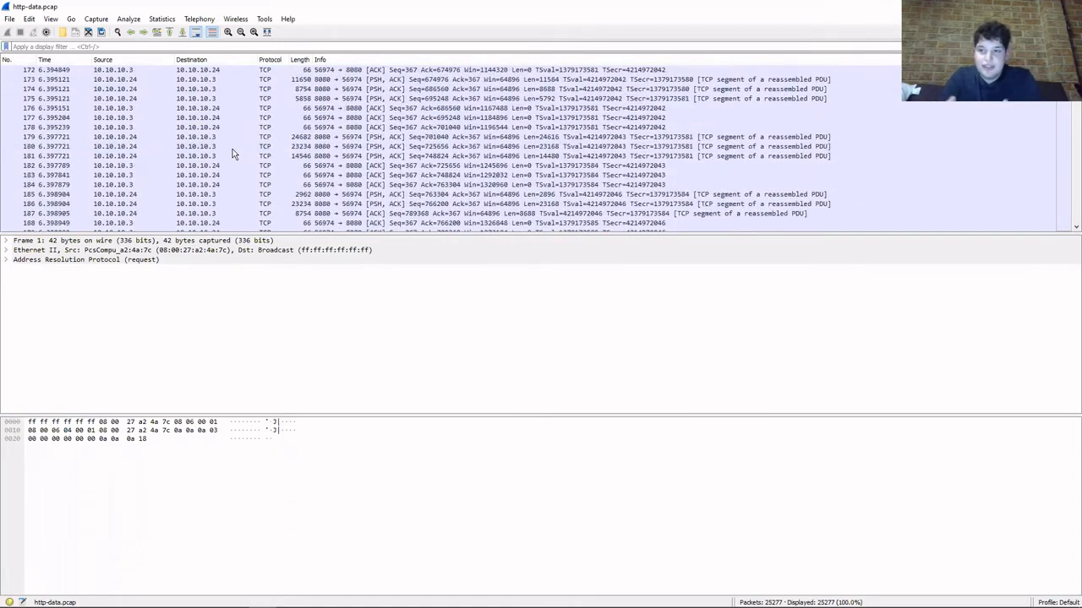
pyautogui.scroll(-20, 232, 149)
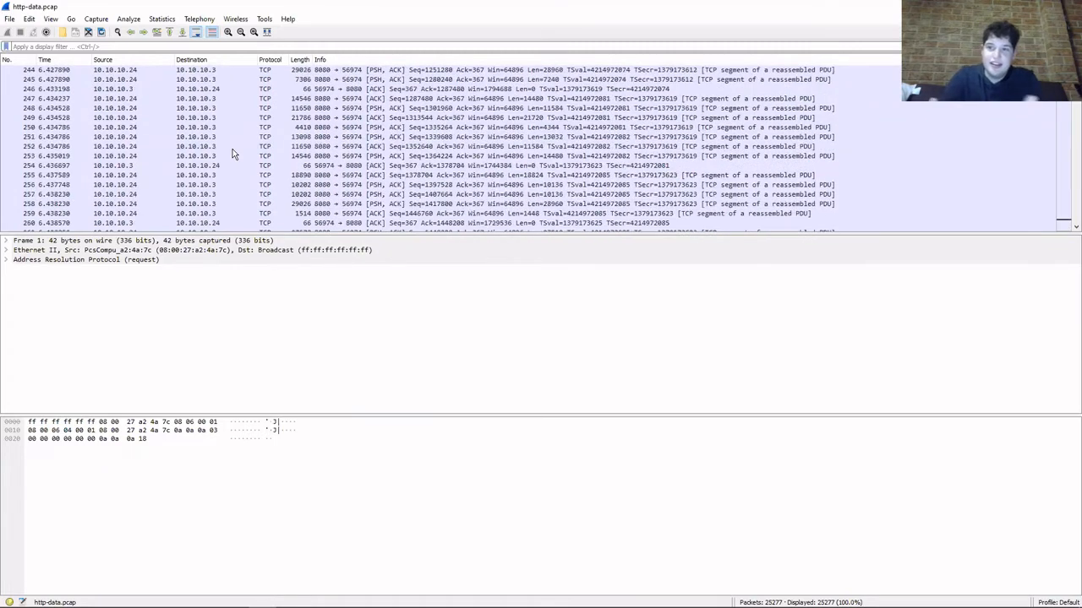
pyautogui.scroll(-20, 233, 149)
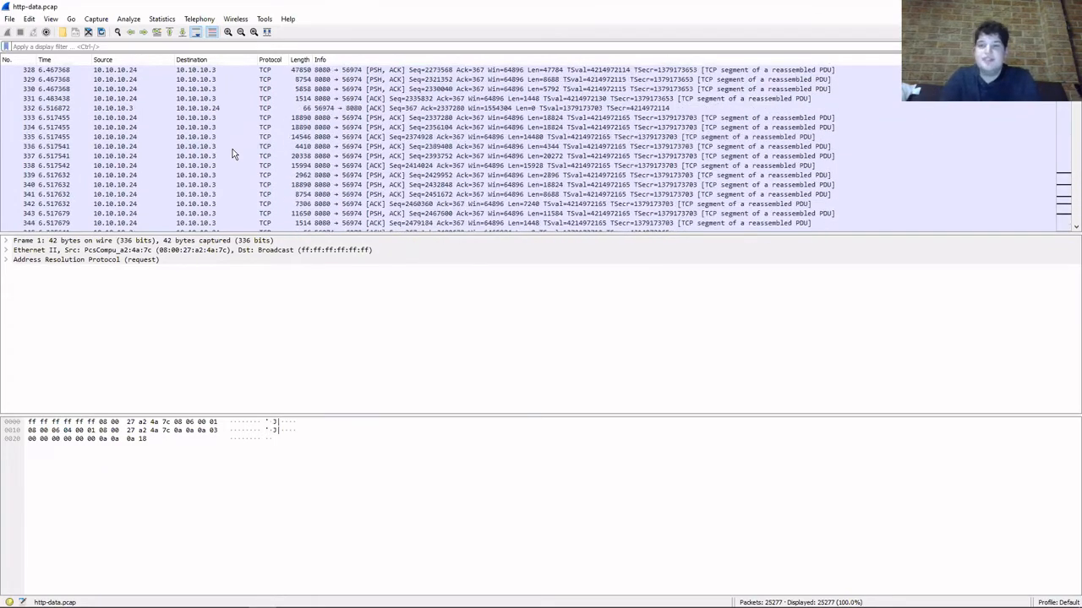
pyautogui.scroll(-20, 233, 149)
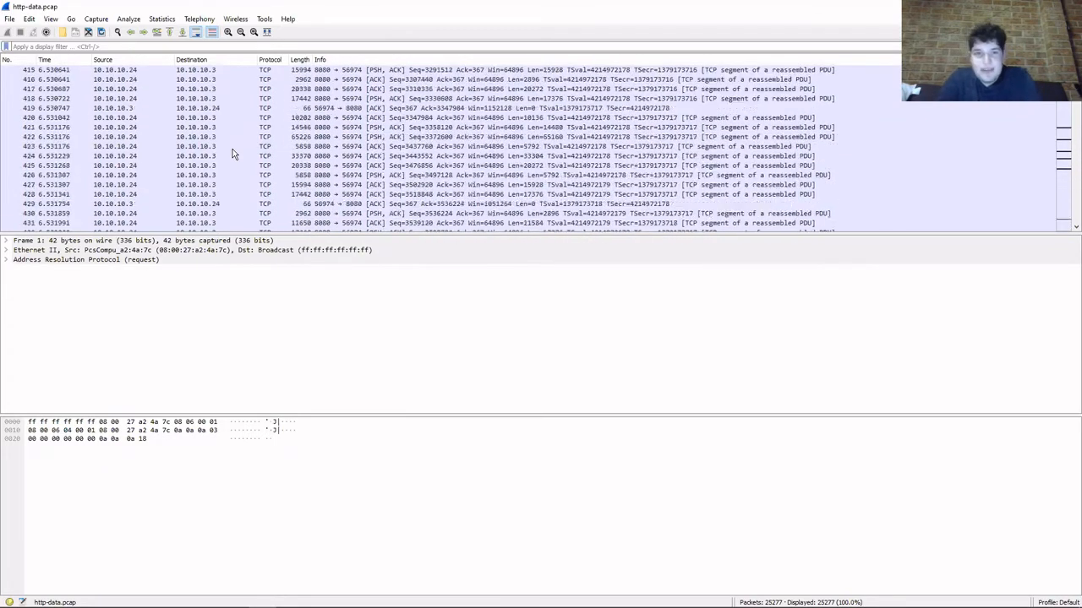
pyautogui.scroll(-20, 232, 149)
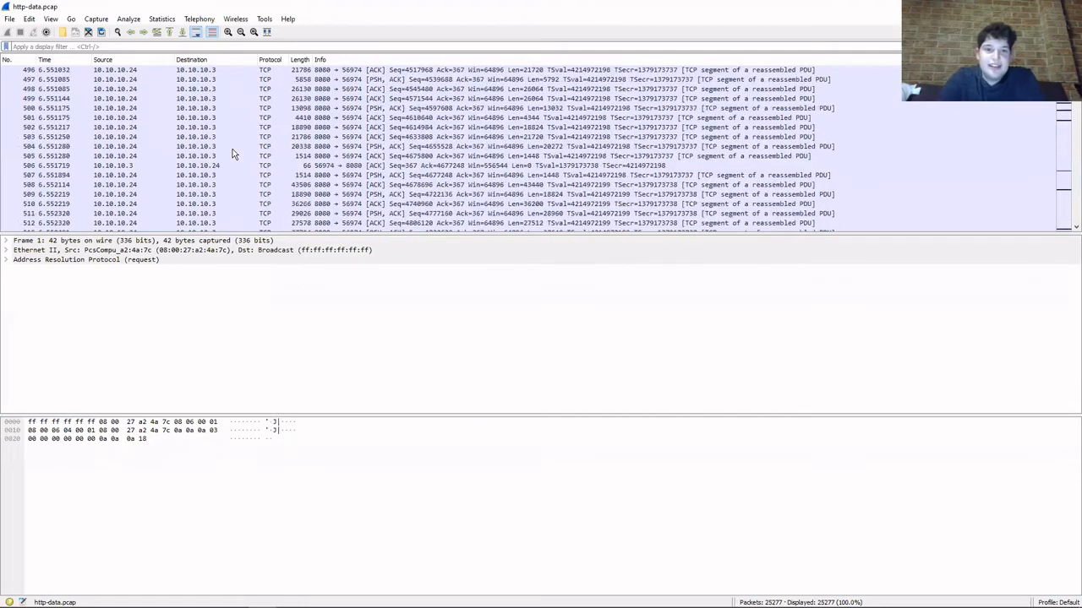
pyautogui.scroll(-6, 232, 149)
pyautogui.scroll(-8, 232, 148)
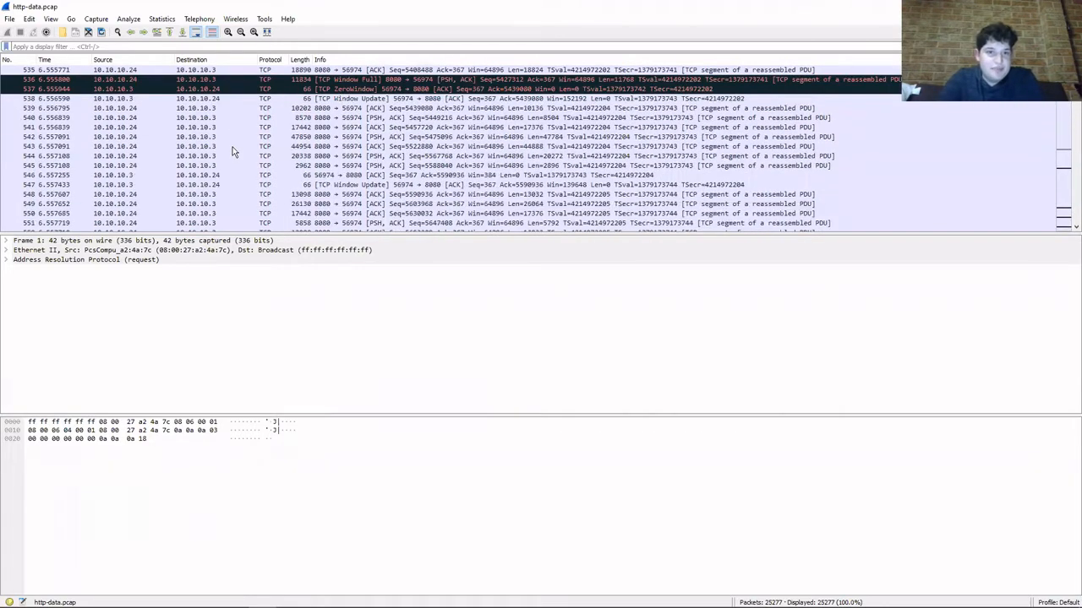
pyautogui.scroll(-18, 233, 151)
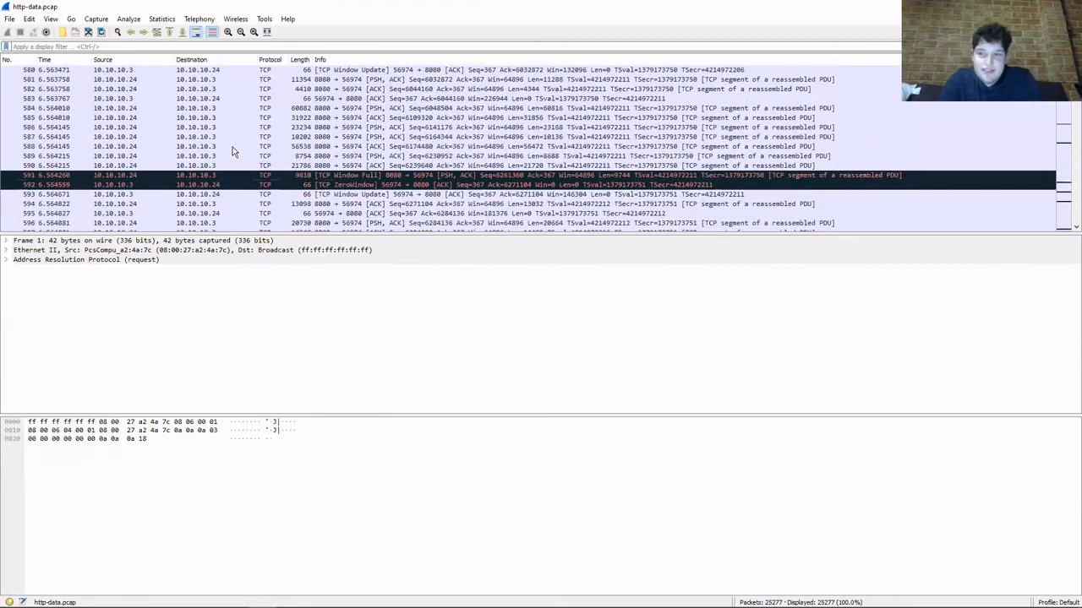
pyautogui.scroll(-20, 237, 148)
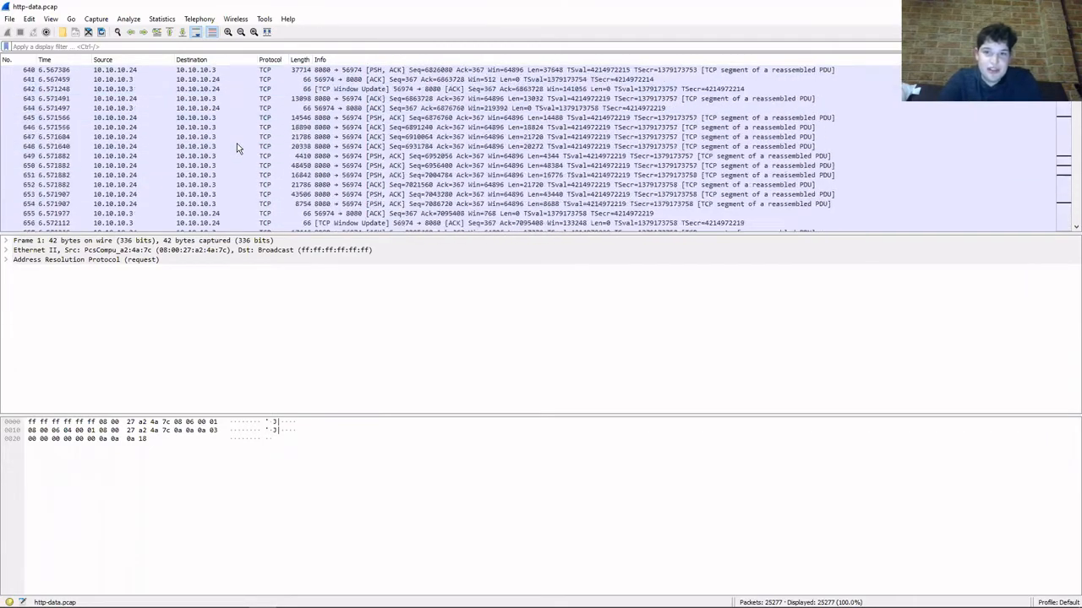
pyautogui.scroll(-8, 236, 144)
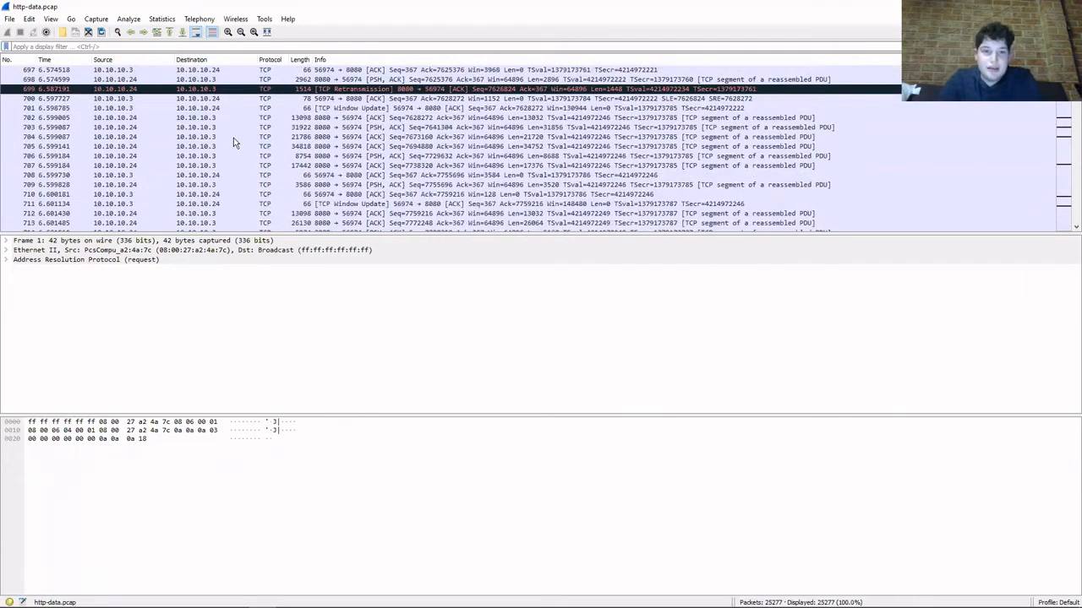
pyautogui.scroll(-10, 233, 137)
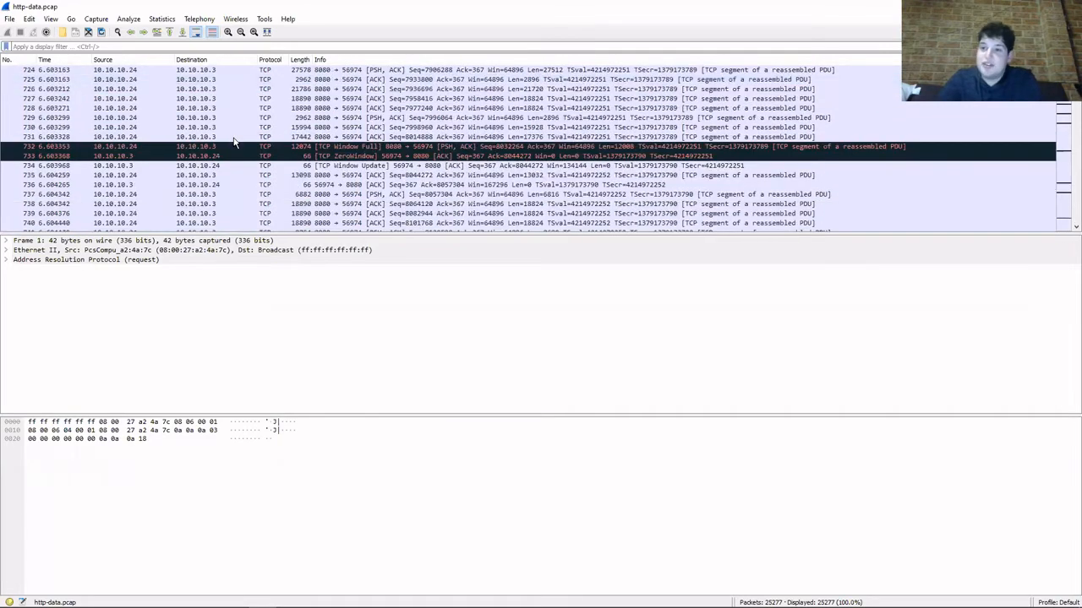
pyautogui.scroll(-14, 233, 138)
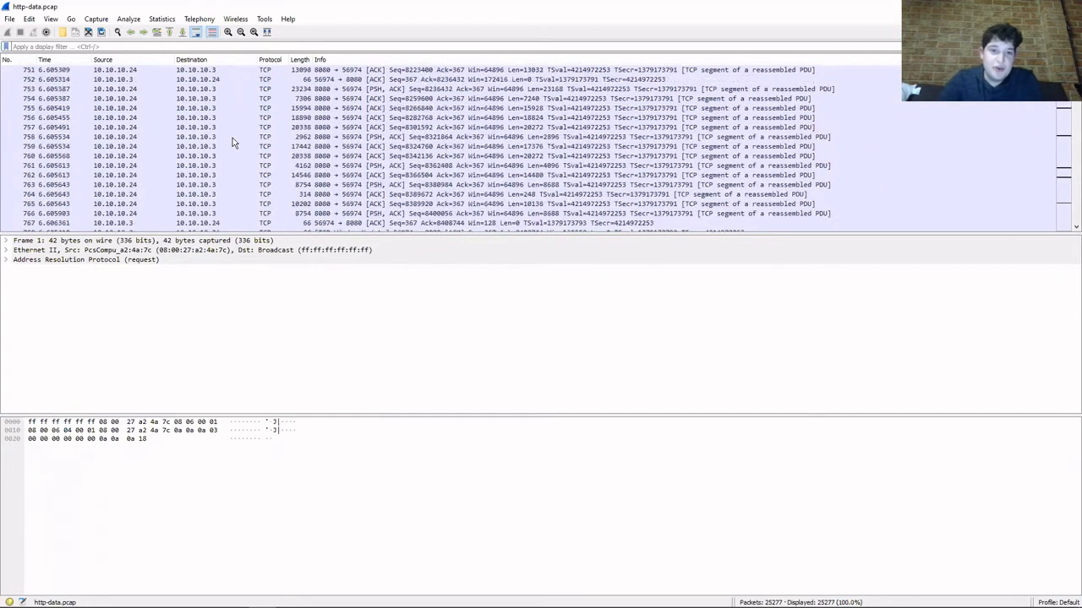
pyautogui.scroll(-16, 226, 141)
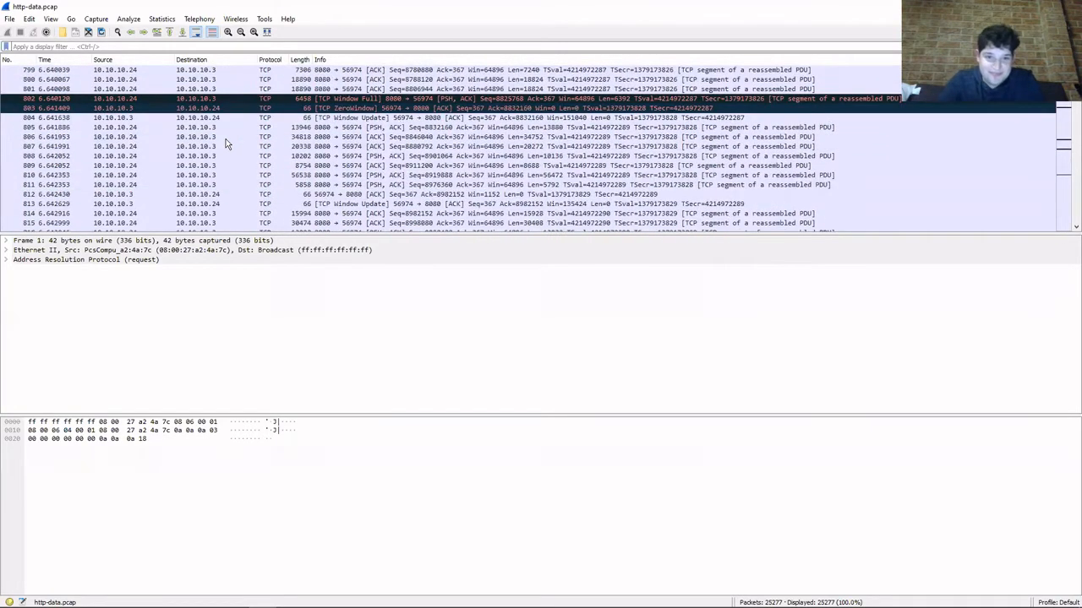
pyautogui.scroll(-9, 226, 138)
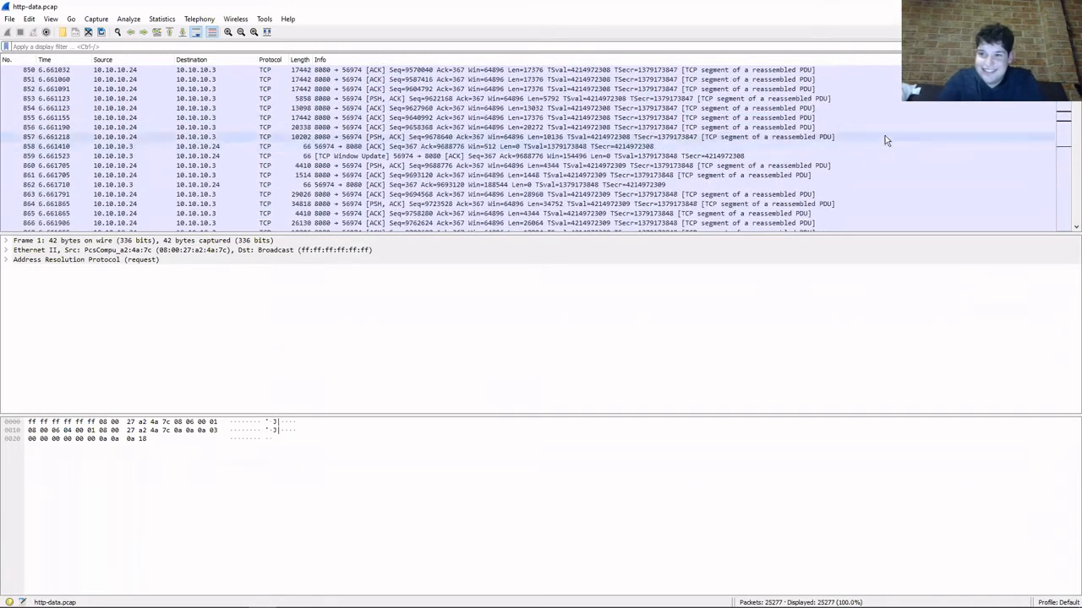
# Return to the first packet and enlarge the packet list by shrinking the packet details and bytes areas below it.
pyautogui.moveTo(1075, 81); pyautogui.dragTo(1076, 69)
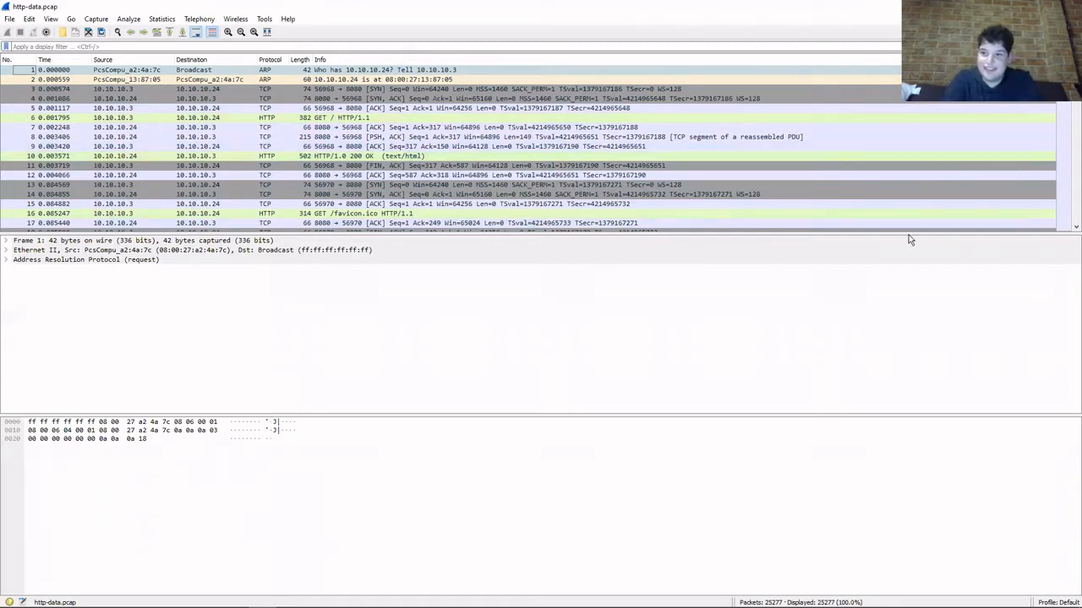
pyautogui.moveTo(909, 232); pyautogui.dragTo(918, 355)
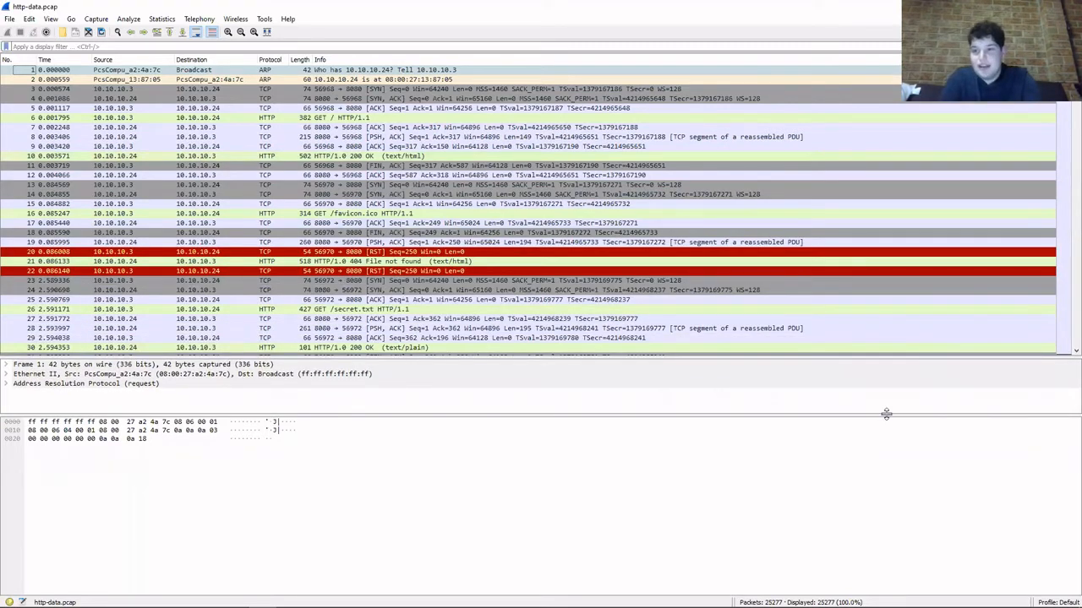
pyautogui.moveTo(886, 413); pyautogui.dragTo(888, 487)
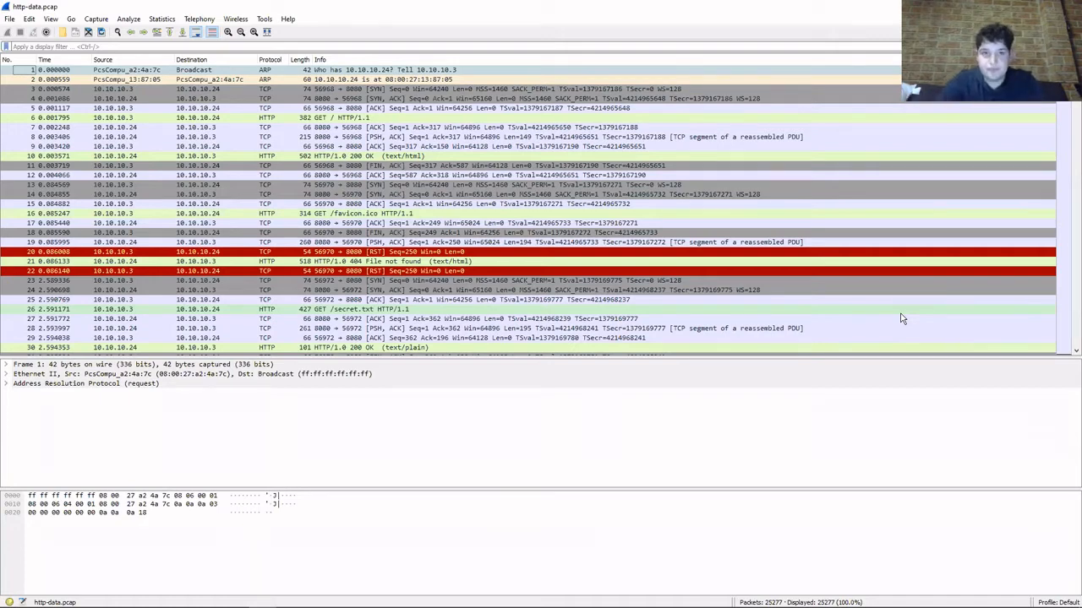
# Select the GET / HTTP request in packet 6 and enlarge the capture text by three zoom levels.
pyautogui.click(338, 117)
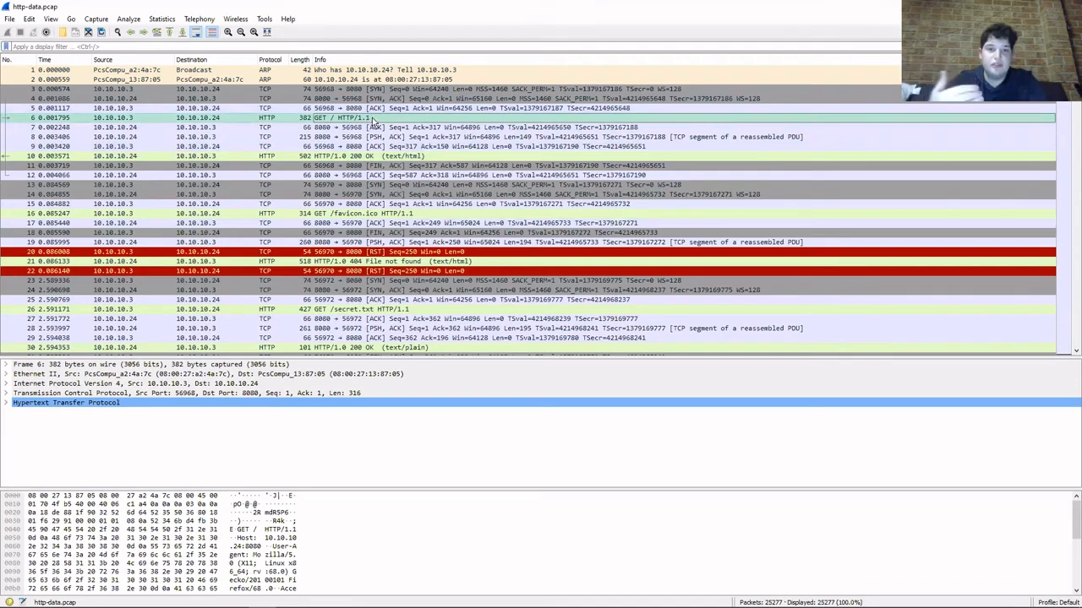
pyautogui.click(228, 37)
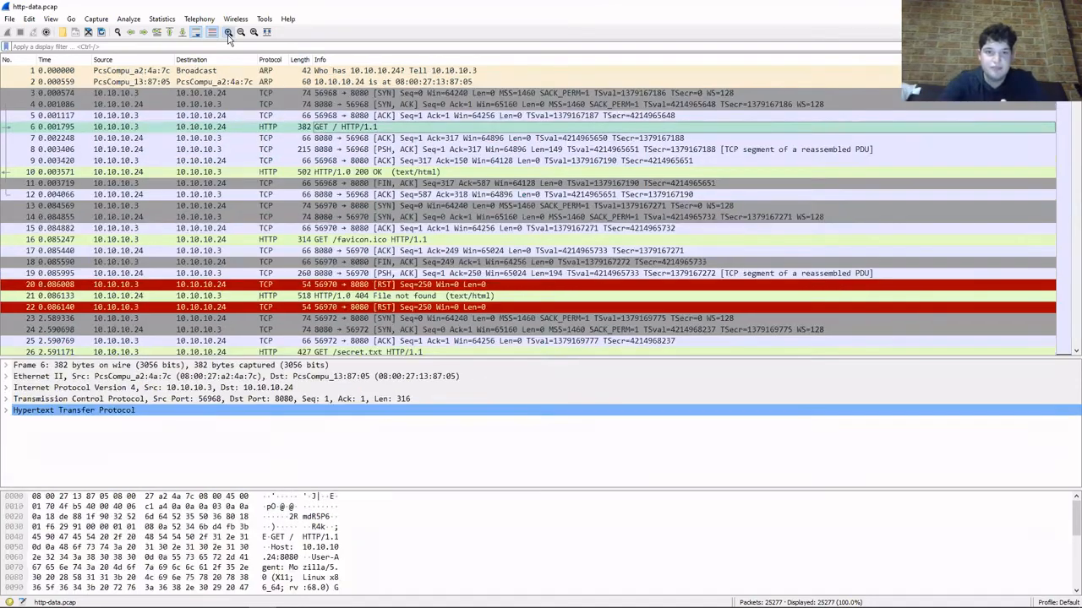
pyautogui.click(228, 37)
pyautogui.click(228, 38)
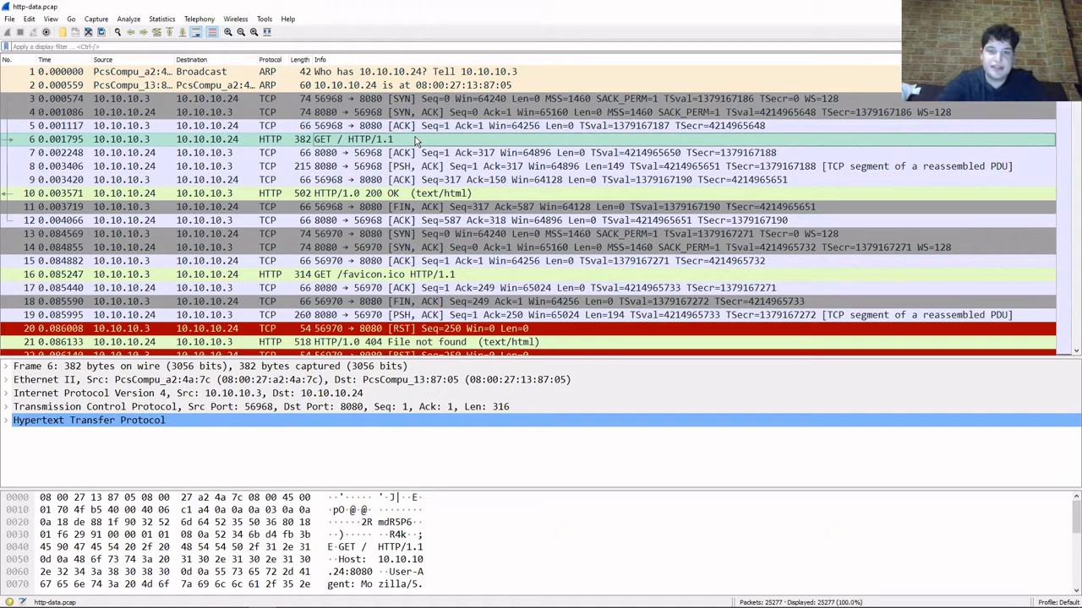
# Inspect the text/html 200 OK response in packet 10 and the GET /favicon.ico request in packet 16.
pyautogui.click(431, 193)
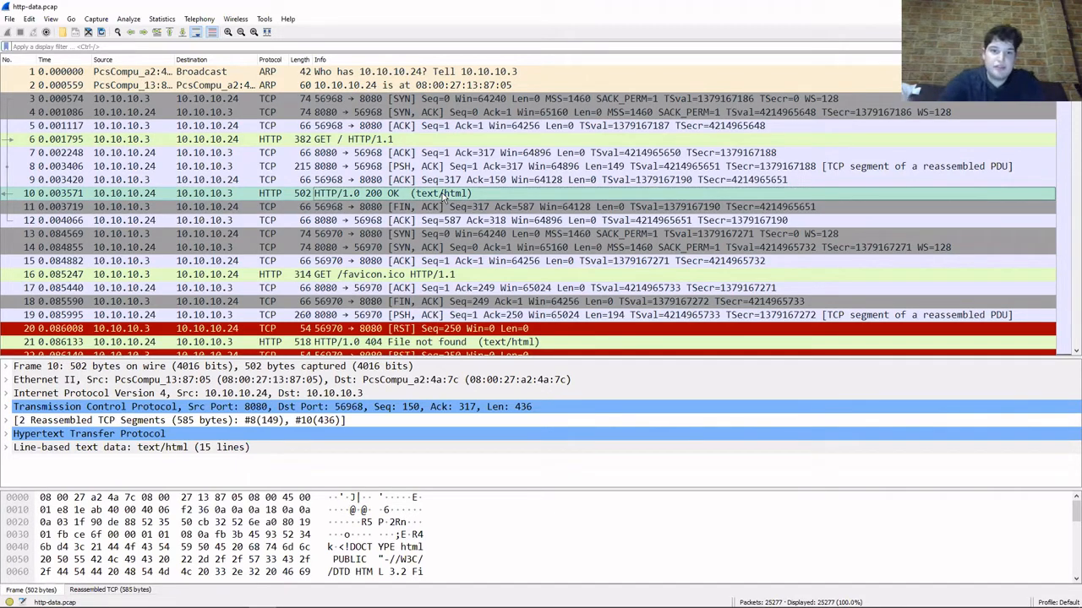
pyautogui.scroll(-2, 447, 195)
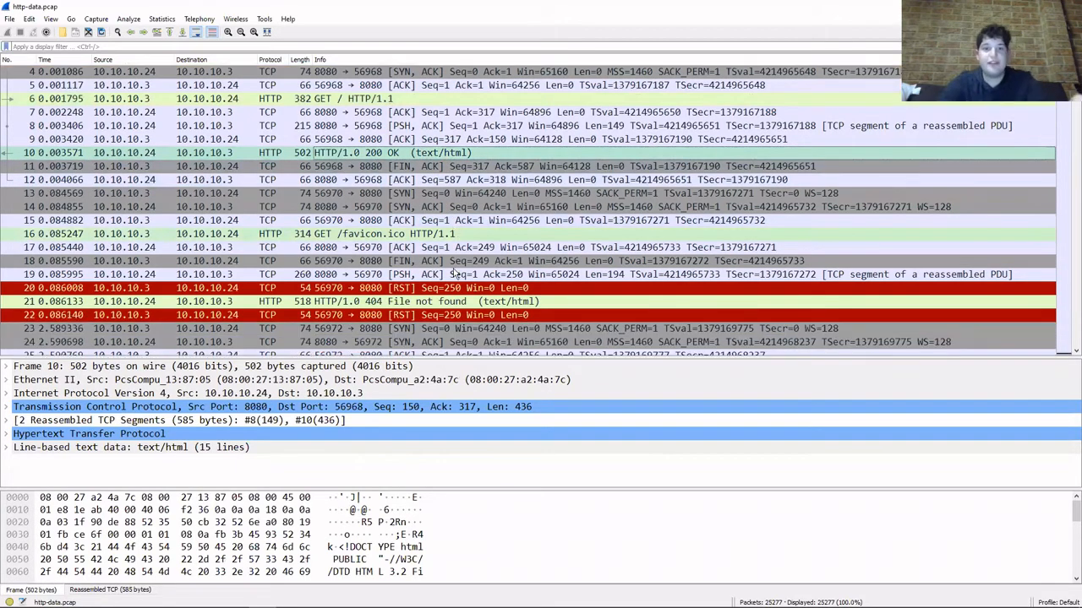
pyautogui.click(448, 186)
pyautogui.click(451, 193)
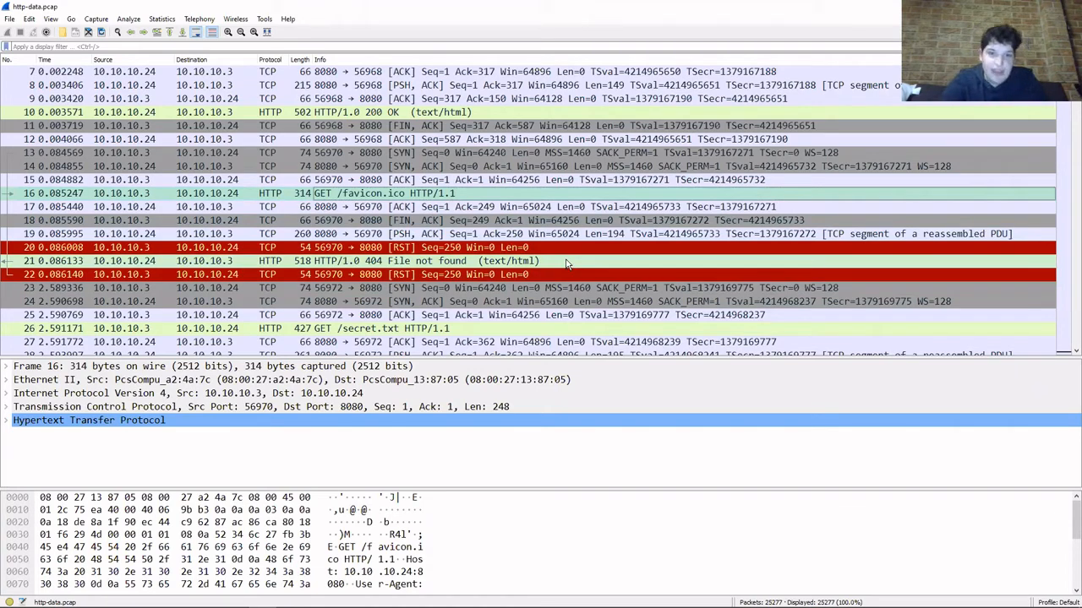
# Inspect the GET /secret.txt request in packet 26 and the contents of its text/plain 200 OK response in packet 30.
pyautogui.scroll(-1, 567, 264)
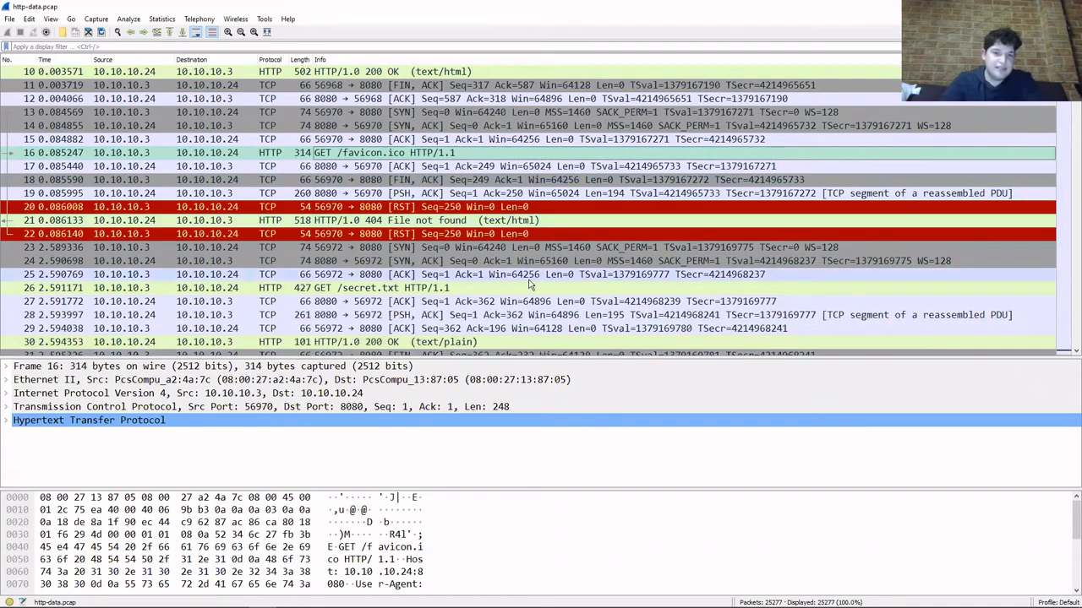
pyautogui.click(521, 289)
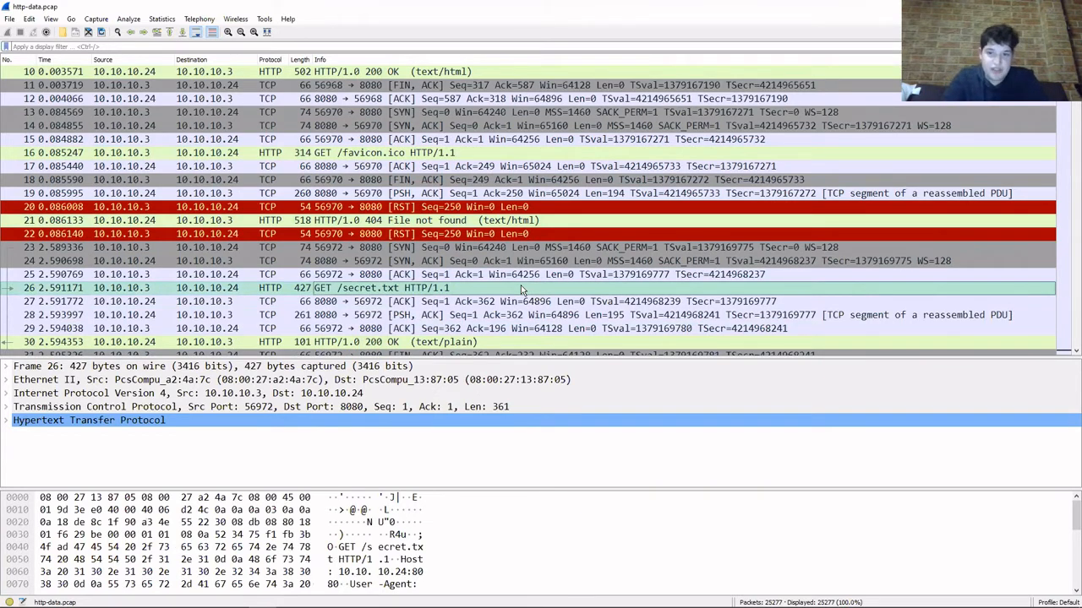
pyautogui.scroll(-2, 522, 290)
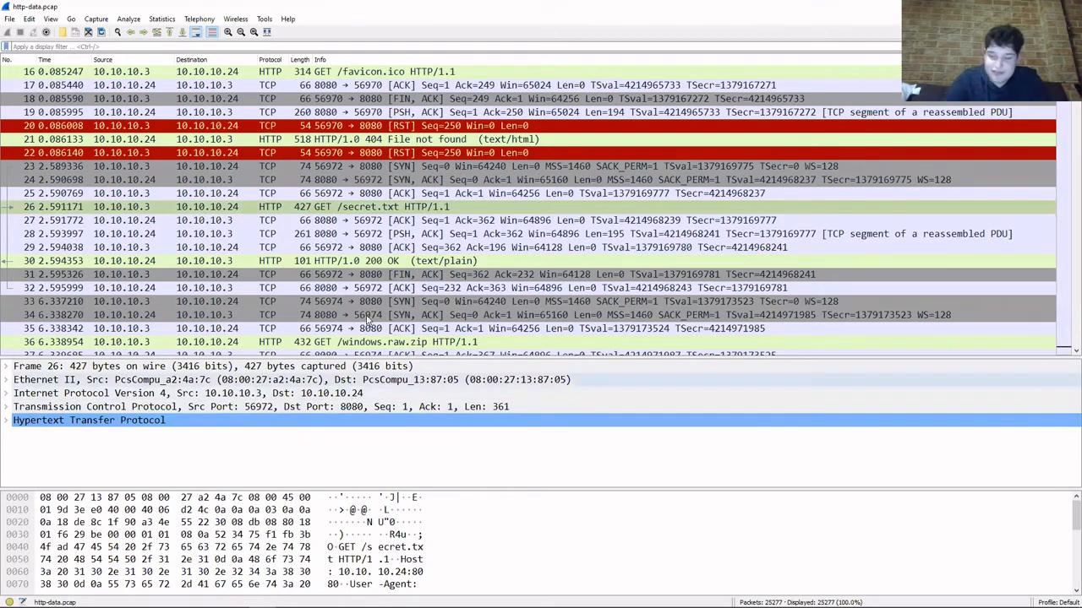
pyautogui.click(391, 262)
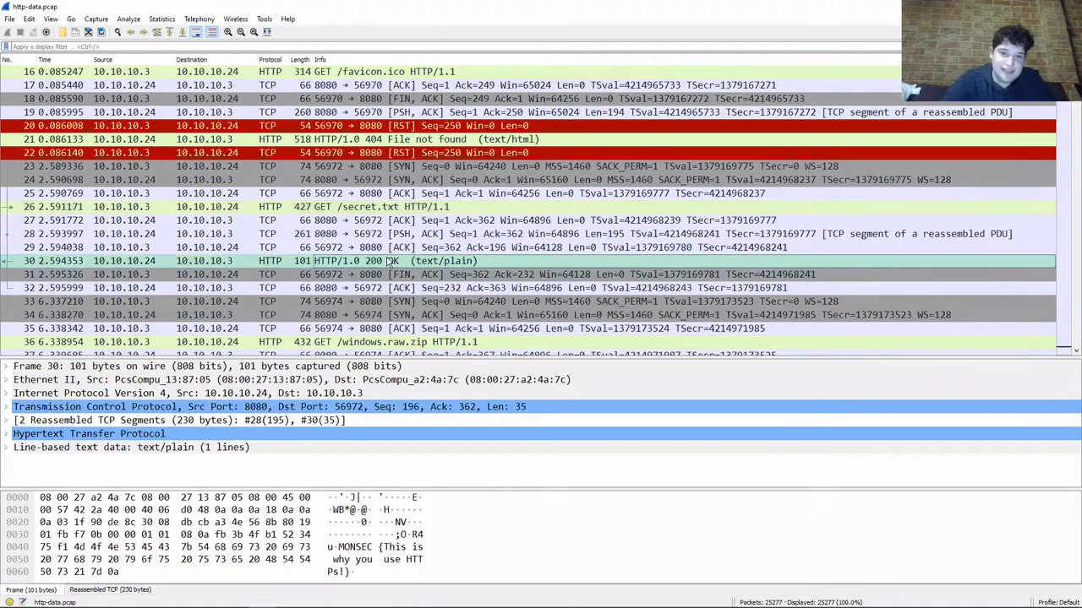
# Examine the reassembled TCP segments and the Transmission Control Protocol fields of packet 30.
pyautogui.click(8, 421)
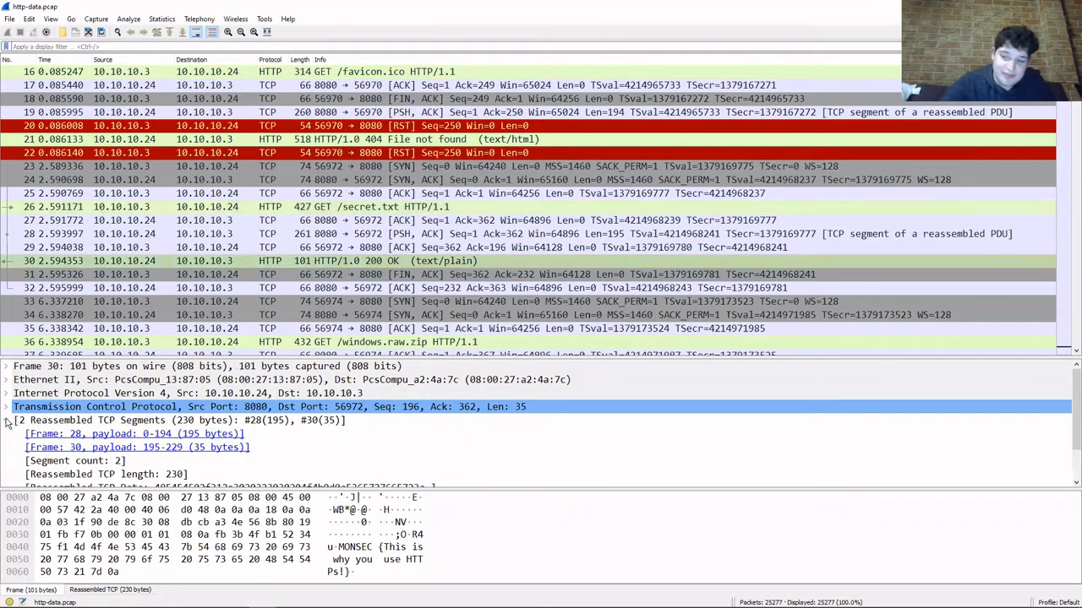
pyautogui.scroll(-1, 8, 422)
pyautogui.scroll(1, 8, 423)
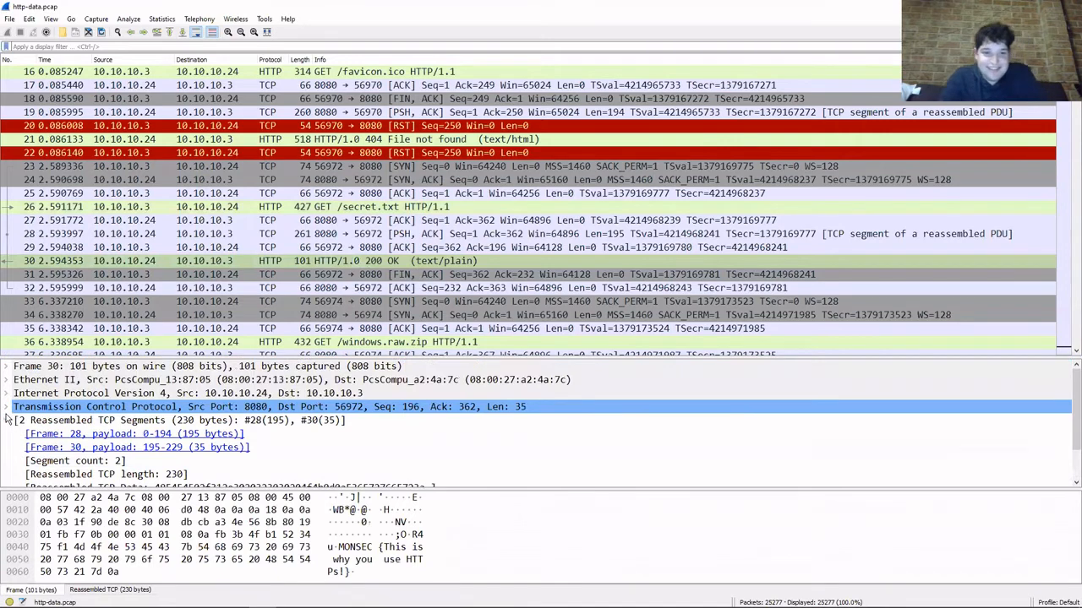
pyautogui.click(6, 407)
pyautogui.scroll(-2, 7, 412)
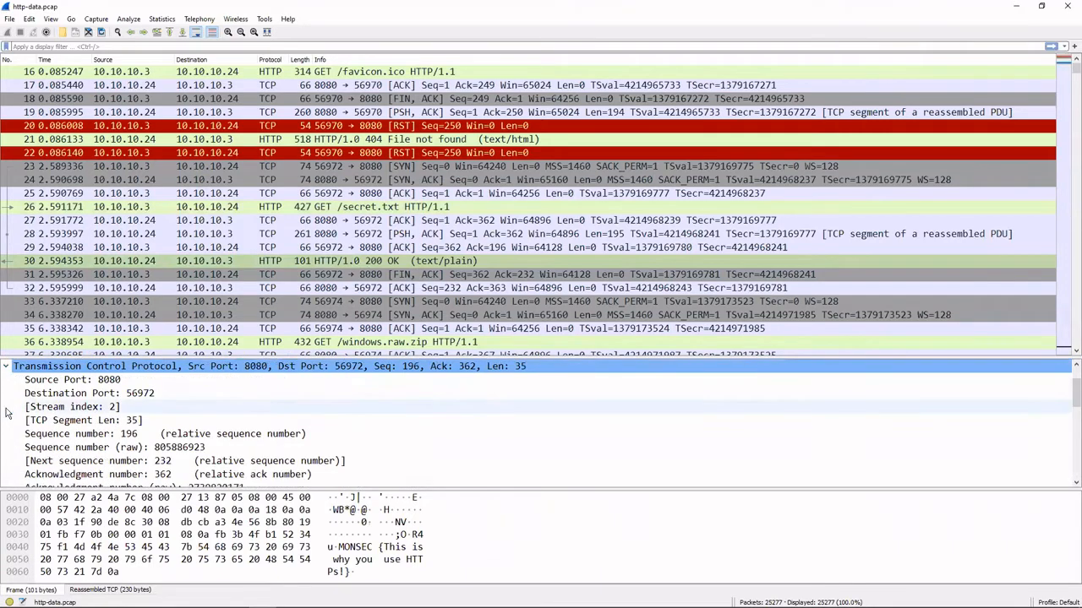
pyautogui.scroll(-2, 8, 413)
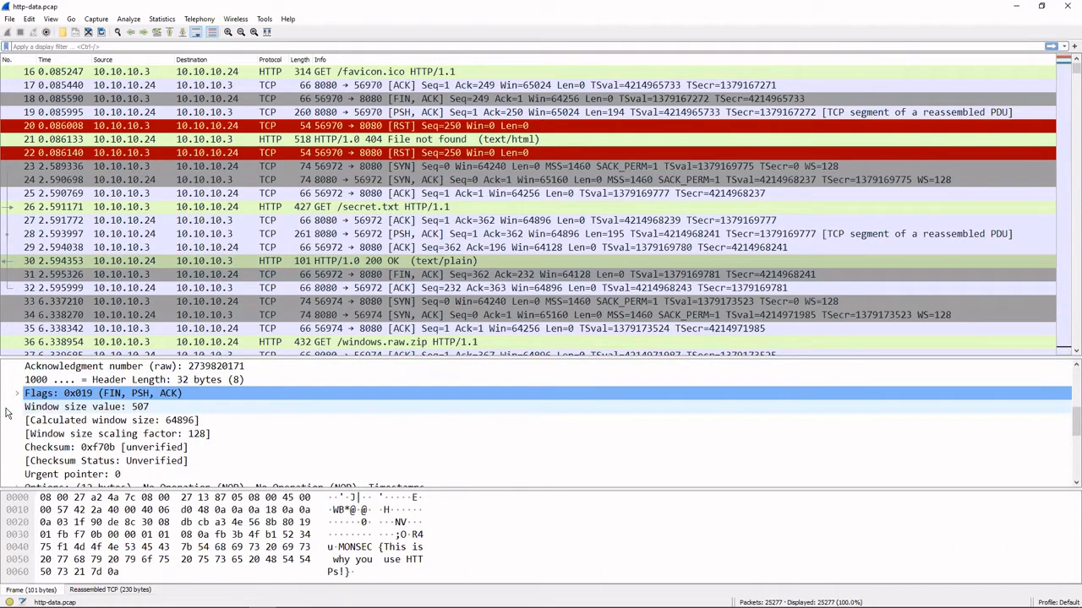
pyautogui.scroll(4, 17, 395)
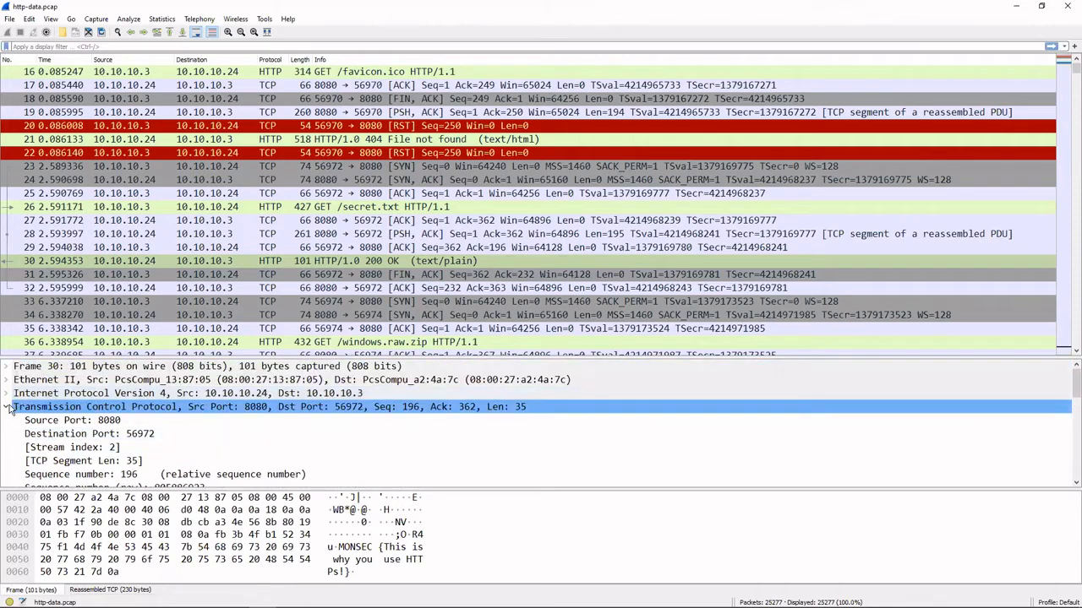
# Collapse the TCP sections of packet 30 and select the message line in its line-based text data.
pyautogui.click(8, 408)
pyautogui.click(10, 420)
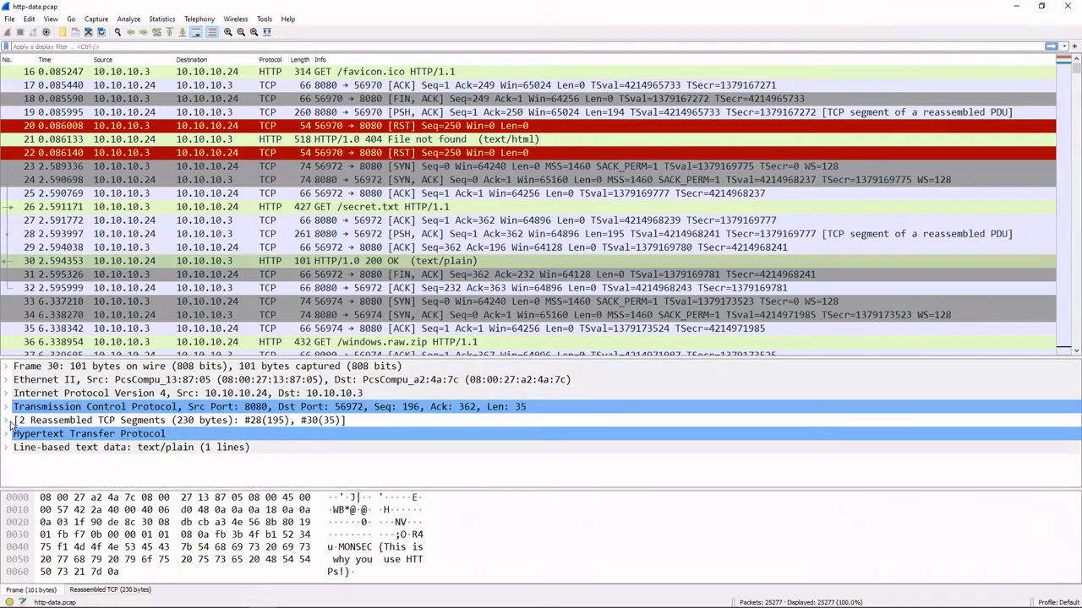
pyautogui.click(8, 447)
pyautogui.click(203, 461)
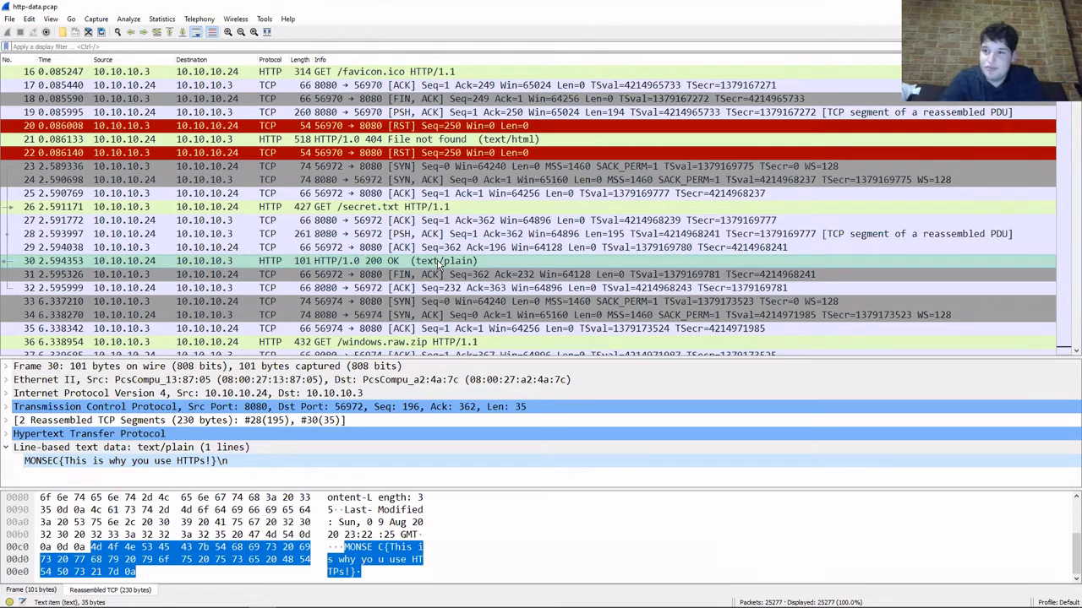
# Export secret.txt from the capture's HTTP objects and save it under that name in the _secret.jpg.extracted folder.
pyautogui.scroll(-1, 438, 263)
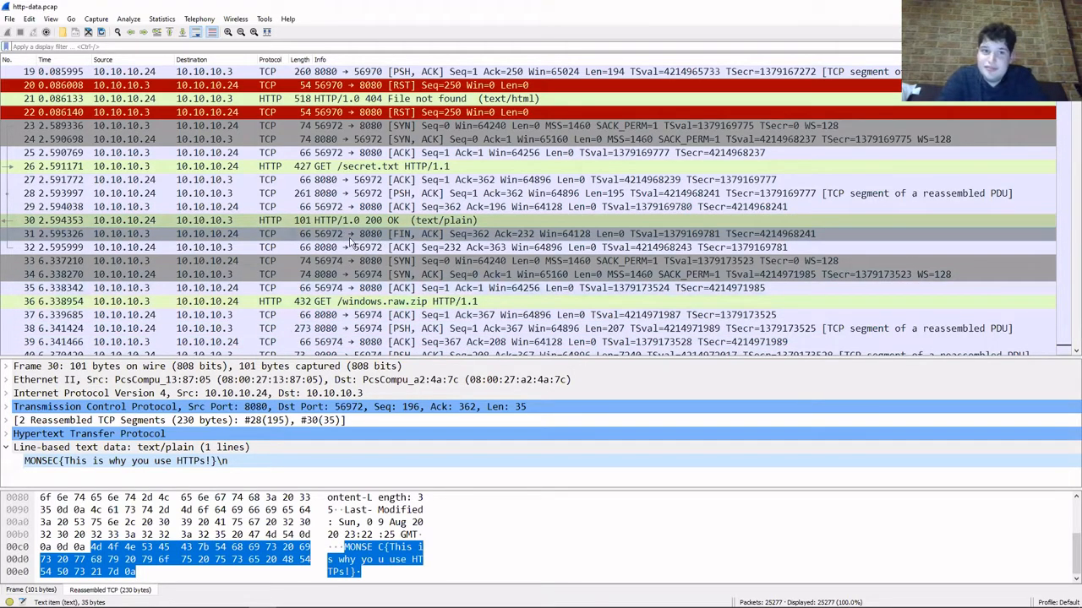
pyautogui.click(8, 19)
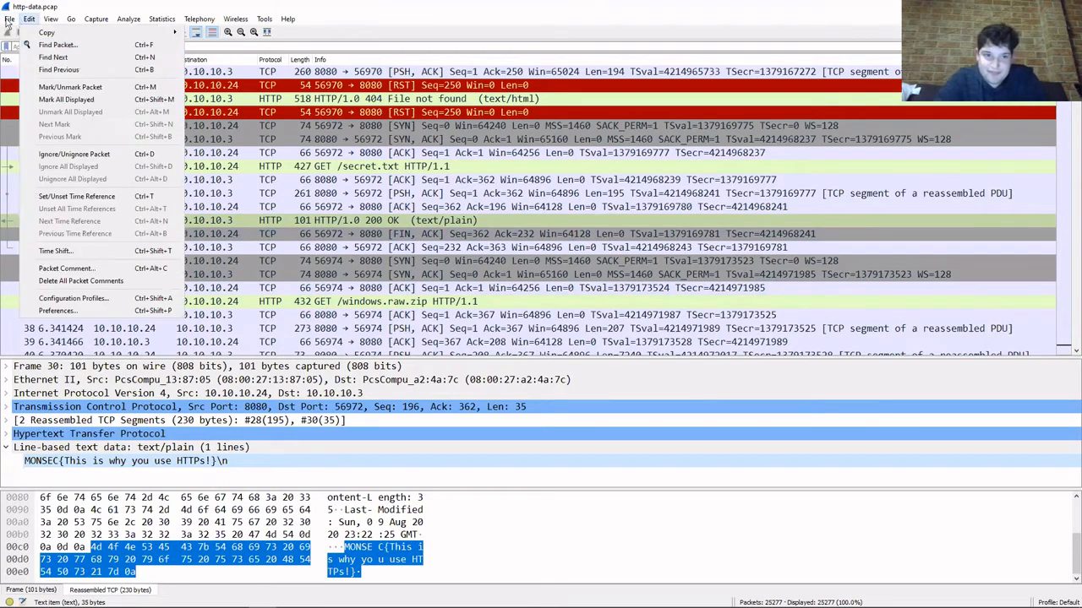
pyautogui.moveTo(110, 213)
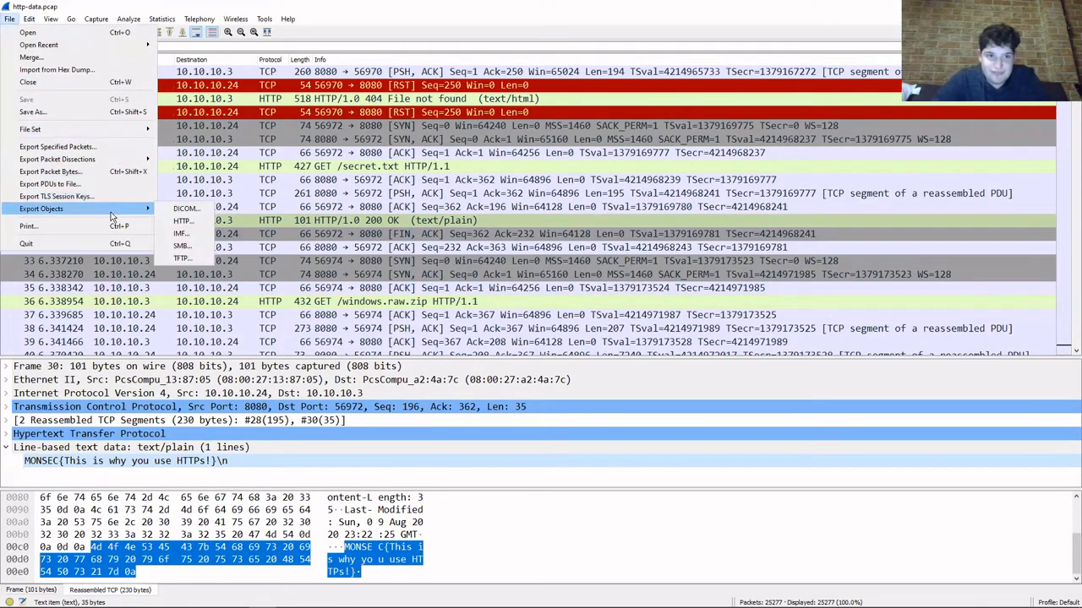
pyautogui.click(196, 222)
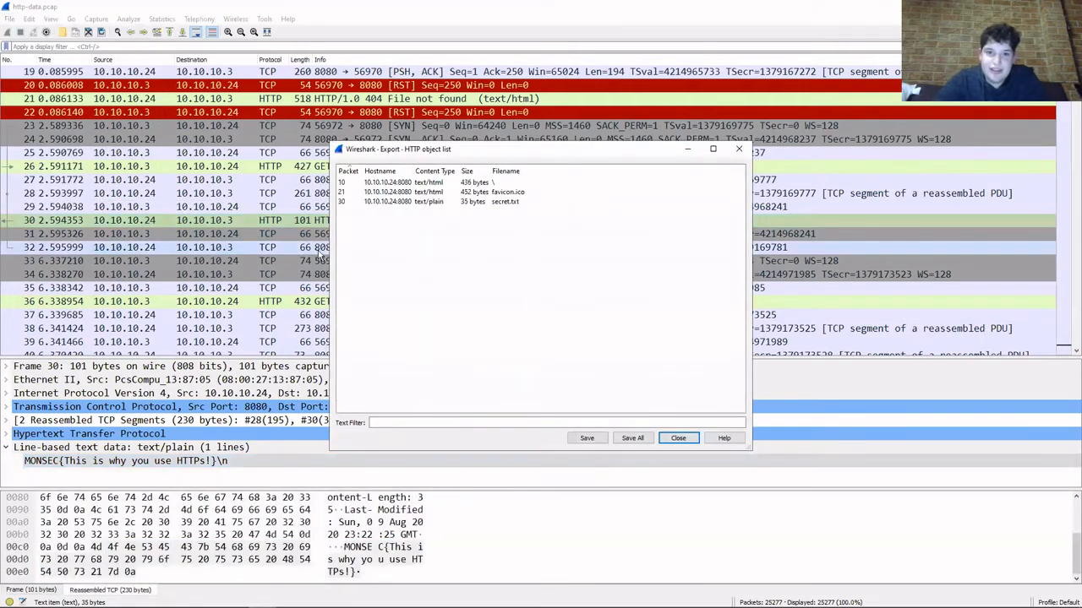
pyautogui.click(501, 204)
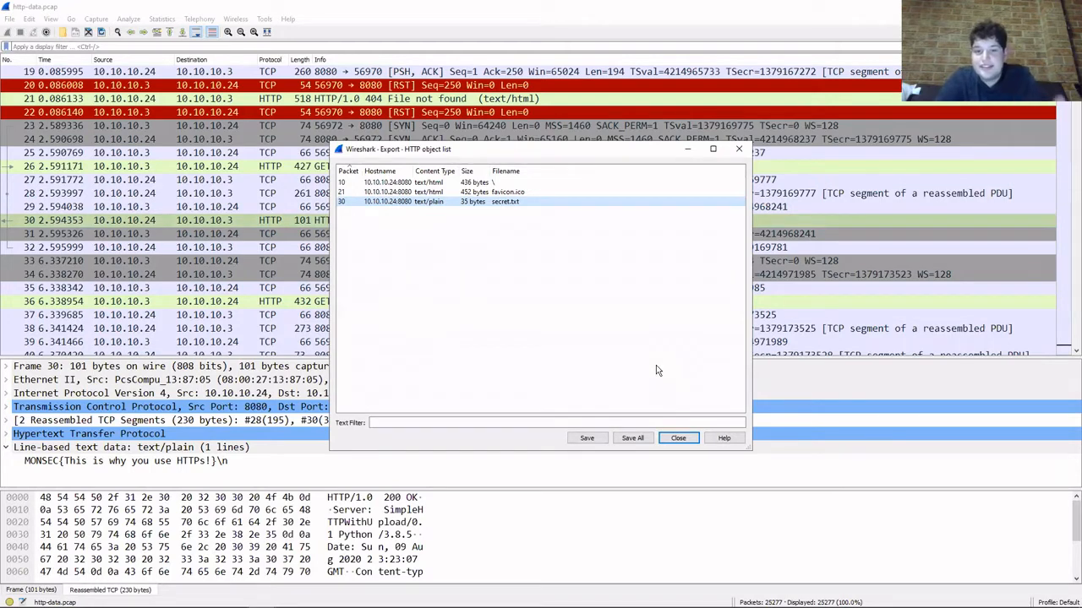
pyautogui.click(587, 438)
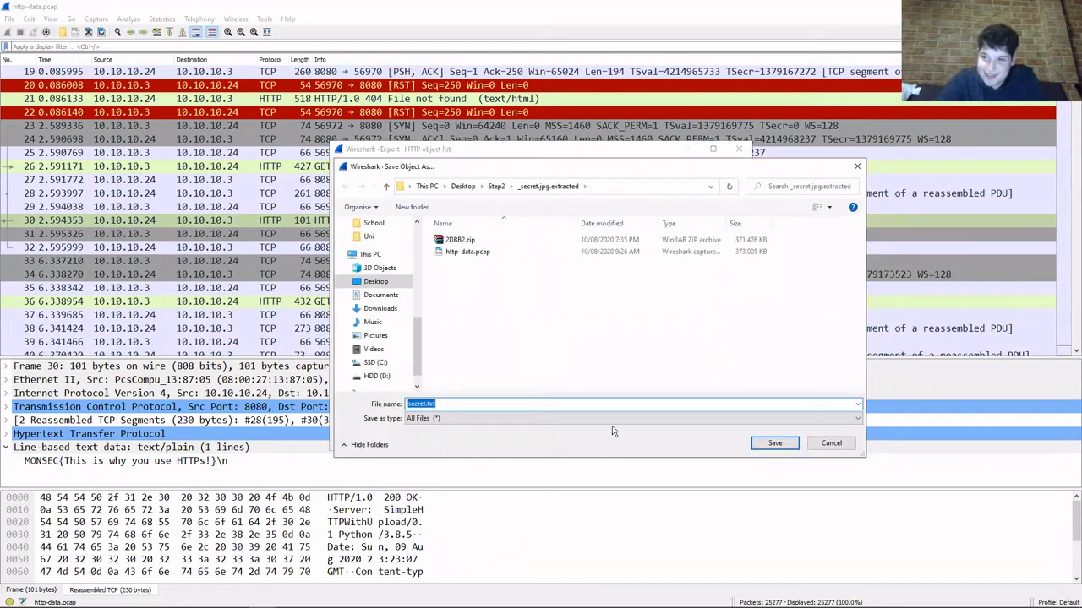
pyautogui.click(775, 442)
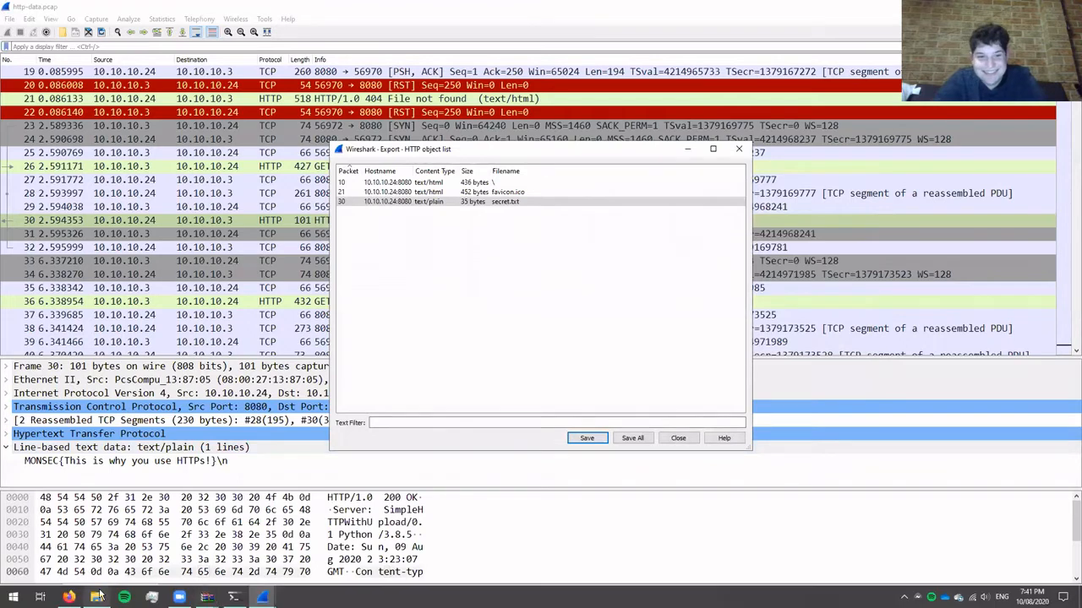
# Switch to File Explorer, open the exported secret.txt and select its text, close it and return to the Wireshark capture.
pyautogui.click(99, 596)
pyautogui.doubleClick(355, 165)
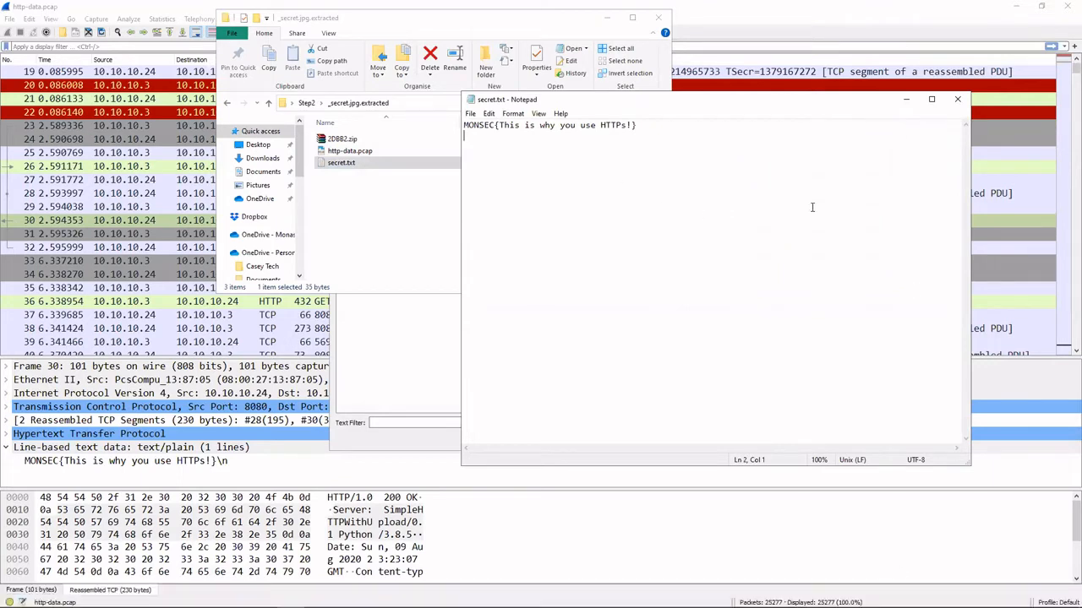
pyautogui.hotkey('ctrl', 'a')
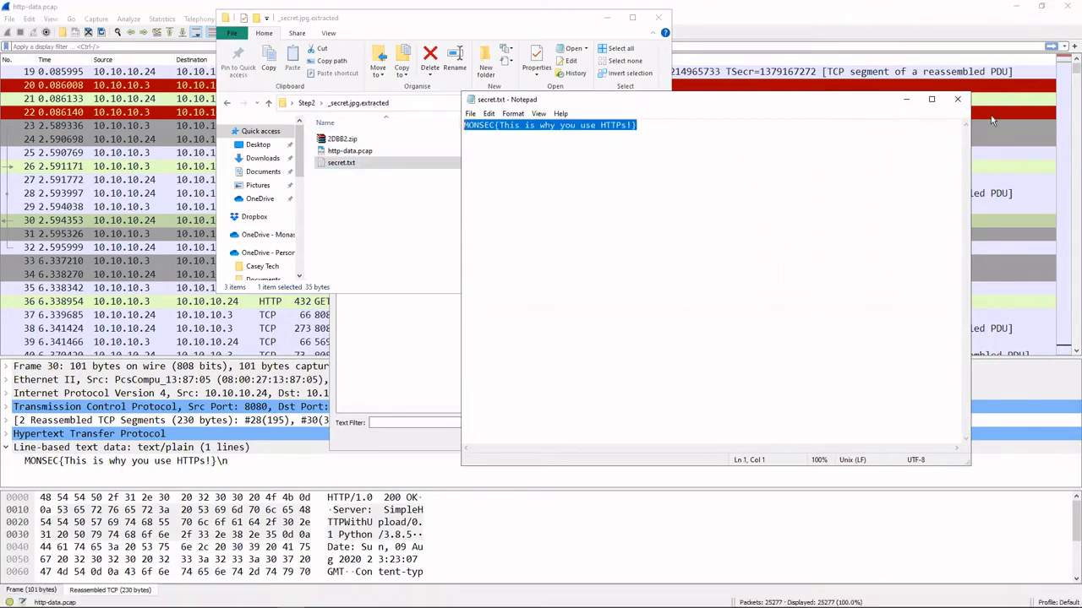
pyautogui.click(957, 99)
pyautogui.click(859, 11)
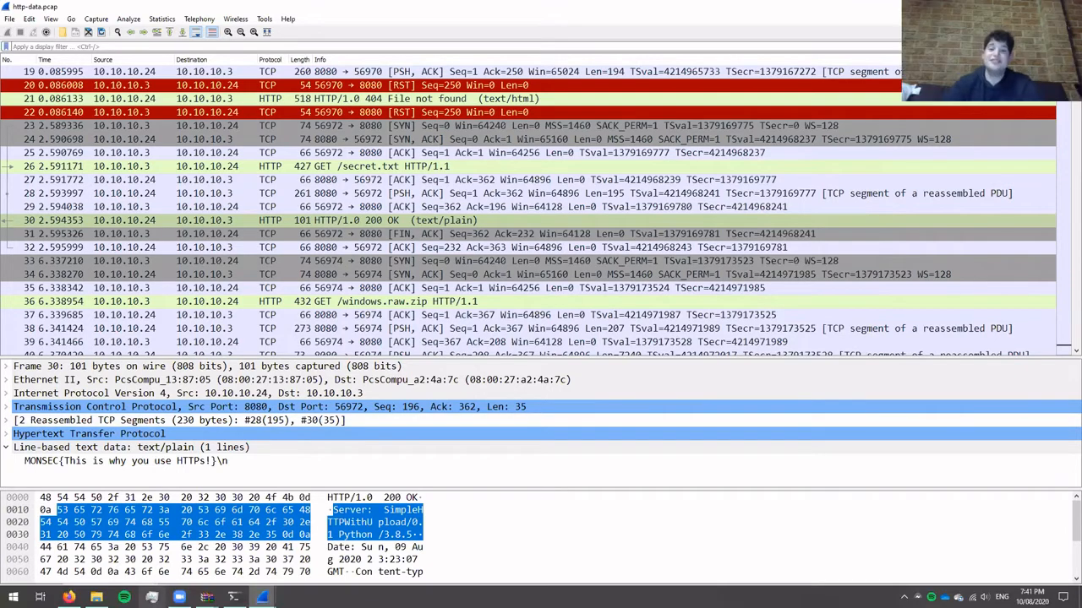
# Select the GET /windows.raw.zip request in packet 36 and examine the TCP packets that follow it.
pyautogui.click(361, 301)
pyautogui.scroll(-4, 361, 302)
pyautogui.scroll(-17, 361, 302)
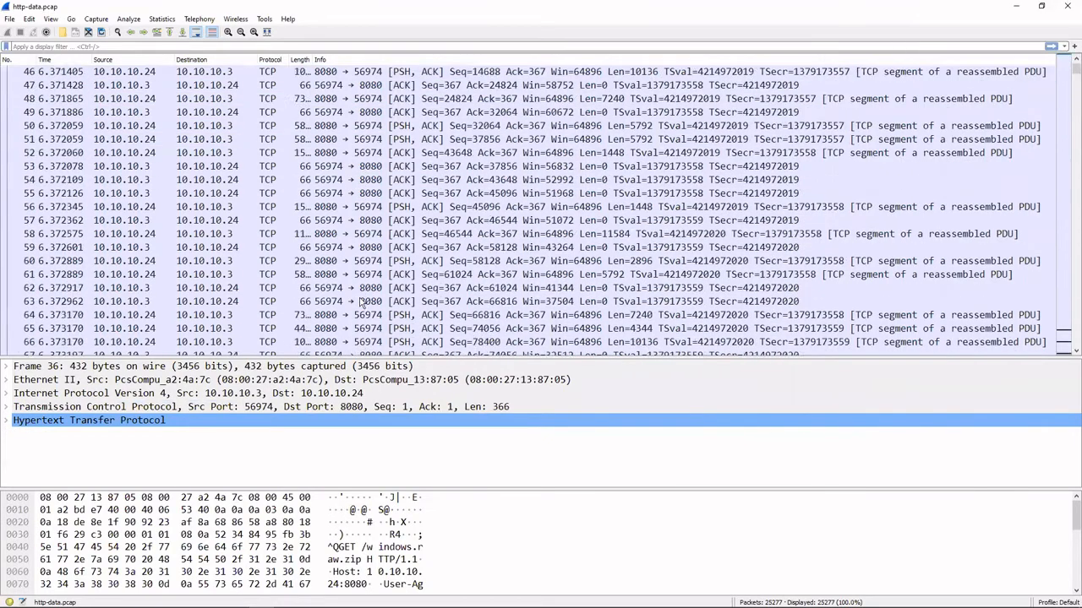
pyautogui.scroll(-20, 361, 302)
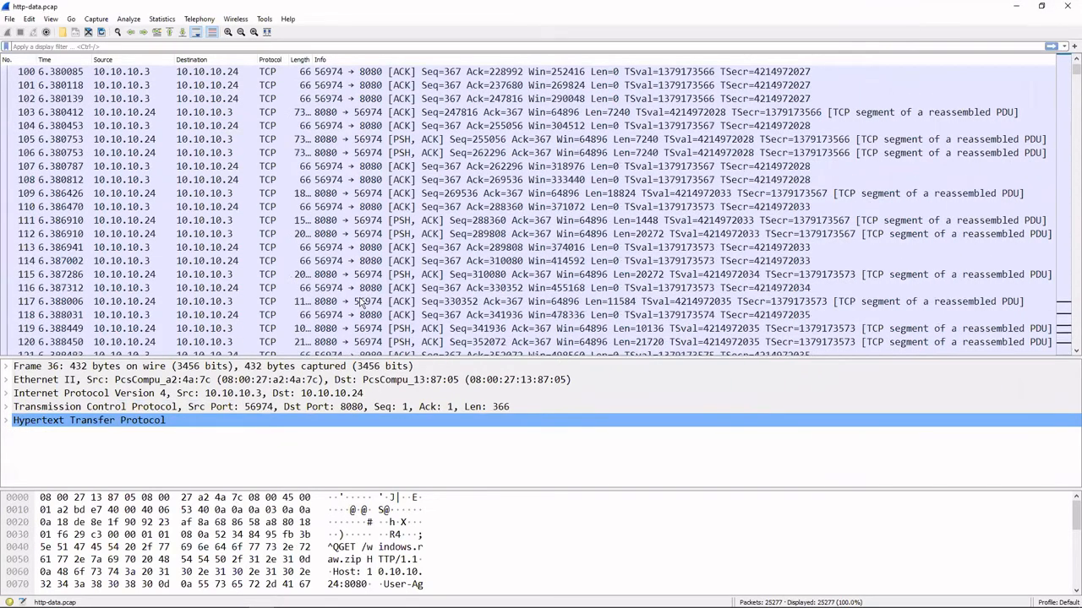
pyautogui.scroll(-20, 360, 302)
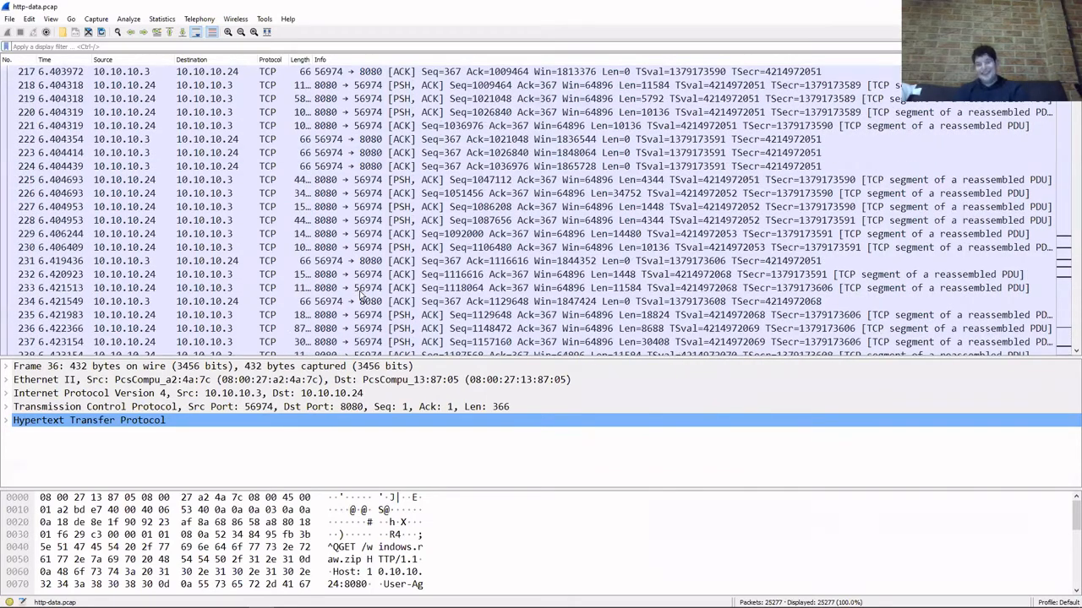
pyautogui.scroll(-20, 359, 298)
pyautogui.scroll(-16, 402, 229)
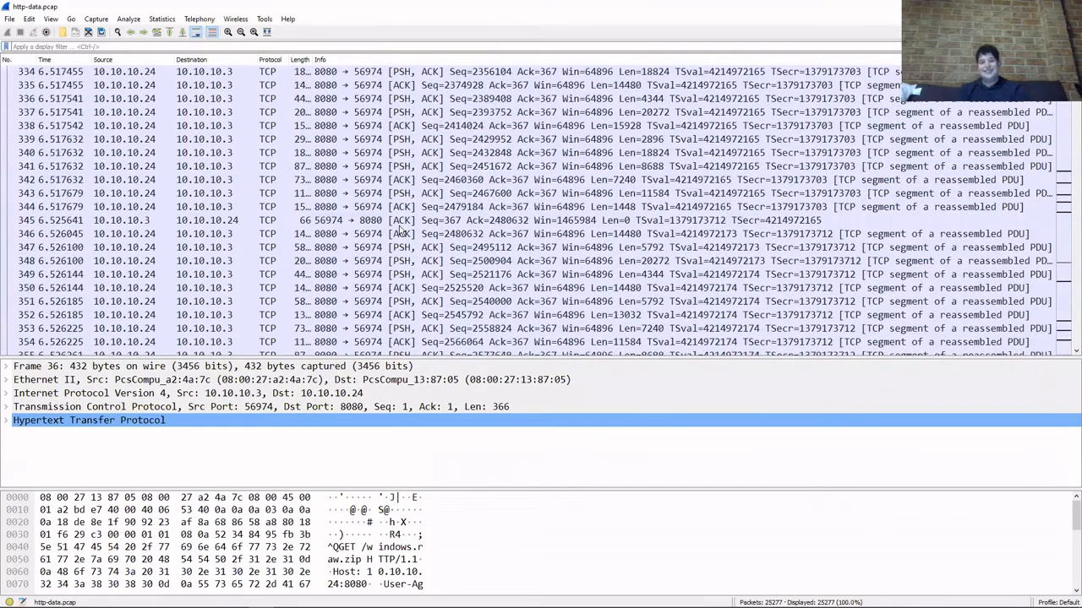
pyautogui.scroll(-20, 528, 212)
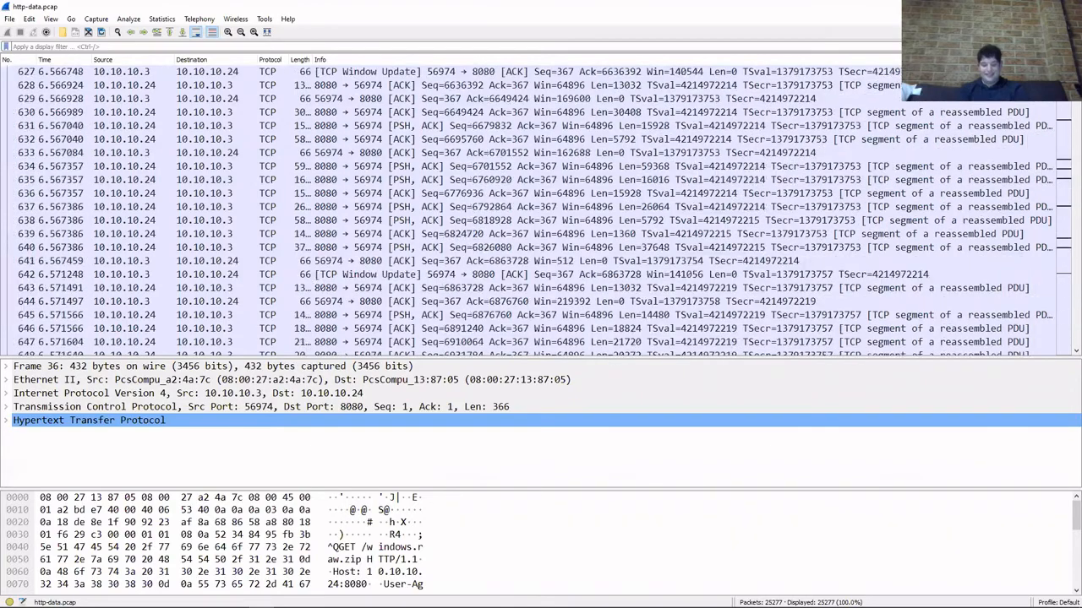
pyautogui.scroll(20, 528, 211)
pyautogui.scroll(20, 640, 248)
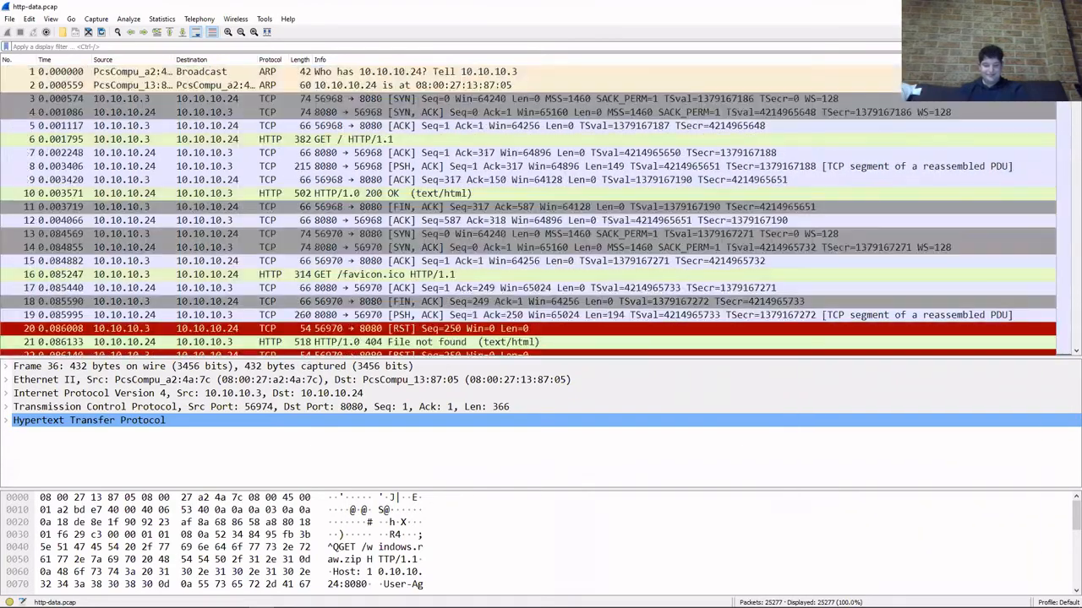
pyautogui.scroll(-12, 640, 248)
pyautogui.scroll(6, 640, 247)
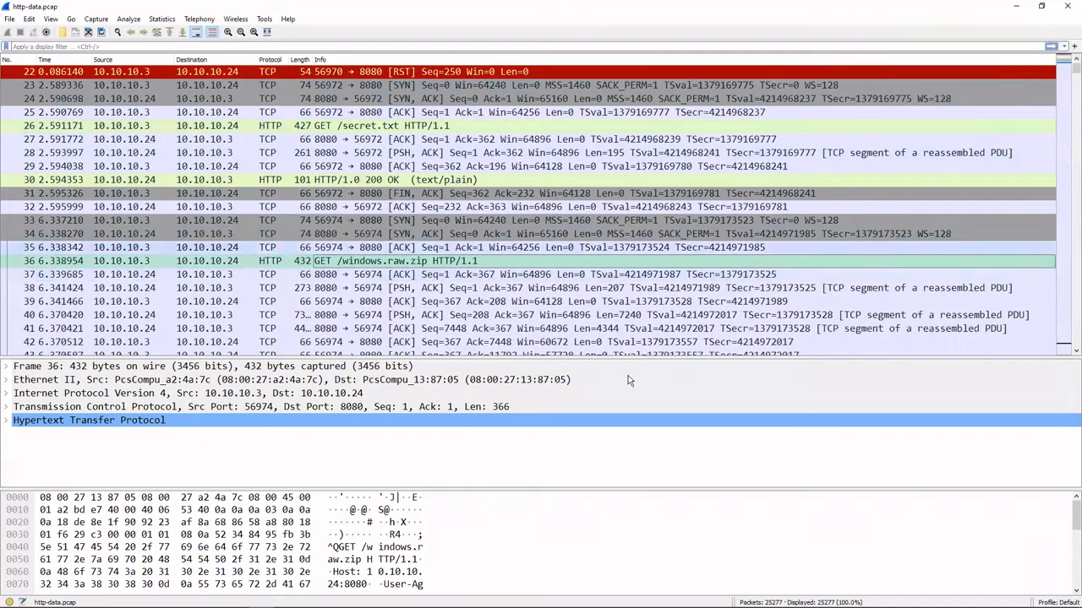
# Enlarge the packet list and inspect packets 37 and 38 and the reassembled segments following the windows.raw.zip request.
pyautogui.moveTo(621, 359); pyautogui.dragTo(627, 403)
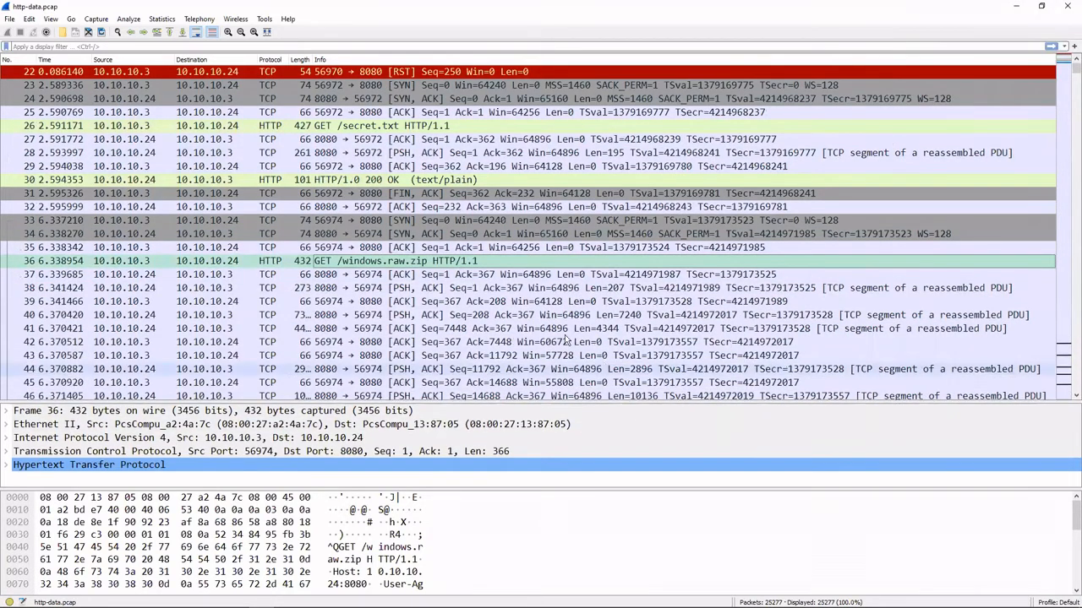
pyautogui.click(506, 276)
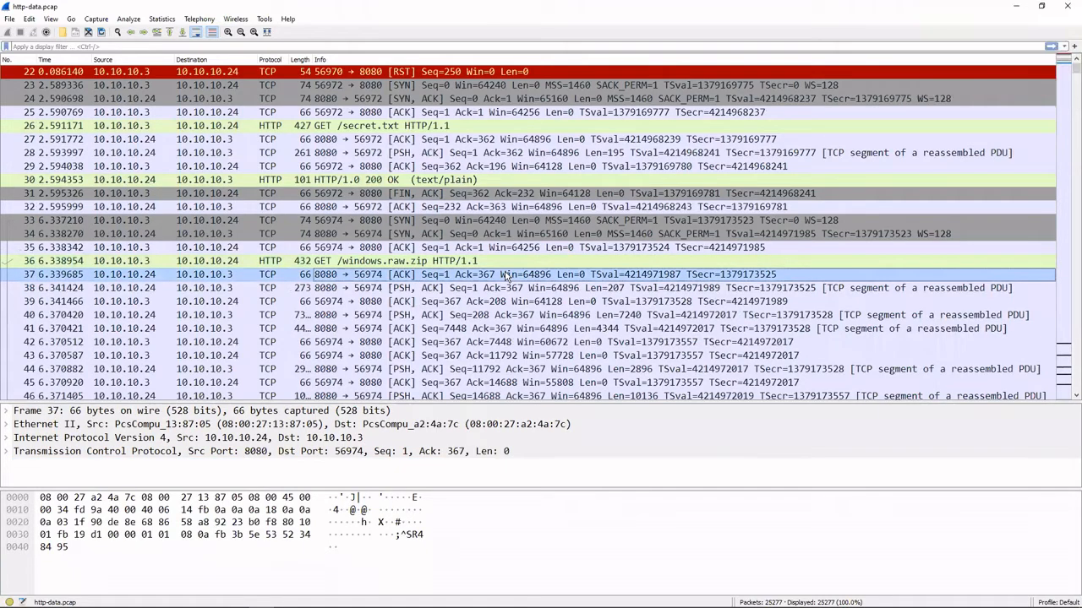
pyautogui.click(531, 289)
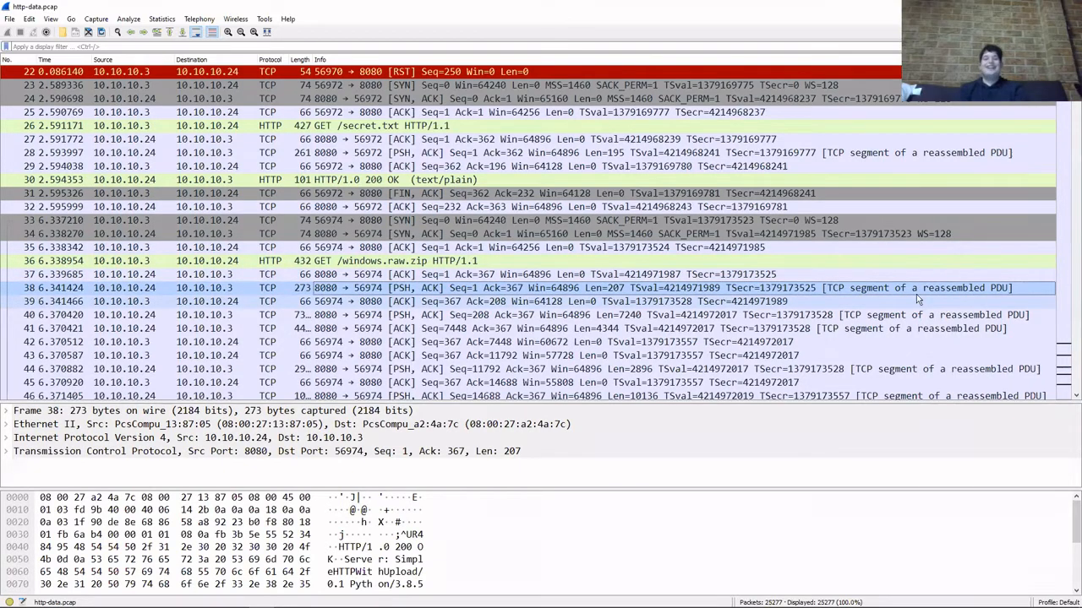
pyautogui.scroll(-3, 882, 301)
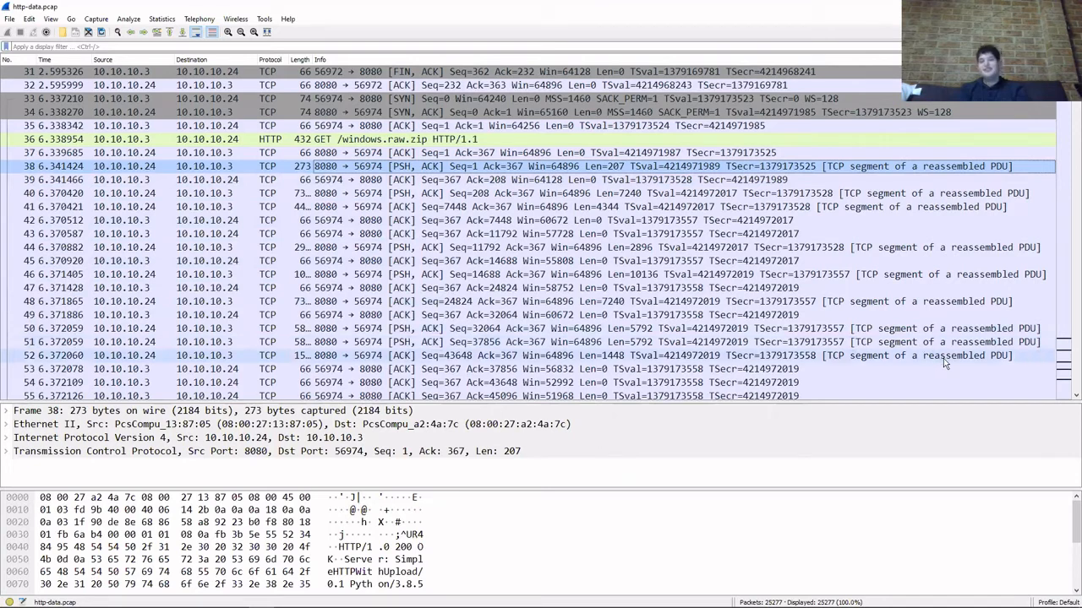
# Reselect packet 36, enlarge the packet details area and examine the Hypertext Transfer Protocol headers of the windows.raw.zip request.
pyautogui.click(455, 139)
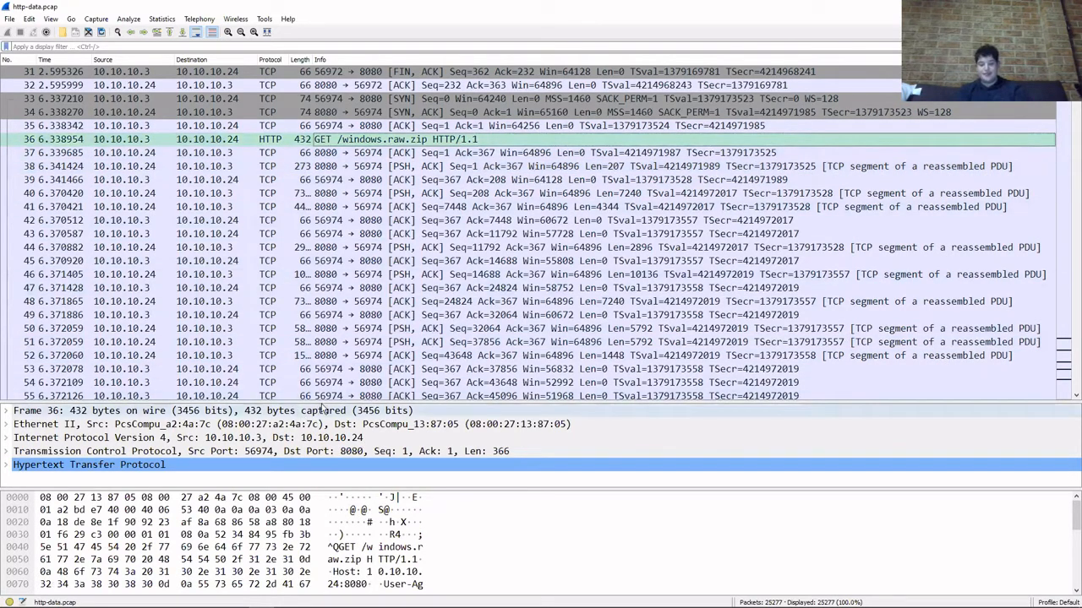
pyautogui.moveTo(321, 407); pyautogui.dragTo(325, 291)
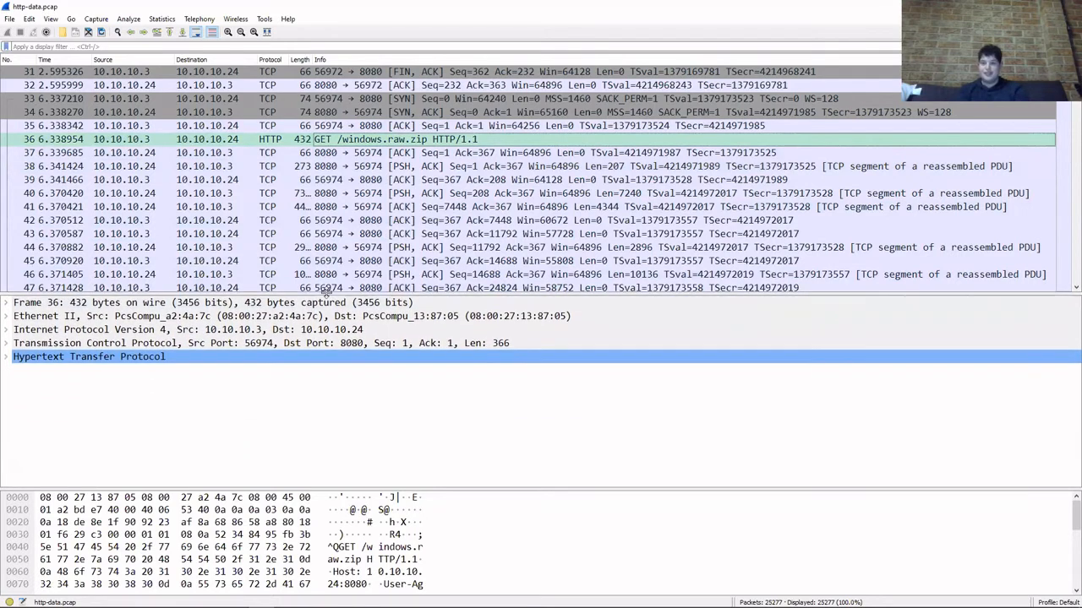
pyautogui.click(7, 357)
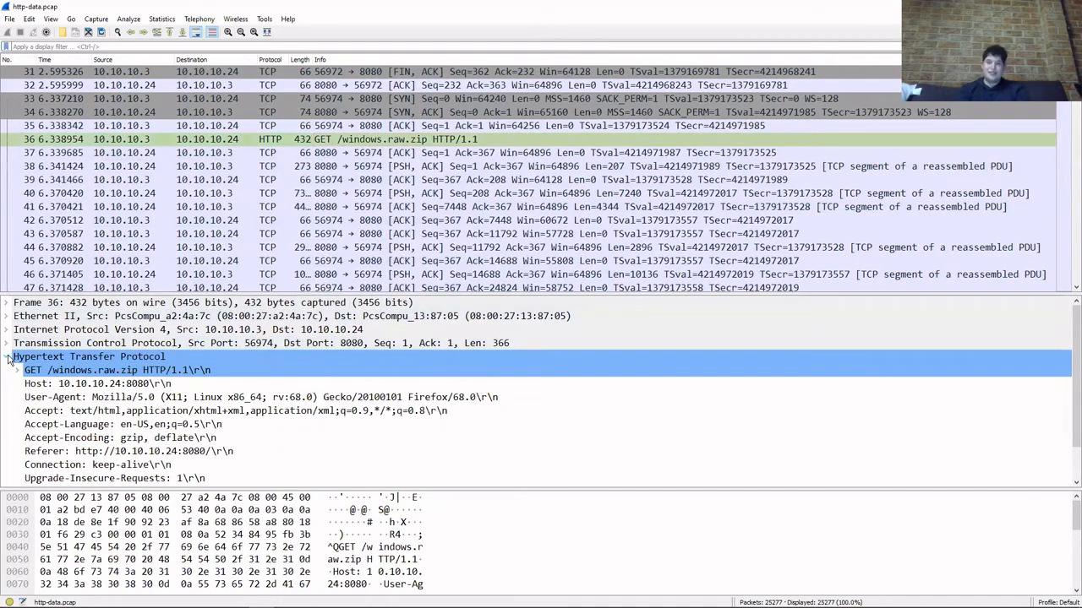
pyautogui.click(8, 357)
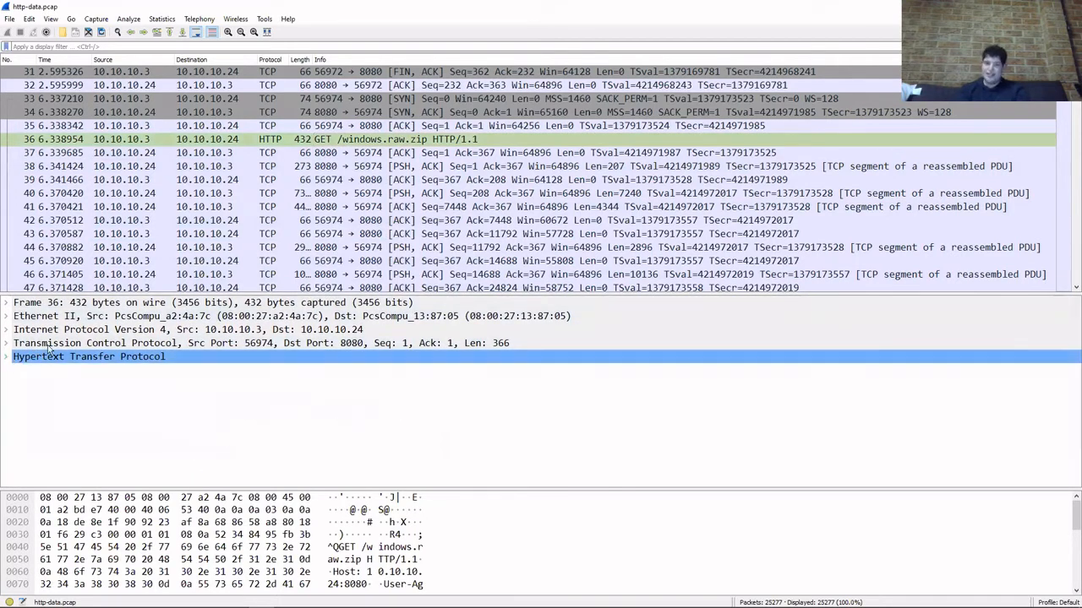
pyautogui.rightClick(485, 141)
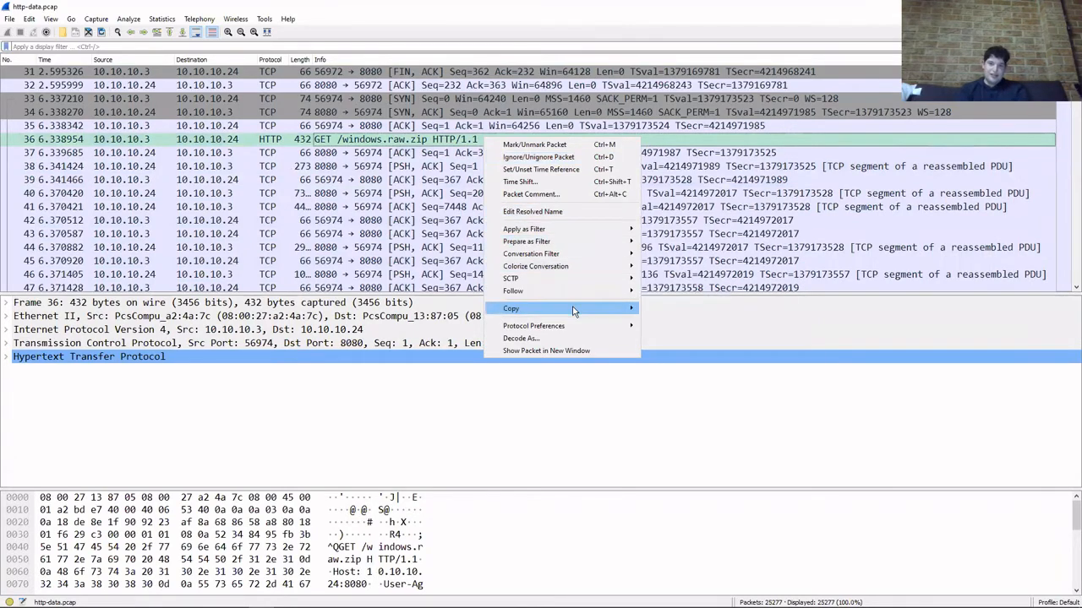
pyautogui.click(551, 337)
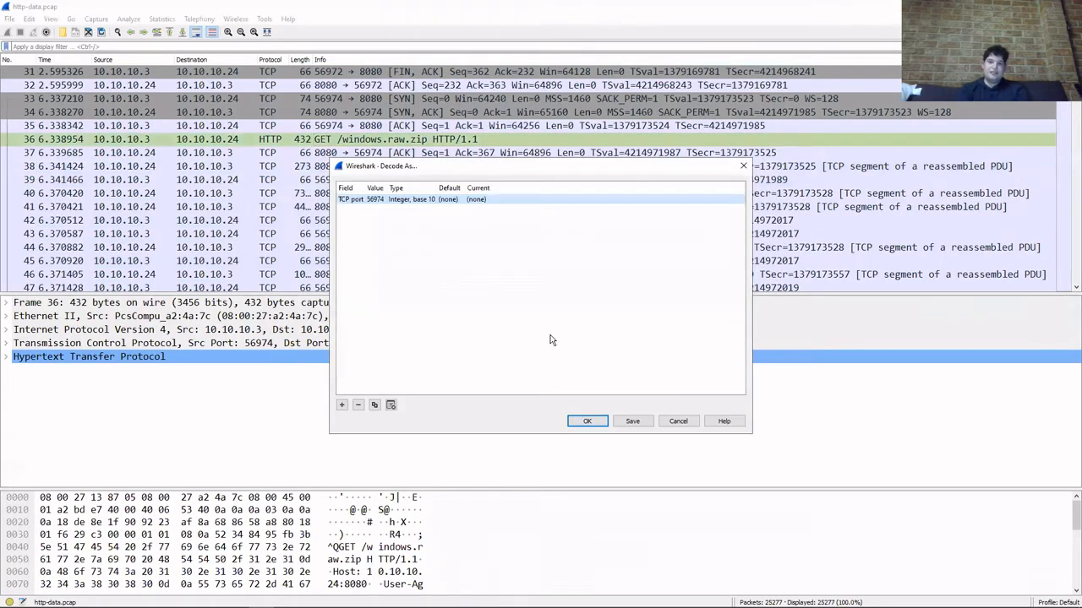
pyautogui.click(678, 421)
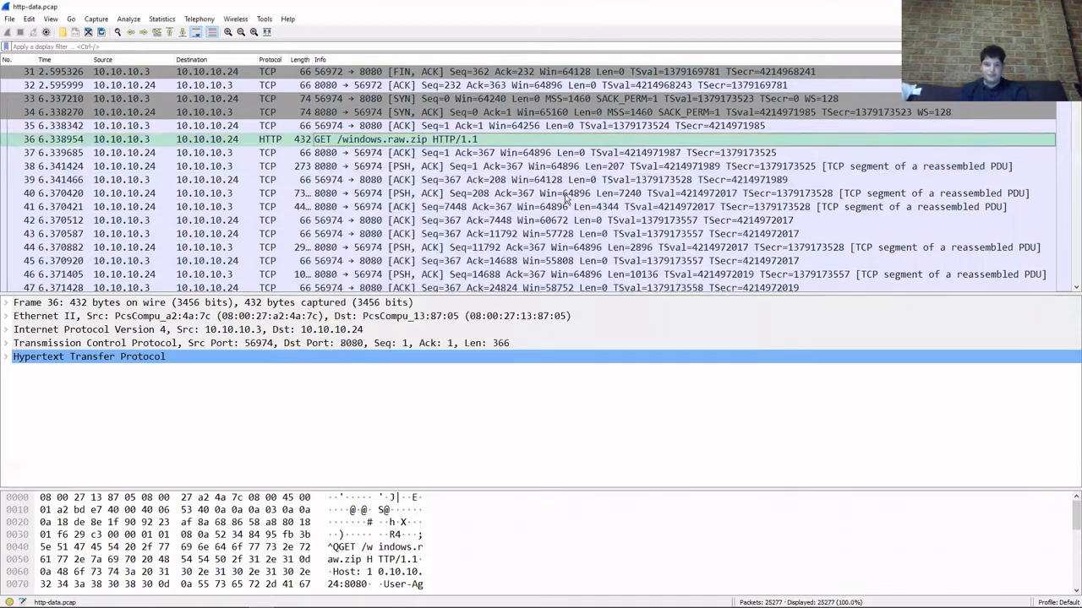
pyautogui.rightClick(514, 141)
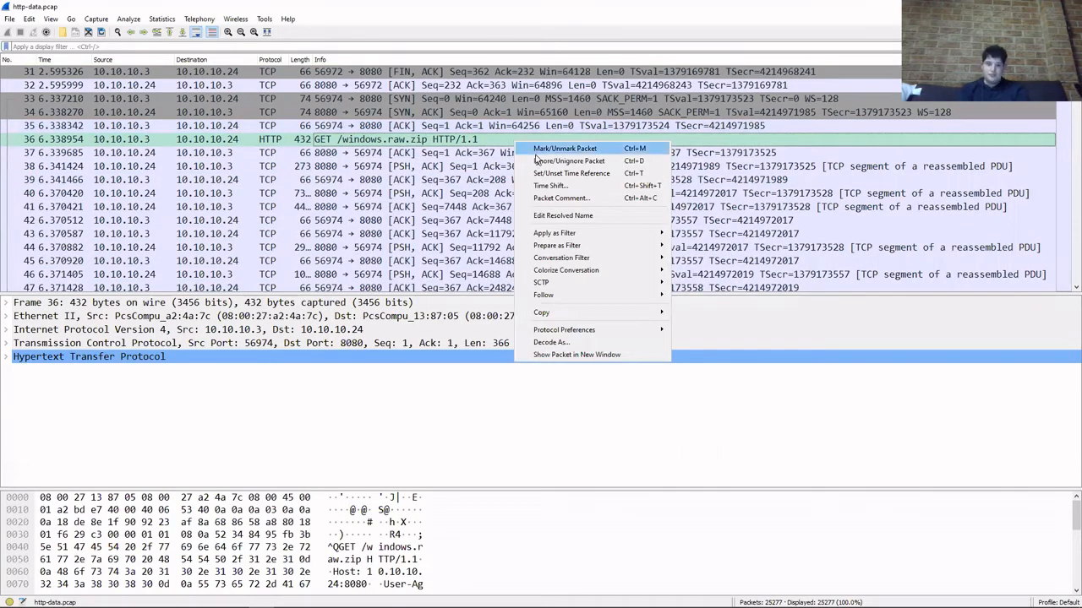
pyautogui.moveTo(585, 311)
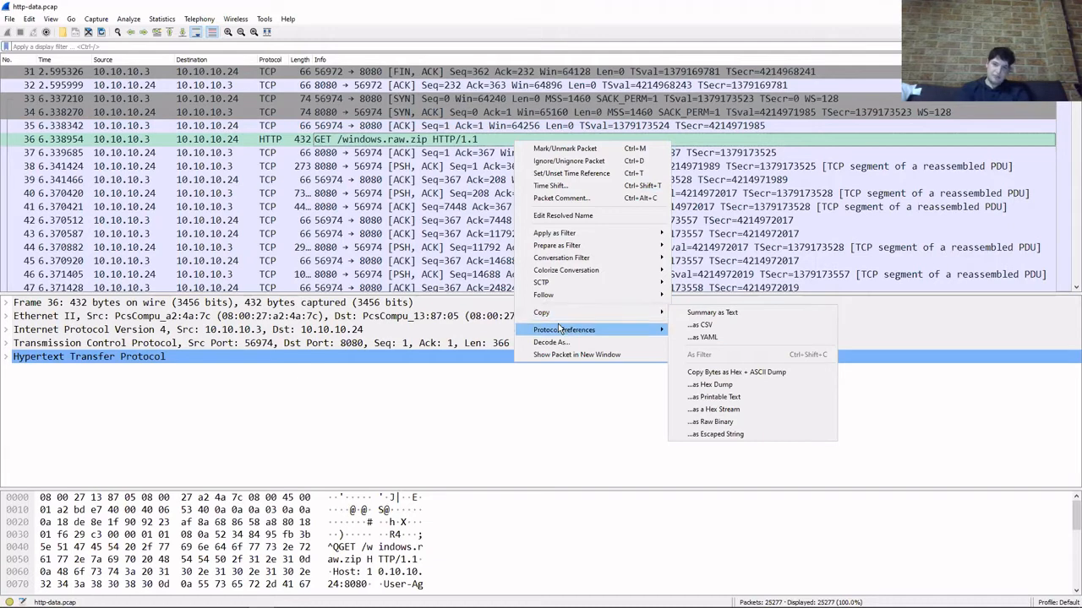
pyautogui.click(466, 423)
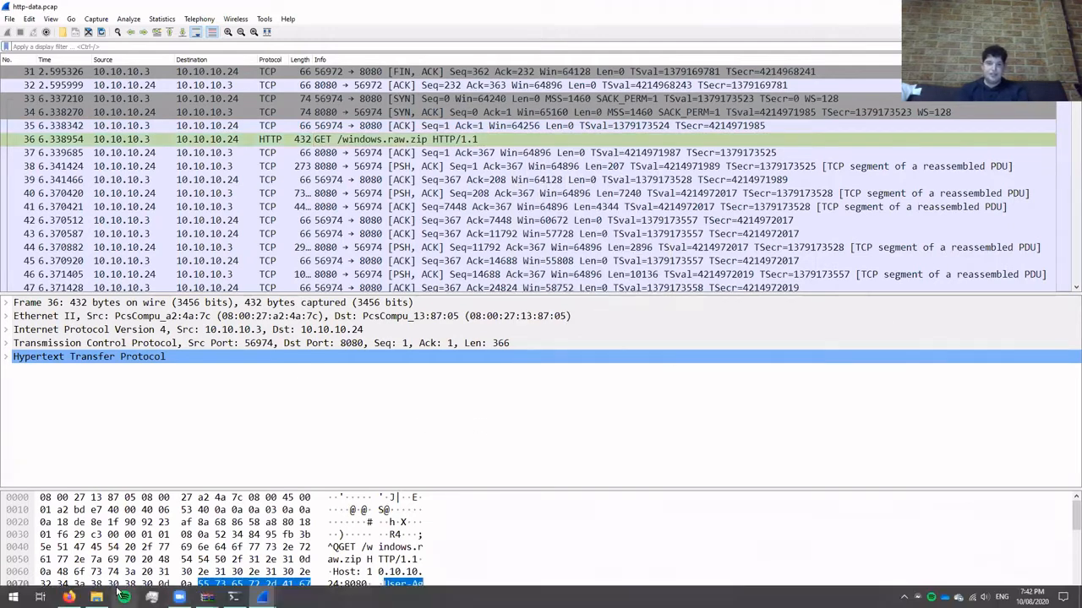
# Switch to File Explorer and open the Step3 folder on the Desktop to view its files.
pyautogui.click(97, 597)
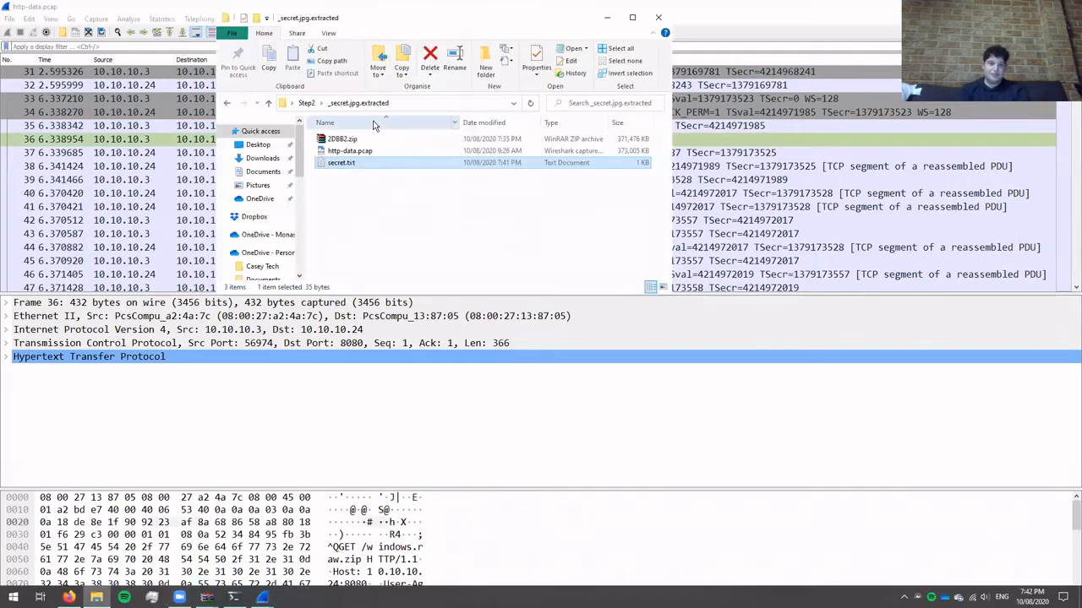
pyautogui.click(306, 102)
pyautogui.doubleClick(353, 170)
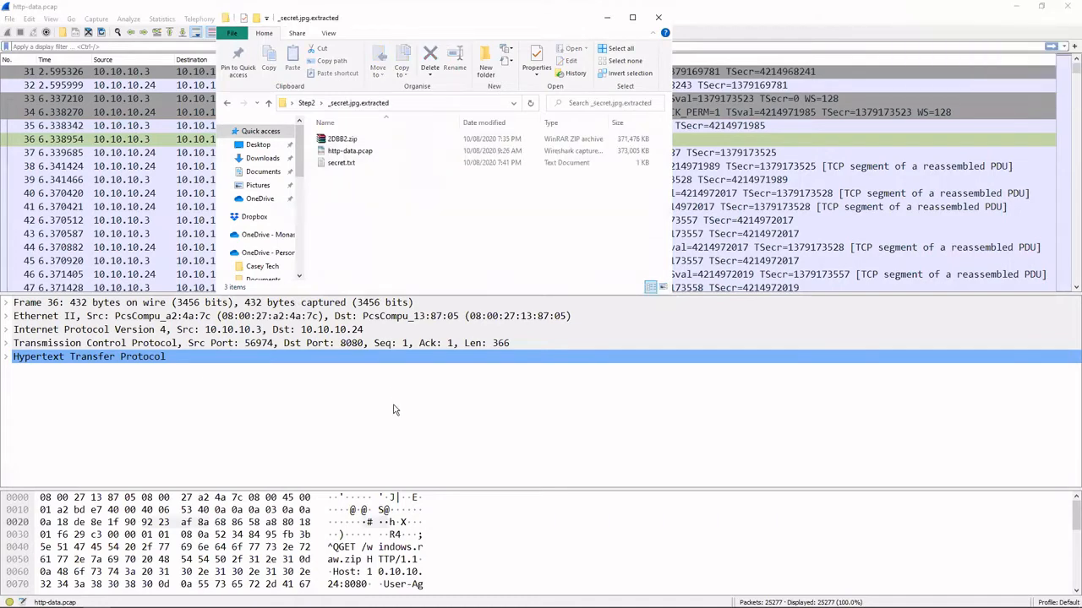
pyautogui.click(393, 410)
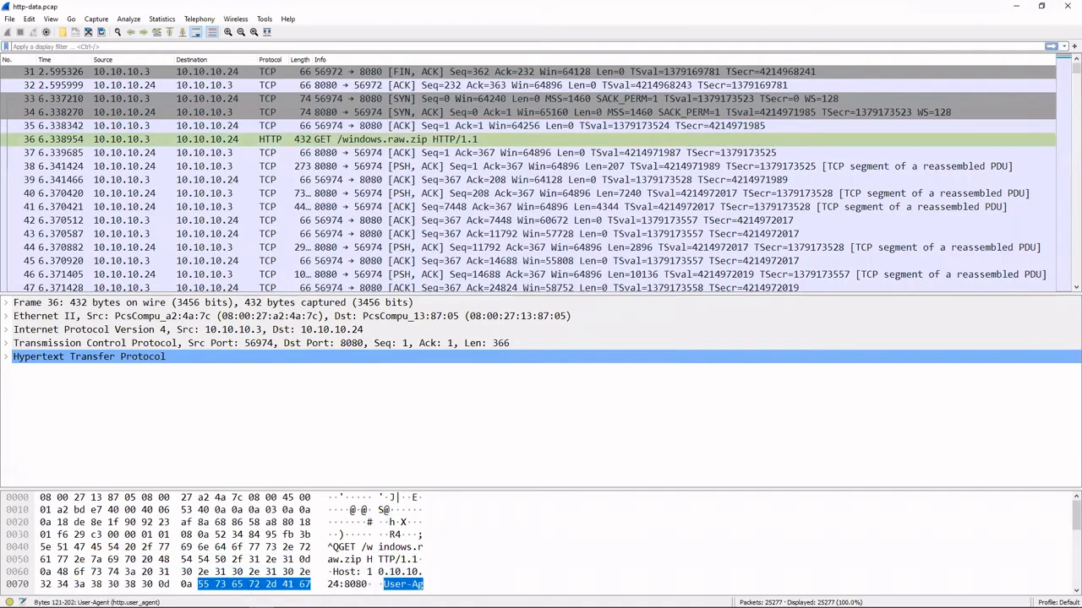
pyautogui.click(96, 598)
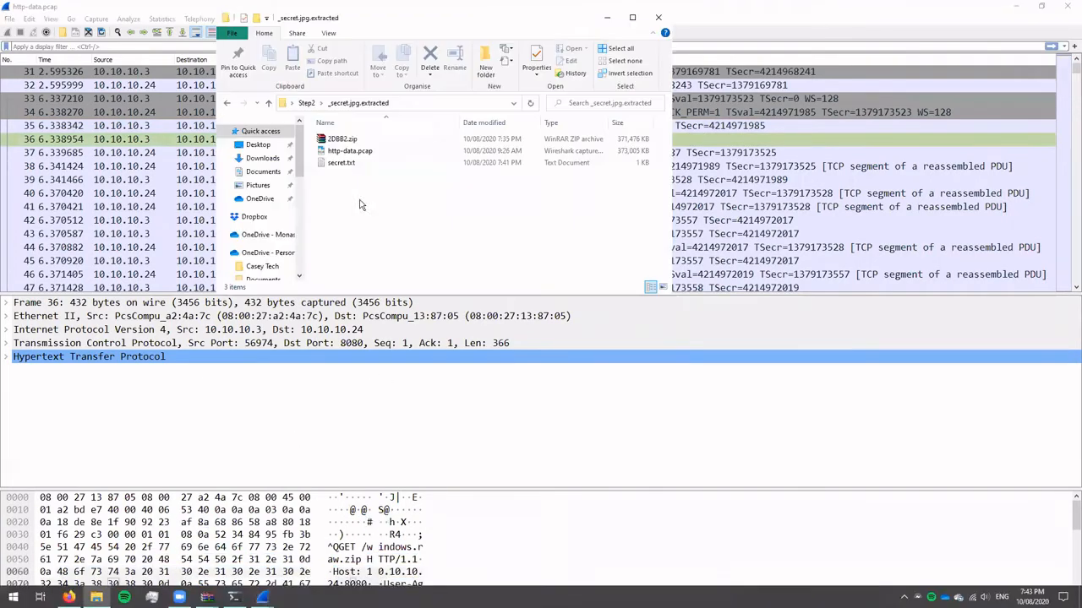
pyautogui.click(287, 104)
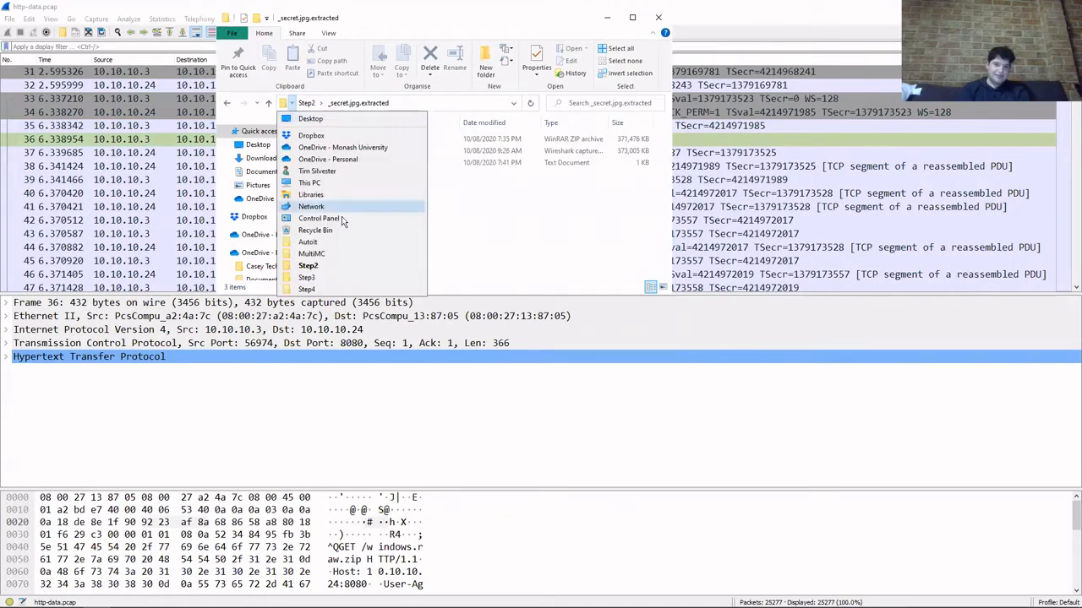
pyautogui.click(363, 286)
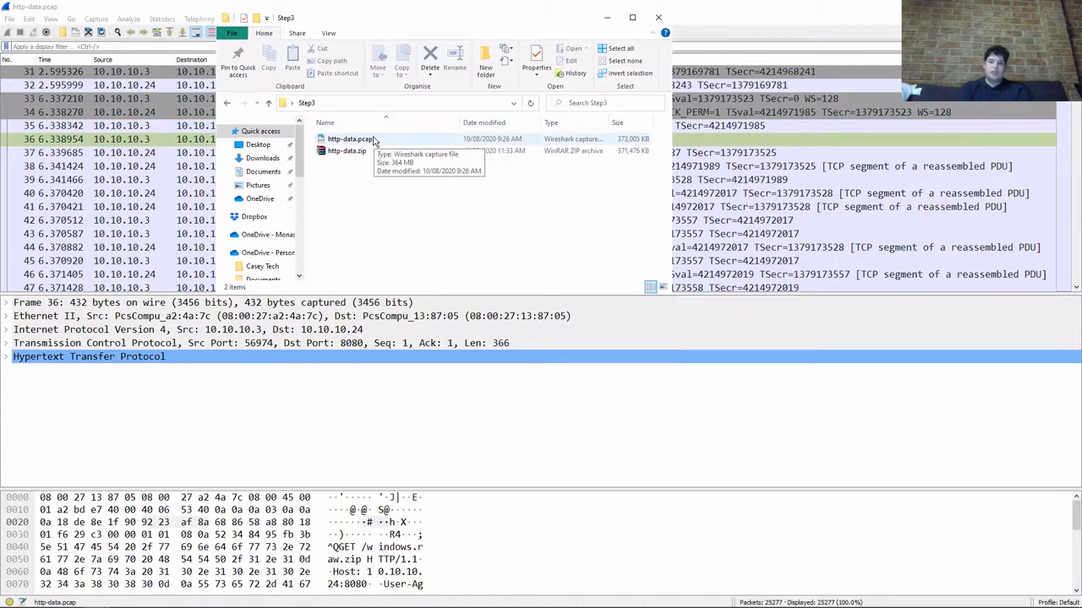
# Switch to the terminal, change to the ../Step4 directory, and close the File Explorer and Wireshark windows.
pyautogui.click(235, 595)
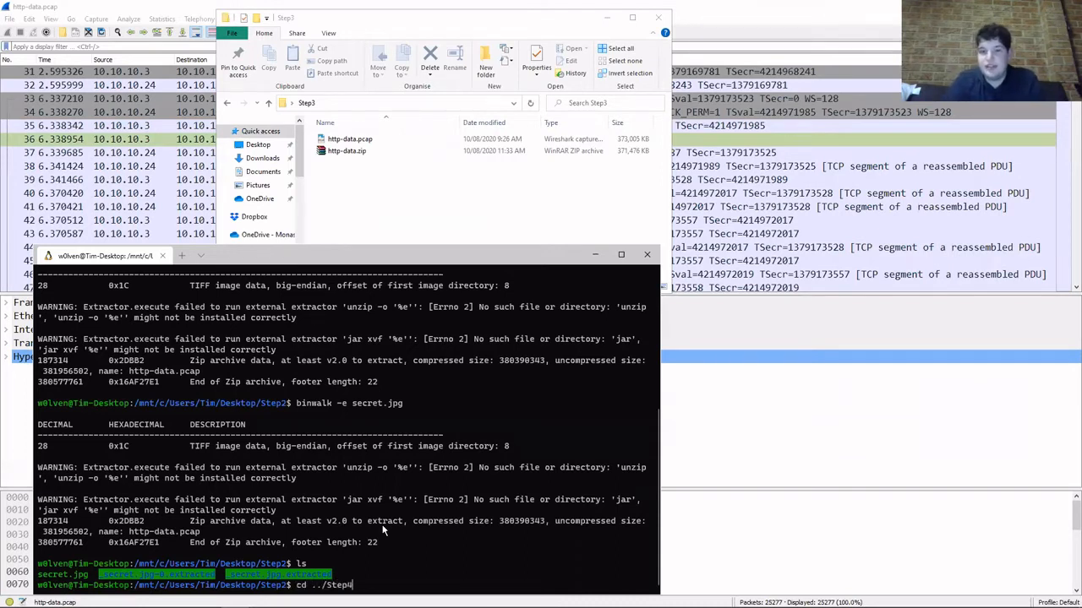
pyautogui.press('Return')
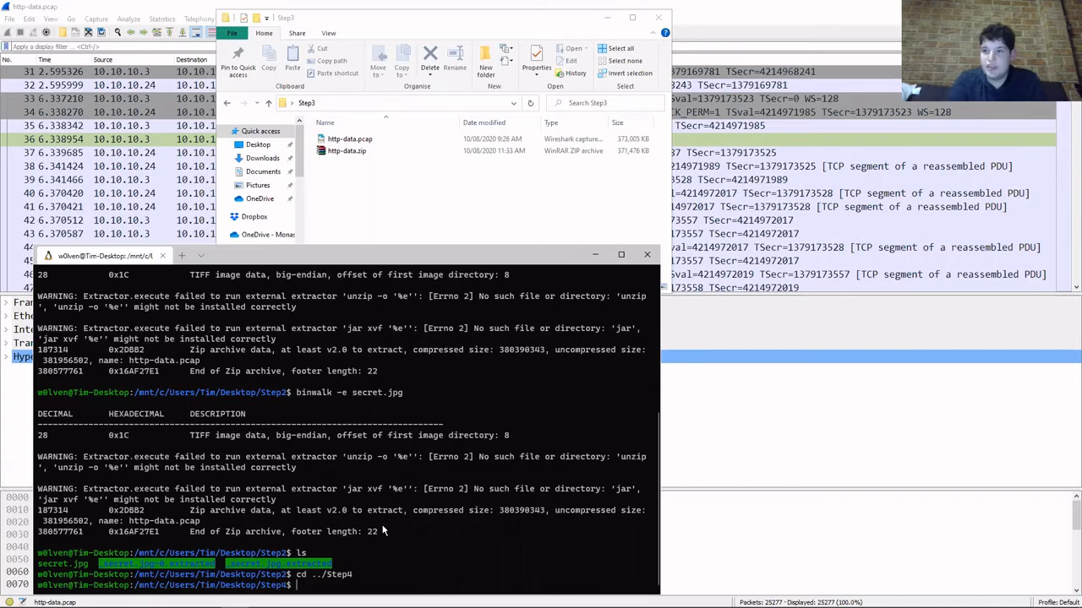
pyautogui.click(662, 14)
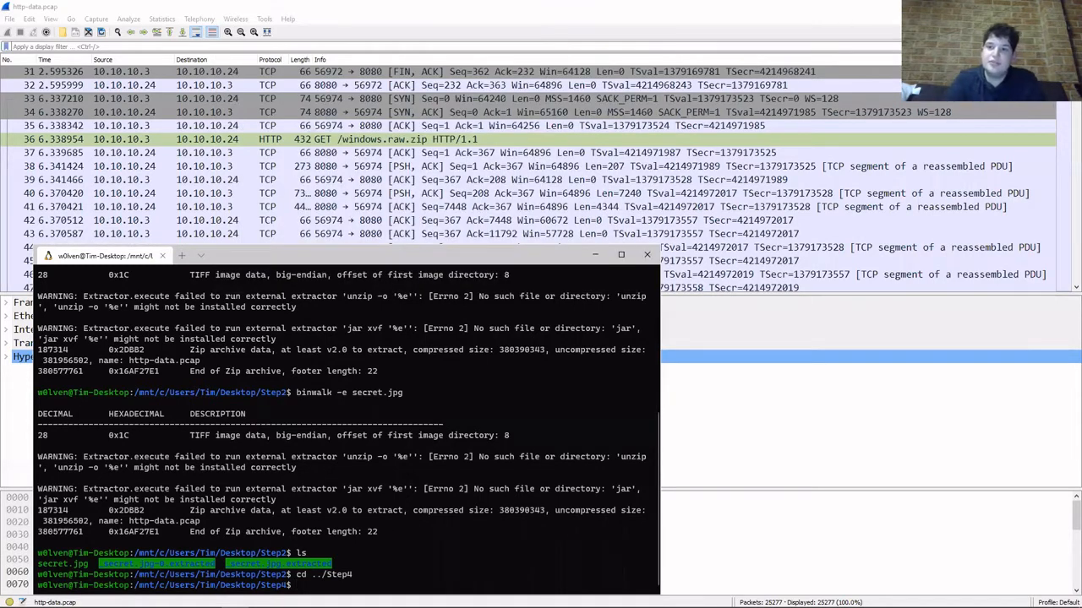
pyautogui.click(1068, 7)
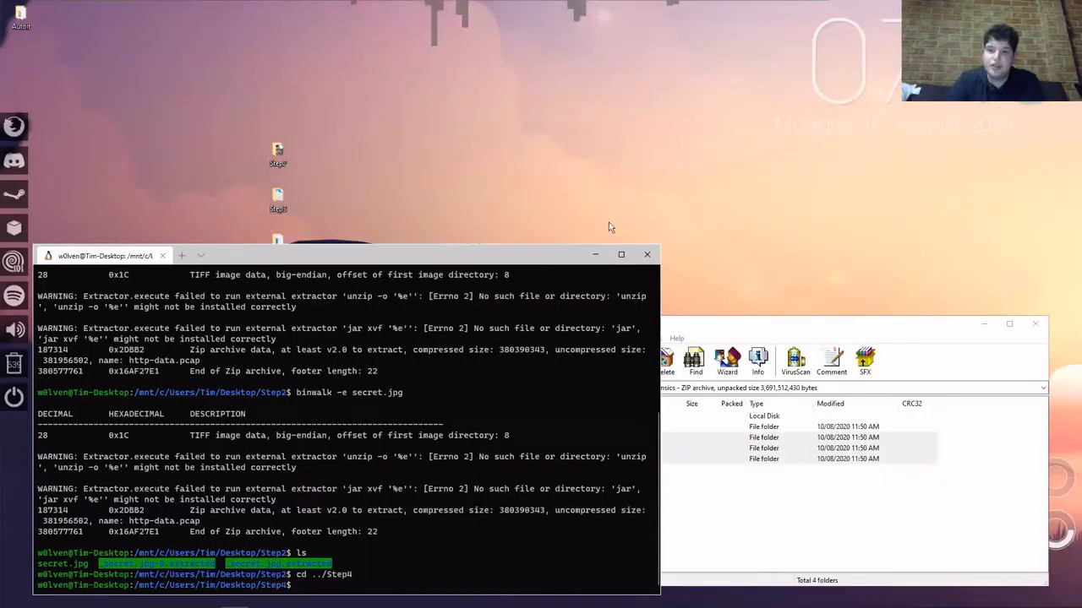
# Move the terminal window toward the middle of the desktop and list the files in the Step4 directory with ls.
pyautogui.moveTo(452, 257); pyautogui.dragTo(699, 61)
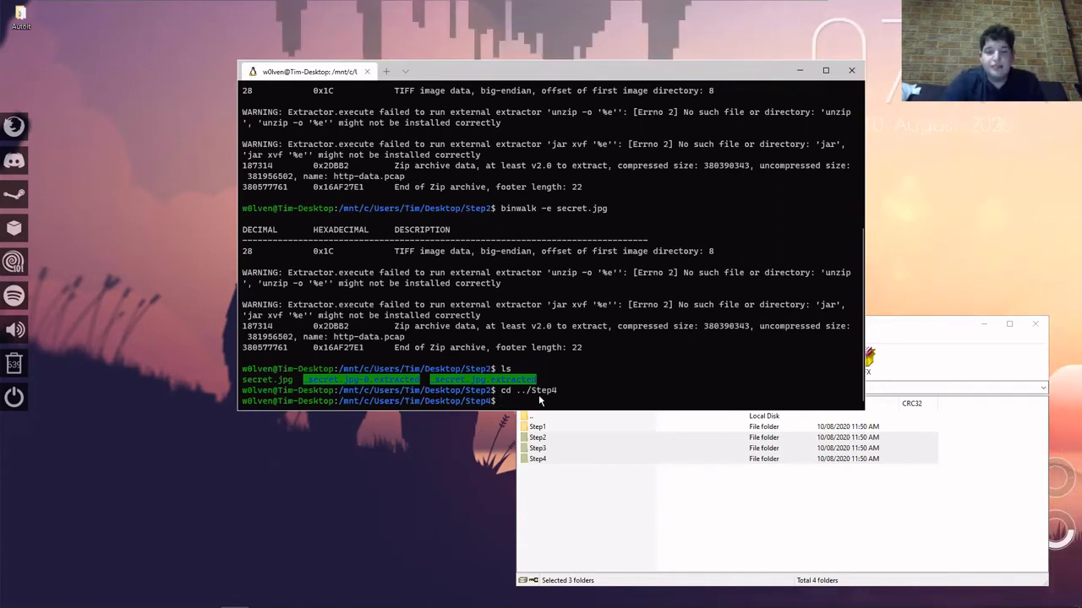
pyautogui.write('ls')
pyautogui.press('Return')
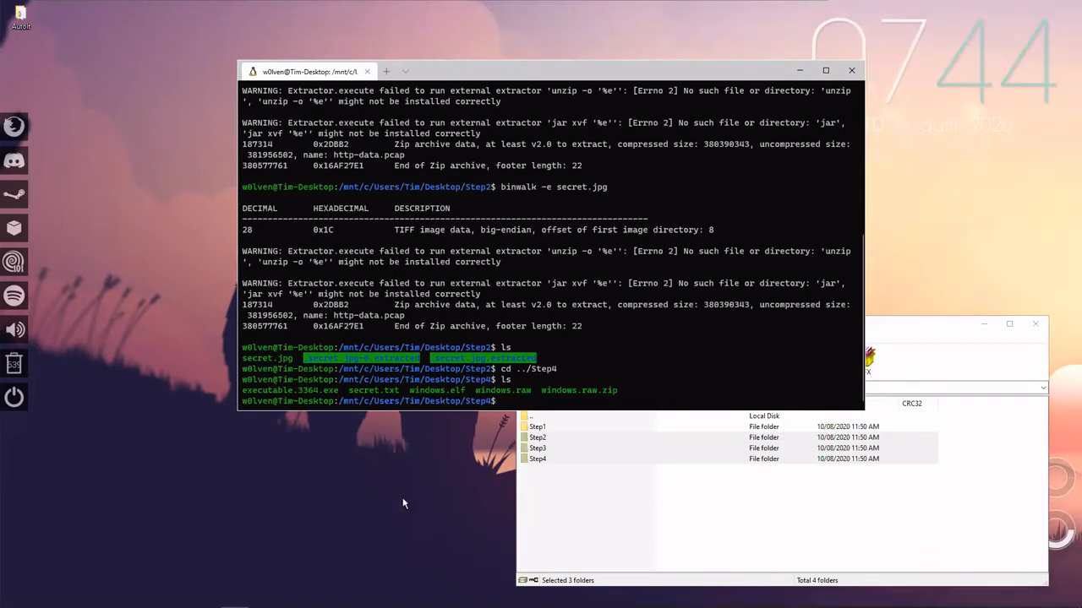
# Open a File Explorer window, go to the IT > Linux folder in the personal OneDrive and select the volatility and volatility3 folders for copying.
pyautogui.moveTo(143, 593)
pyautogui.click(103, 596)
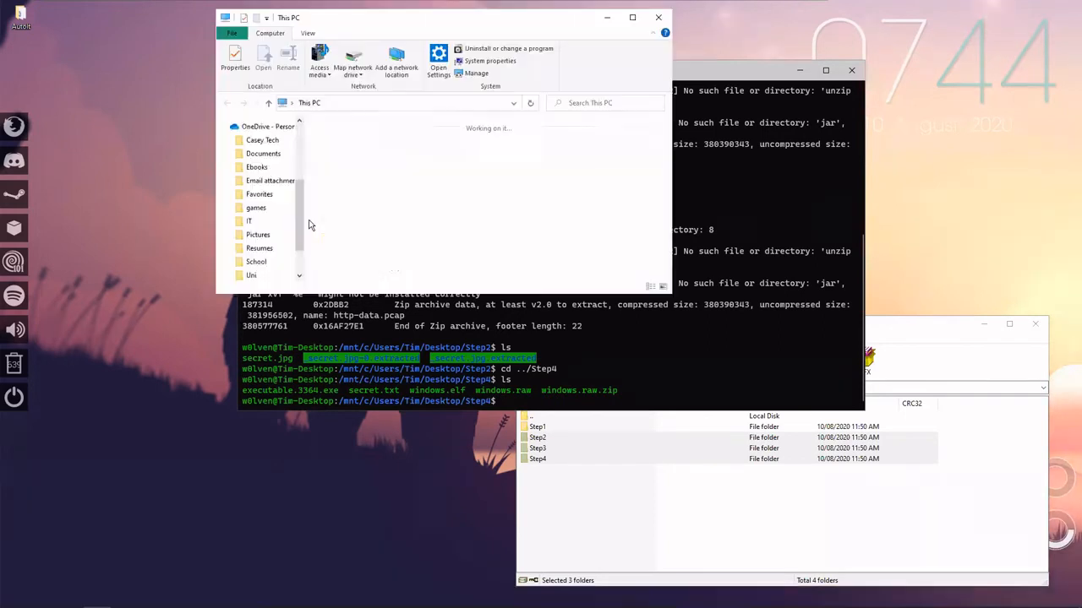
pyautogui.scroll(3, 254, 218)
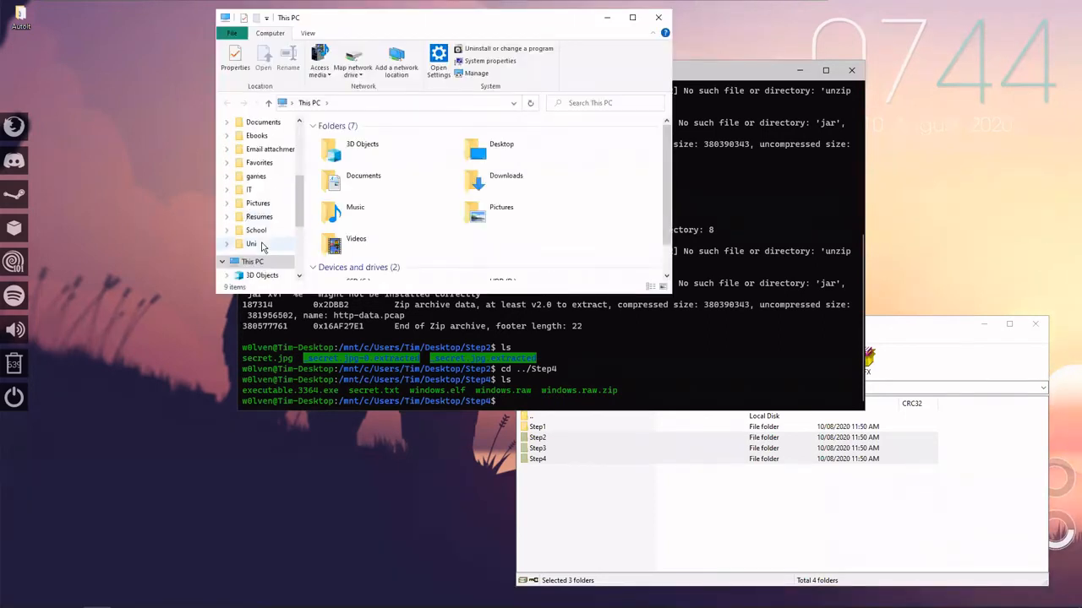
pyautogui.click(262, 245)
pyautogui.scroll(1, 256, 212)
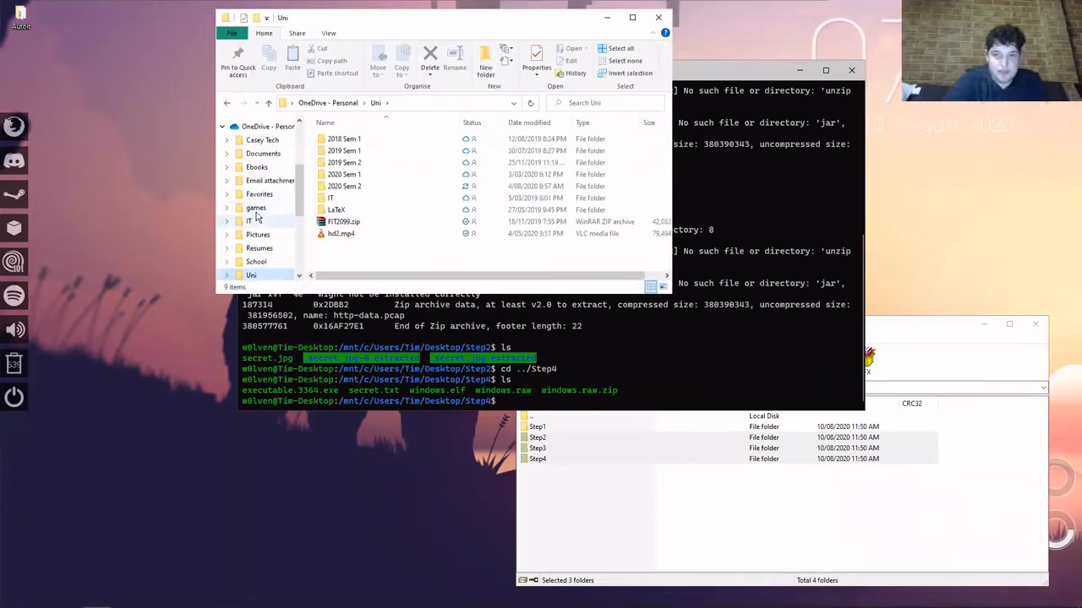
pyautogui.click(253, 220)
pyautogui.doubleClick(406, 173)
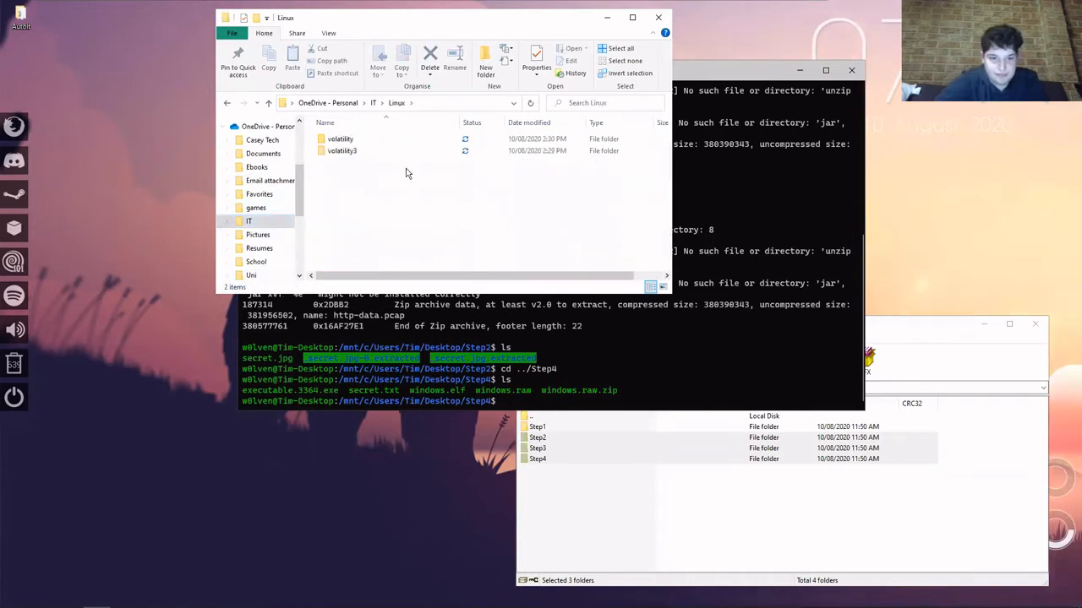
pyautogui.moveTo(365, 191); pyautogui.dragTo(340, 134)
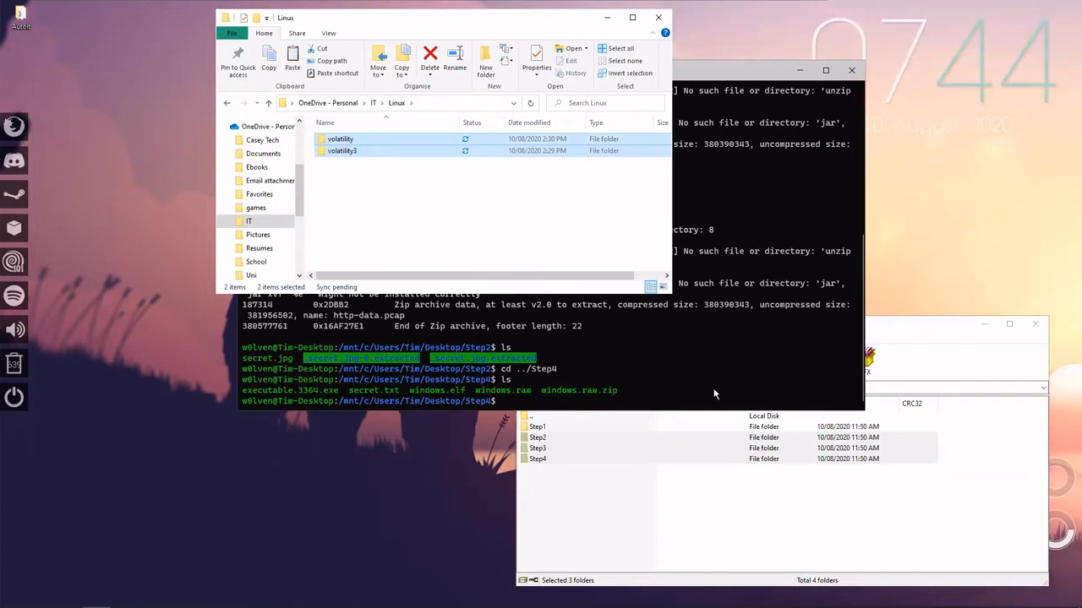
# Close the WinRAR archive window and paste the copied volatility and volatility3 folders into the Desktop's Step4 folder.
pyautogui.click(571, 402)
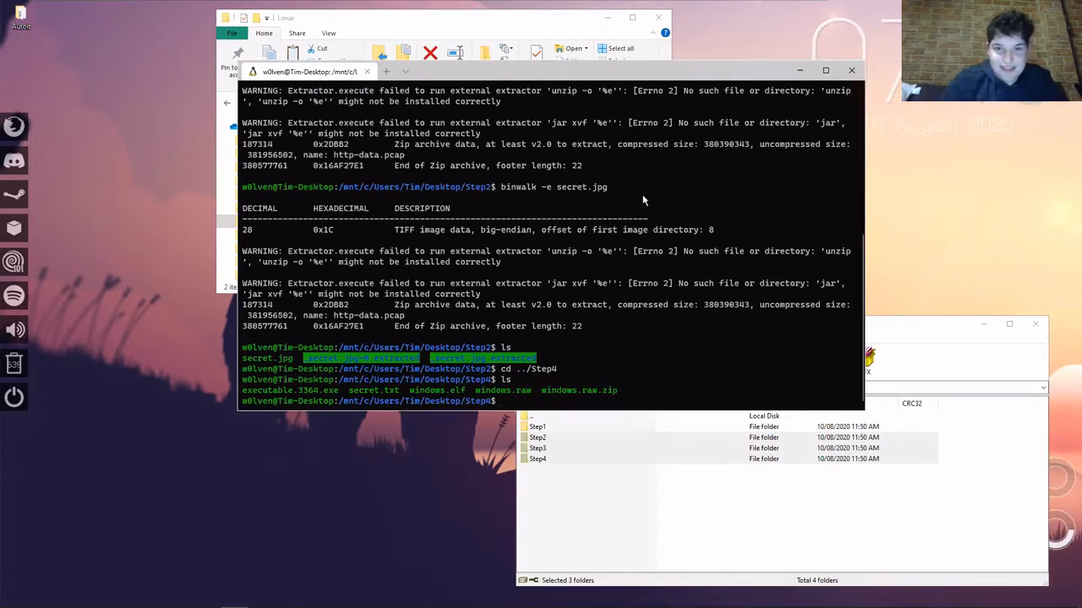
pyautogui.click(477, 29)
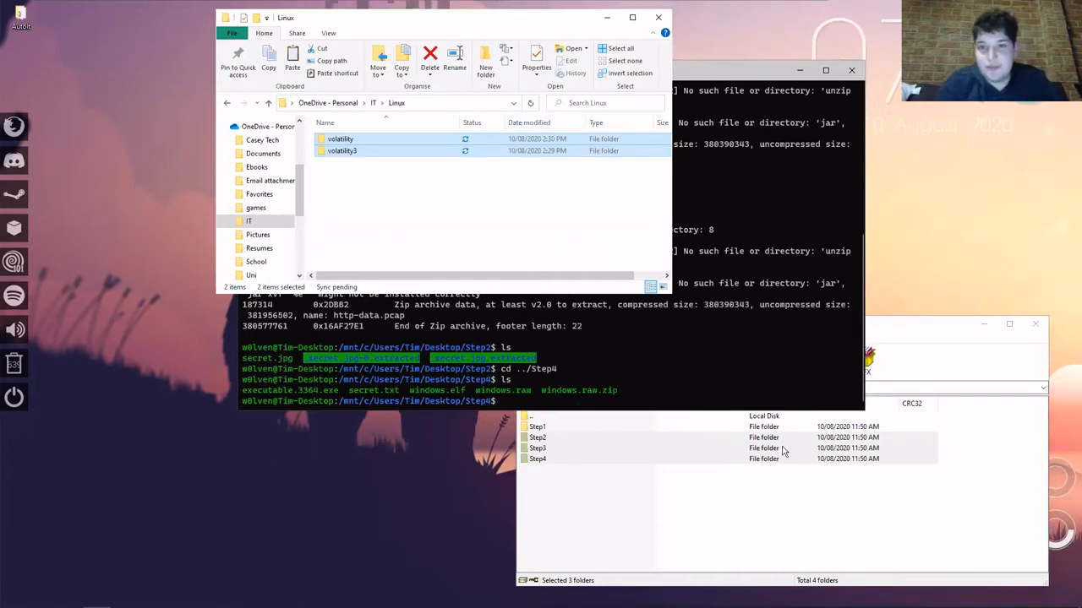
pyautogui.click(1034, 323)
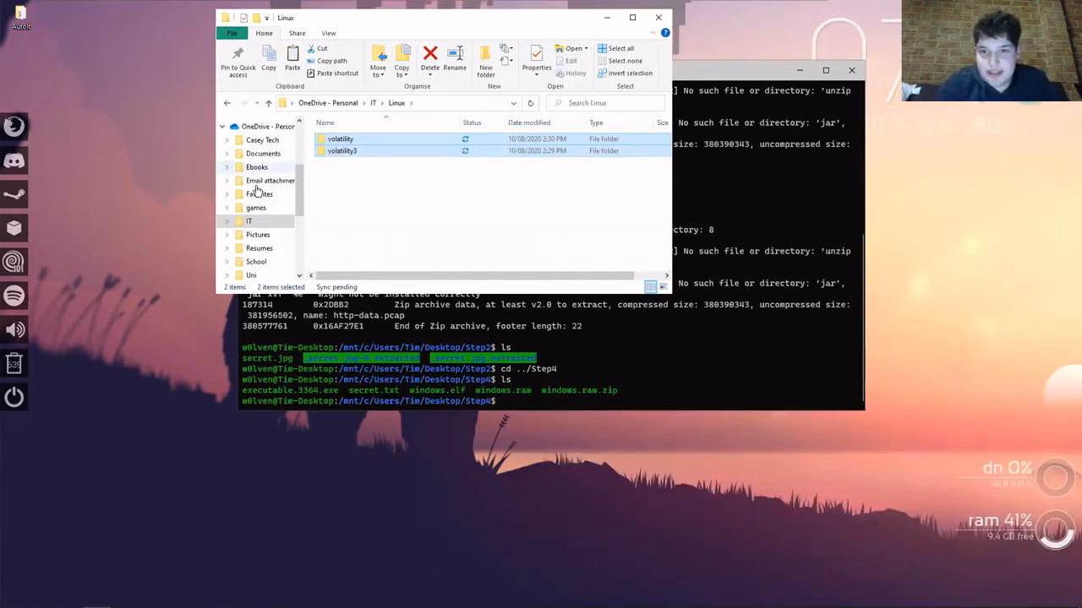
pyautogui.scroll(5, 256, 184)
pyautogui.click(257, 144)
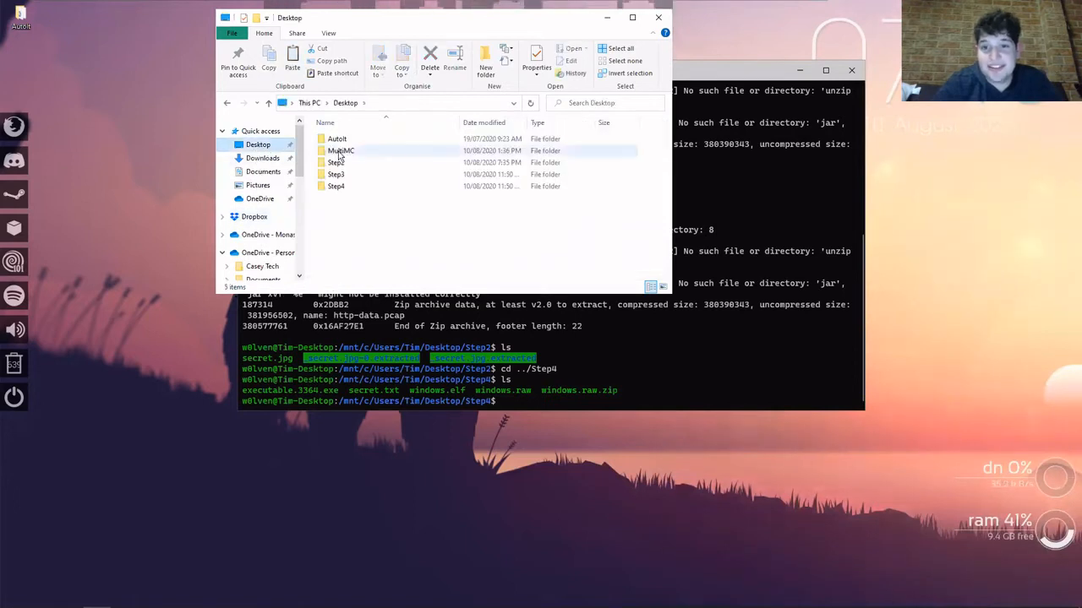
pyautogui.doubleClick(347, 187)
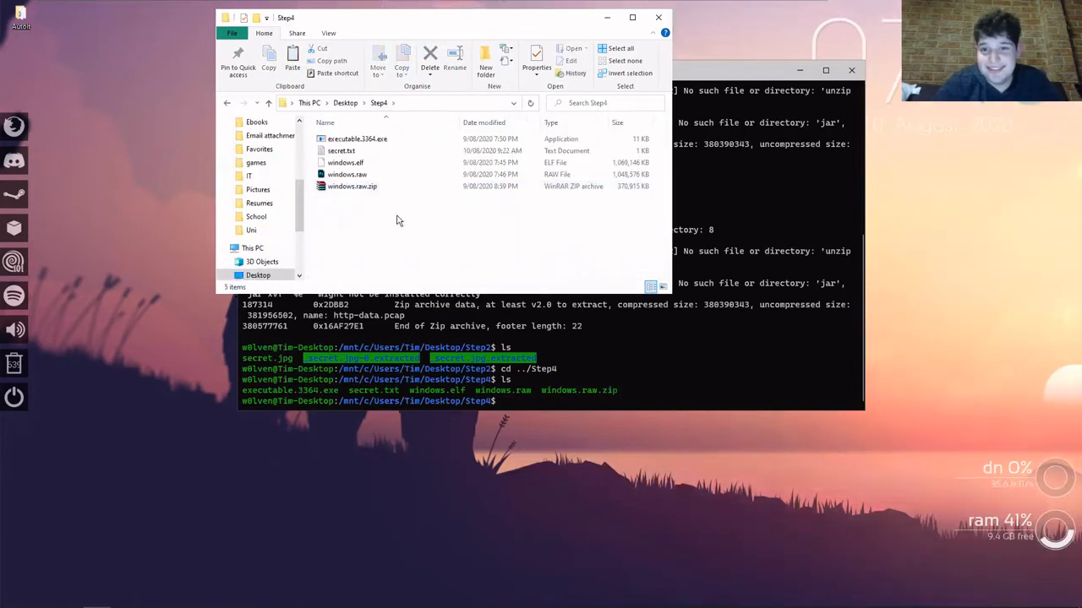
pyautogui.hotkey('ctrl', 'v')
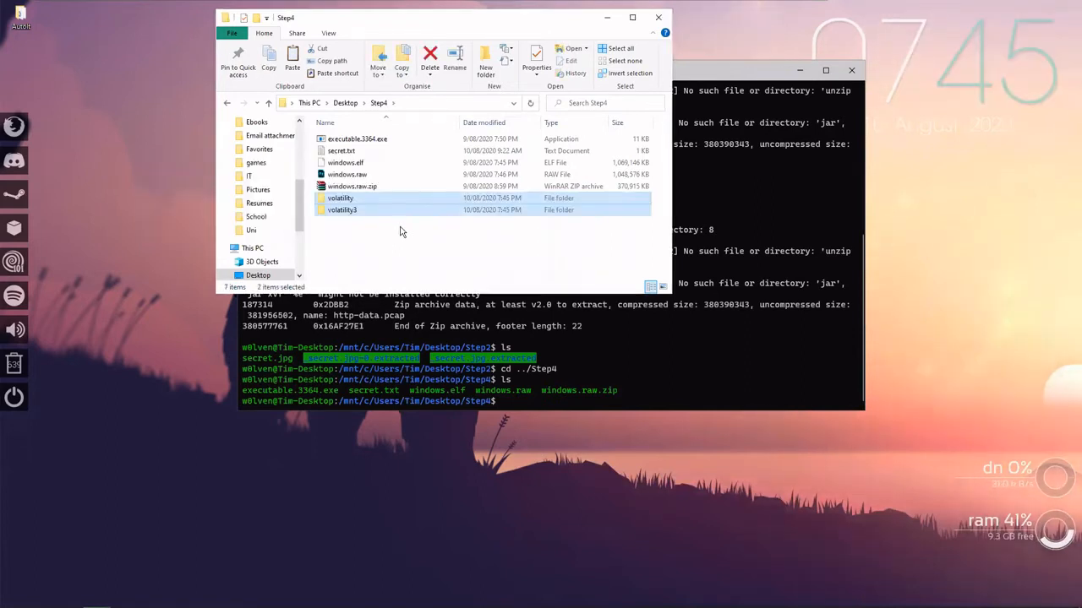
pyautogui.click(401, 232)
# Bring the terminal in front of File Explorer, move it lower on the desktop and focus its Step4 prompt.
pyautogui.click(696, 68)
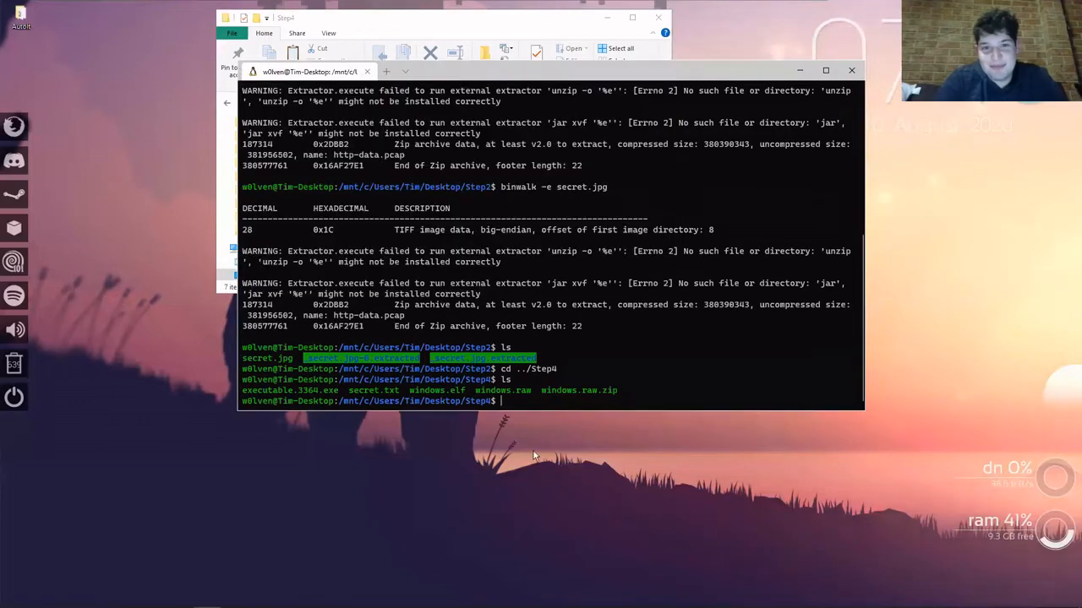
pyautogui.moveTo(550, 73); pyautogui.dragTo(571, 155)
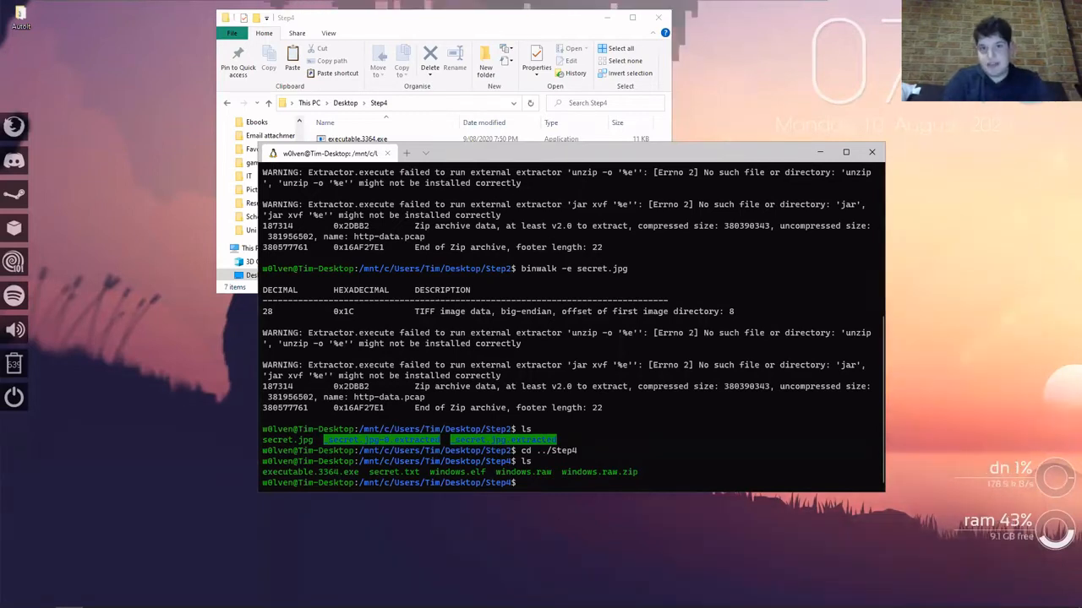
pyautogui.hotkey('alt', 'Tab')
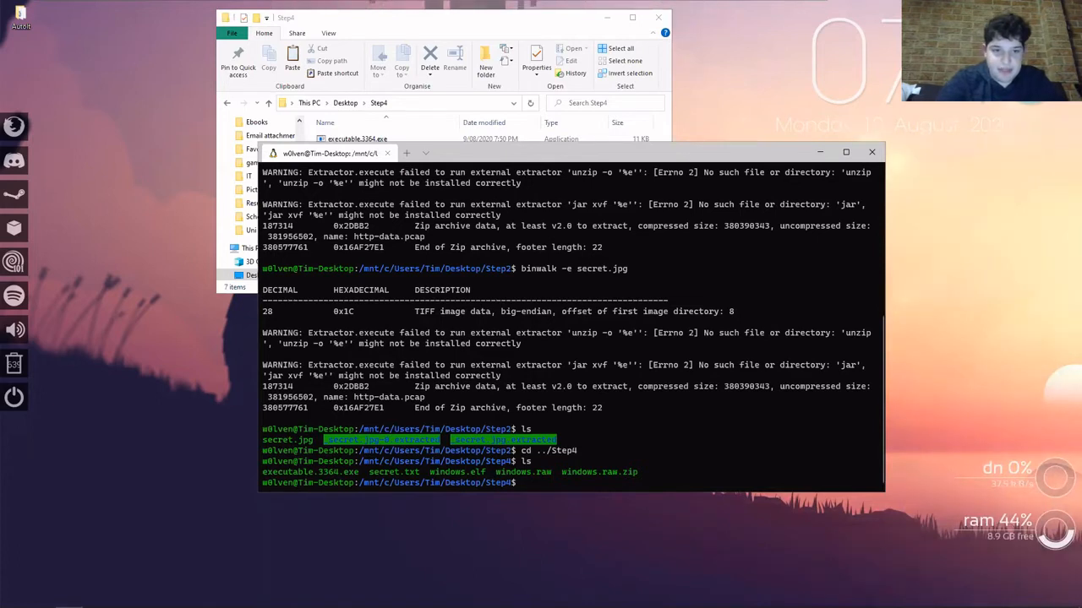
pyautogui.click(572, 483)
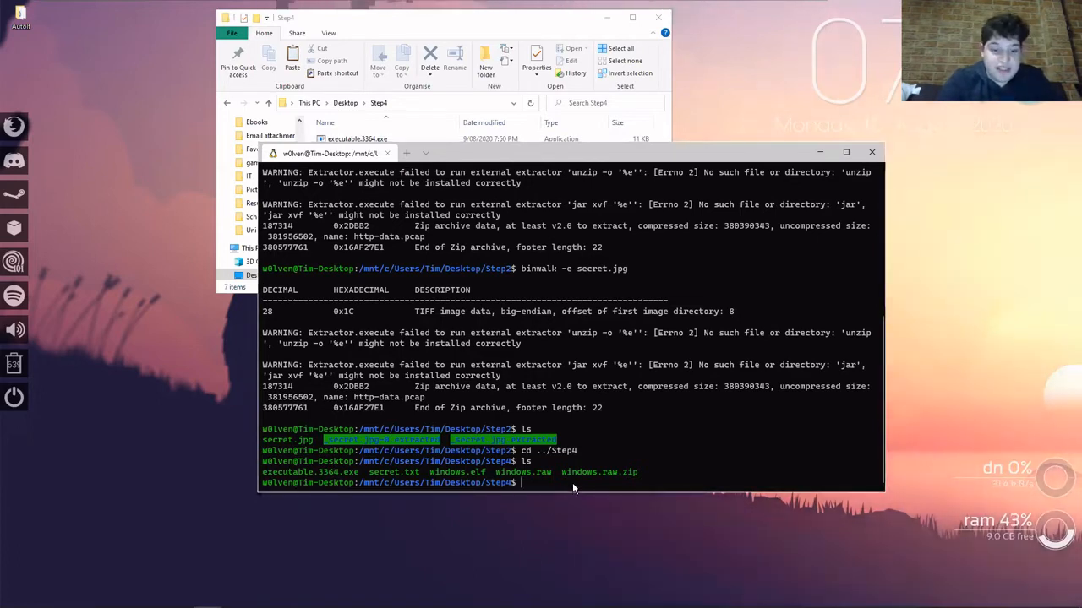
pyautogui.write('python3')
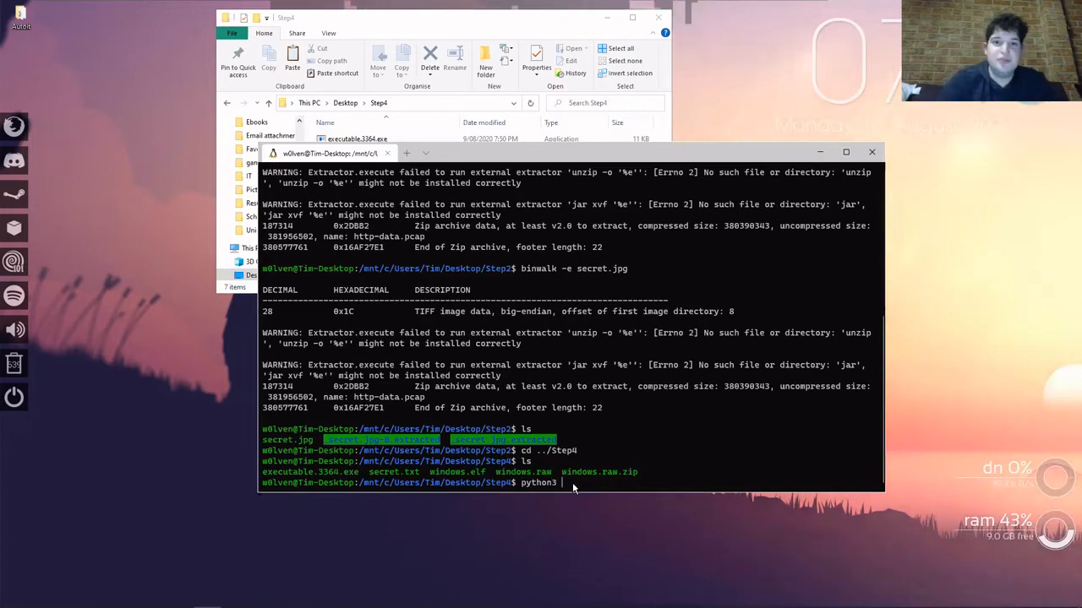
pyautogui.write(' vo')
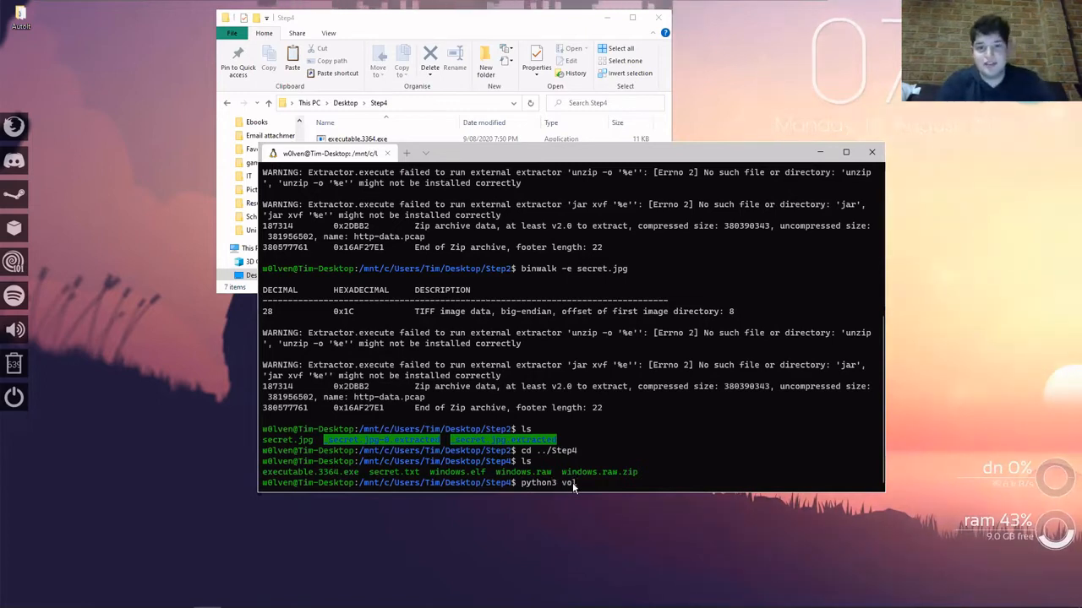
pyautogui.write('l.')
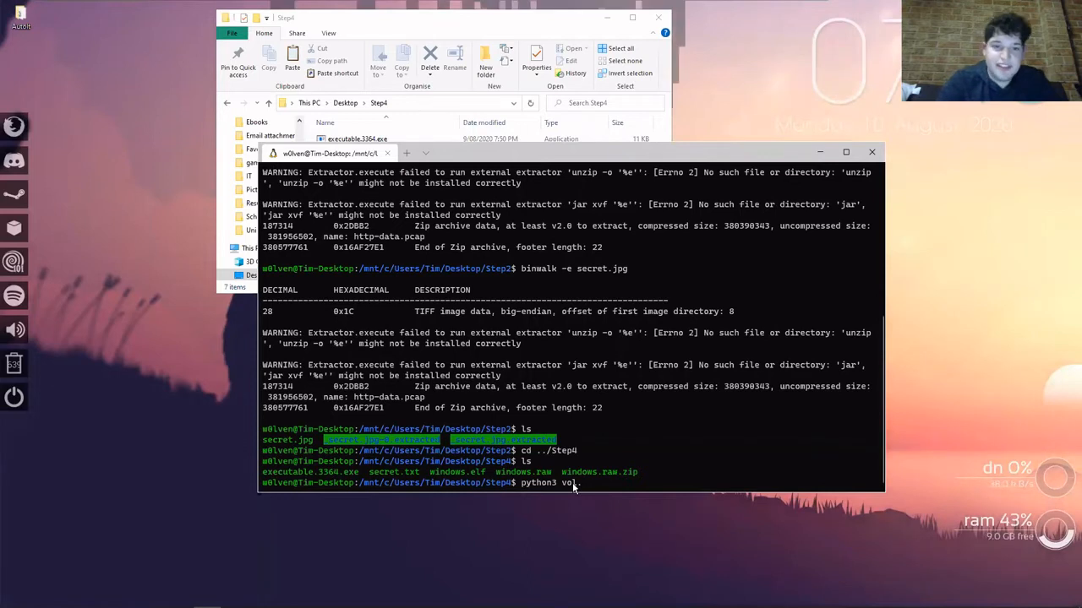
pyautogui.press('BackSpace')
pyautogui.press('BackSpace')
pyautogui.press('BackSpace')
pyautogui.press('BackSpace')
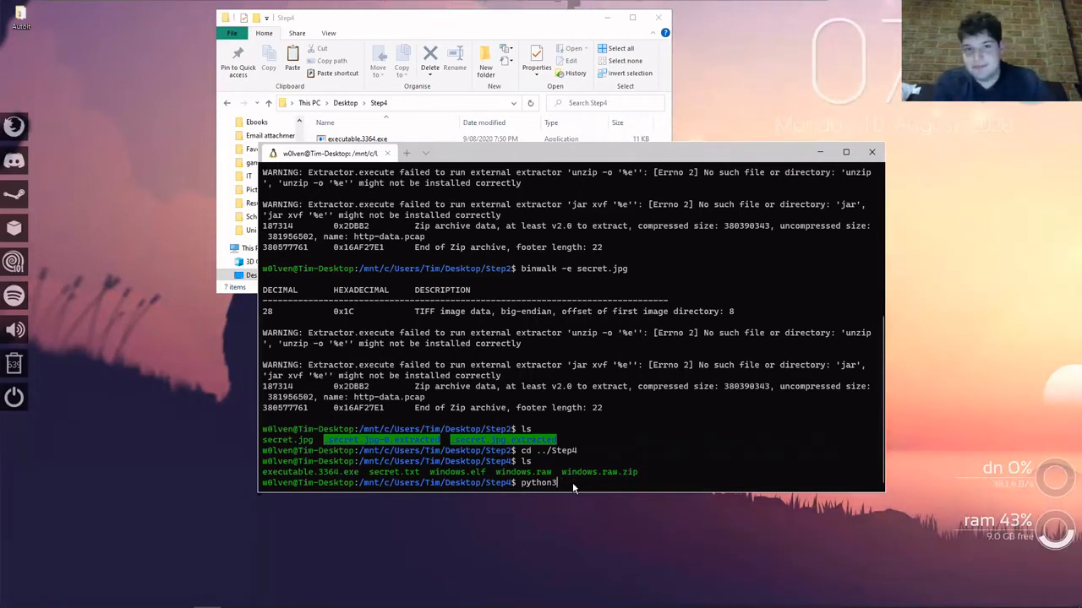
pyautogui.press('BackSpace')
pyautogui.press('BackSpace')
pyautogui.press('BackSpace')
pyautogui.press('BackSpace')
pyautogui.press('BackSpace')
pyautogui.press('BackSpace')
pyautogui.press('BackSpace')
pyautogui.press('BackSpace')
# Change into the volatility3 directory inside Step4.
pyautogui.write('cd vola')
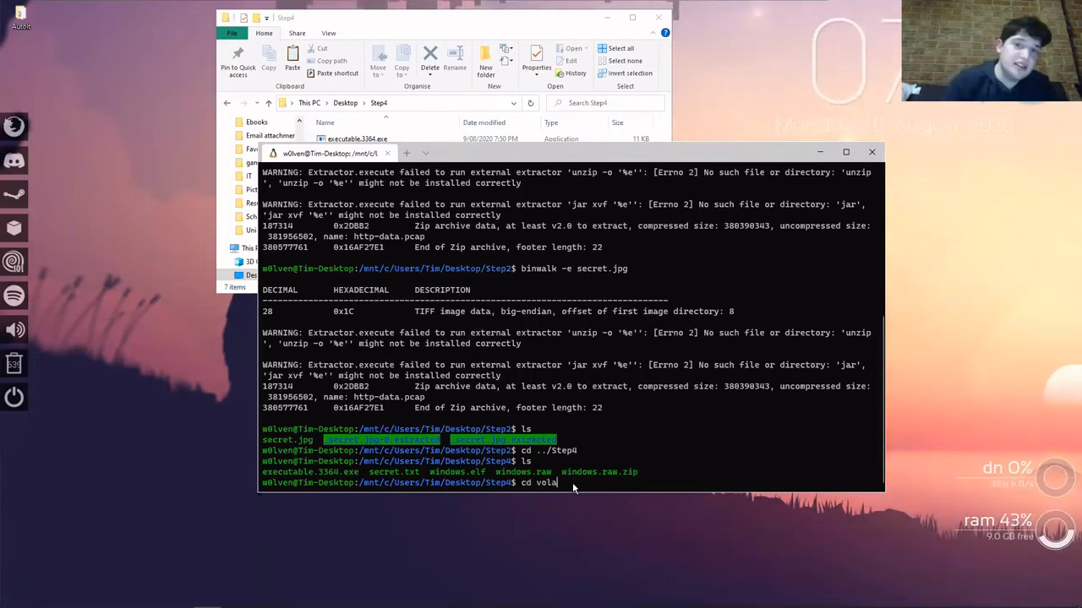
pyautogui.write('tility3')
pyautogui.press('Return')
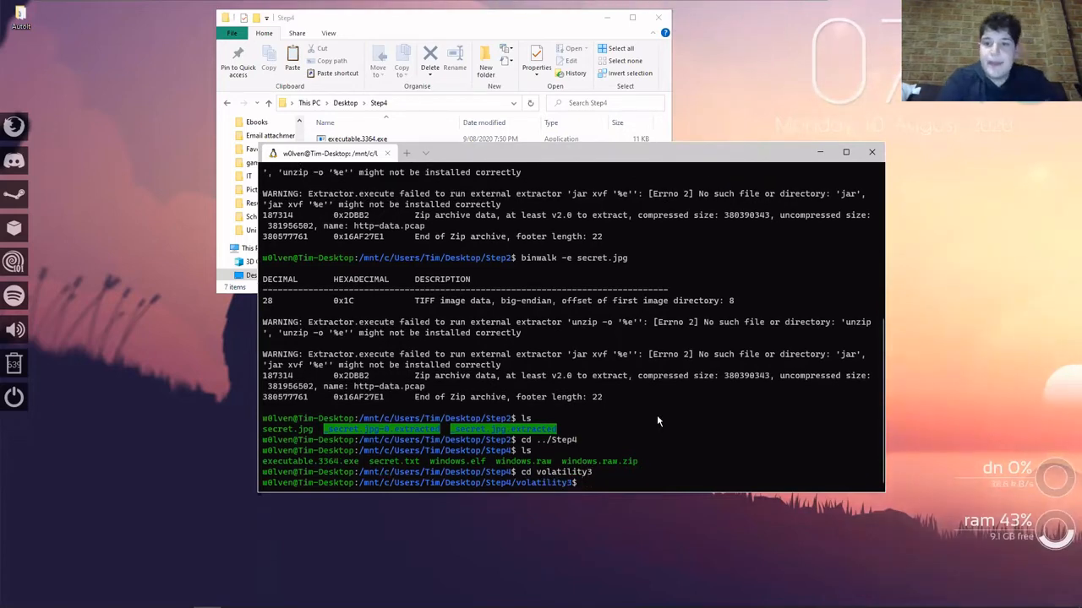
# Try to install Volatility 3 by running ./setup.py --install in the volatility3 directory.
pyautogui.hotkey('alt', 'Tab')
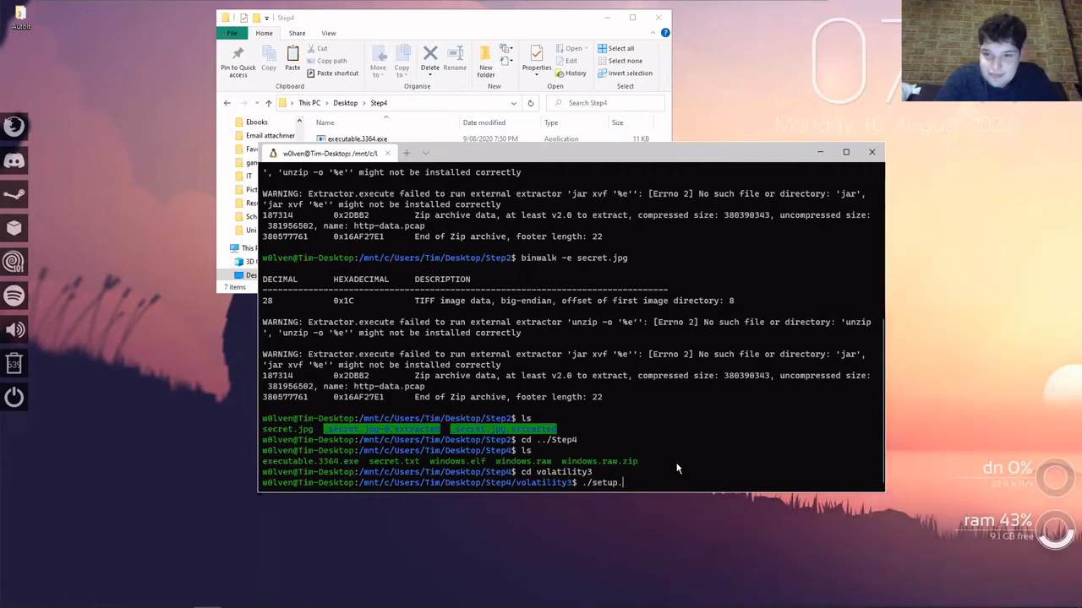
pyautogui.write('py')
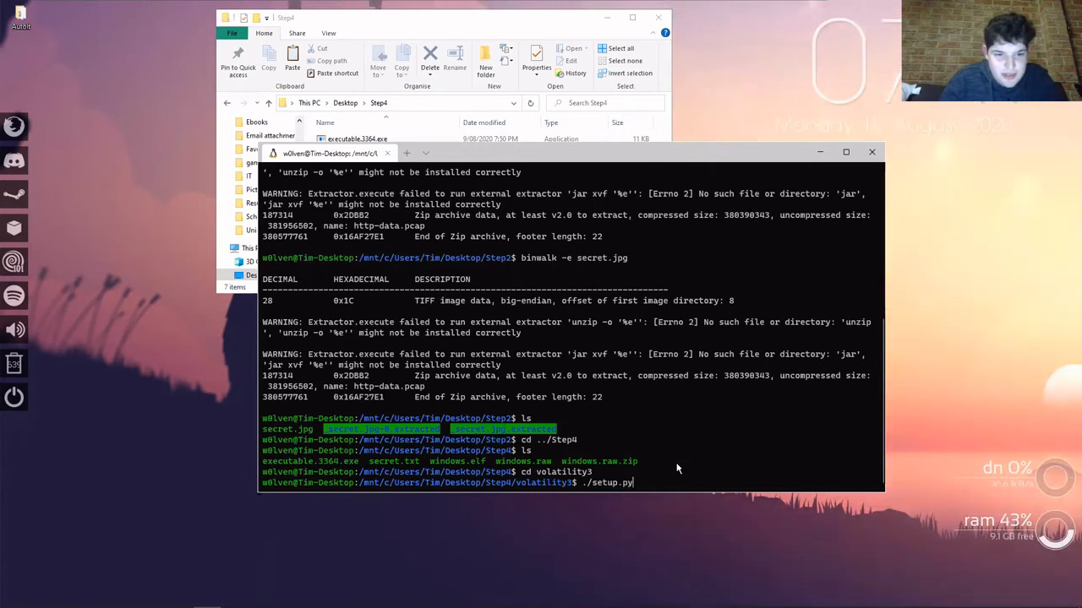
pyautogui.write('--install')
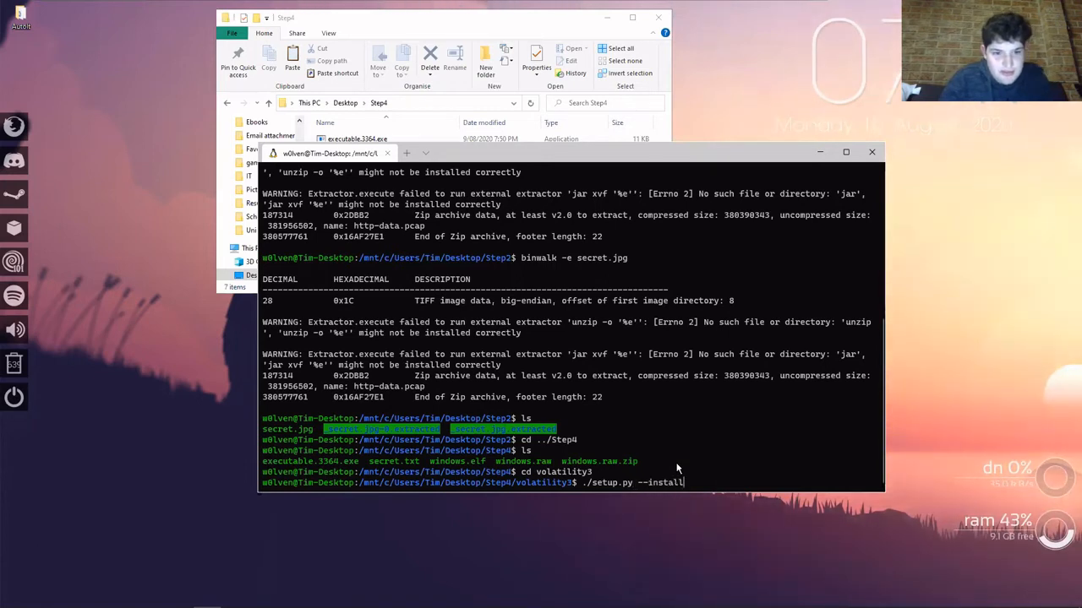
pyautogui.press('Return')
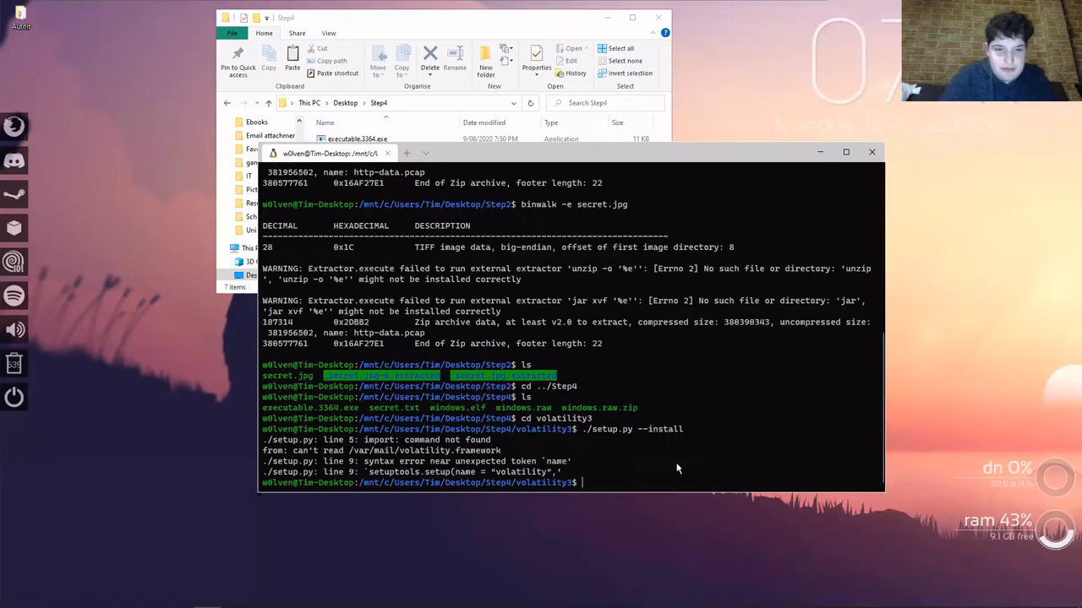
pyautogui.hotkey('alt', 'Tab')
pyautogui.press('Escape')
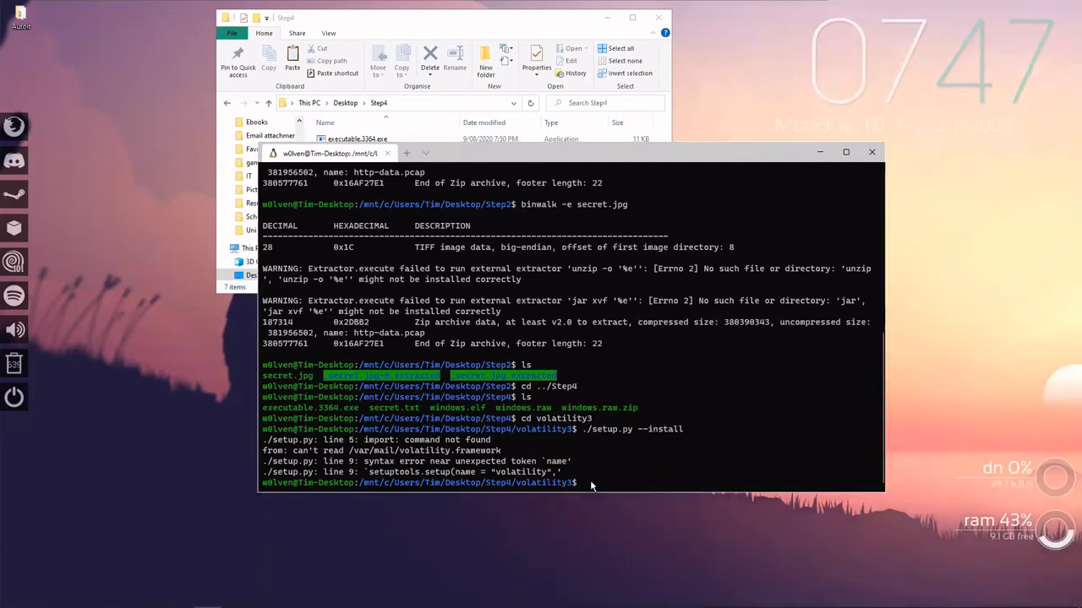
# Run python3 vol.py -f windows.raw in the volatility3 directory without specifying a plugin.
pyautogui.write('python')
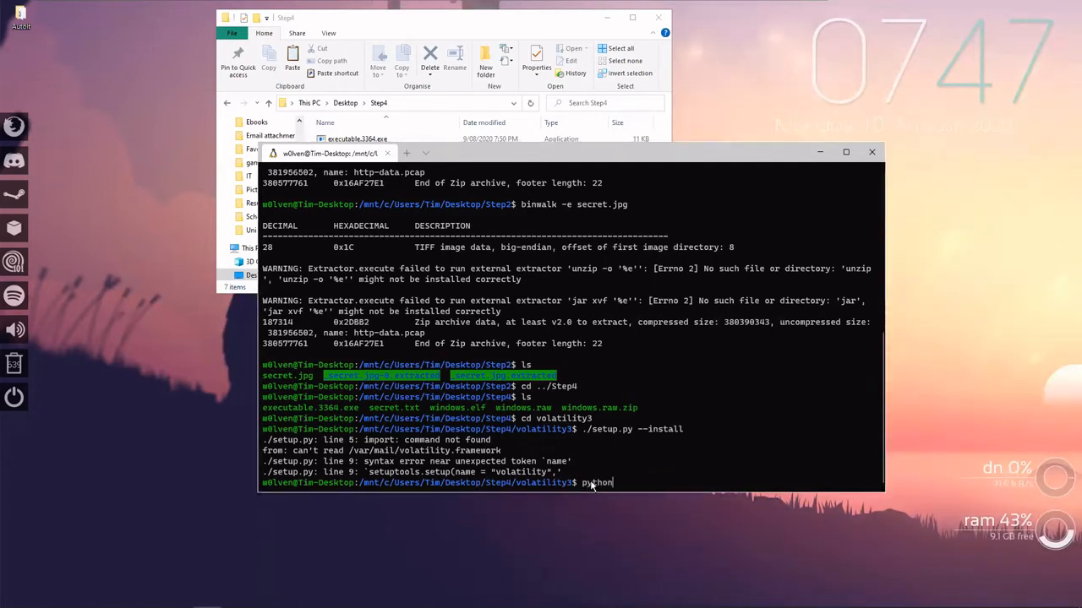
pyautogui.write('3 vol.py')
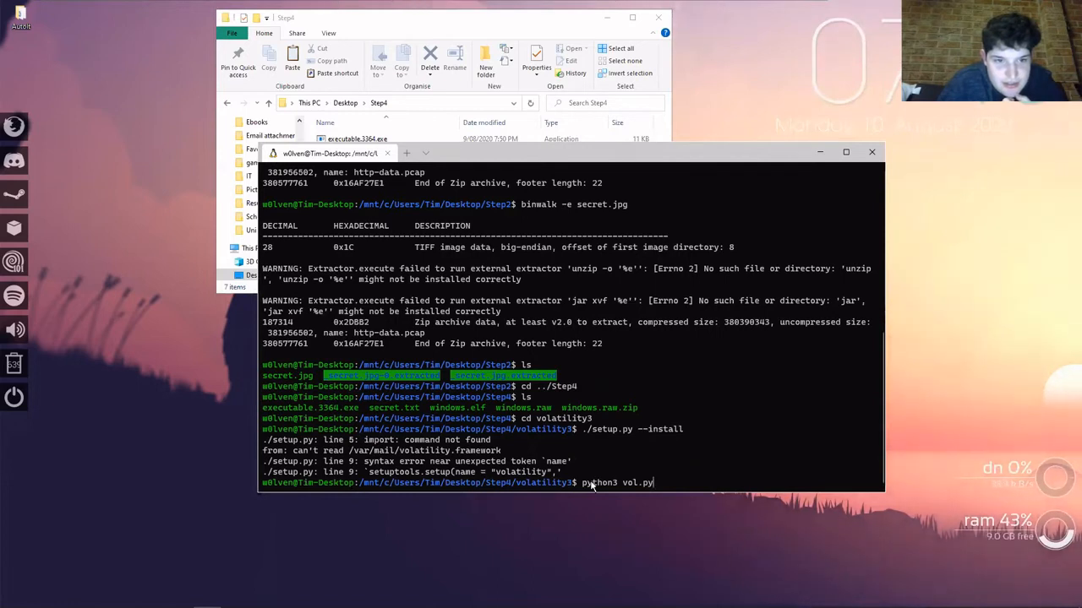
pyautogui.write('-f')
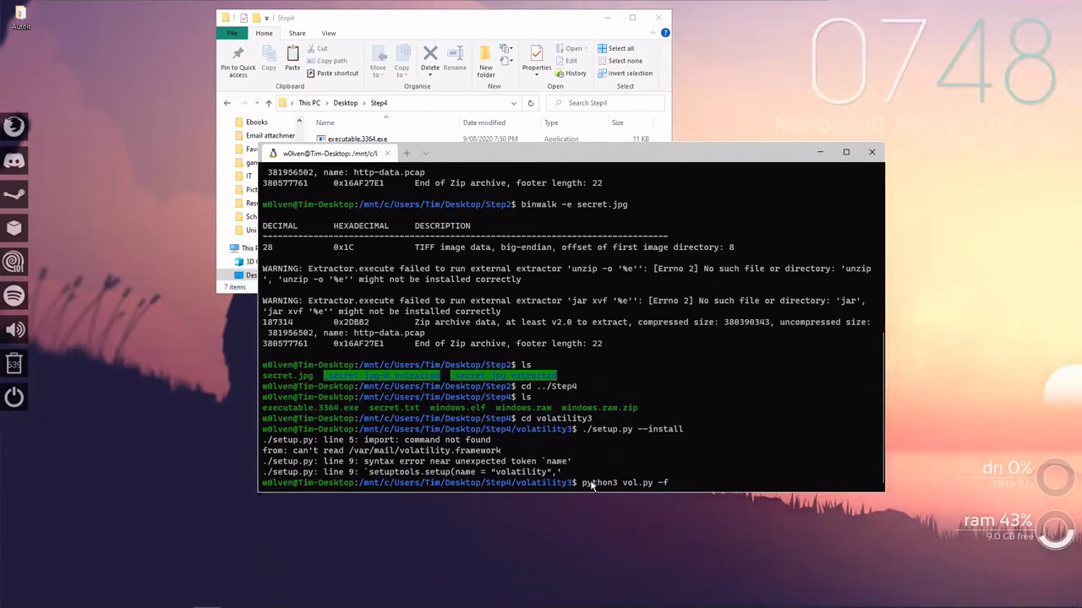
pyautogui.write('windows.ra')
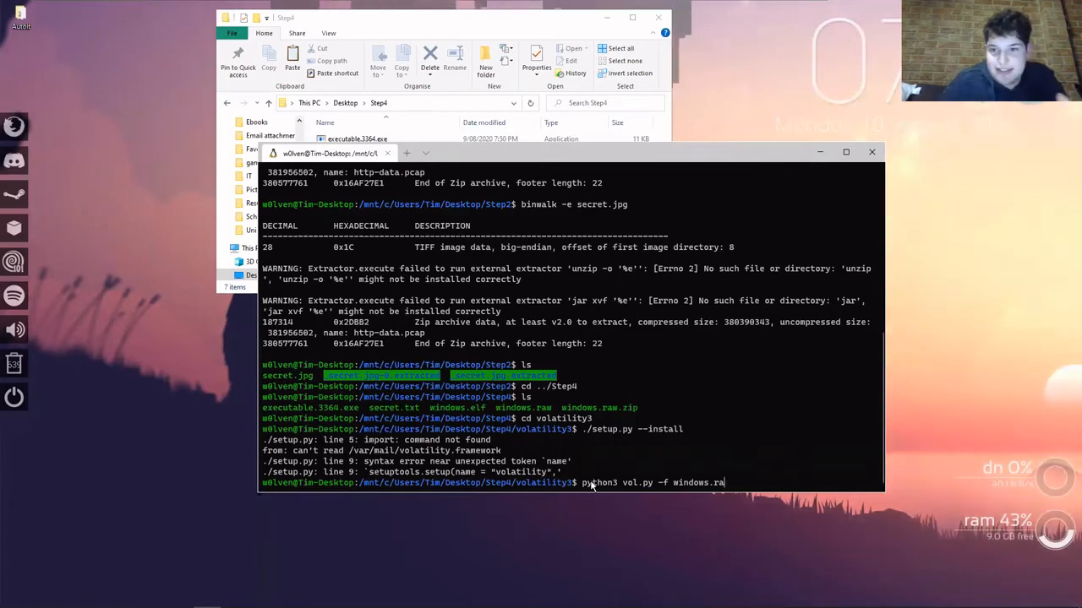
pyautogui.write('w')
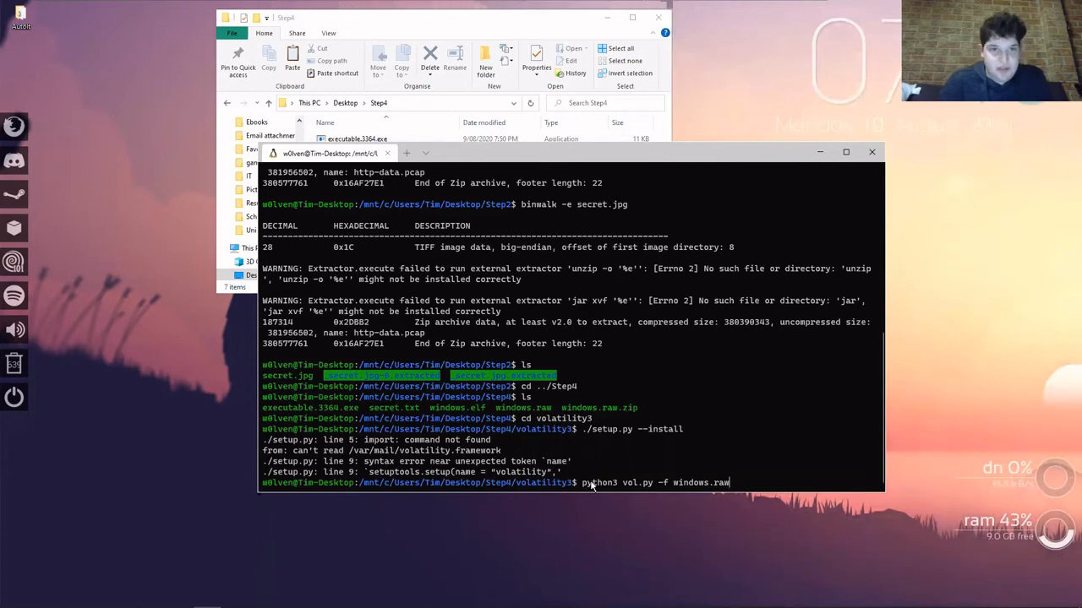
pyautogui.press('Return')
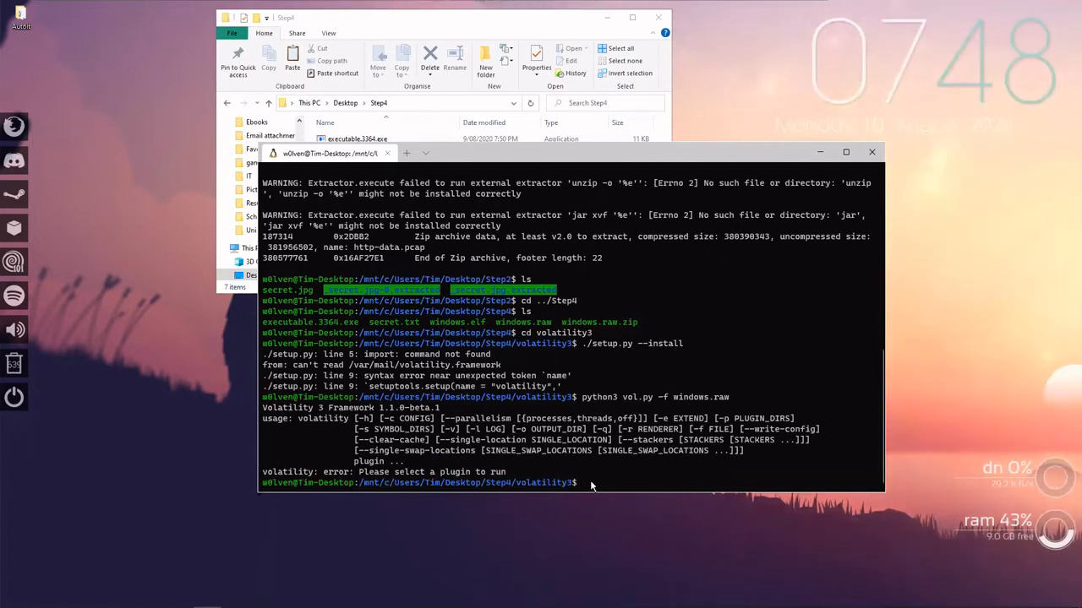
# Rerun the Volatility 3 command on windows.raw with the imageinfo plugin added.
pyautogui.press('Up')
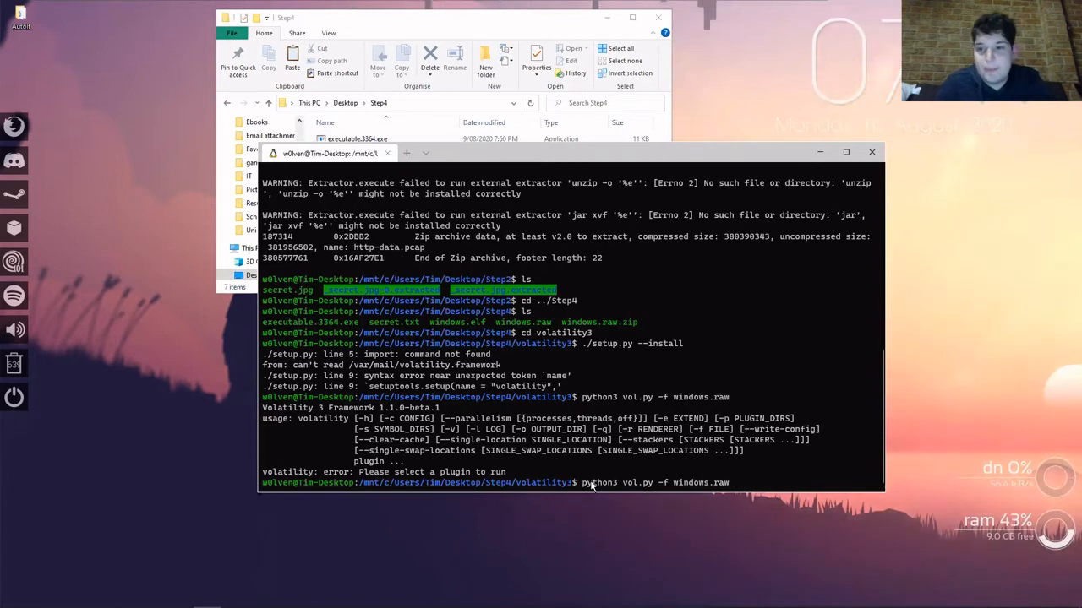
pyautogui.write('imag')
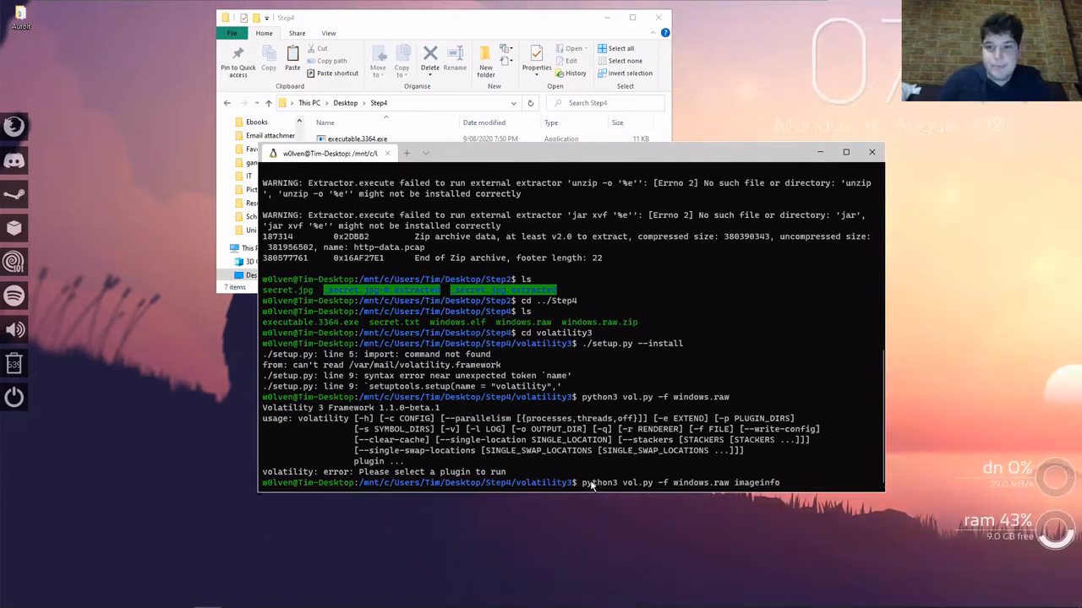
pyautogui.write('einfo')
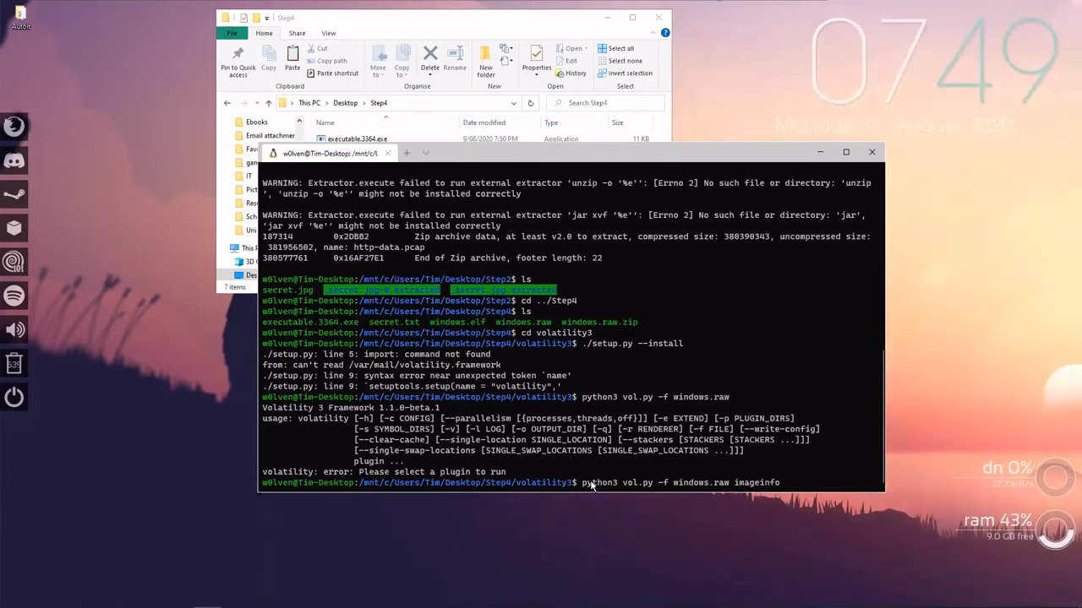
pyautogui.press('Return')
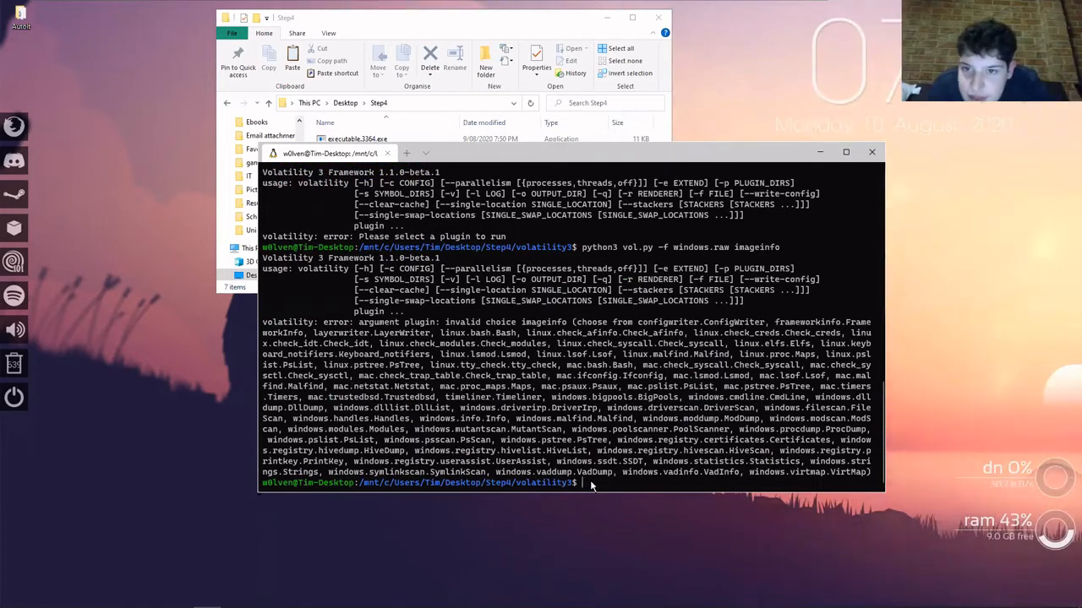
# Run ./setup.py --help in the volatility directory and look through its common commands and options.
pyautogui.press('Up')
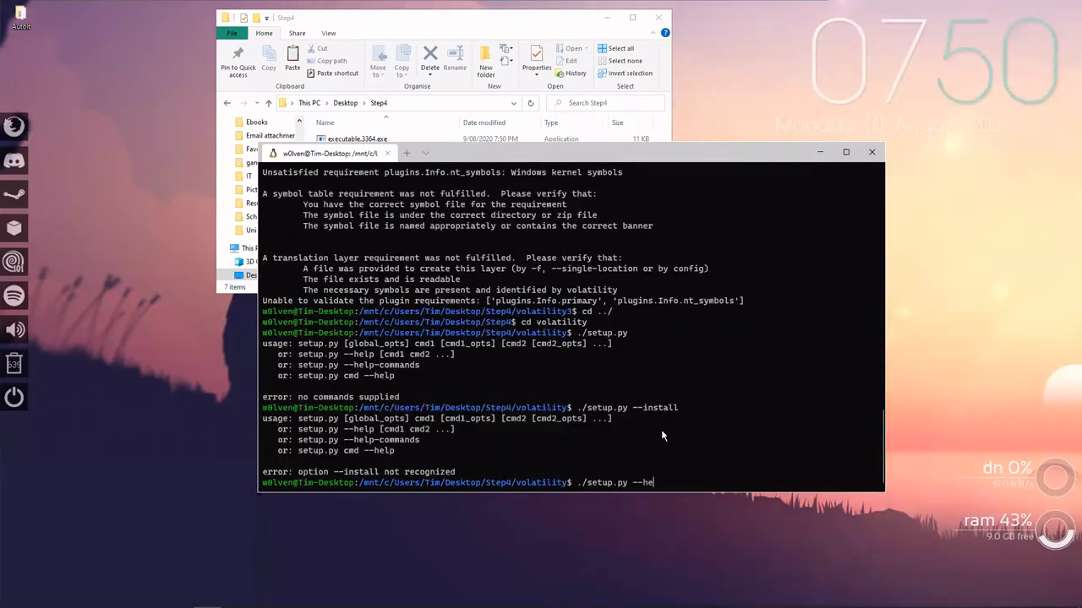
pyautogui.write('elp')
pyautogui.press('Return')
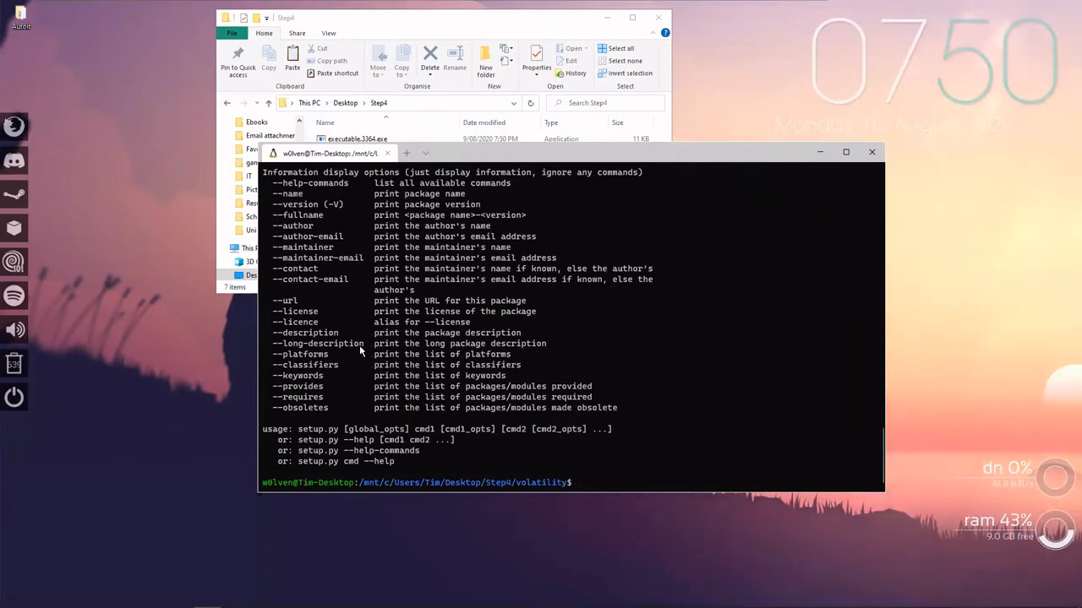
pyautogui.scroll(4, 343, 351)
pyautogui.scroll(3, 344, 356)
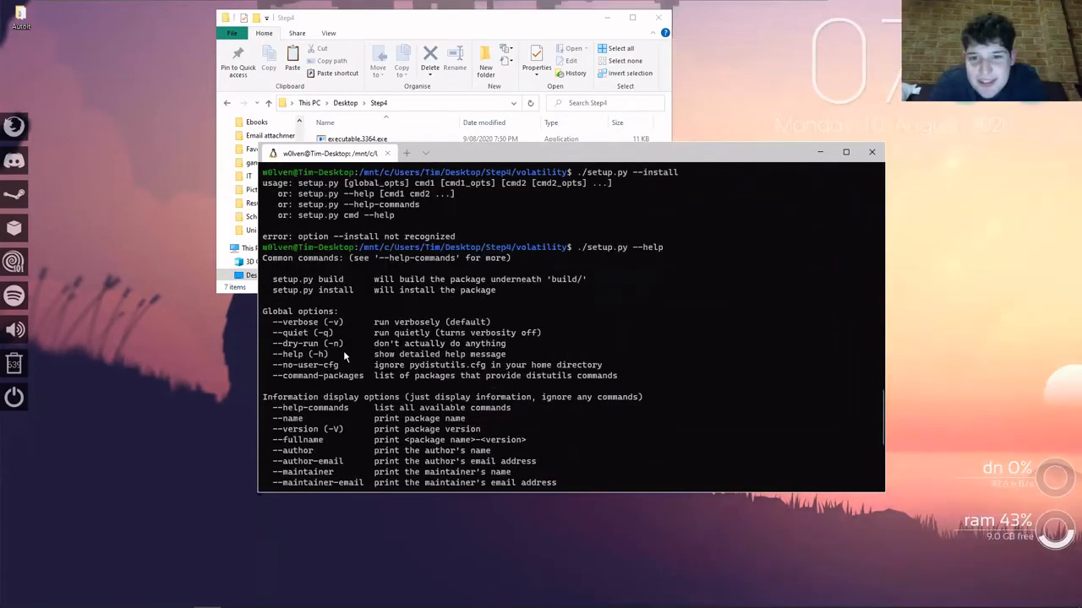
pyautogui.scroll(-5, 344, 356)
pyautogui.scroll(5, 344, 357)
pyautogui.scroll(-7, 344, 357)
# Try to install Volatility from the volatility directory with ./setup.py install.
pyautogui.press('Up')
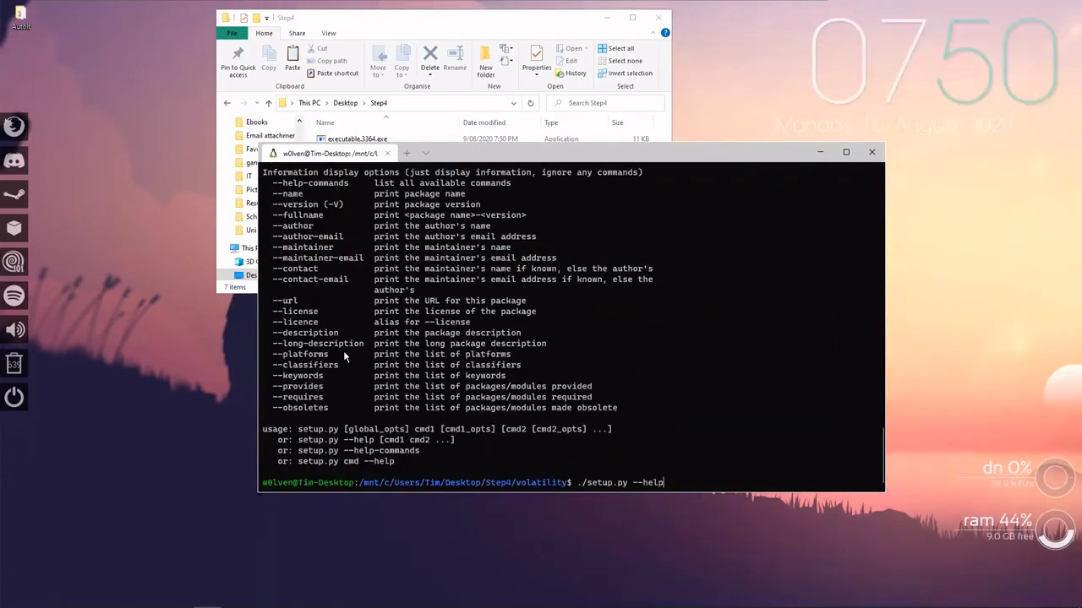
pyautogui.write('isntall')
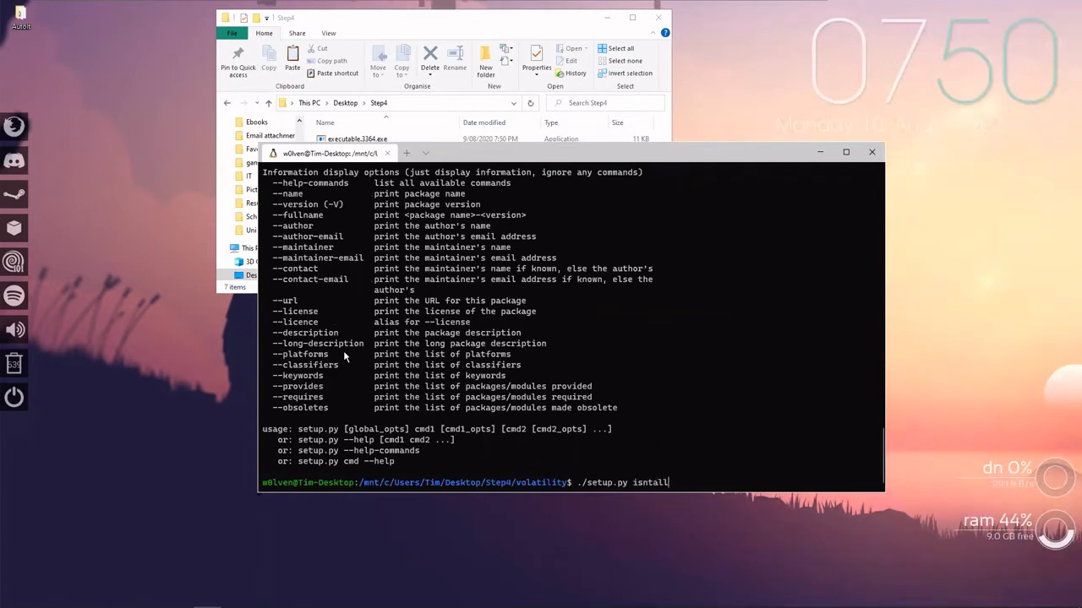
pyautogui.press('BackSpace')
pyautogui.press('BackSpace')
pyautogui.press('BackSpace')
pyautogui.write('nstall')
pyautogui.press('Return')
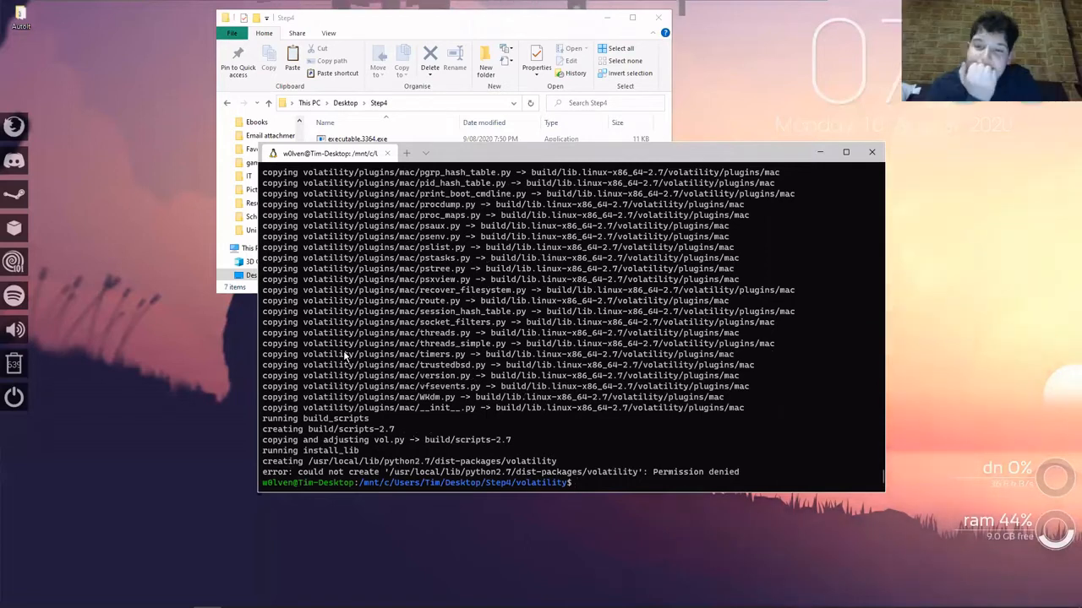
# Install Volatility with root rights by running sudo ./setup.py install and entering the sudo password.
pyautogui.press('BackSpace')
pyautogui.write('do ')
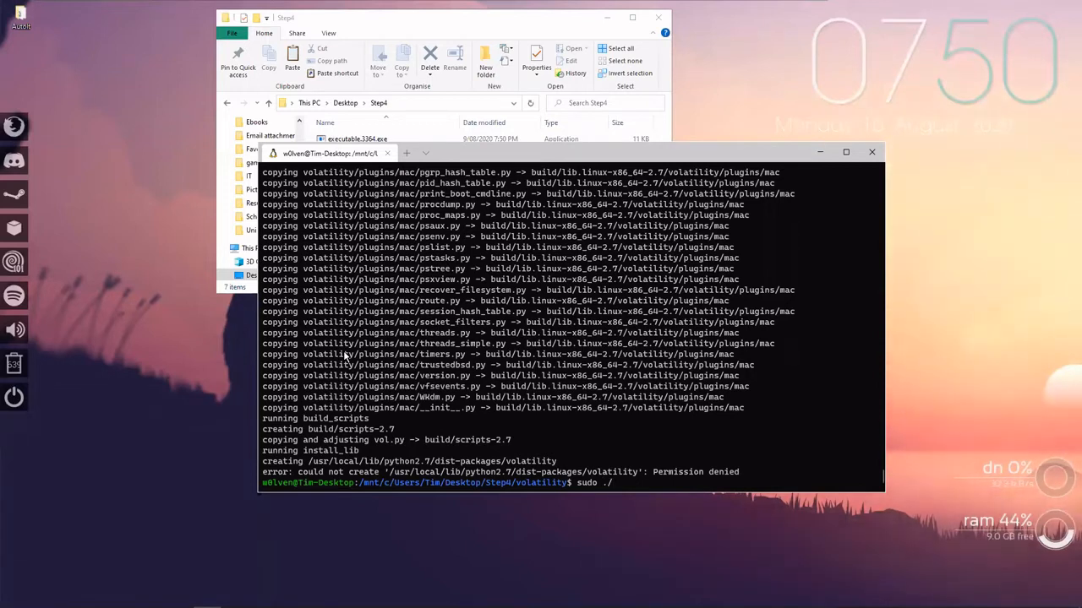
pyautogui.write('./set')
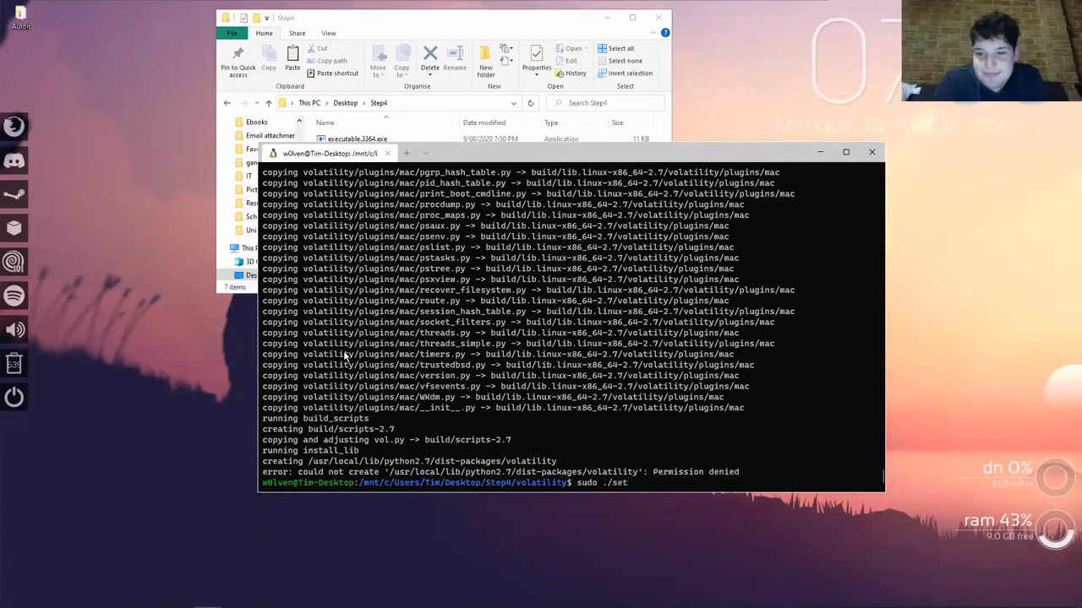
pyautogui.write('up.py install')
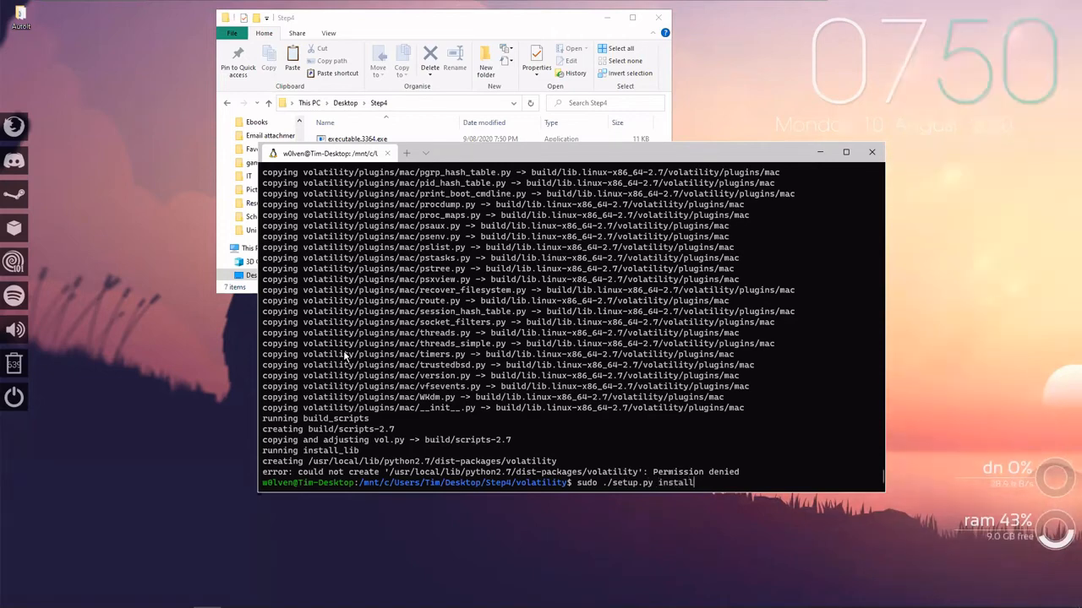
pyautogui.press('Return')
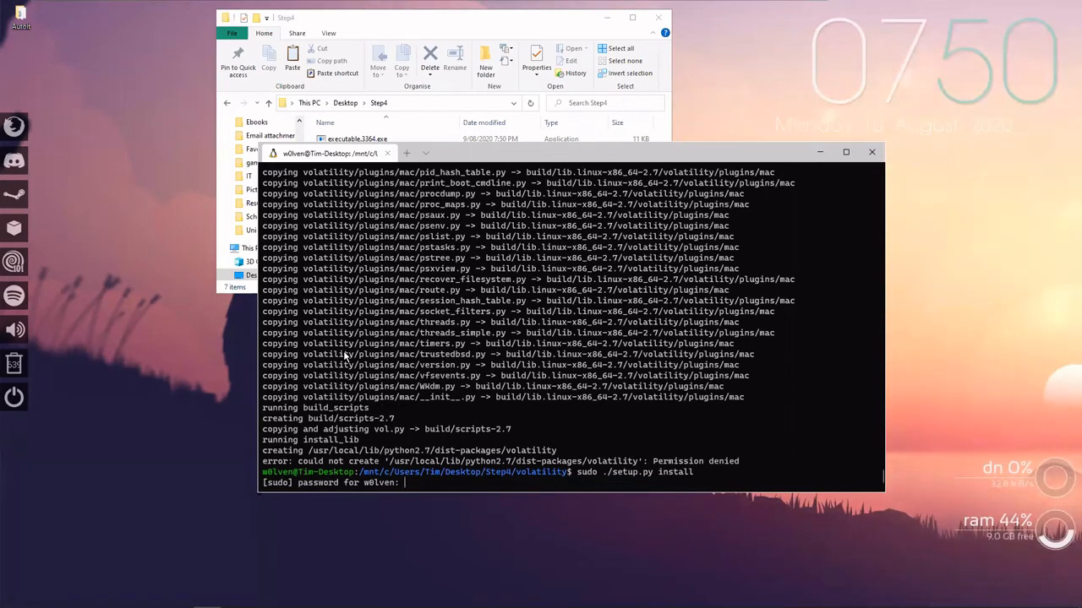
pyautogui.press('Return')
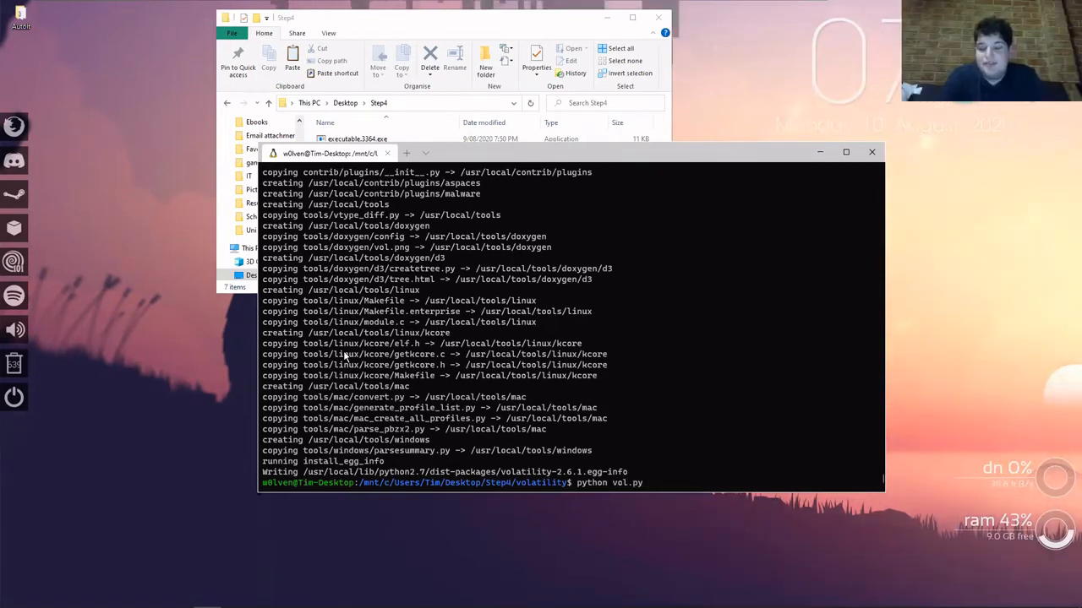
pyautogui.press('BackSpace')
pyautogui.press('BackSpace')
pyautogui.press('BackSpace')
pyautogui.press('BackSpace')
pyautogui.press('BackSpace')
pyautogui.press('BackSpace')
pyautogui.press('BackSpace')
pyautogui.press('BackSpace')
pyautogui.press('BackSpace')
pyautogui.press('BackSpace')
pyautogui.press('BackSpace')
pyautogui.press('BackSpace')
pyautogui.press('BackSpace')
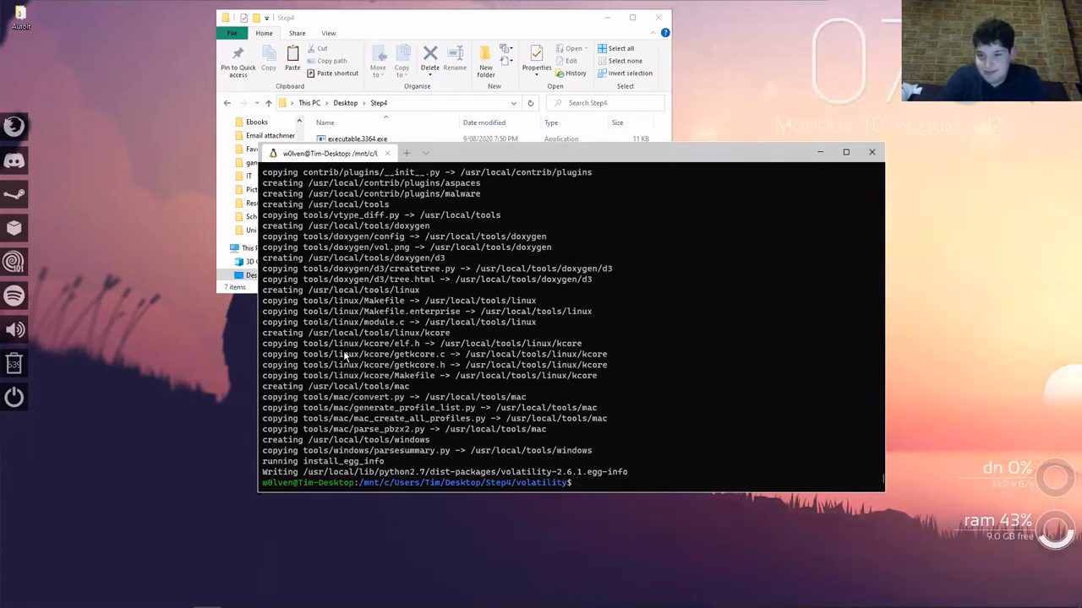
pyautogui.write('vola')
pyautogui.press('BackSpace')
pyautogui.press('BackSpace')
pyautogui.press('BackSpace')
pyautogui.press('BackSpace')
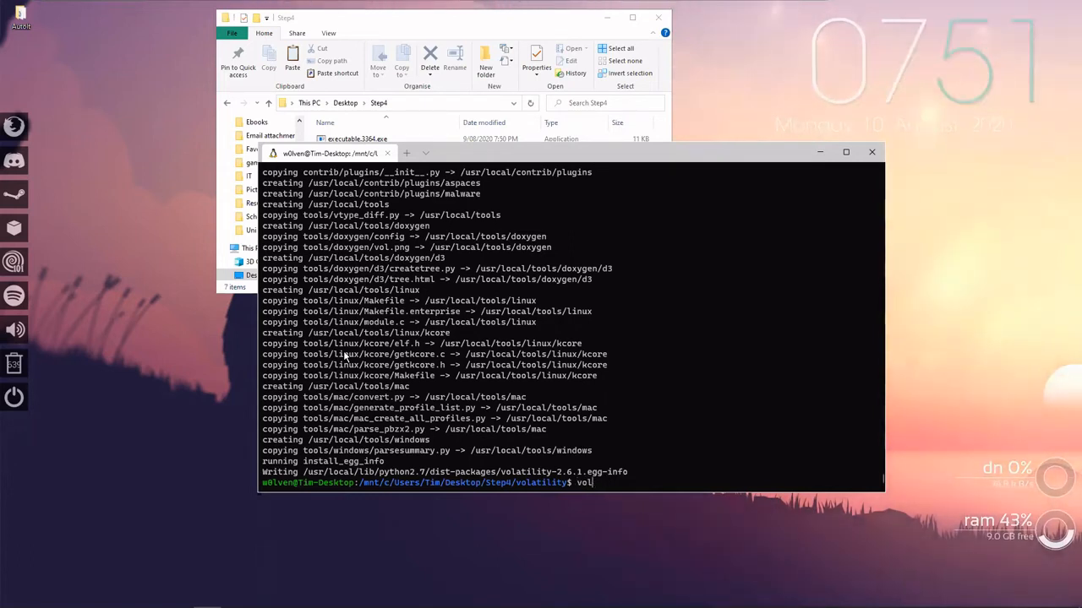
# Return to the parent Step4 directory with cd ...
pyautogui.write('cd .')
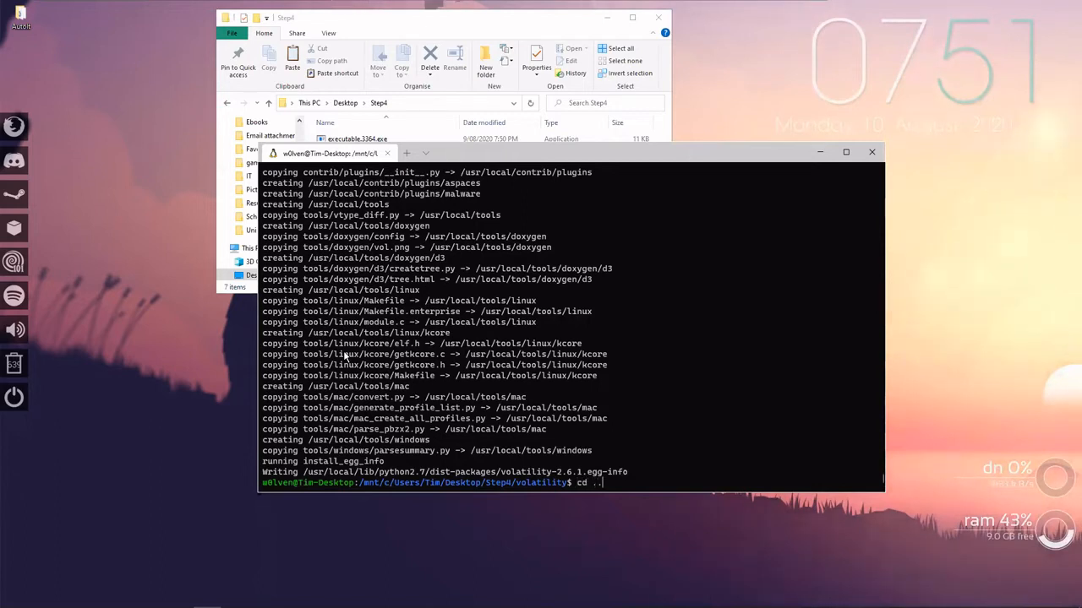
pyautogui.write('.')
pyautogui.press('Return')
# Try to run the installed tool on the memory image with volatility -f windows.raw.
pyautogui.write('volatility')
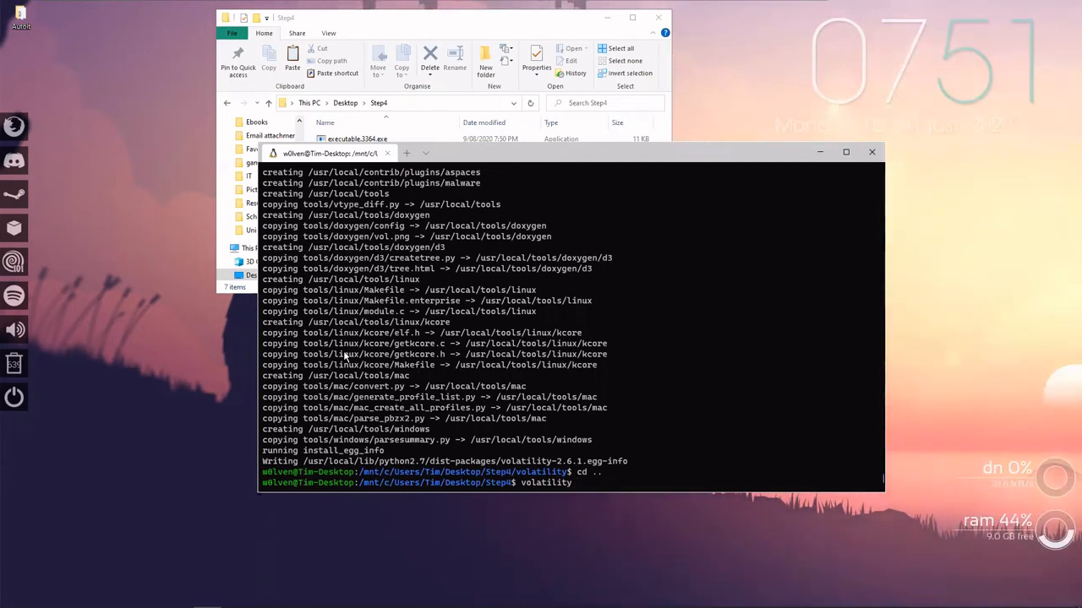
pyautogui.write('w')
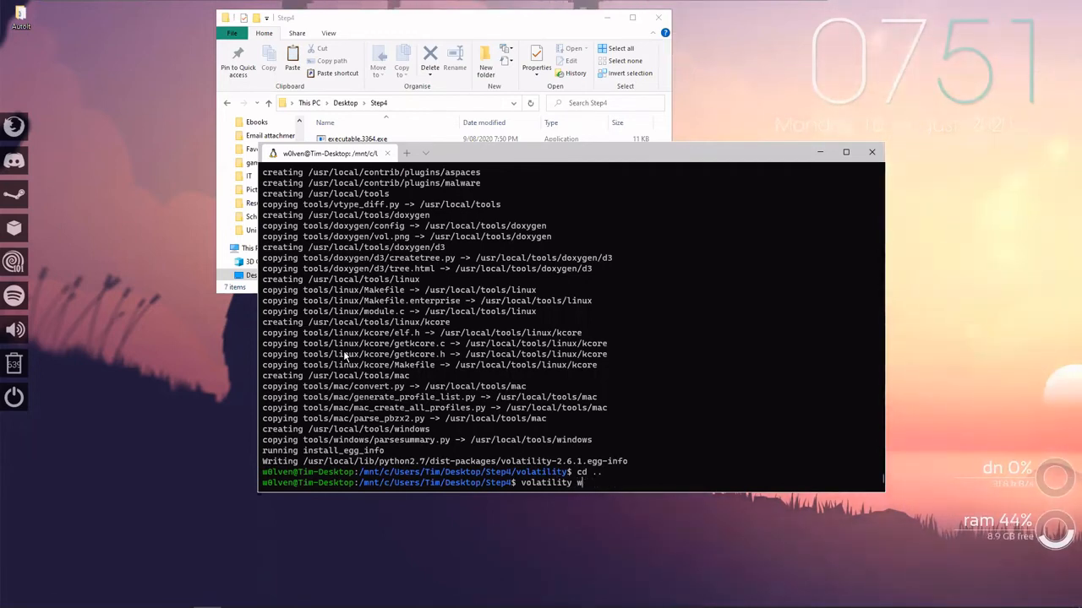
pyautogui.press('BackSpace')
pyautogui.write('-f ')
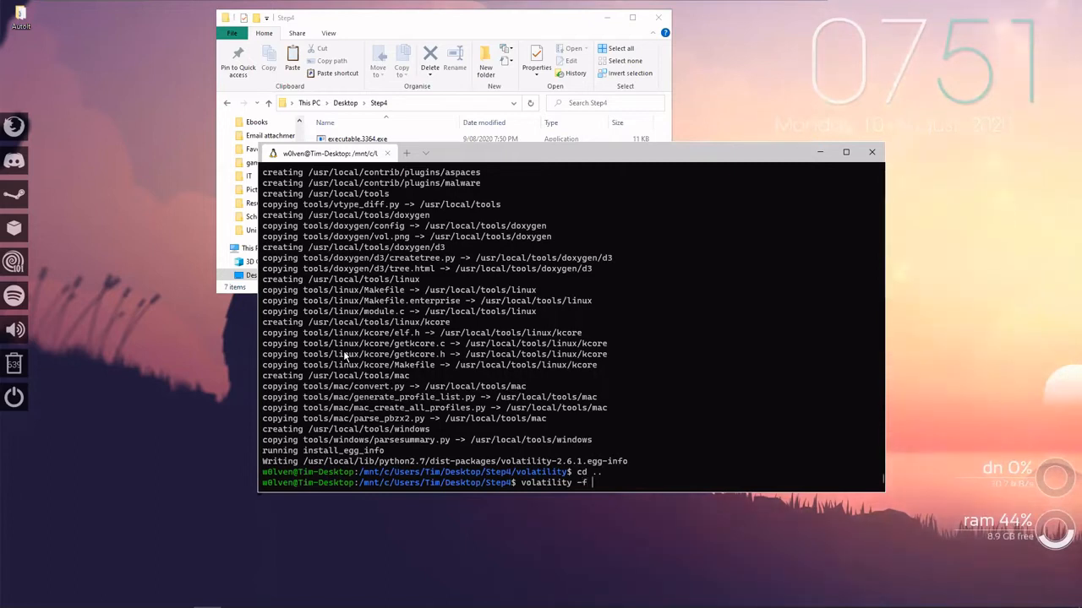
pyautogui.write('windows.raw')
pyautogui.press('Return')
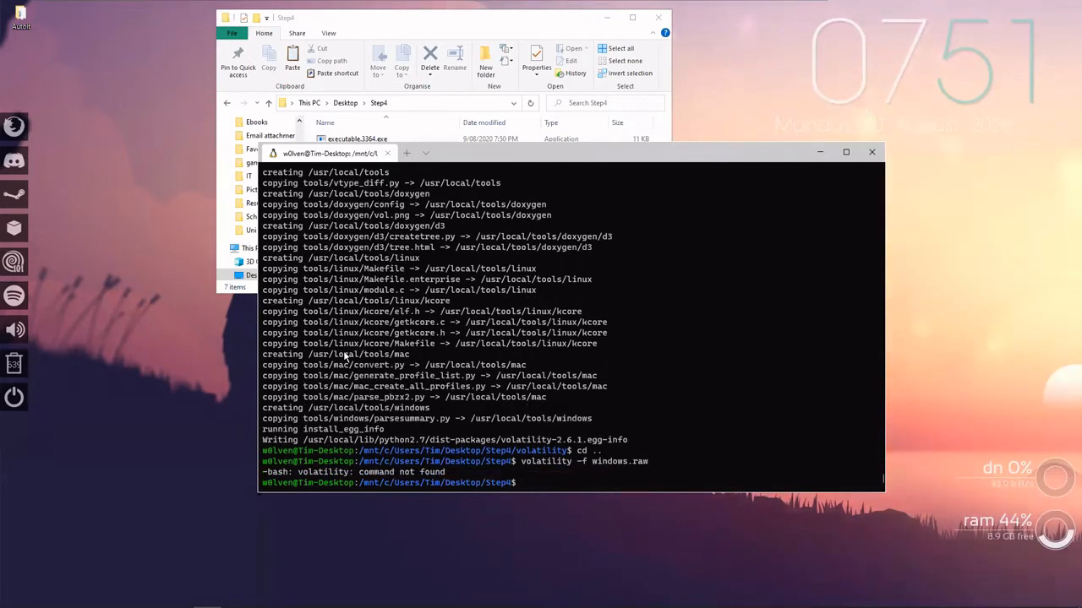
# Try to open the Volatility manual page with man volatility.
pyautogui.write('vol.py')
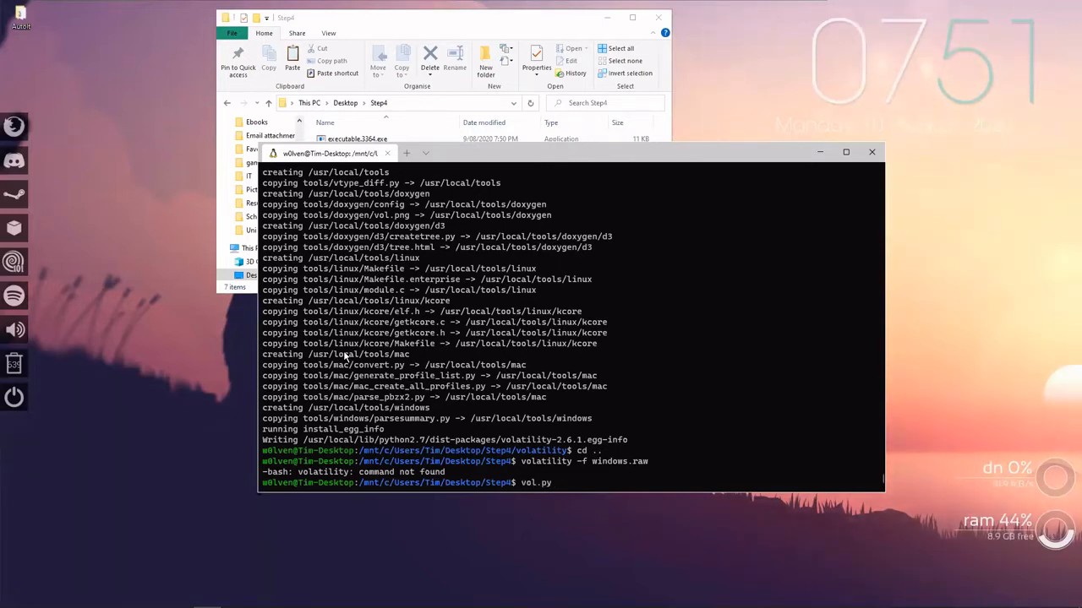
pyautogui.press('BackSpace')
pyautogui.press('BackSpace')
pyautogui.press('BackSpace')
pyautogui.press('BackSpace')
pyautogui.press('BackSpace')
pyautogui.press('BackSpace')
pyautogui.press('BackSpace')
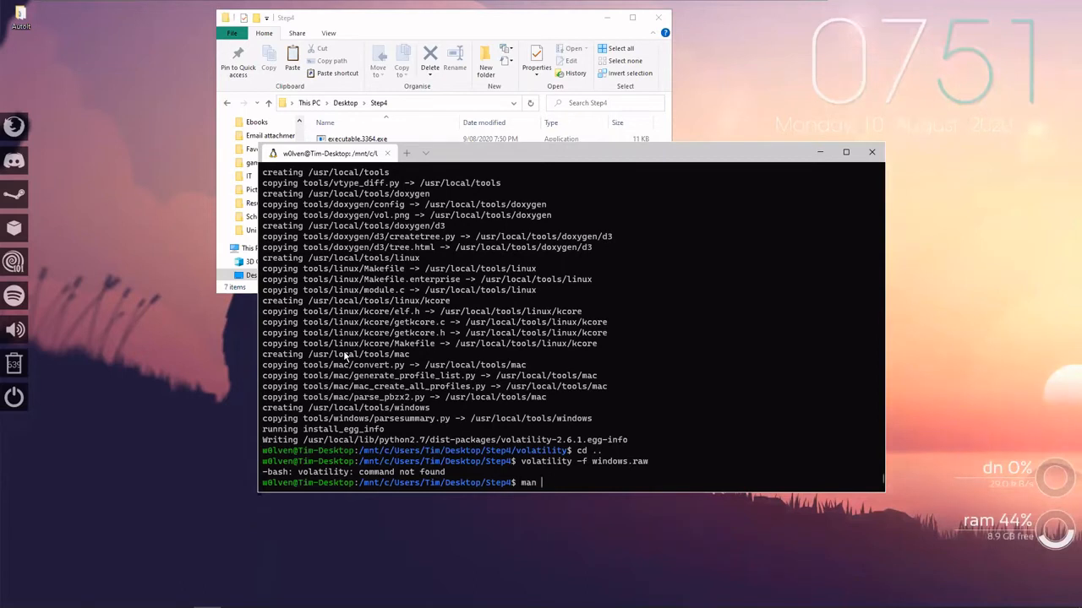
pyautogui.write('man volatility')
pyautogui.press('Return')
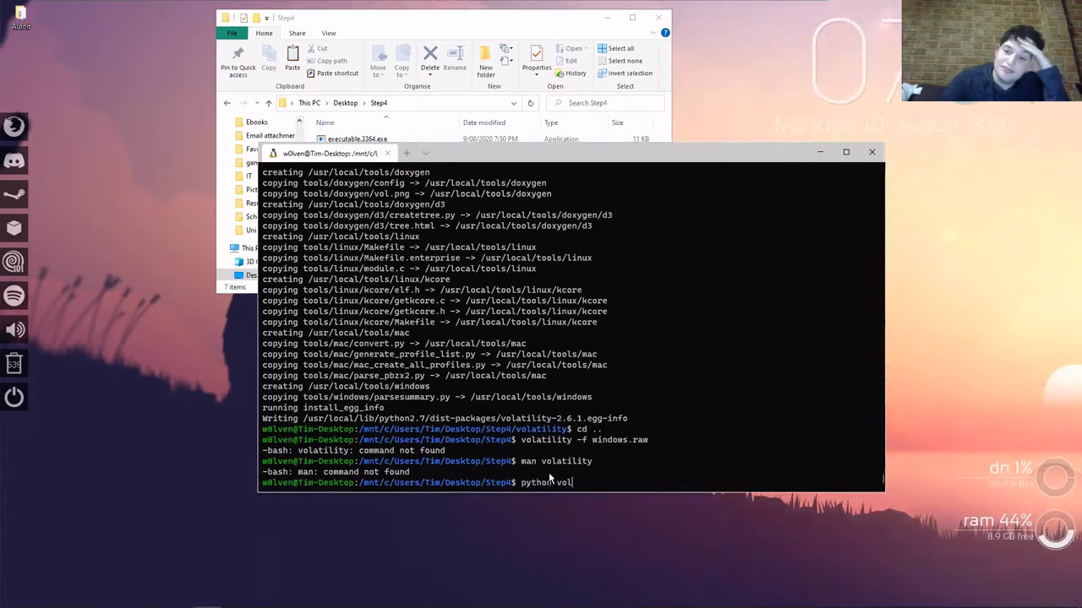
# Try to run the Volatility script on the memory image with python vol.py -f windows.raw.
pyautogui.write('py -f wonm')
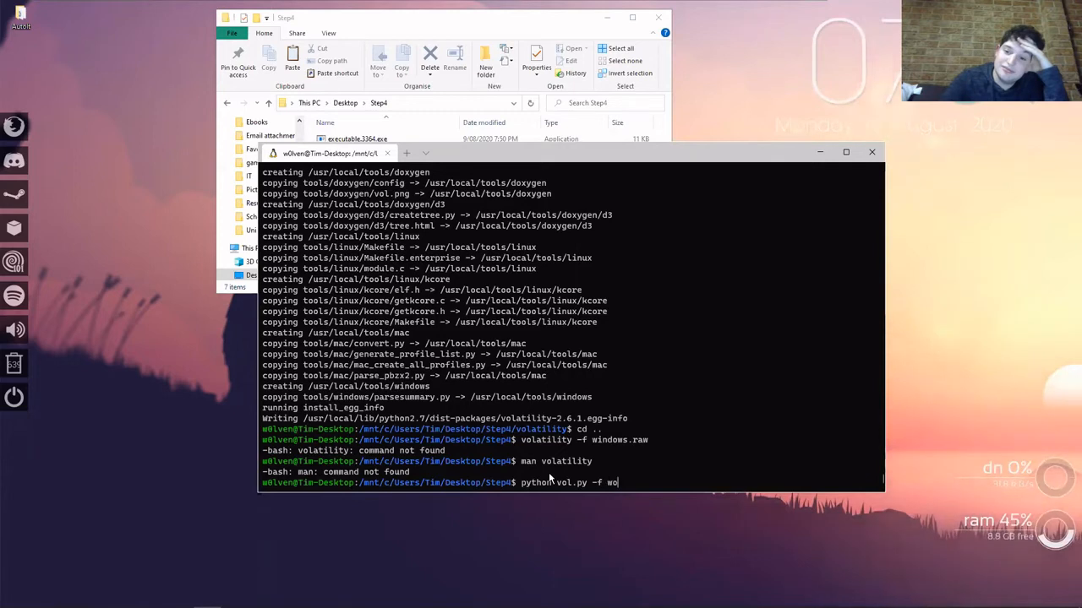
pyautogui.press('BackSpace')
pyautogui.press('BackSpace')
pyautogui.press('BackSpace')
pyautogui.write('indows')
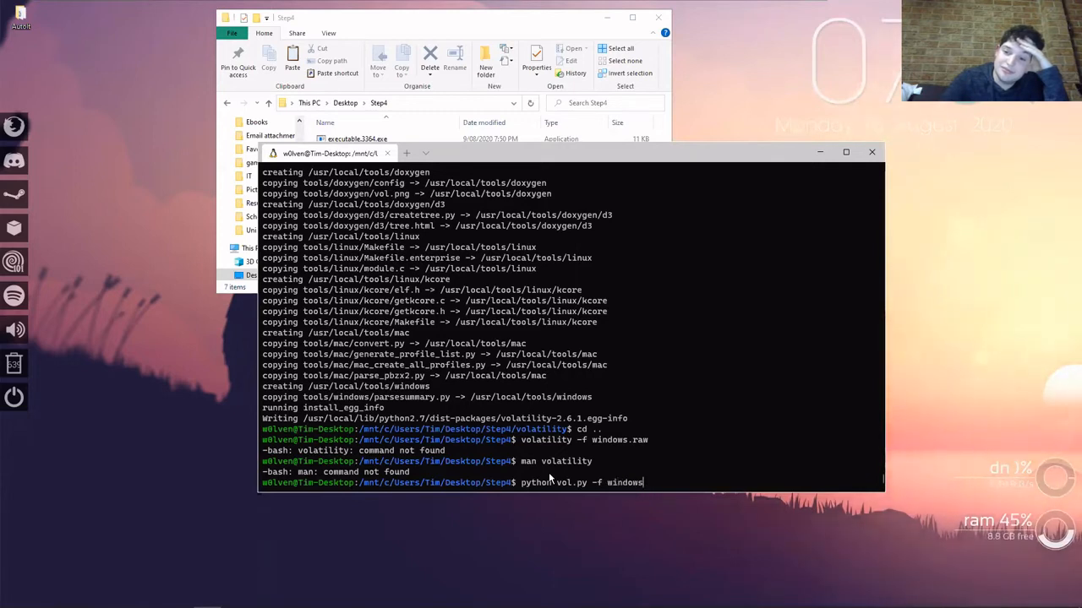
pyautogui.write('.raw')
pyautogui.press('Return')
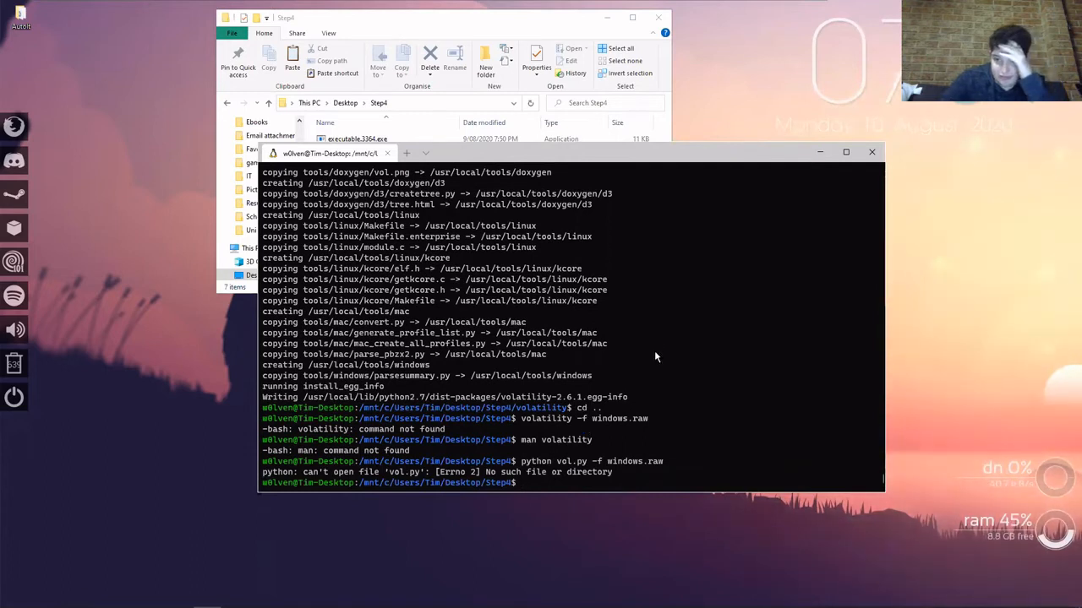
# Try to run the script from its source folder with python ./volatility/vol.py -f windows.raw, and interrupt the run.
pyautogui.write('cd')
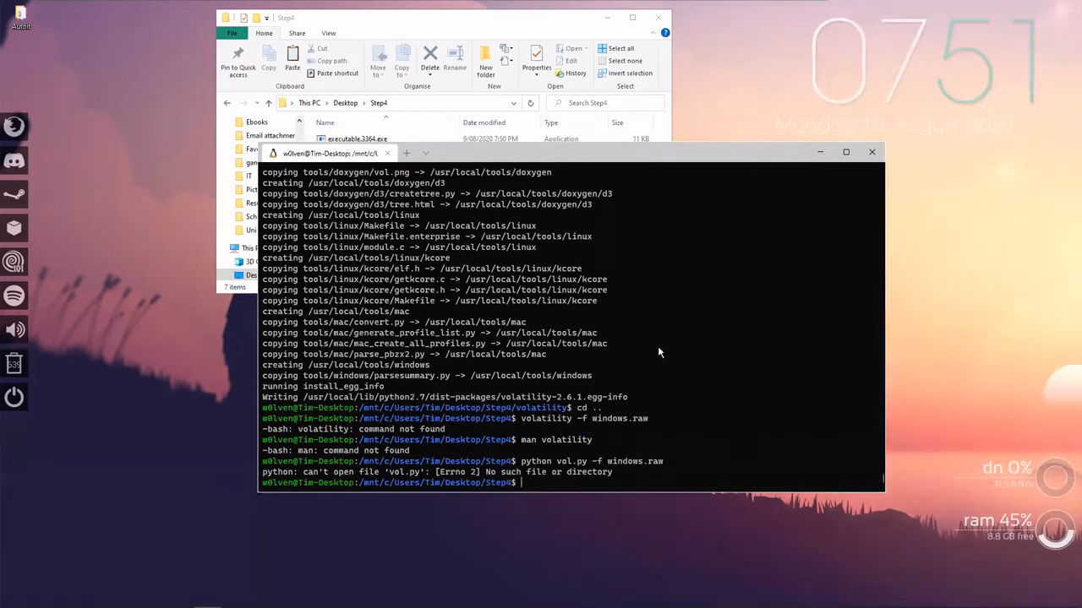
pyautogui.press('Up')
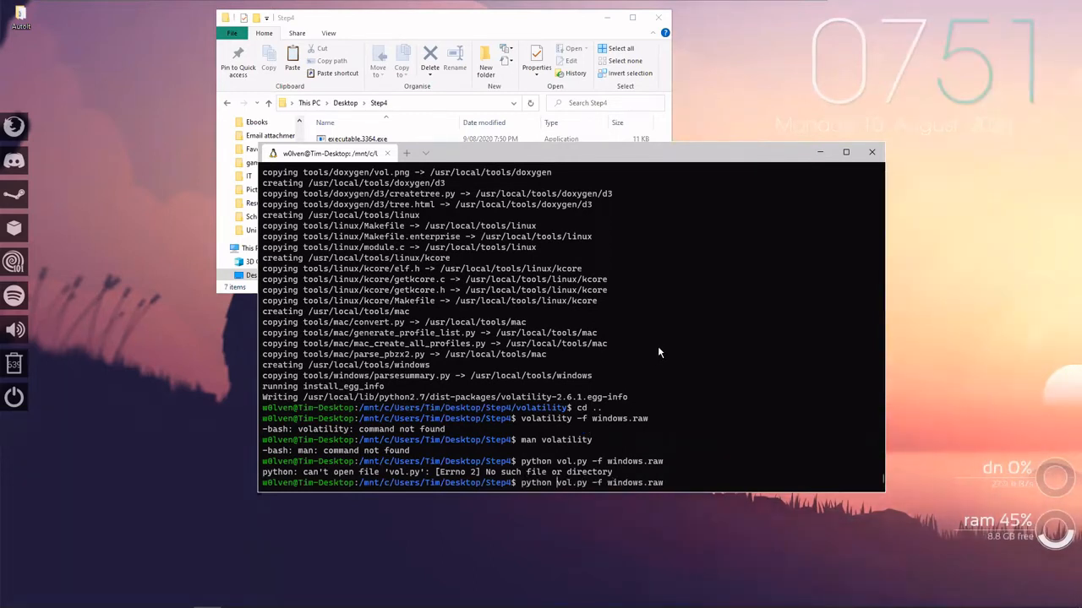
pyautogui.write('./')
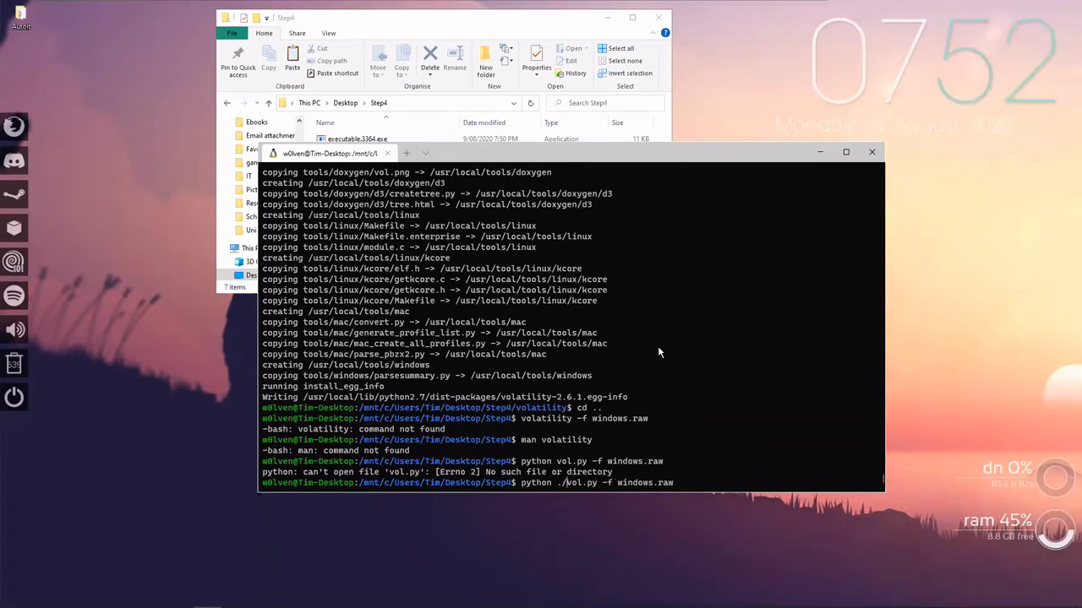
pyautogui.write('volatility/')
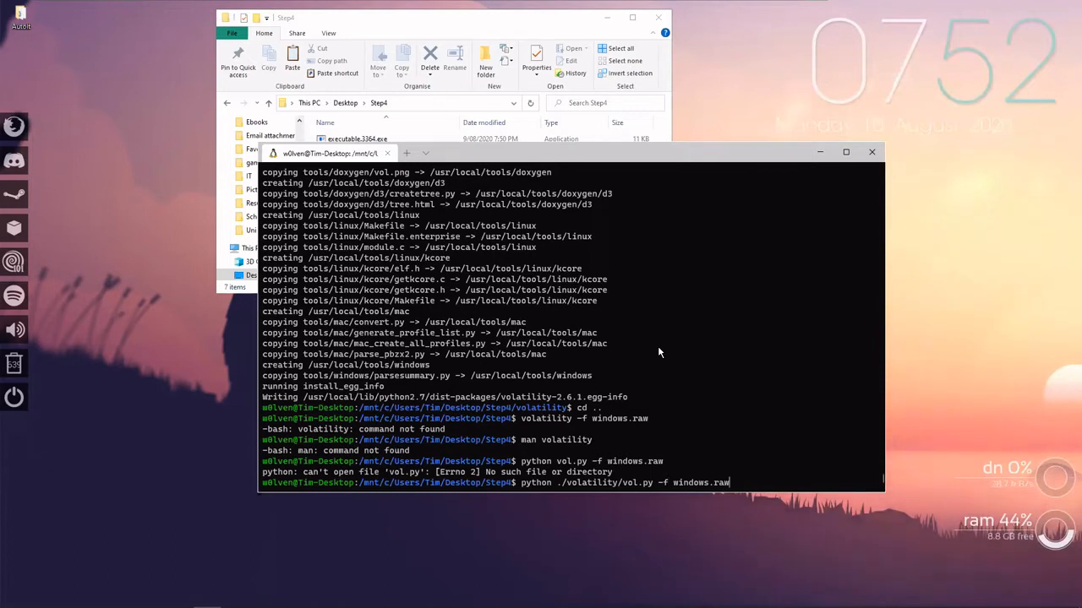
pyautogui.press('Return')
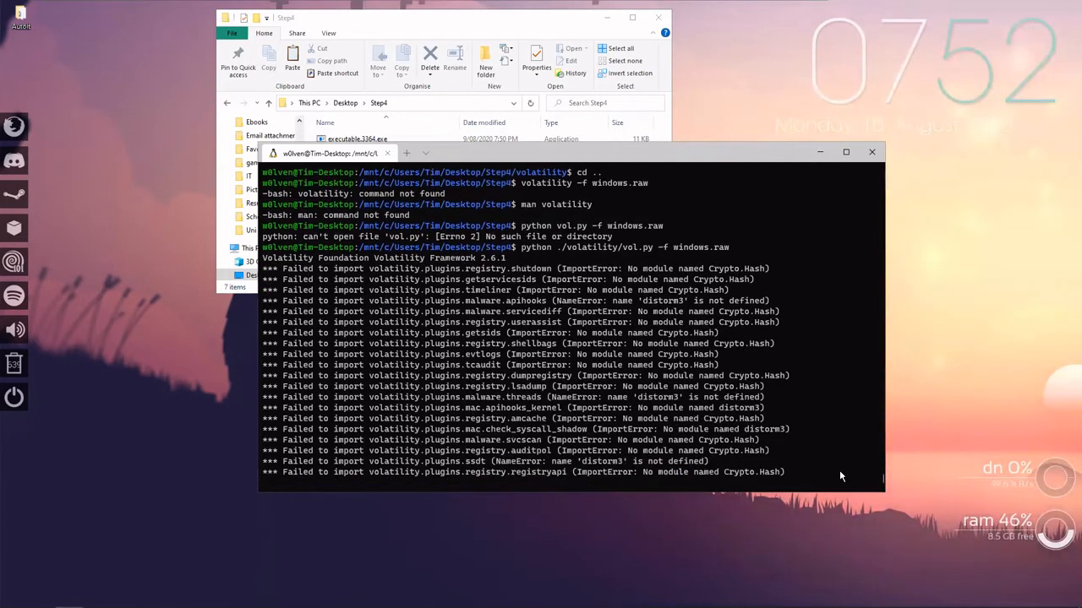
pyautogui.hotkey('ctrl', 'c')
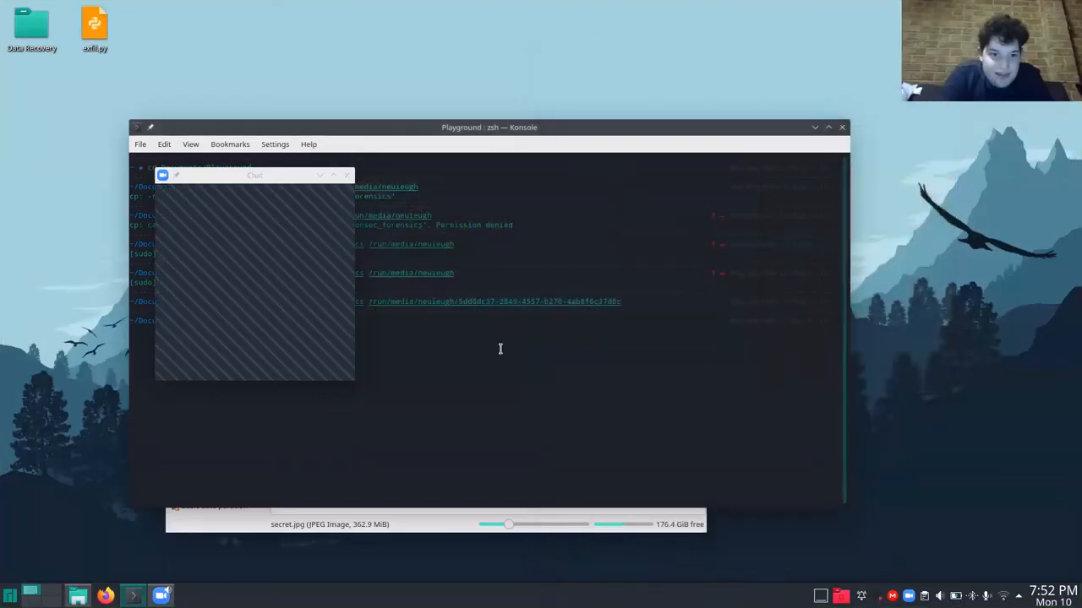
# Move the Chat window clear of the Konsole terminal and quit the Dolphin file manager with all its tabs.
pyautogui.moveTo(250, 176); pyautogui.dragTo(93, 8)
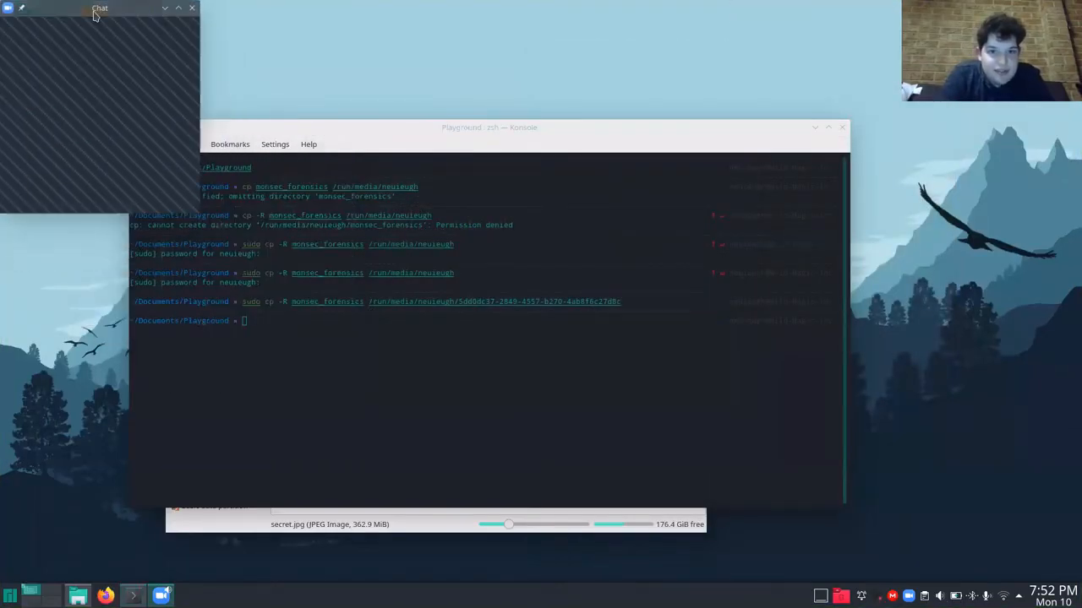
pyautogui.click(415, 351)
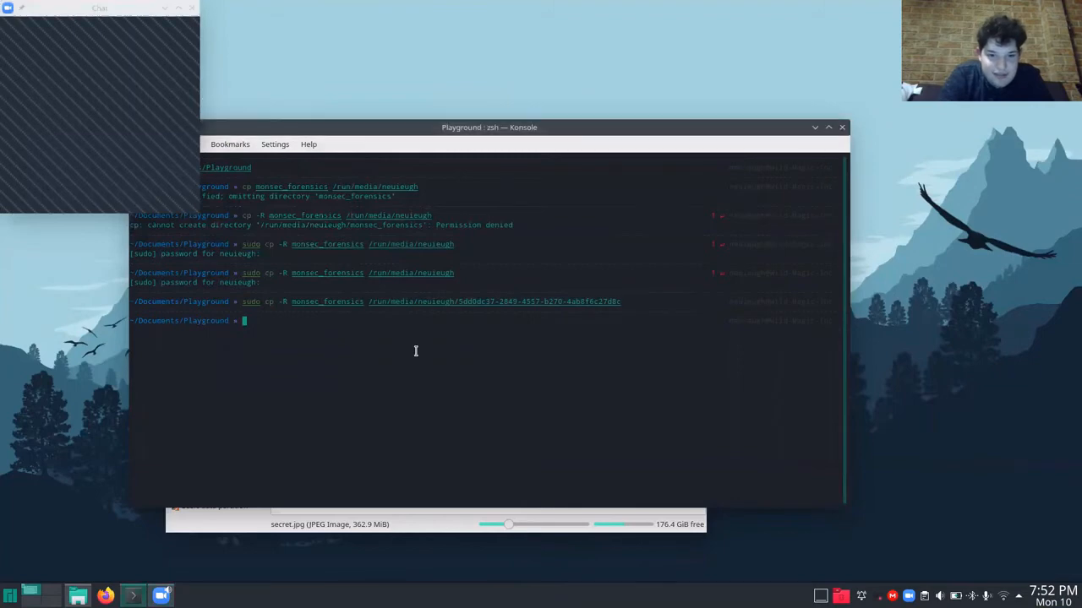
pyautogui.click(440, 529)
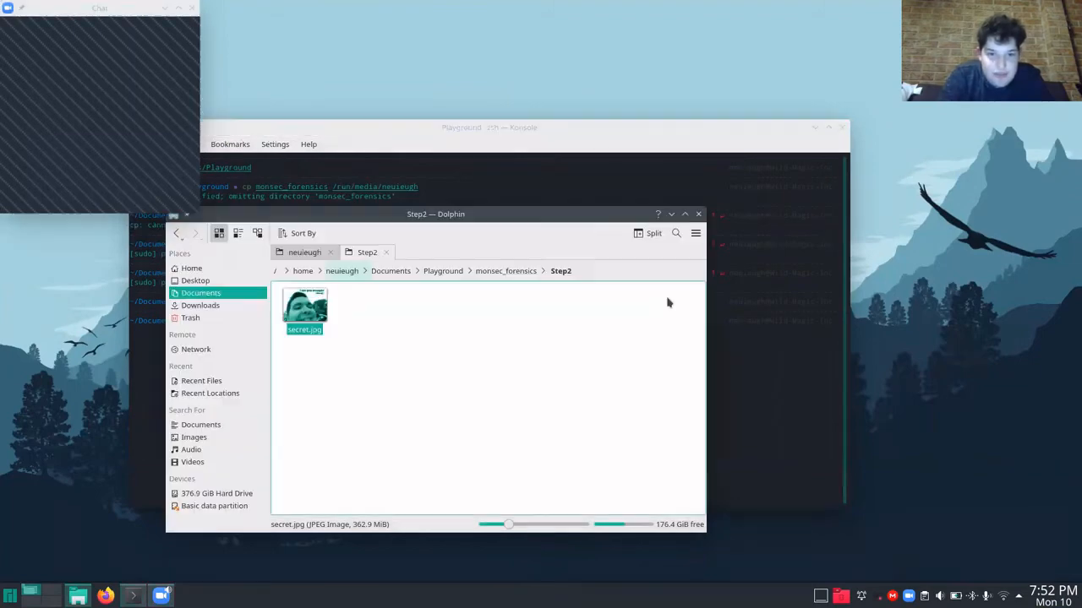
pyautogui.click(698, 214)
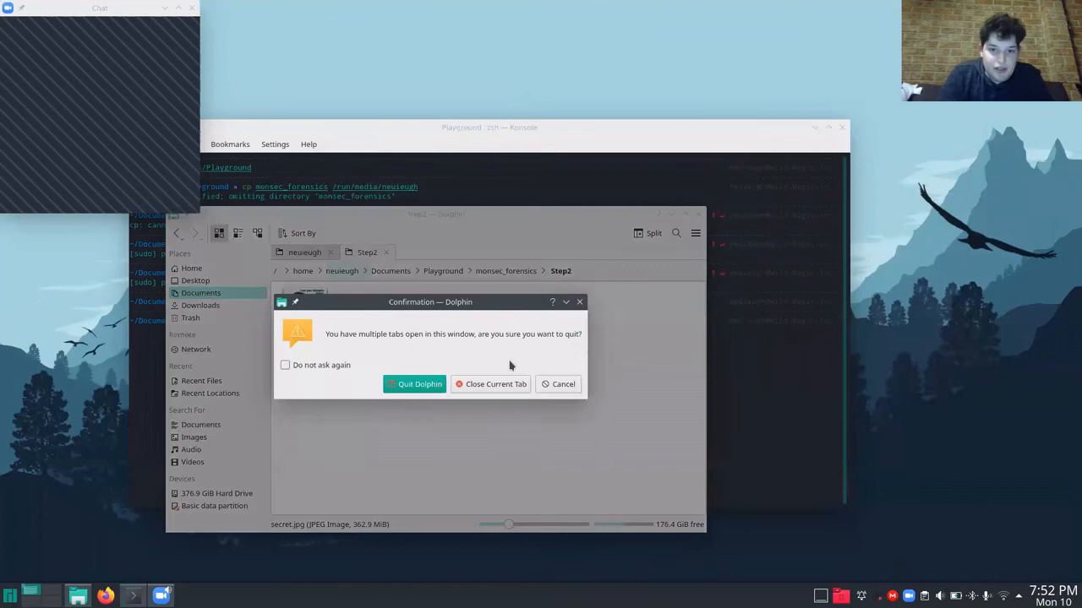
pyautogui.click(427, 384)
# Change to the monsec_forensics/Step4 directory in the Konsole terminal and clear its output.
pyautogui.write('cd ')
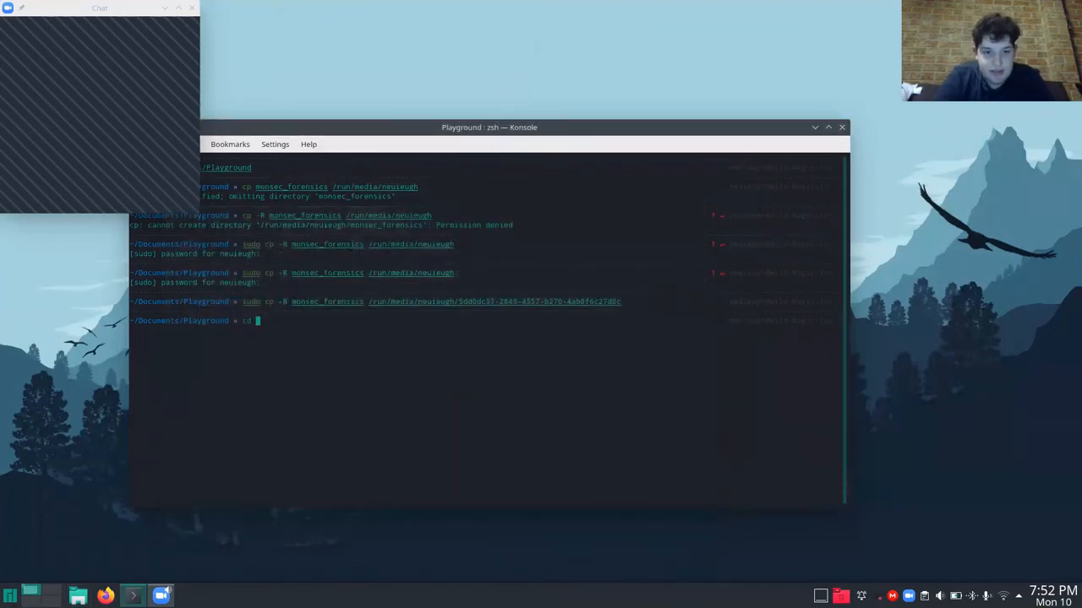
pyautogui.write('mo')
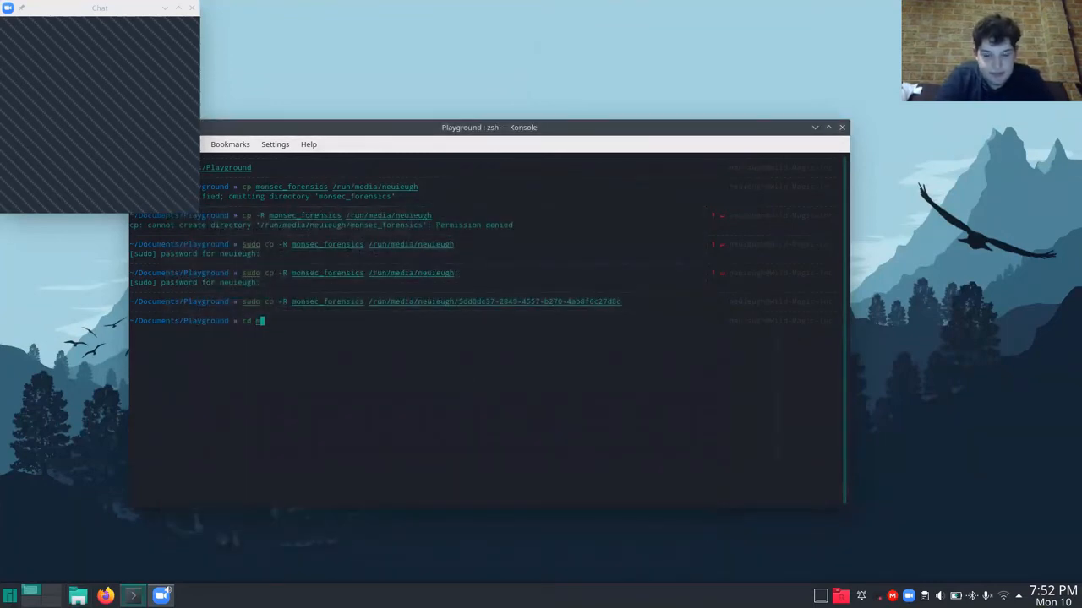
pyautogui.press('Tab')
pyautogui.write('Step4')
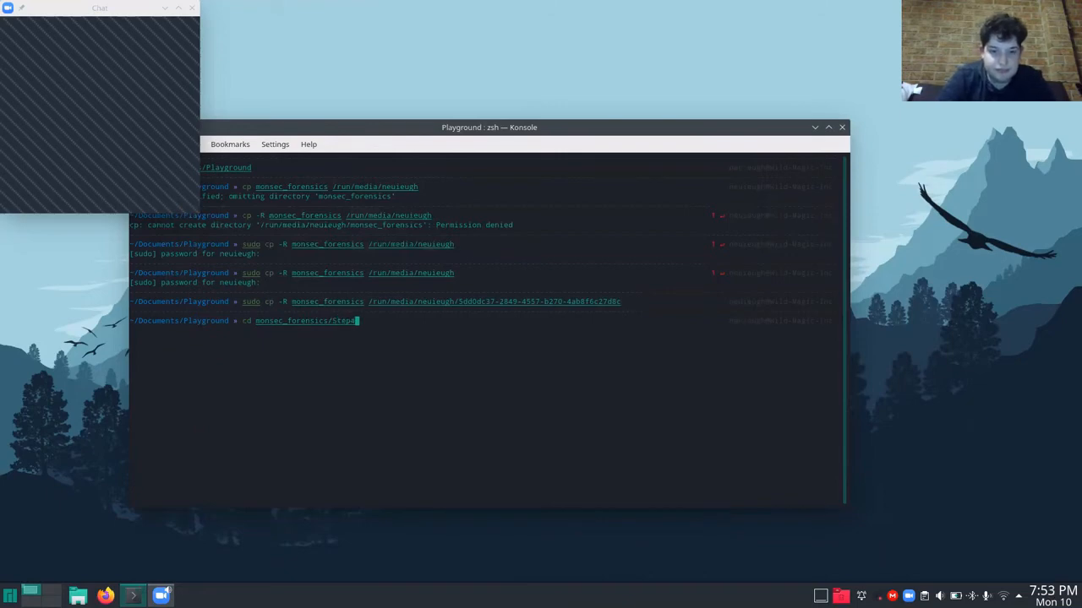
pyautogui.press('Return')
pyautogui.write('clear')
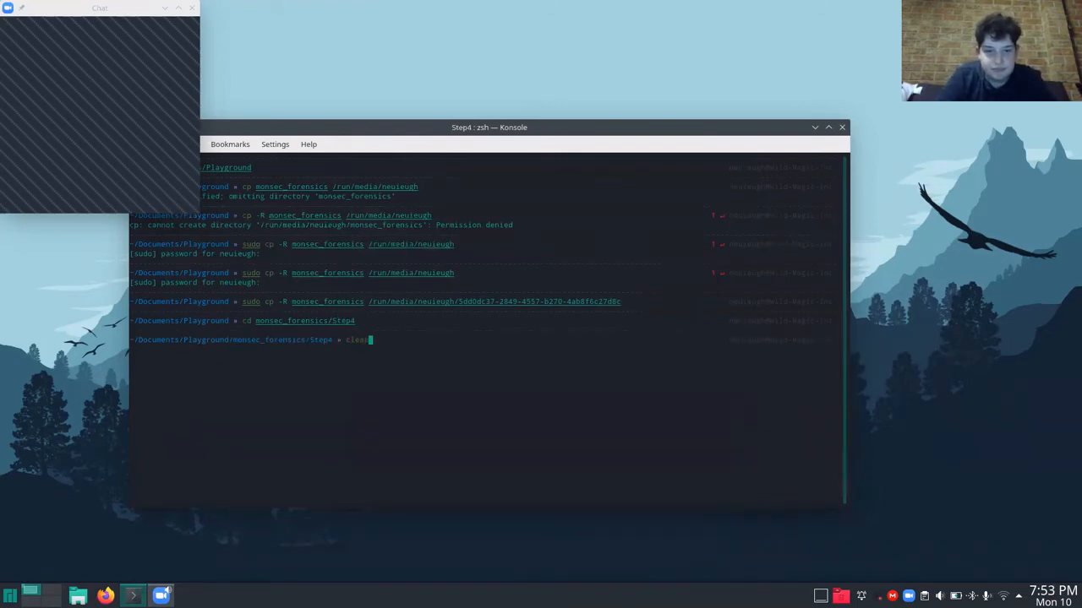
pyautogui.press('Return')
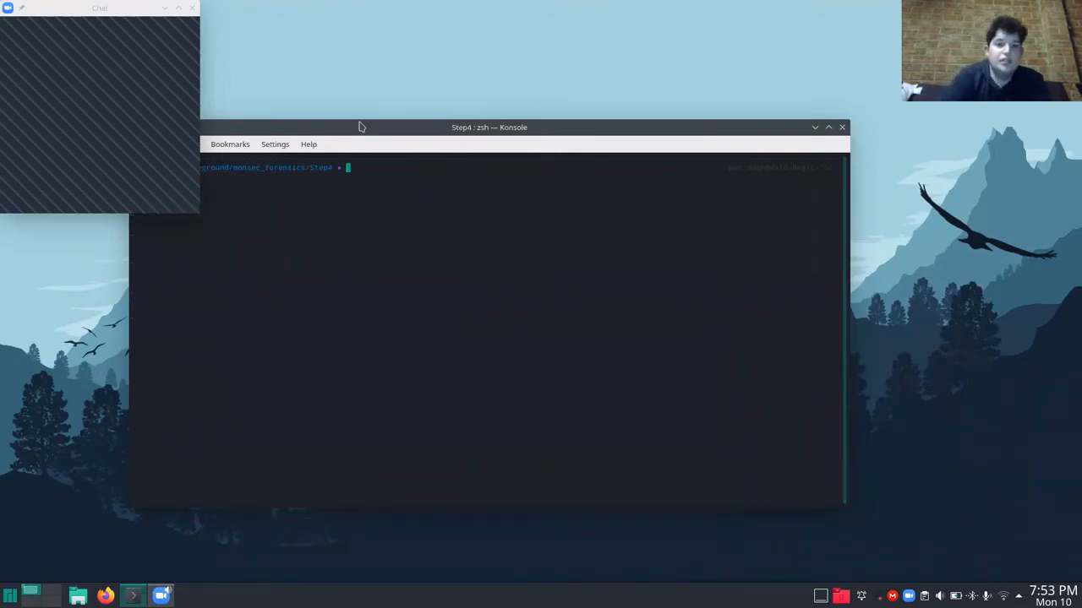
# Move the terminal clear of the Chat window and identify the memory image's profile with volatility -f windows.raw imageinfo.
pyautogui.moveTo(360, 125); pyautogui.dragTo(480, 166)
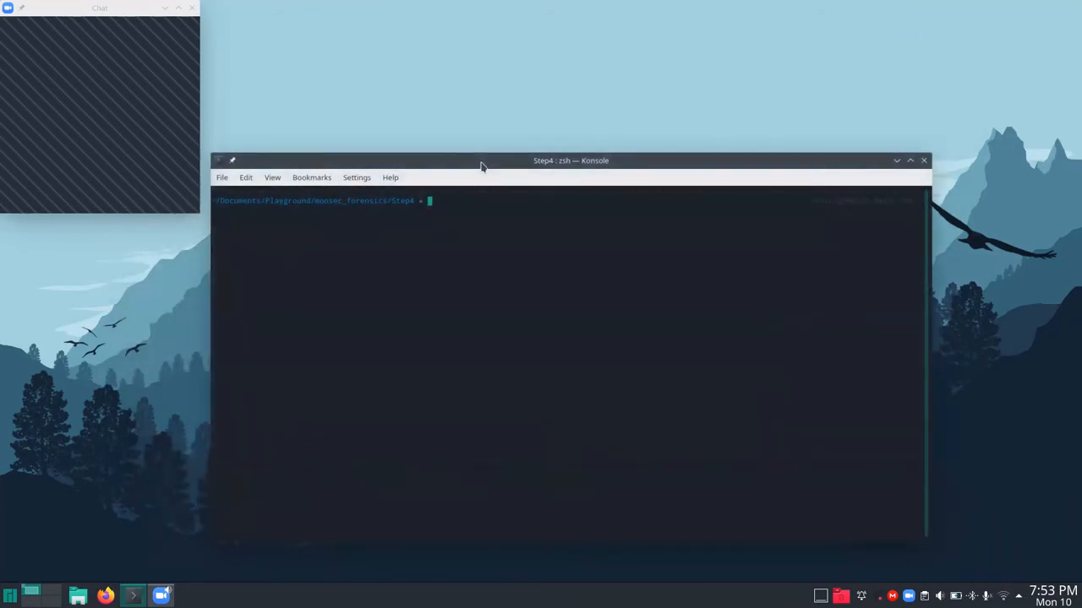
pyautogui.write('volati')
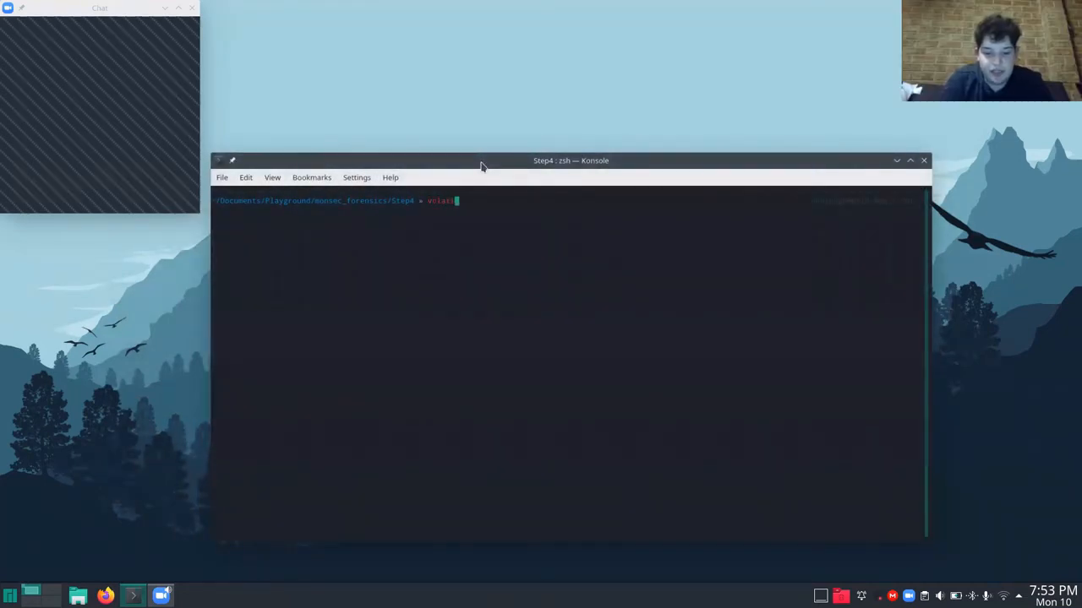
pyautogui.write('lity -f ')
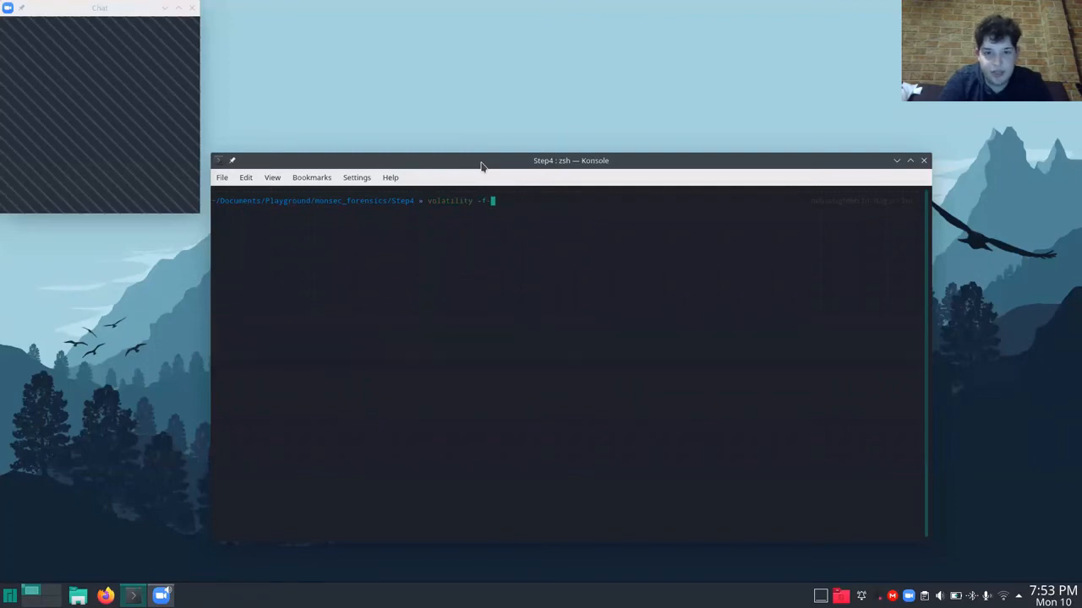
pyautogui.write('windows.')
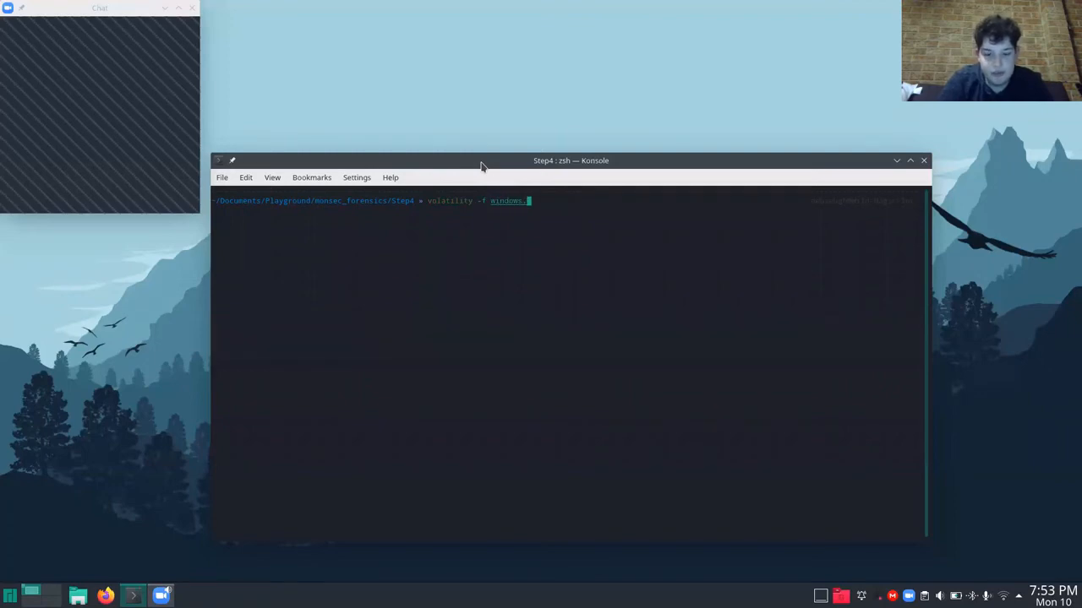
pyautogui.write('raw')
pyautogui.press('Tab')
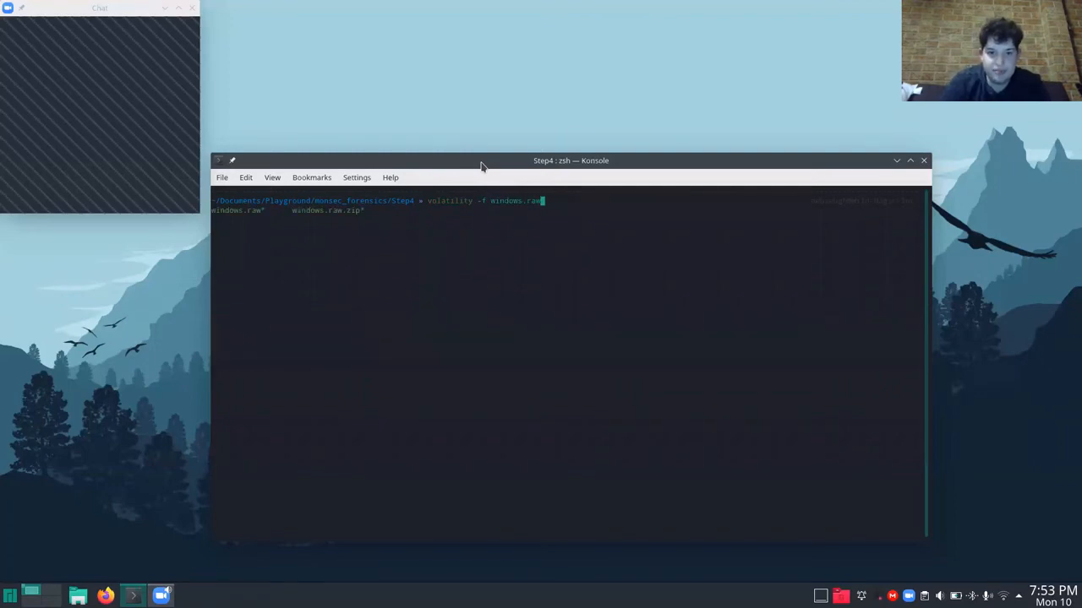
pyautogui.write('imga')
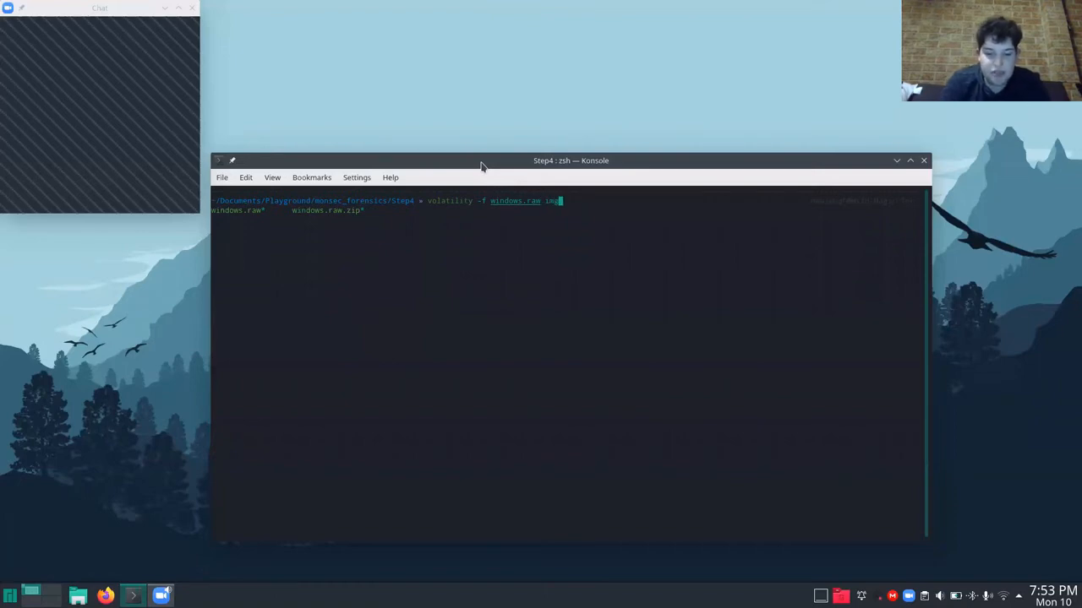
pyautogui.press('BackSpace')
pyautogui.press('BackSpace')
pyautogui.write('ageinfo')
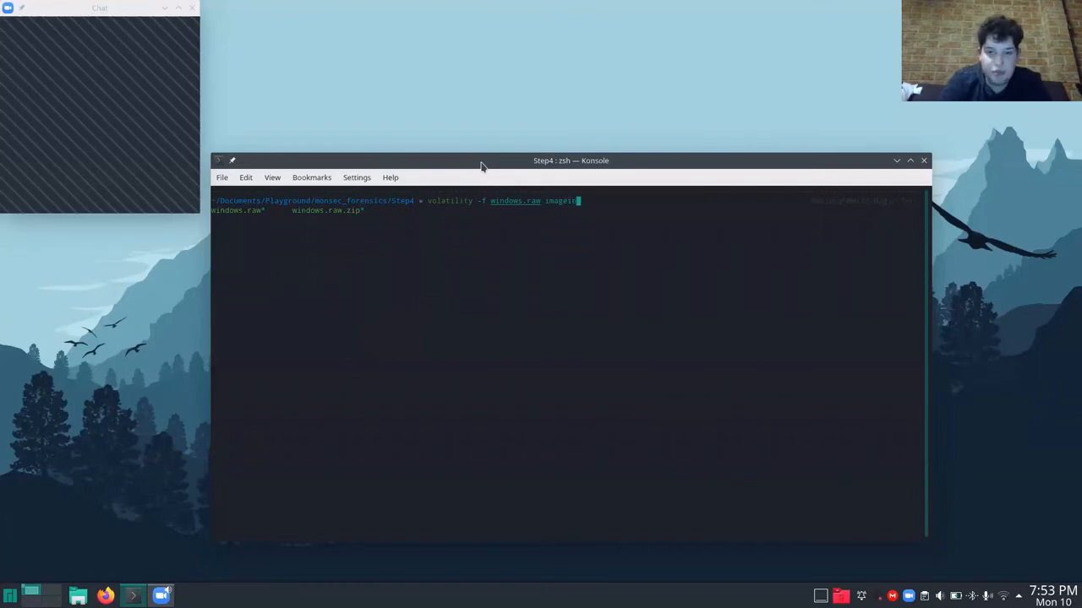
pyautogui.press('Return')
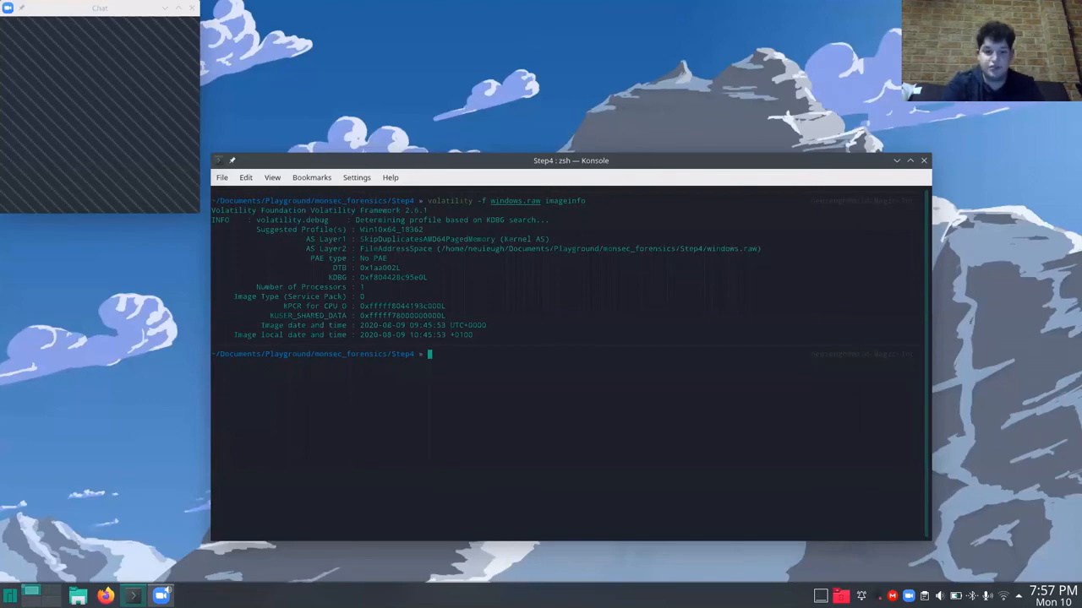
# List the machine's running processes with top and examine the zoom process entry.
pyautogui.write('top')
pyautogui.press('Return')
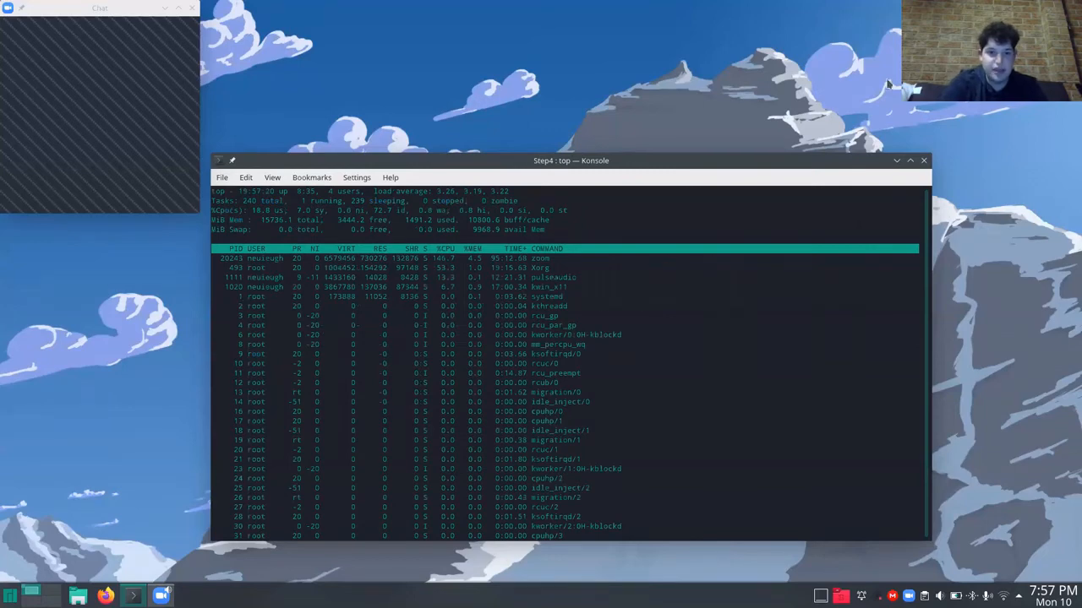
pyautogui.doubleClick(233, 260)
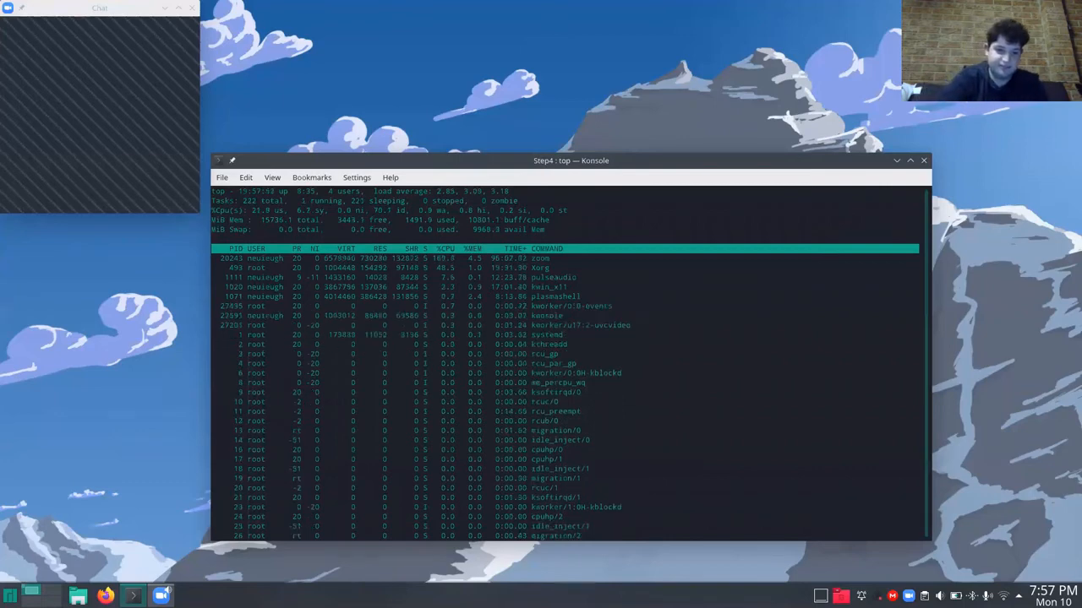
# Consult the interactive command help in top and return to the process list.
pyautogui.press('p')
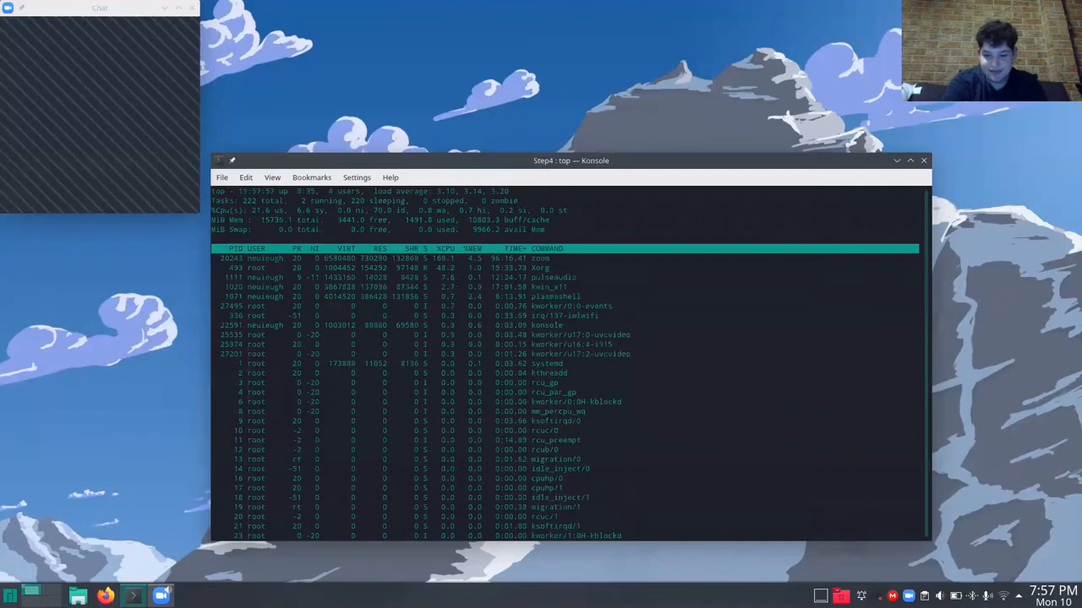
pyautogui.press('p')
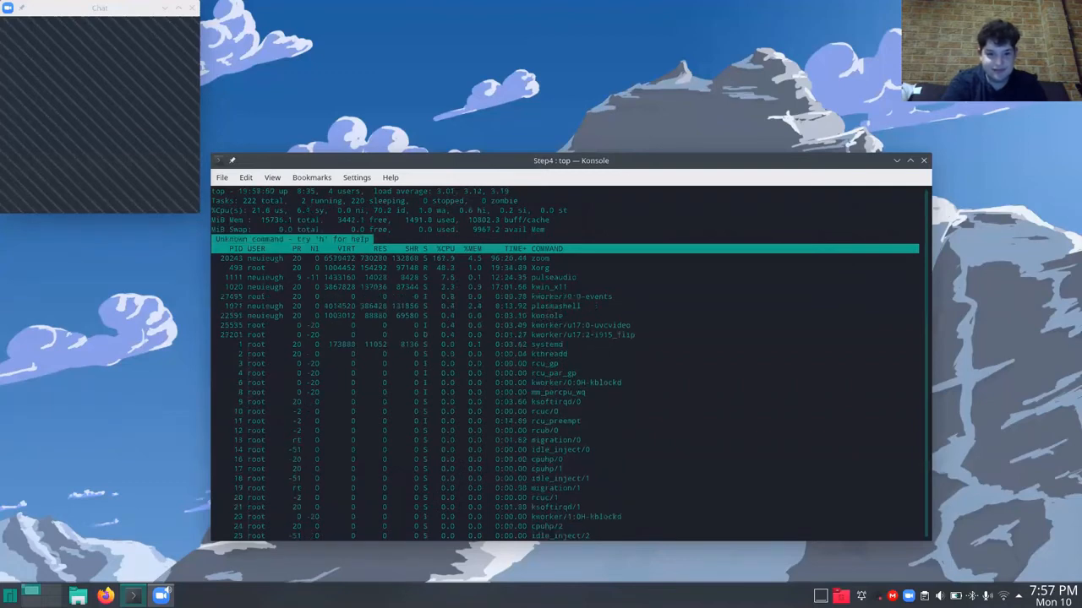
pyautogui.press('h')
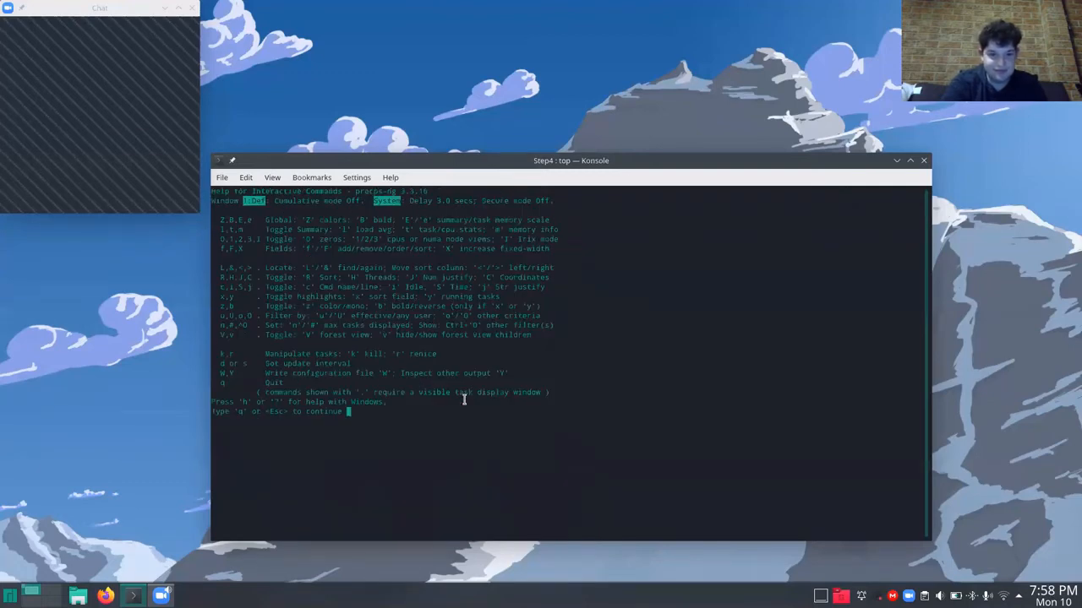
pyautogui.press('q')
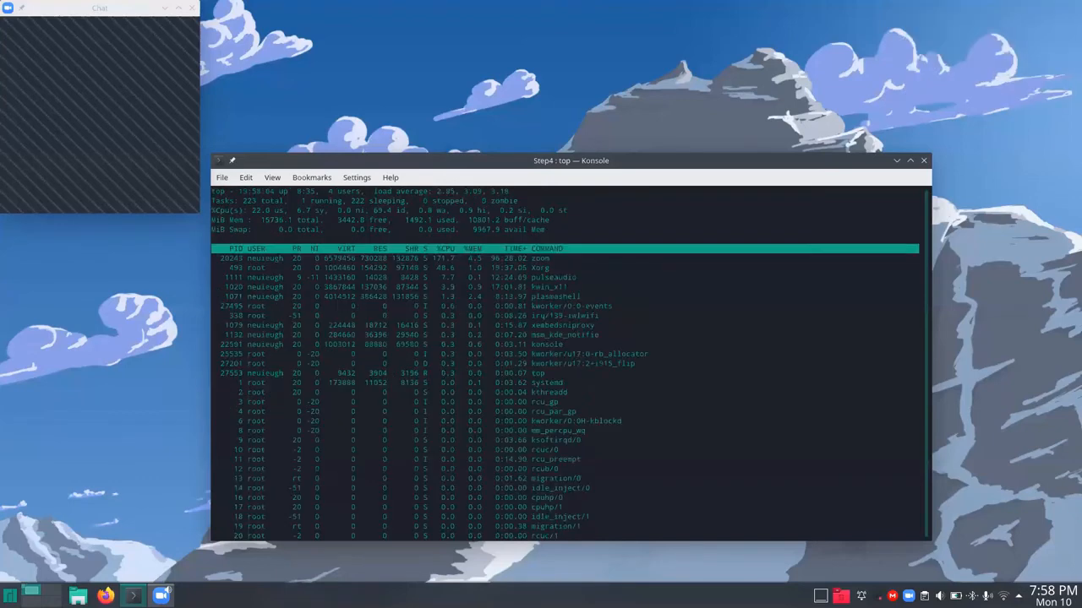
# Quit top and display the machine's running processes as a tree with pstree.
pyautogui.press('q')
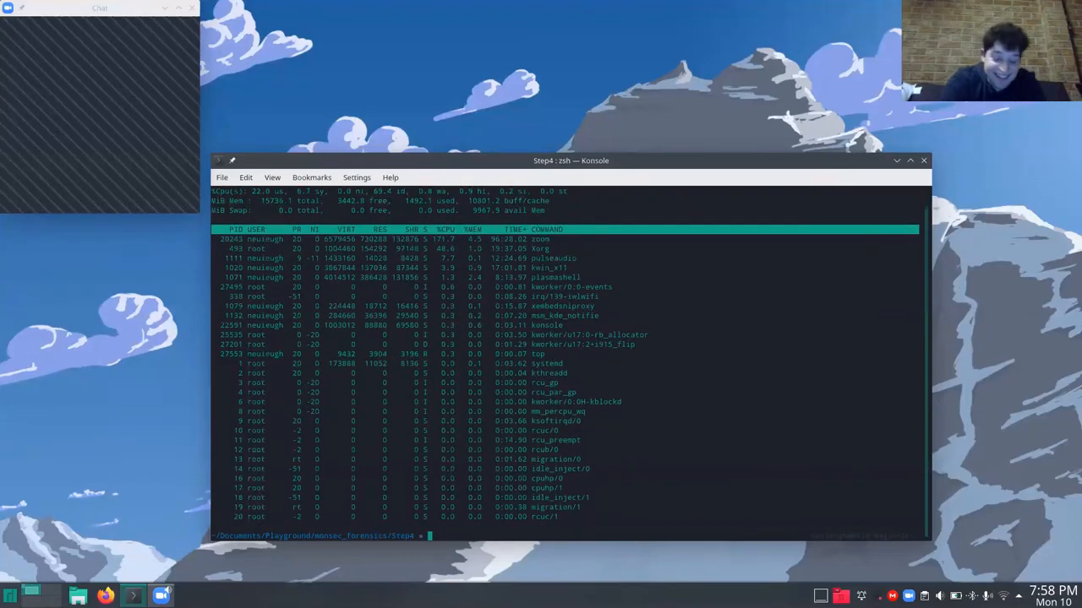
pyautogui.write('clear')
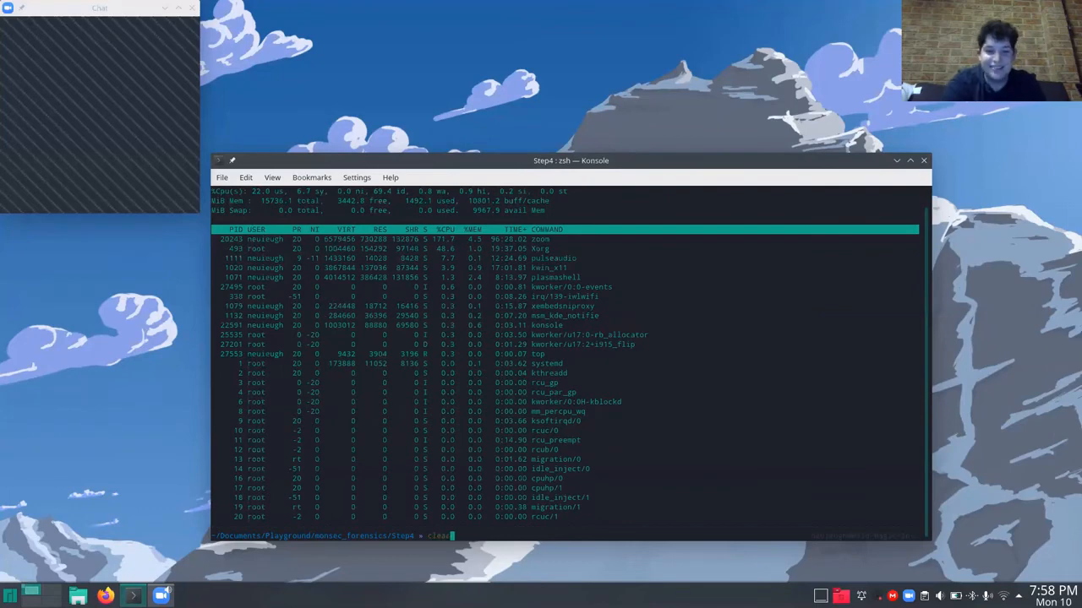
pyautogui.press('BackSpace')
pyautogui.press('BackSpace')
pyautogui.press('BackSpace')
pyautogui.press('BackSpace')
pyautogui.press('BackSpace')
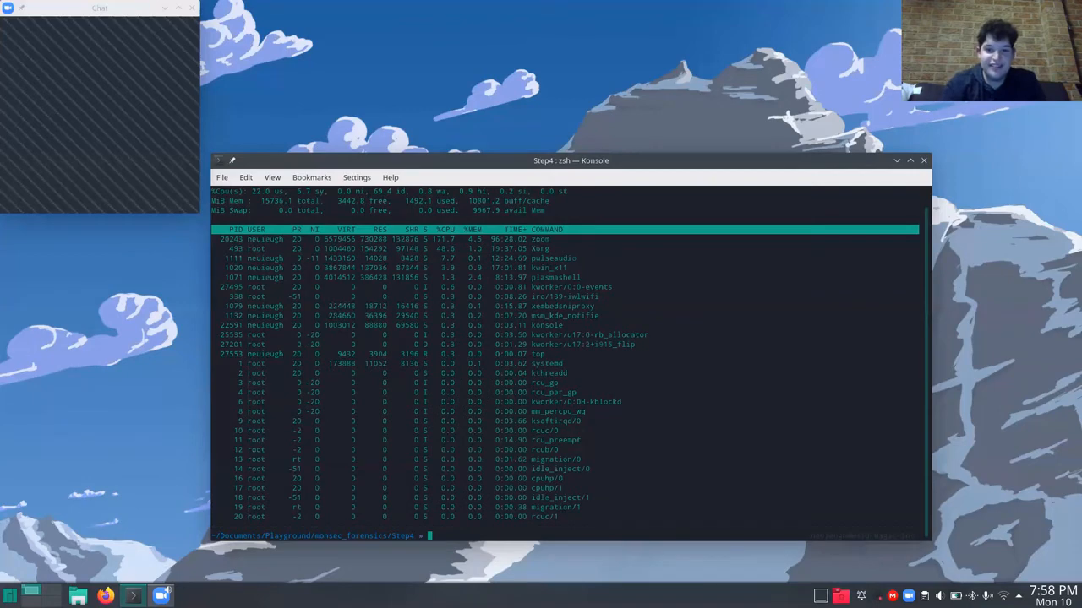
pyautogui.write('pstree')
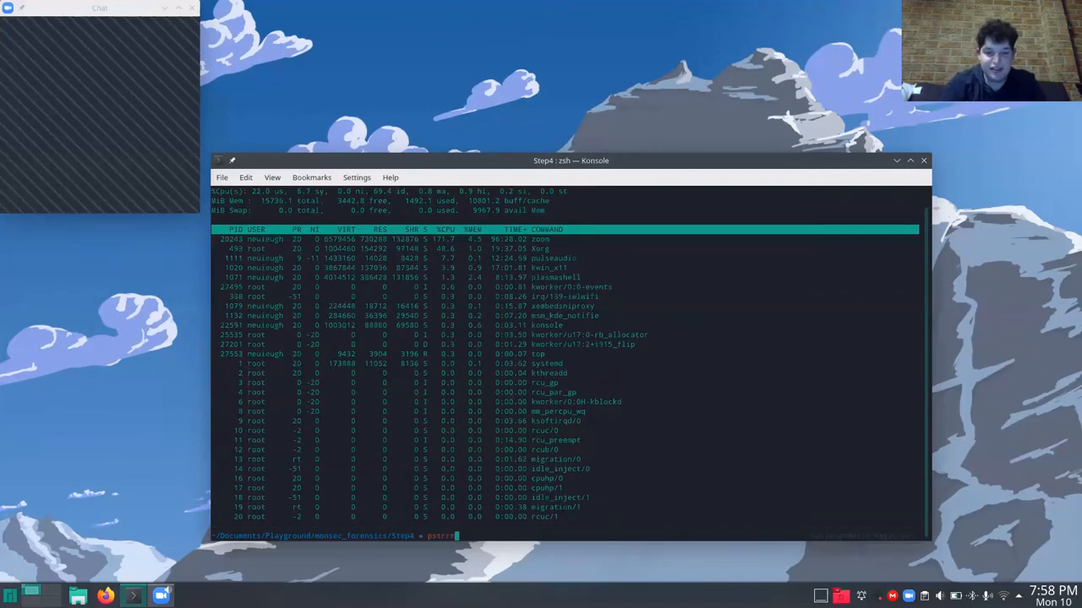
pyautogui.press('BackSpace')
pyautogui.press('BackSpace')
pyautogui.write('tree')
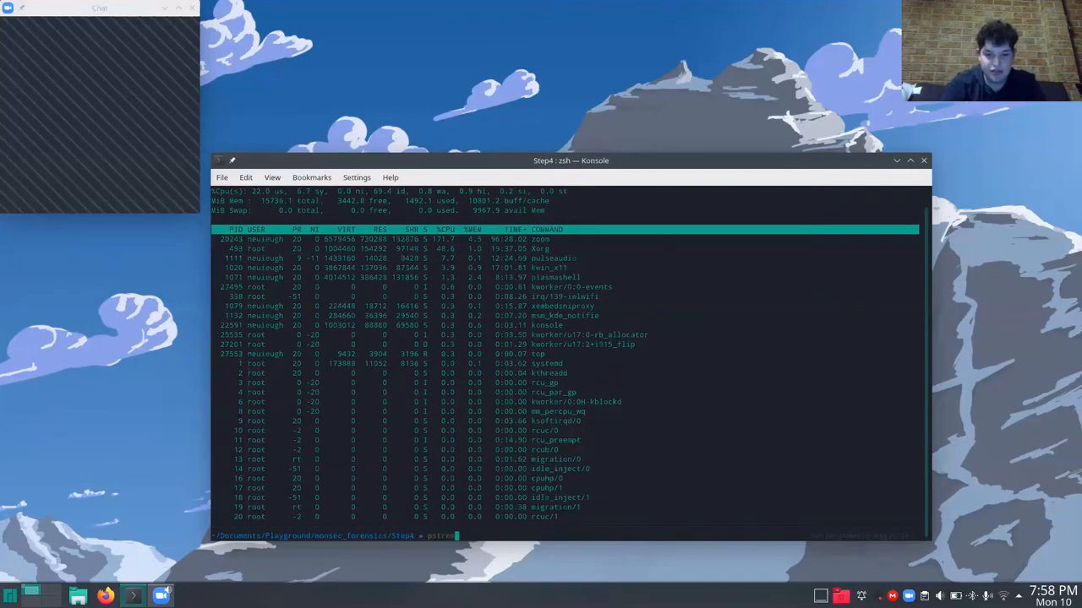
pyautogui.press('Return')
pyautogui.scroll(15, 421, 297)
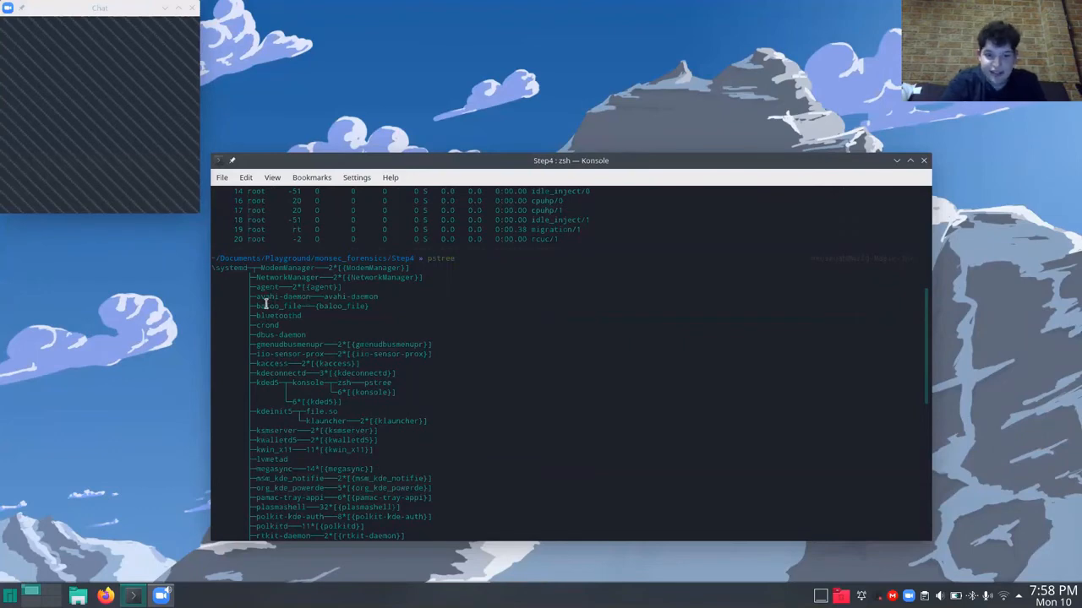
# Examine the process tree from the systemd root through the kded5, konsole, zsh and pstree branch.
pyautogui.moveTo(256, 277); pyautogui.dragTo(309, 414)
pyautogui.click(308, 414)
pyautogui.doubleClick(237, 267)
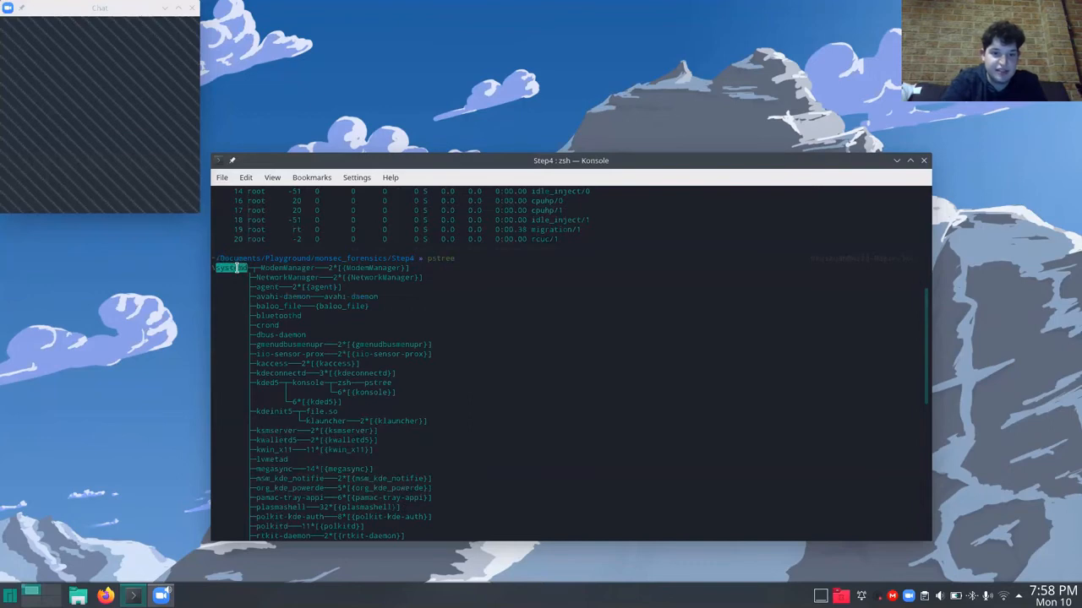
pyautogui.doubleClick(269, 385)
pyautogui.click(270, 385)
pyautogui.doubleClick(296, 384)
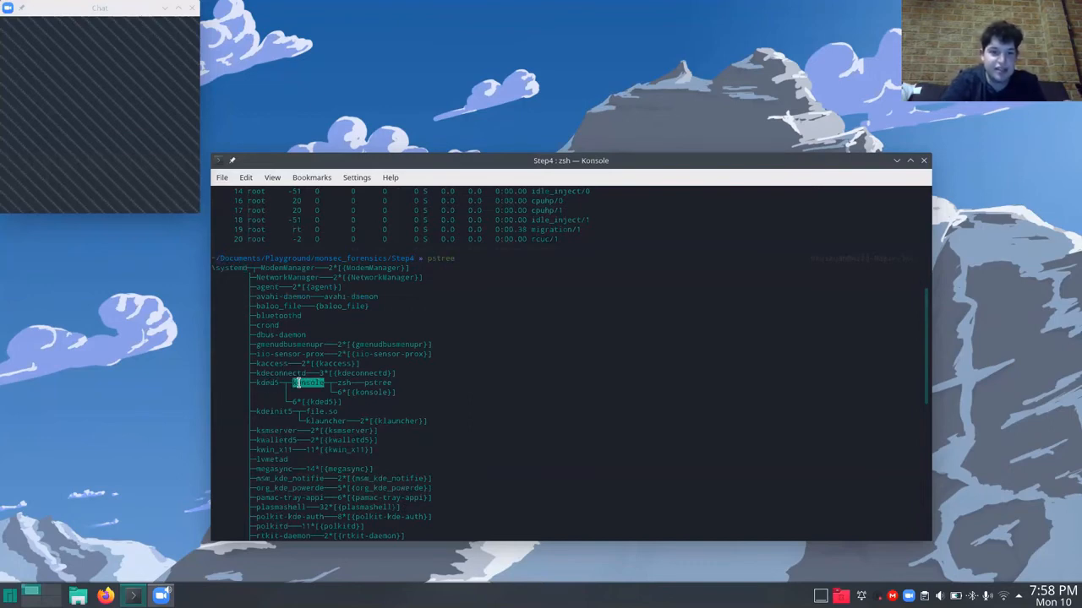
pyautogui.click(296, 384)
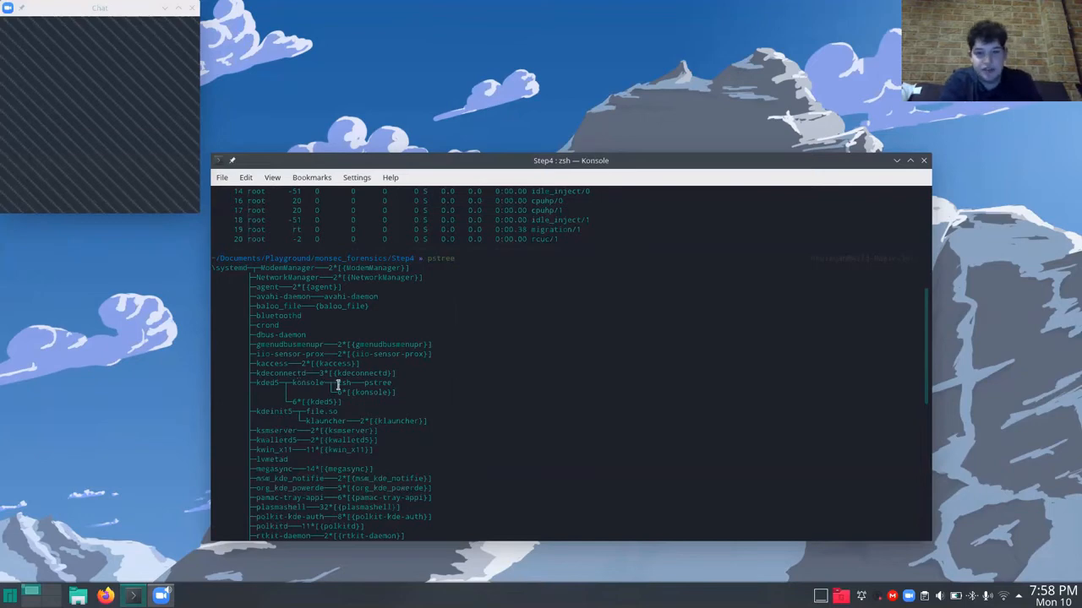
pyautogui.doubleClick(343, 383)
pyautogui.click(385, 383)
pyautogui.doubleClick(385, 383)
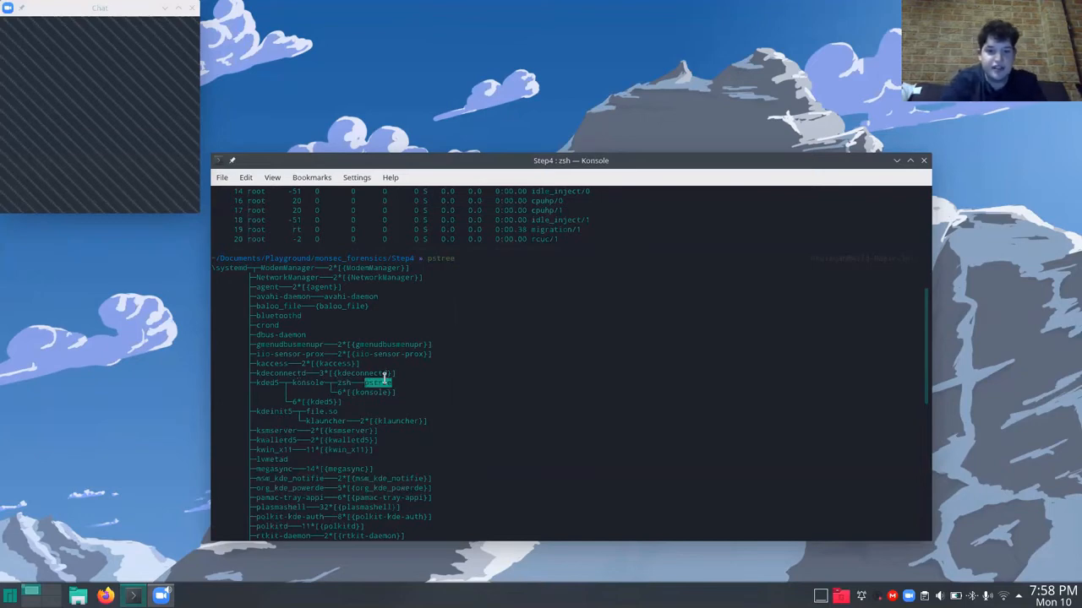
pyautogui.click(439, 259)
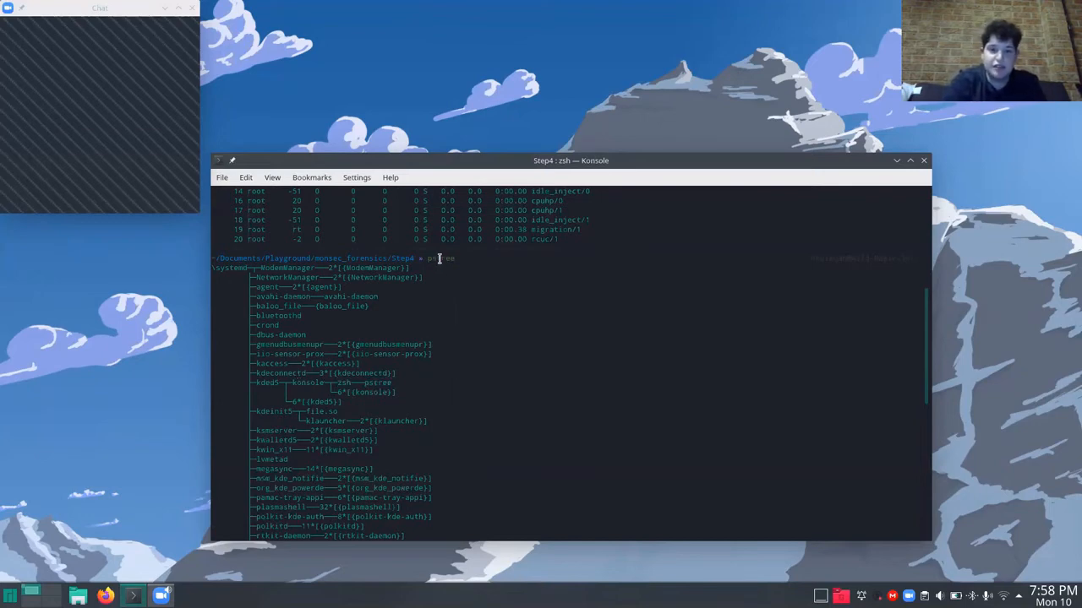
pyautogui.doubleClick(440, 258)
pyautogui.tripleClick(381, 383)
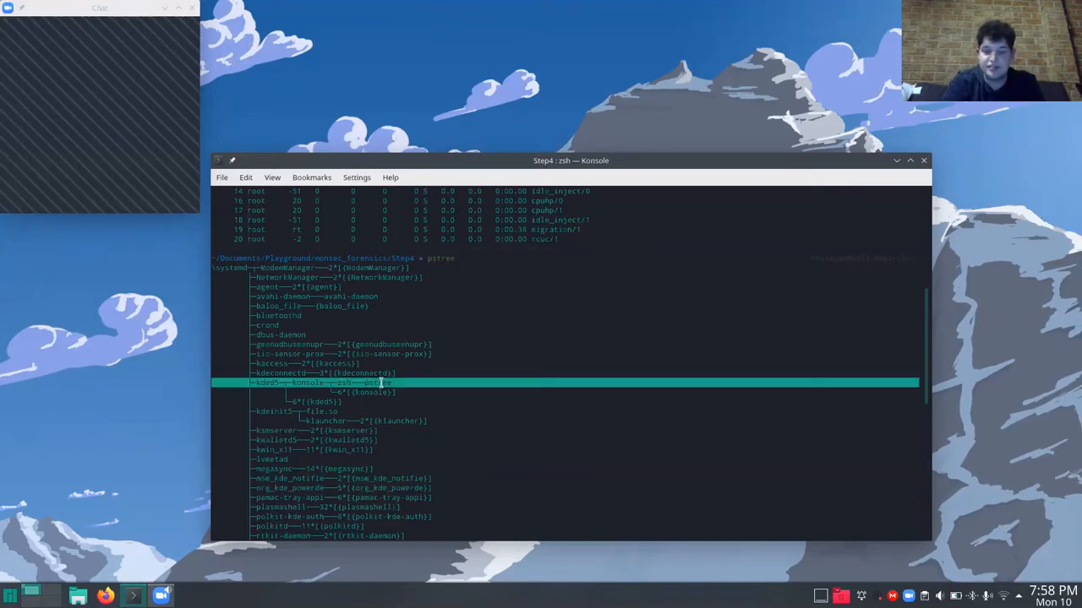
pyautogui.scroll(-15, 381, 383)
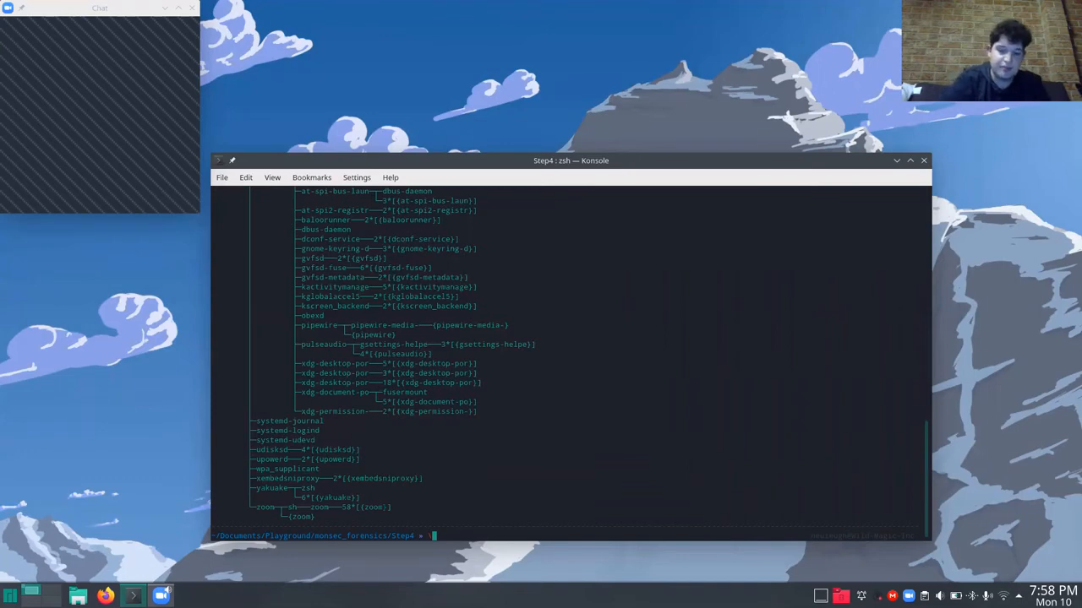
# Run volatility -f windows.raw imageinfo to determine the memory image's profile.
pyautogui.press('BackSpace')
pyautogui.press('Up')
pyautogui.press('Up')
pyautogui.press('Up')
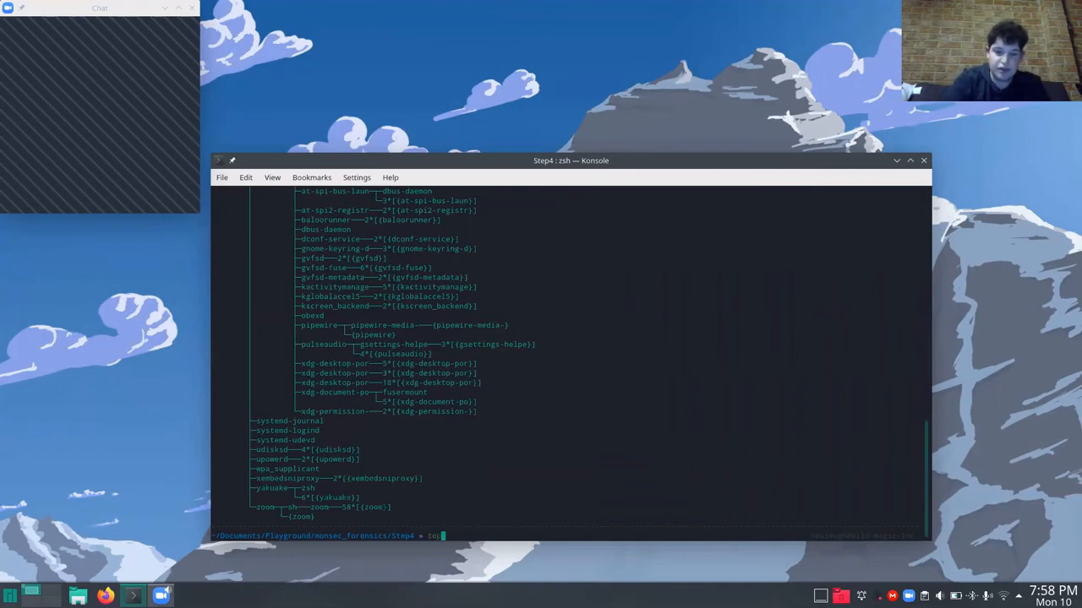
pyautogui.press('BackSpace')
pyautogui.press('BackSpace')
pyautogui.press('BackSpace')
pyautogui.press('BackSpace')
pyautogui.press('BackSpace')
pyautogui.press('BackSpace')
pyautogui.press('BackSpace')
pyautogui.press('BackSpace')
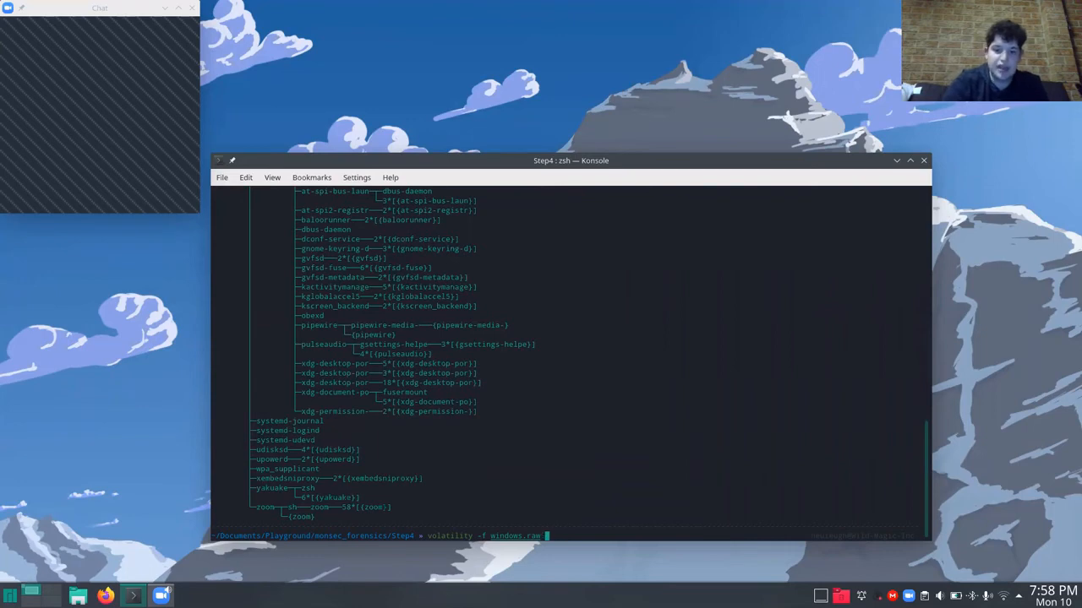
pyautogui.scroll(9, 336, 427)
pyautogui.scroll(10, 336, 428)
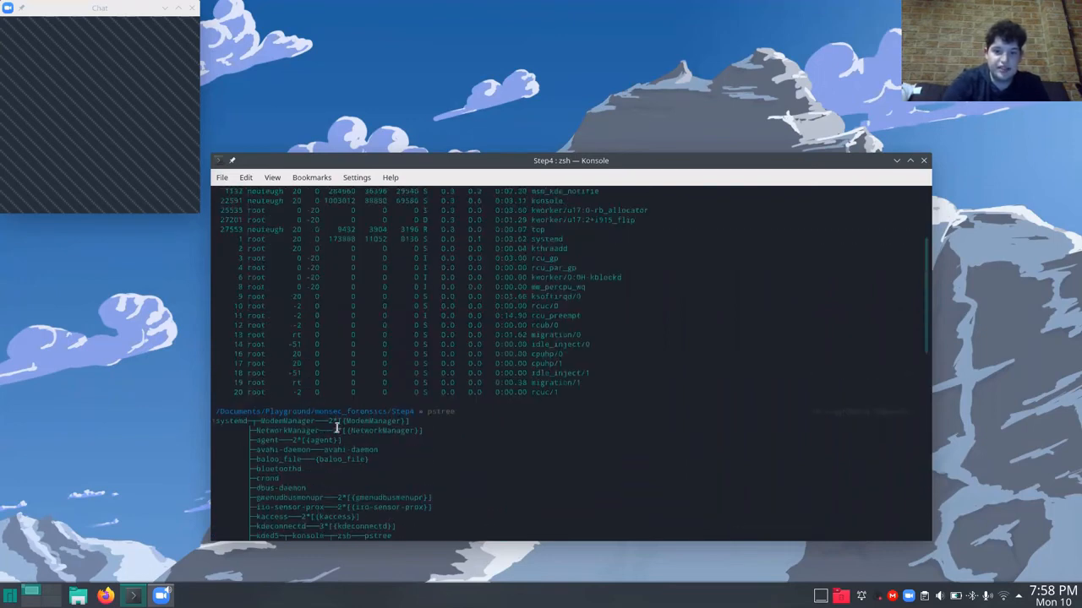
pyautogui.press('BackSpace')
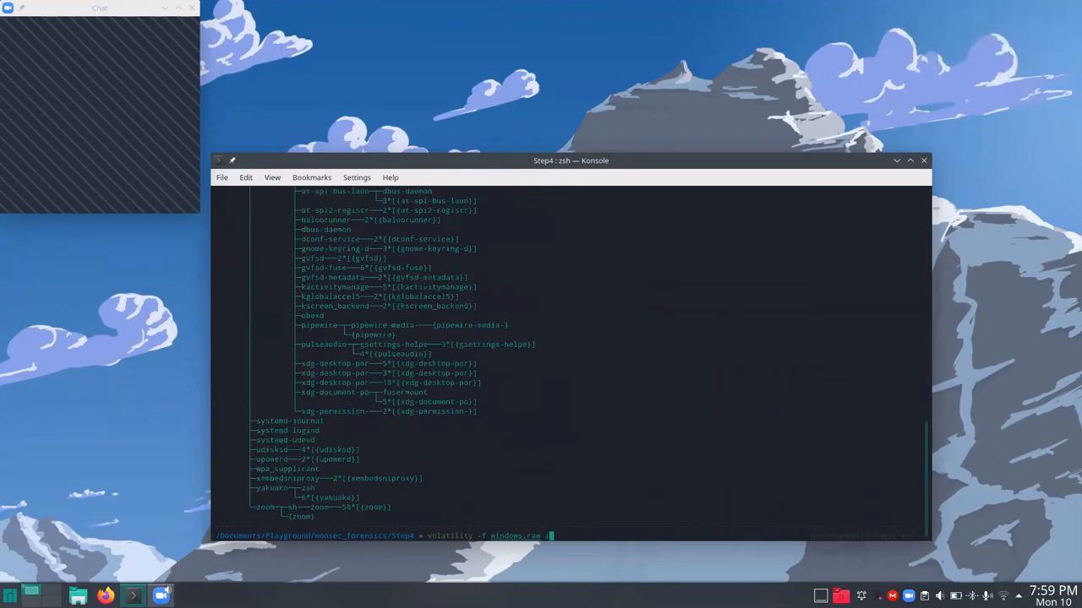
pyautogui.write('imageinfo')
pyautogui.press('Return')
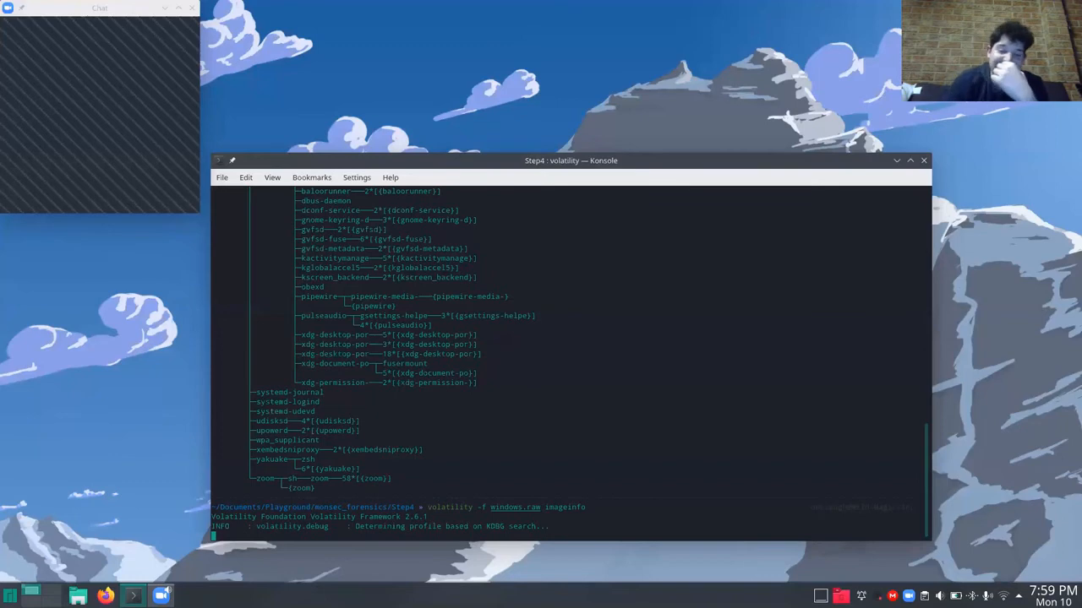
# Review the pstree output, including the zoom branch, while the profile search runs.
pyautogui.scroll(15, 462, 385)
pyautogui.scroll(6, 461, 386)
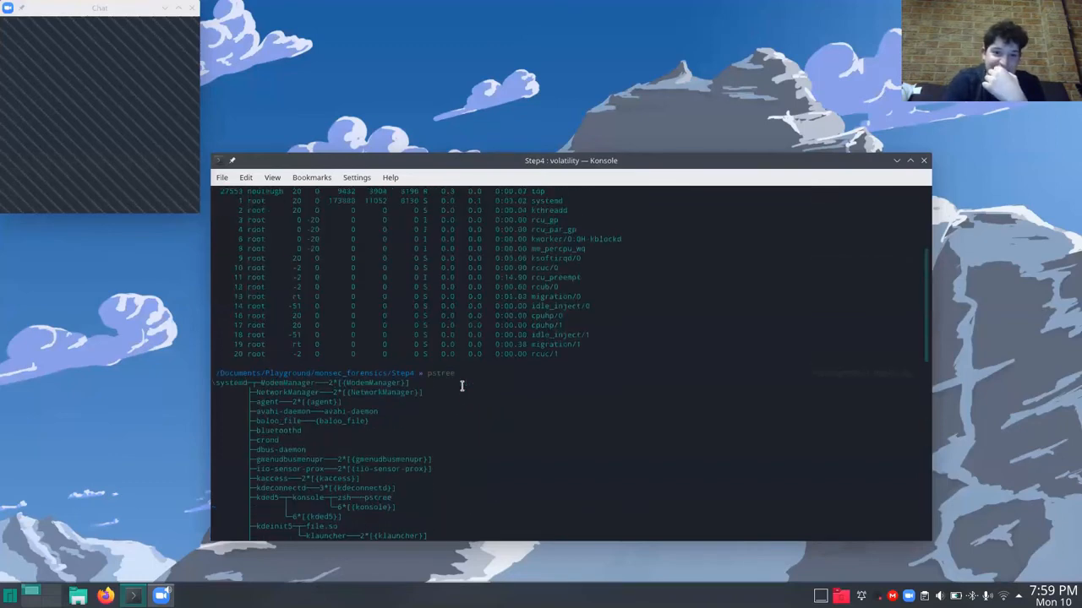
pyautogui.scroll(-20, 461, 387)
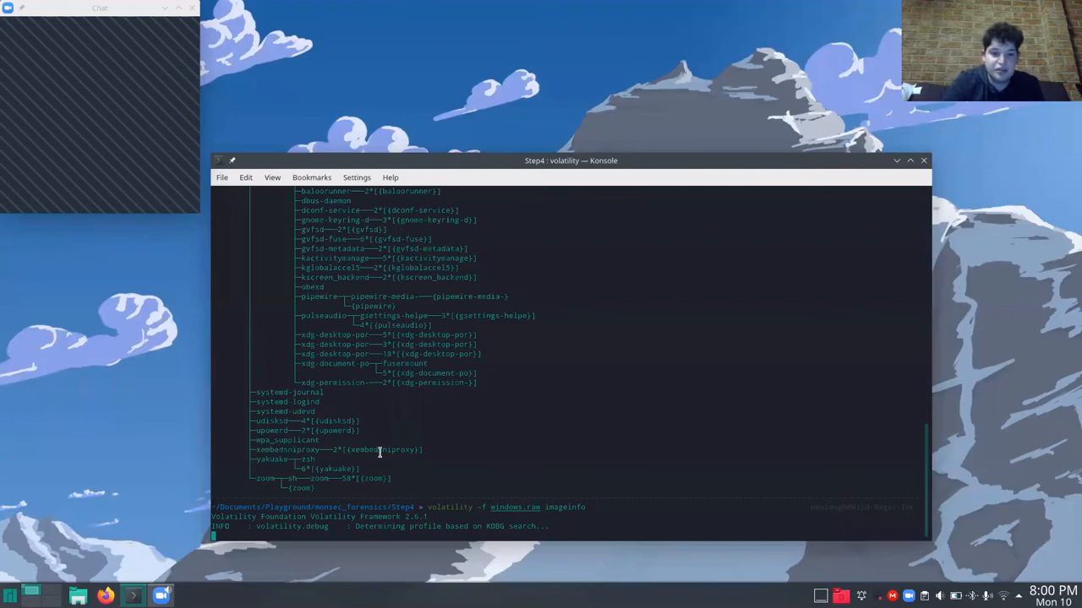
pyautogui.scroll(10, 380, 452)
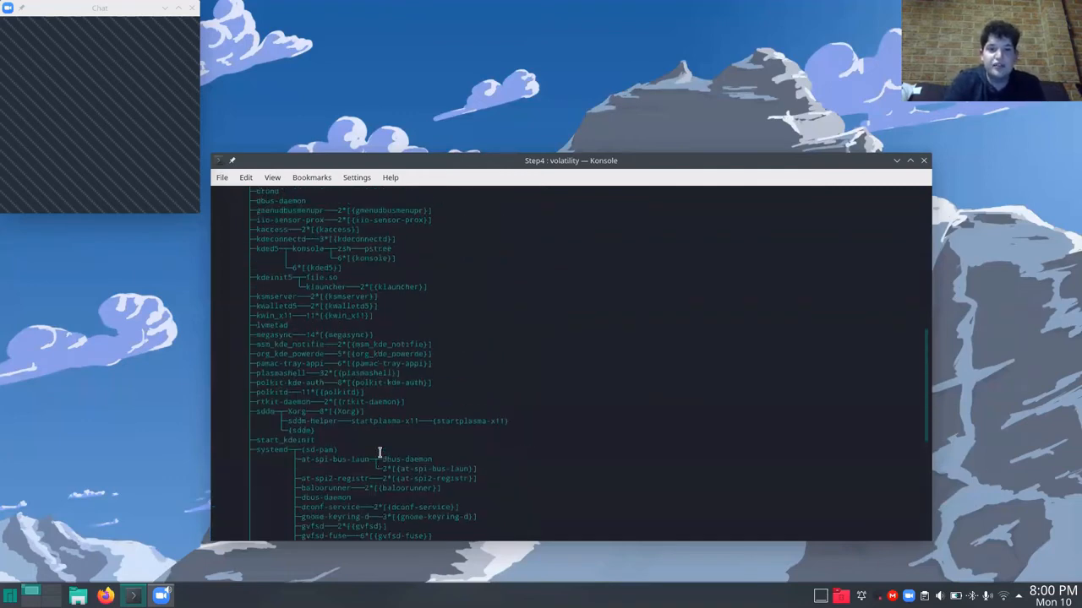
pyautogui.scroll(4, 379, 452)
pyautogui.scroll(-14, 379, 452)
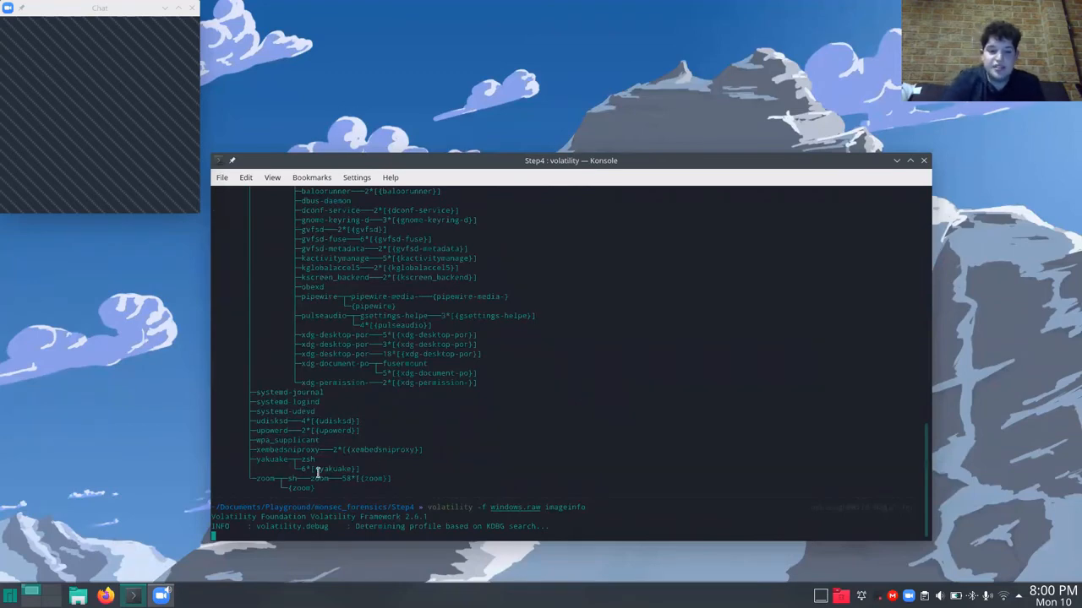
pyautogui.doubleClick(271, 483)
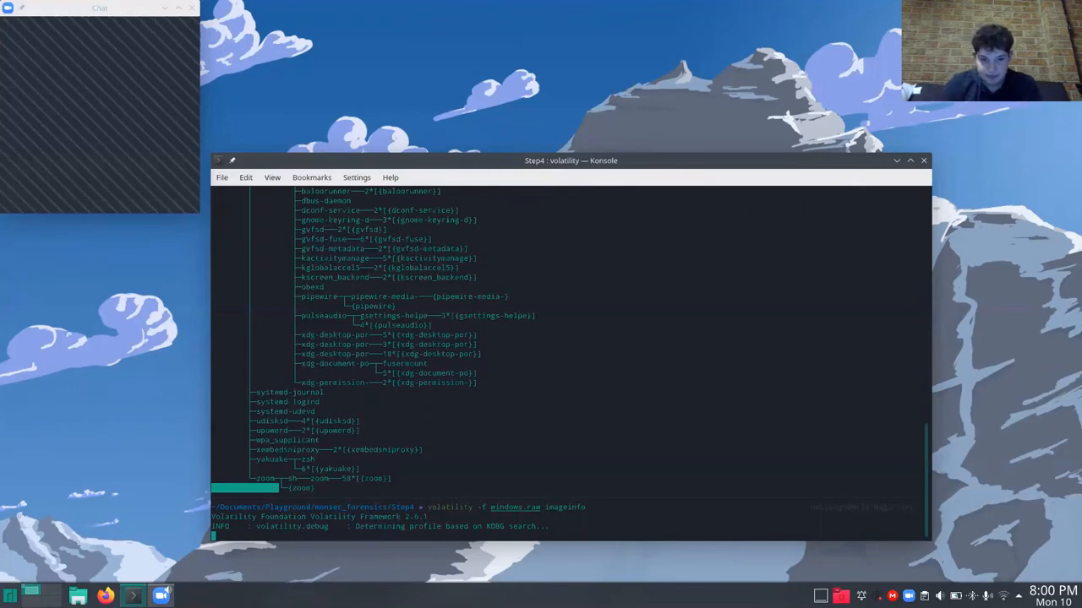
pyautogui.scroll(7, 282, 467)
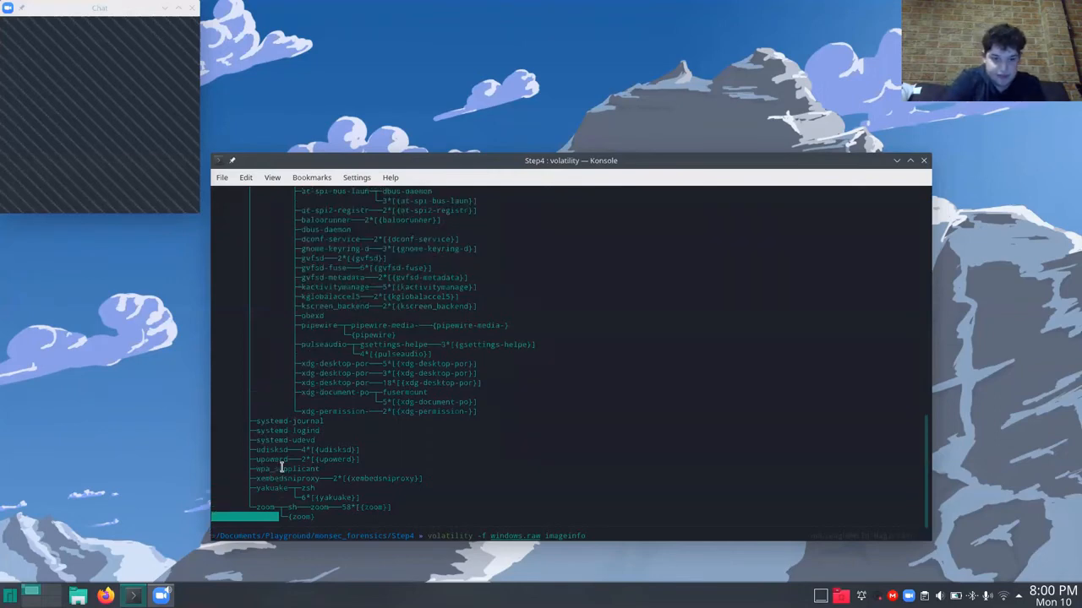
pyautogui.scroll(1, 281, 467)
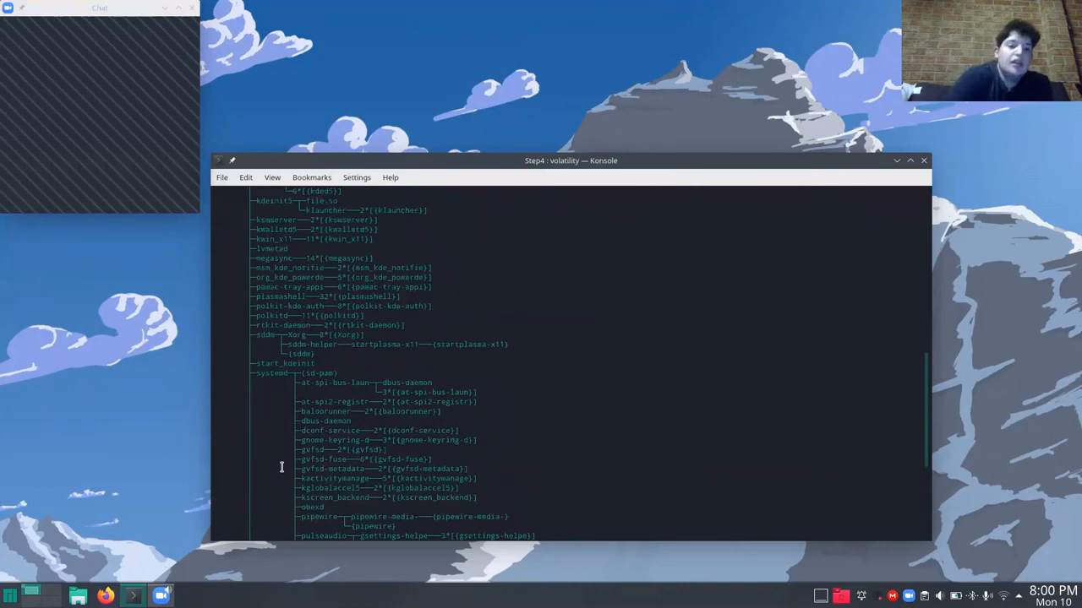
pyautogui.scroll(9, 281, 467)
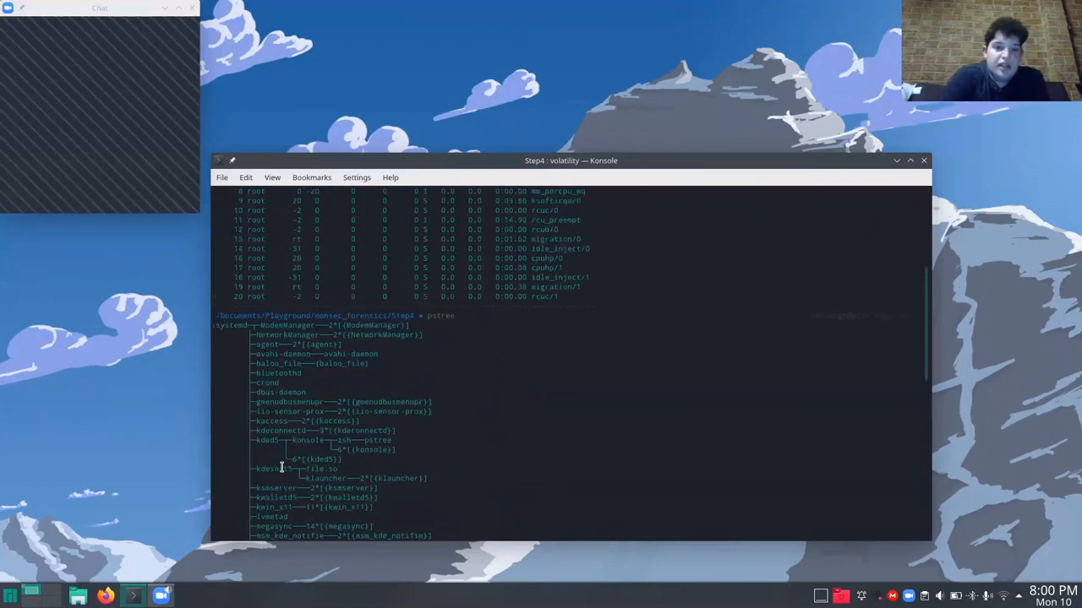
pyautogui.press('Return')
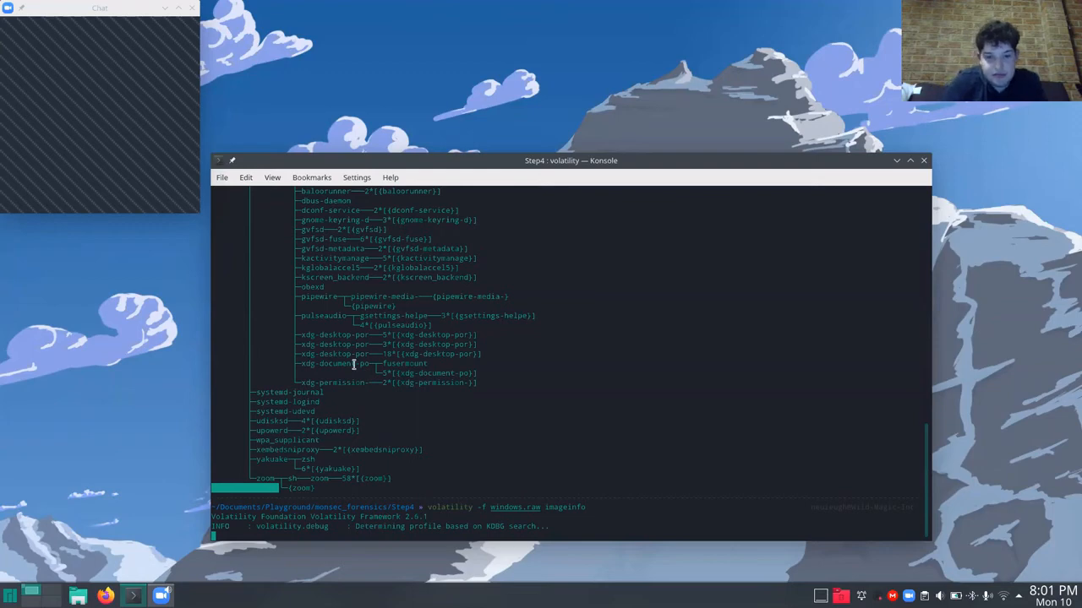
pyautogui.scroll(7, 348, 429)
pyautogui.scroll(-7, 346, 430)
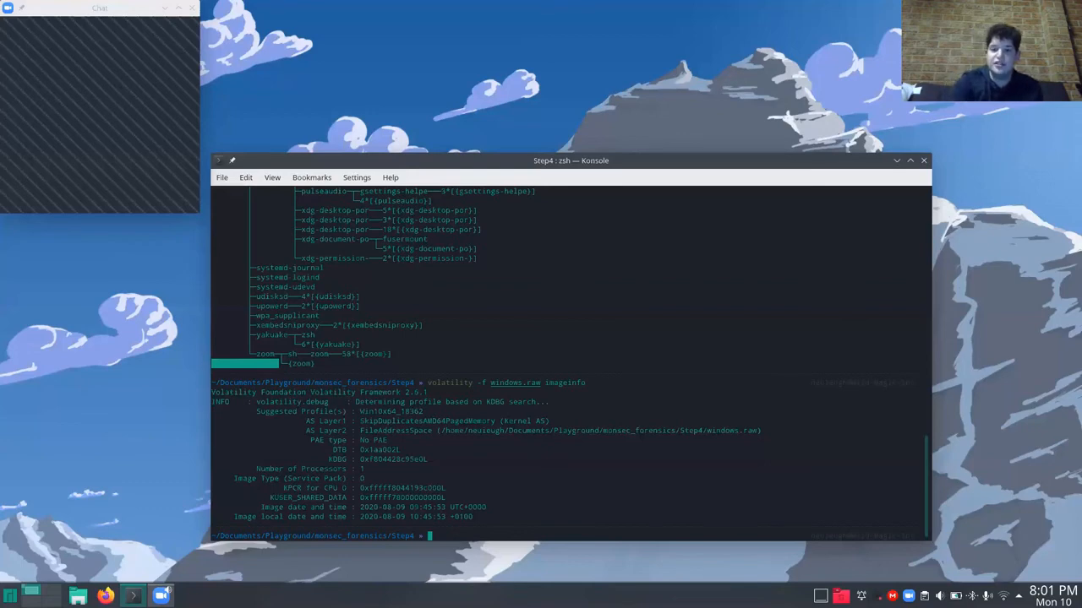
# Recall the last volatility command for windows.raw and strip the imageinfo plugin name from its end.
pyautogui.press('Up')
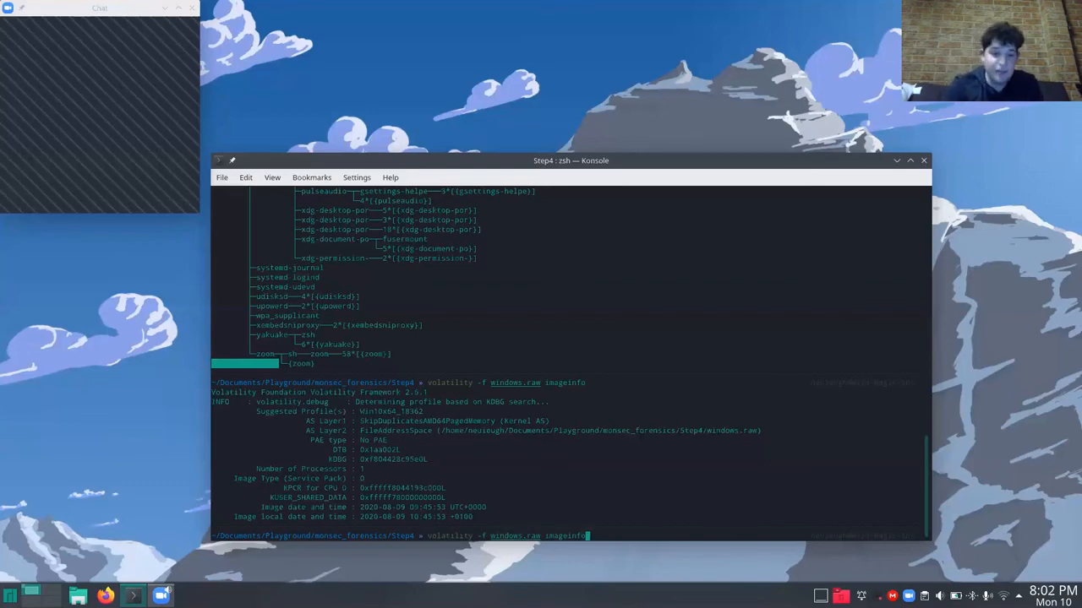
pyautogui.press('BackSpace')
pyautogui.press('BackSpace')
pyautogui.press('BackSpace')
pyautogui.press('BackSpace')
pyautogui.press('BackSpace')
pyautogui.press('BackSpace')
pyautogui.press('BackSpace')
pyautogui.press('BackSpace')
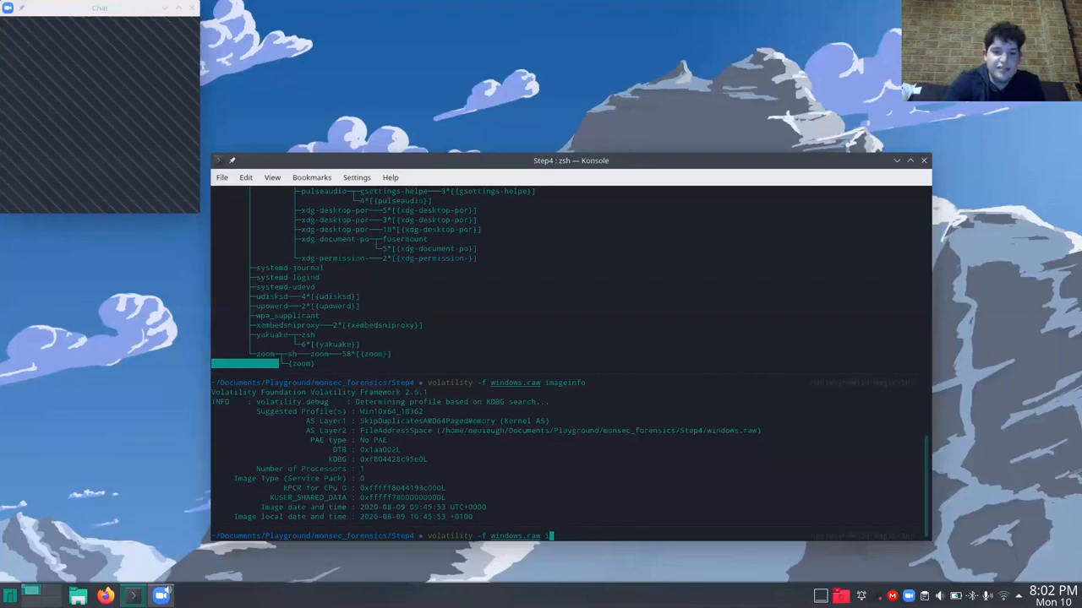
# Examine the suggested profile name in the imageinfo output.
pyautogui.doubleClick(384, 411)
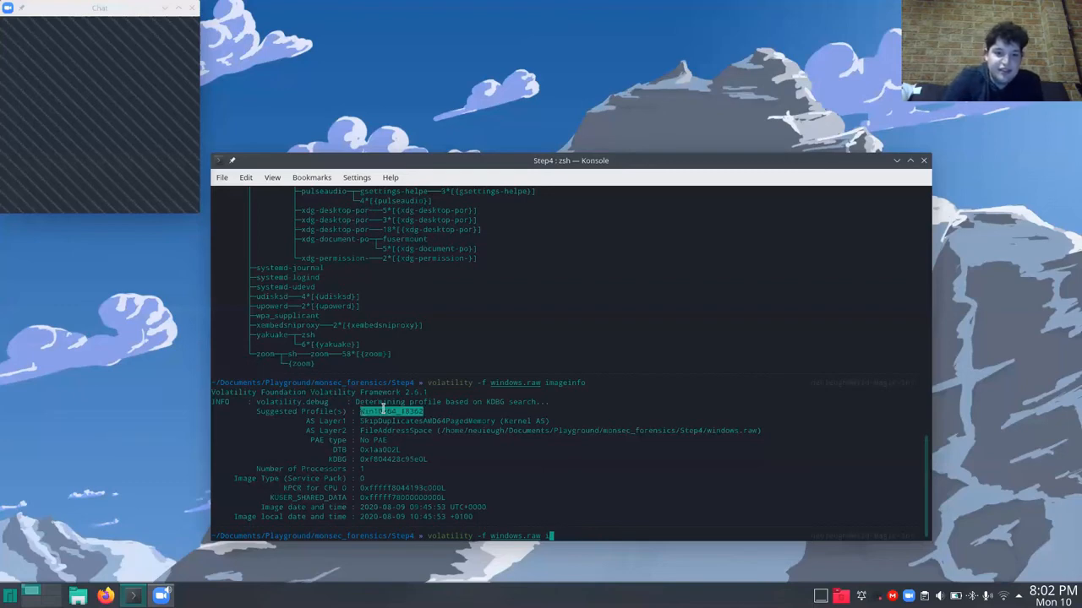
pyautogui.click(368, 412)
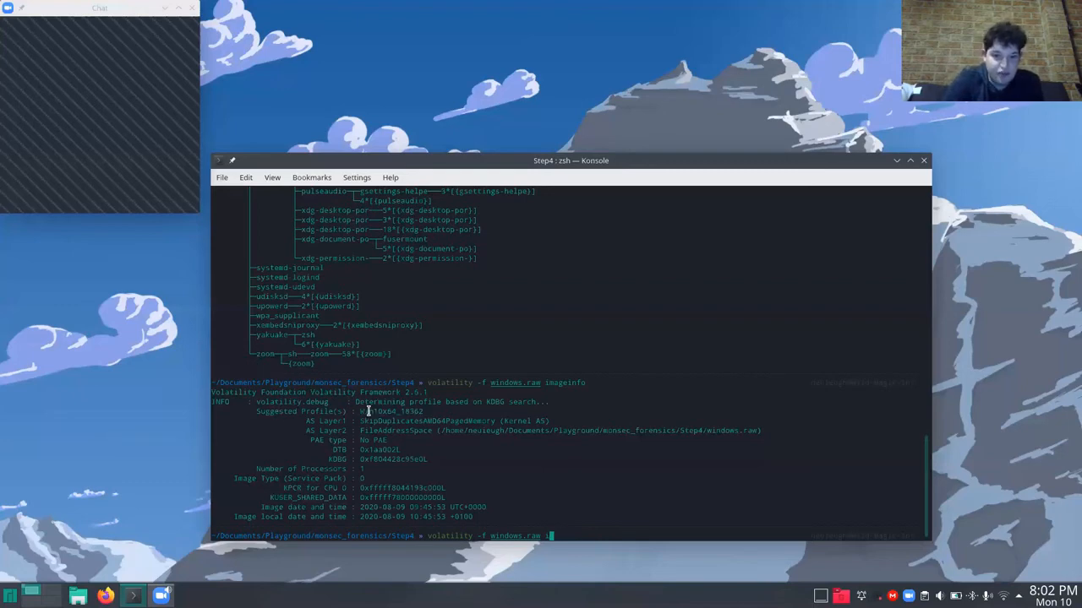
pyautogui.moveTo(360, 411); pyautogui.dragTo(419, 411)
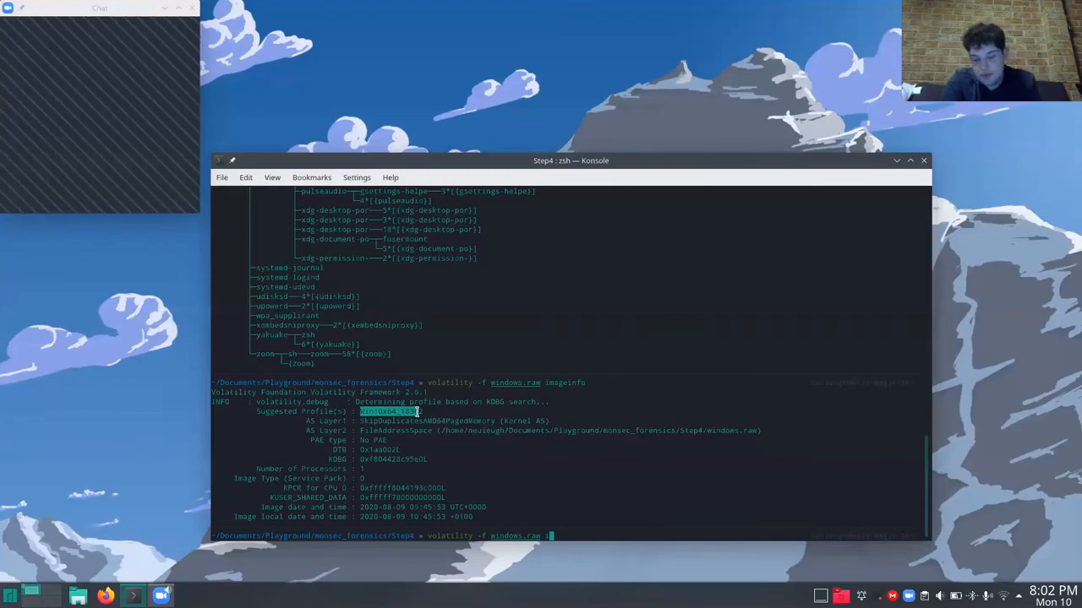
pyautogui.click(418, 411)
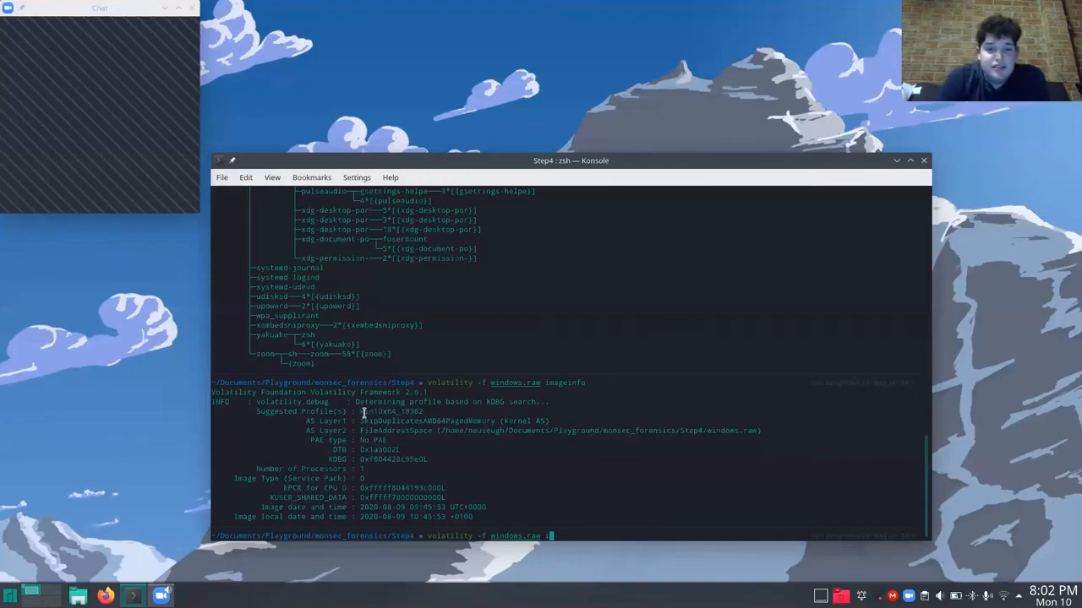
pyautogui.moveTo(361, 412)
pyautogui.mouseDown()
pyautogui.moveTo(425, 421)
pyautogui.moveTo(379, 414)
pyautogui.mouseUp()
pyautogui.click(419, 414)
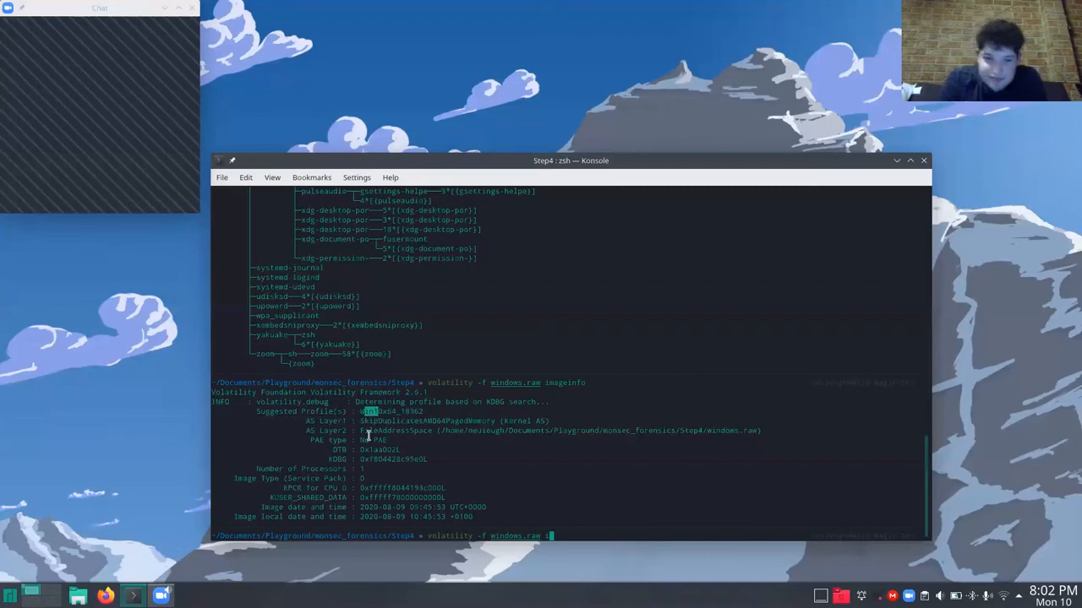
# Inspect the architecture and build number portions of the suggested profile name in the imageinfo output.
pyautogui.click(384, 412)
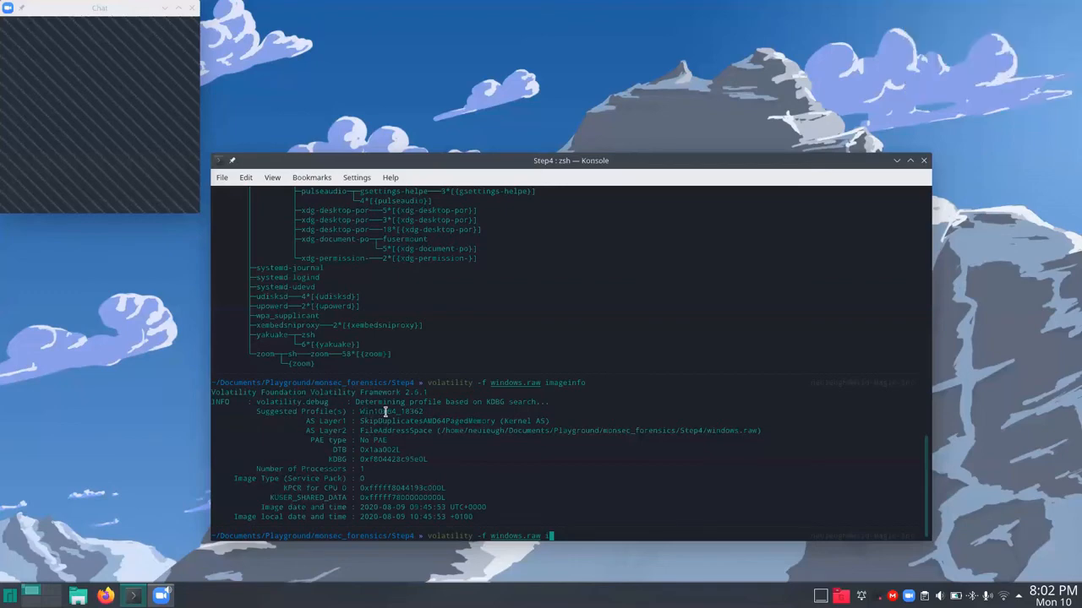
pyautogui.moveTo(388, 413); pyautogui.dragTo(395, 413)
pyautogui.click(405, 451)
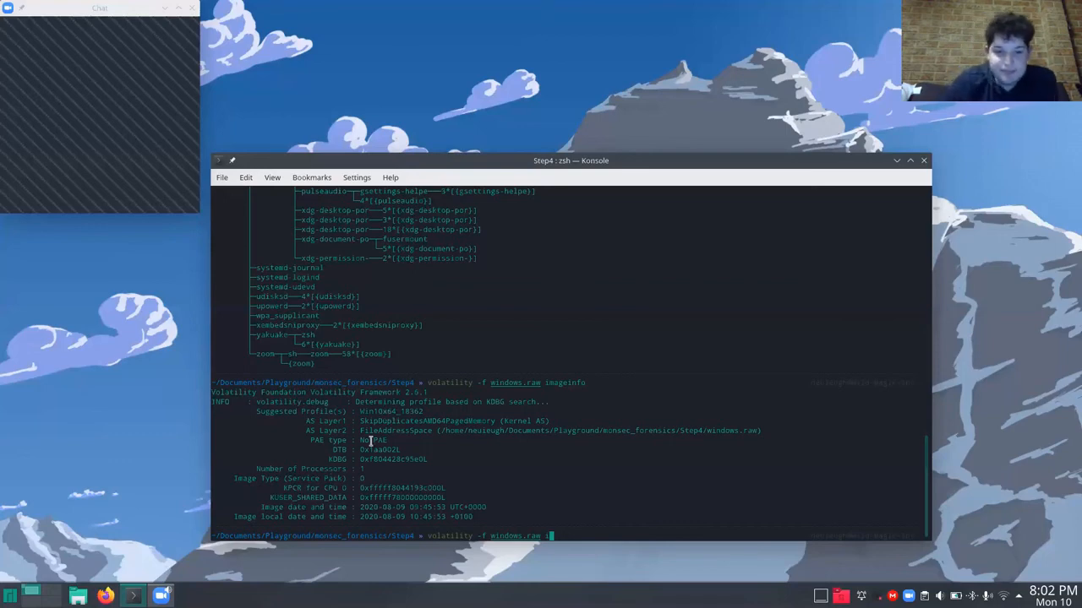
pyautogui.moveTo(401, 411); pyautogui.dragTo(423, 411)
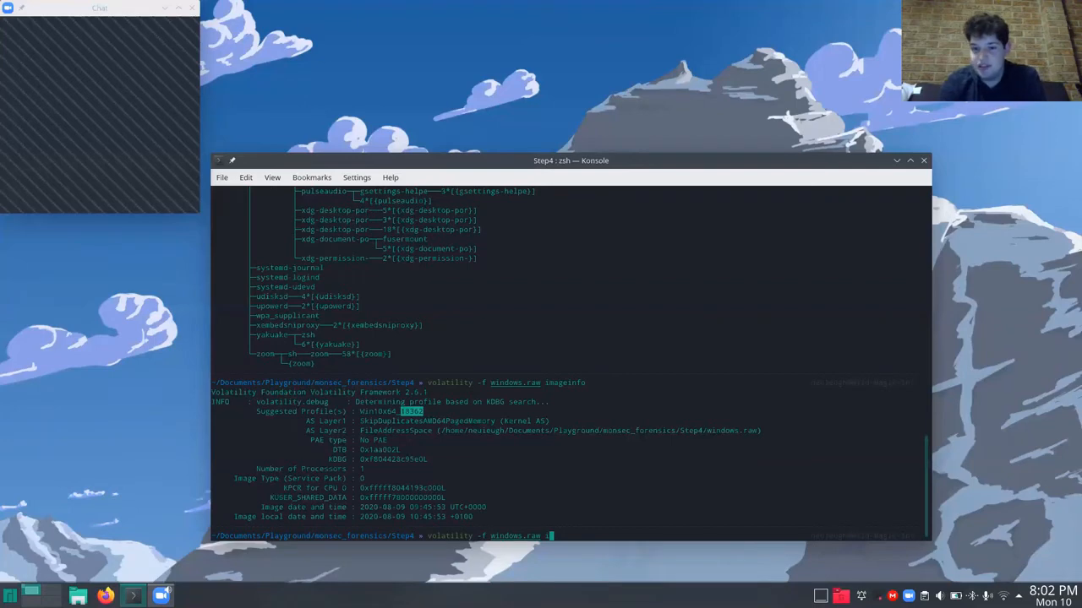
# Replace the leftover plugin text in the pending volatility command with the option --profile=Win10x64_18362, copying the name from the imageinfo output.
pyautogui.doubleClick(414, 412)
pyautogui.hotkey('ctrl', 'c')
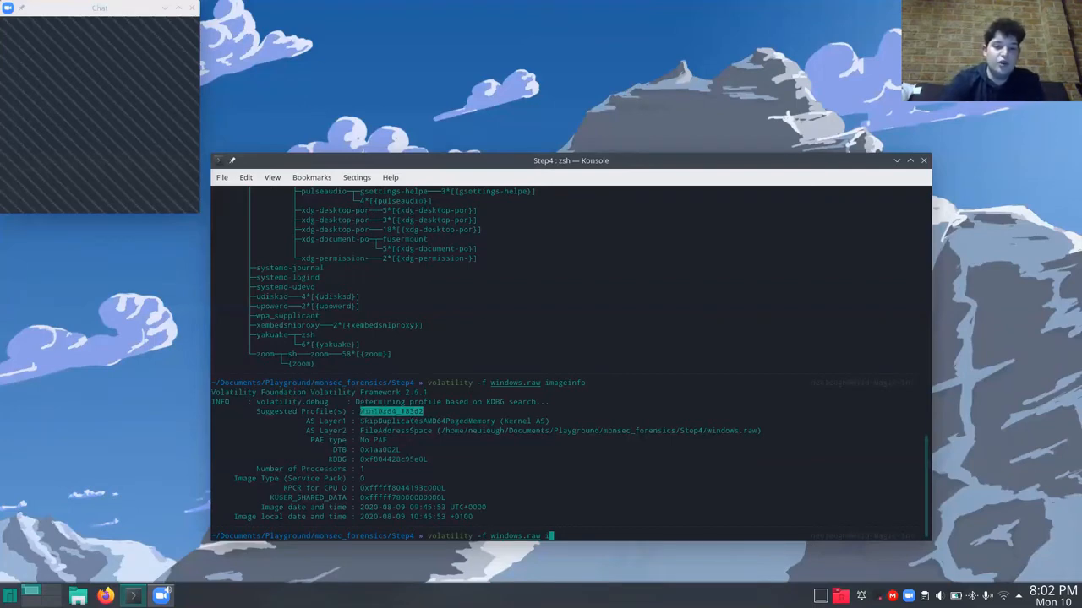
pyautogui.write('ma')
pyautogui.press('BackSpace')
pyautogui.press('BackSpace')
pyautogui.press('BackSpace')
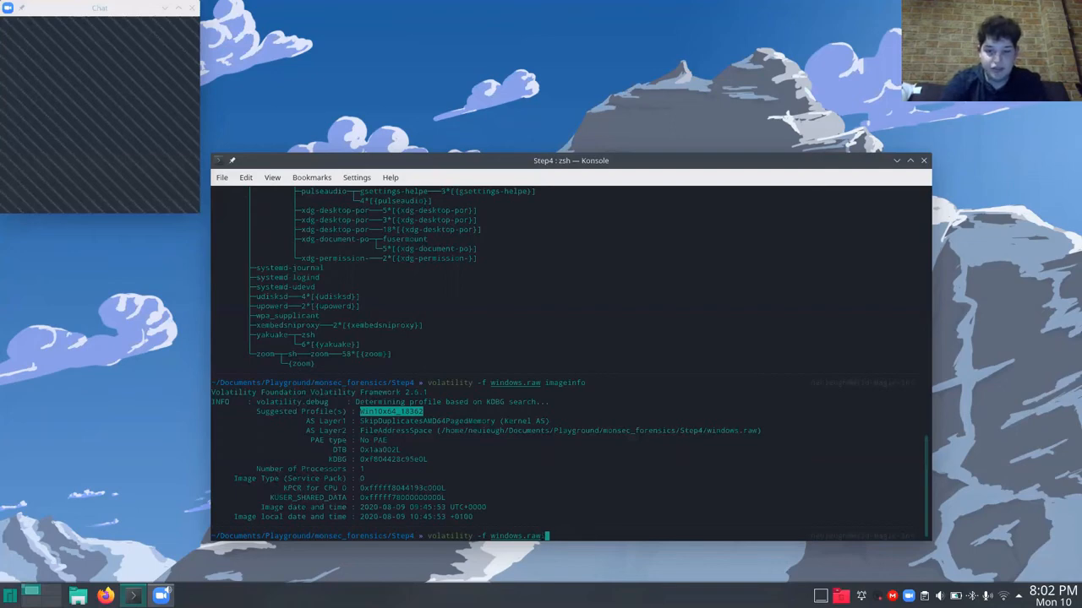
pyautogui.write('--prof')
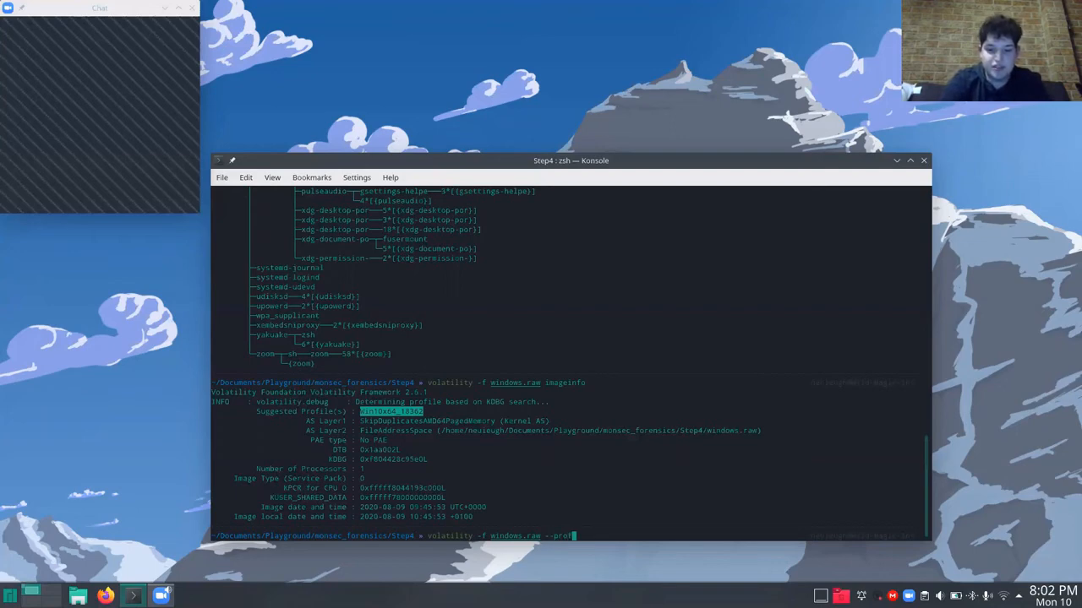
pyautogui.write('ile=')
pyautogui.hotkey('ctrl', 'shift', 'v')
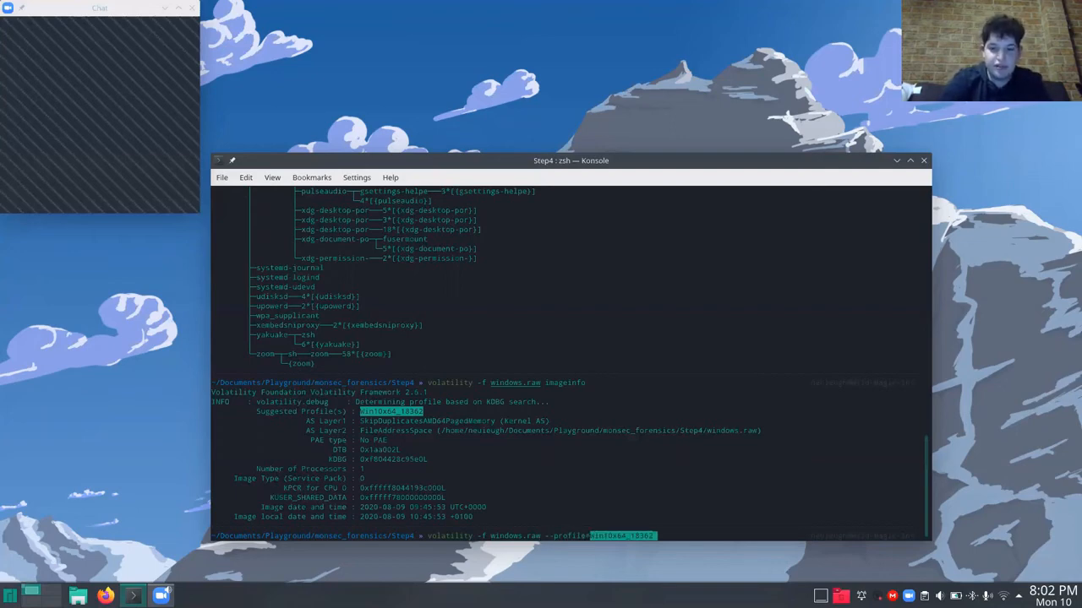
# Try running the imageinfo plugin on windows.raw with the Win10x64_18362 profile specified, and interrupt the search.
pyautogui.write('i')
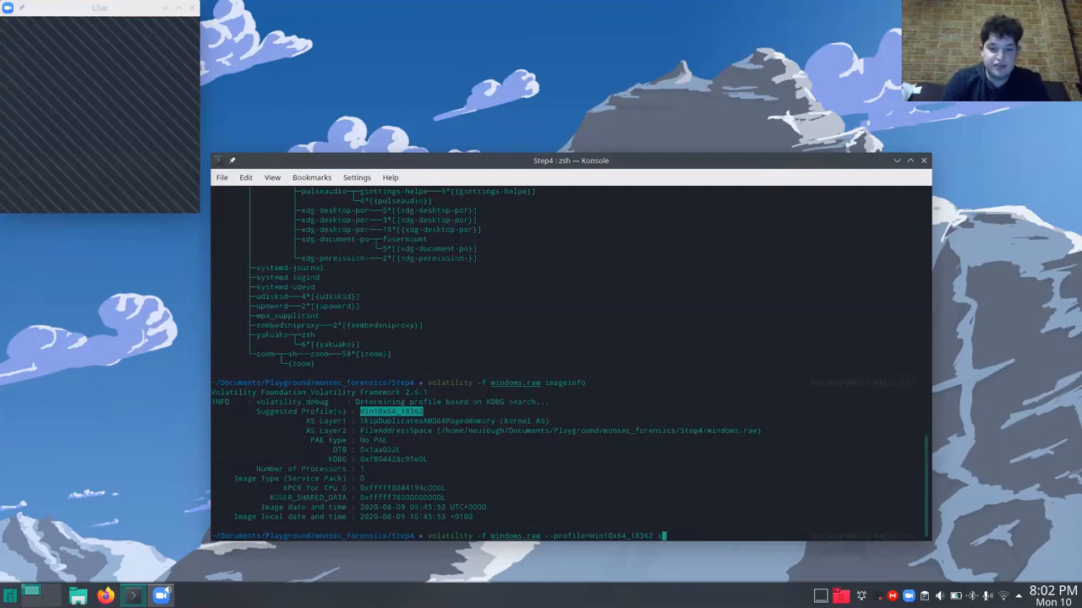
pyautogui.write('mageinfo')
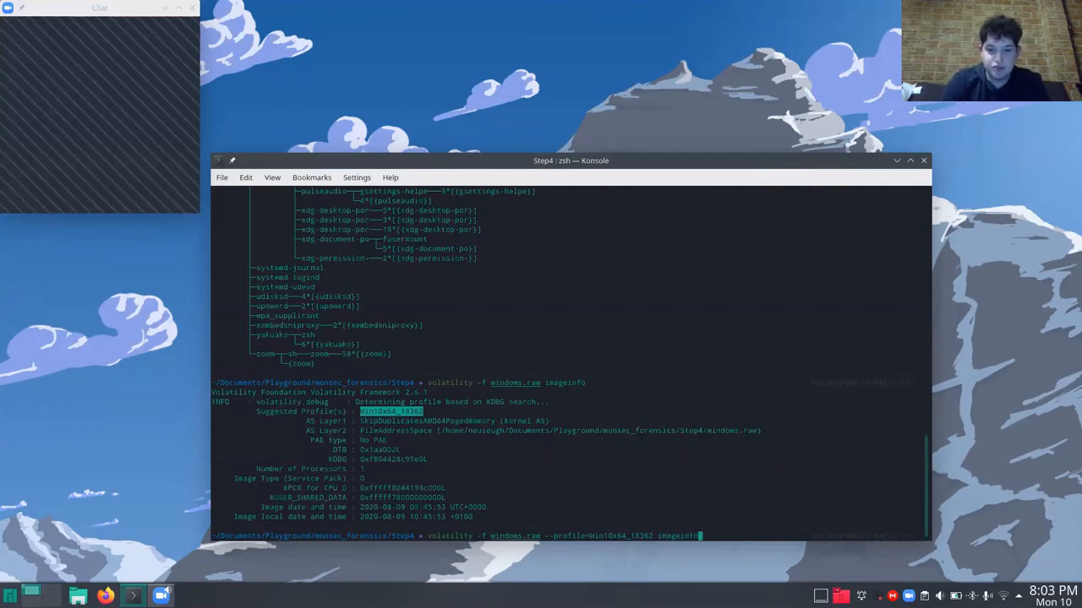
pyautogui.press('Return')
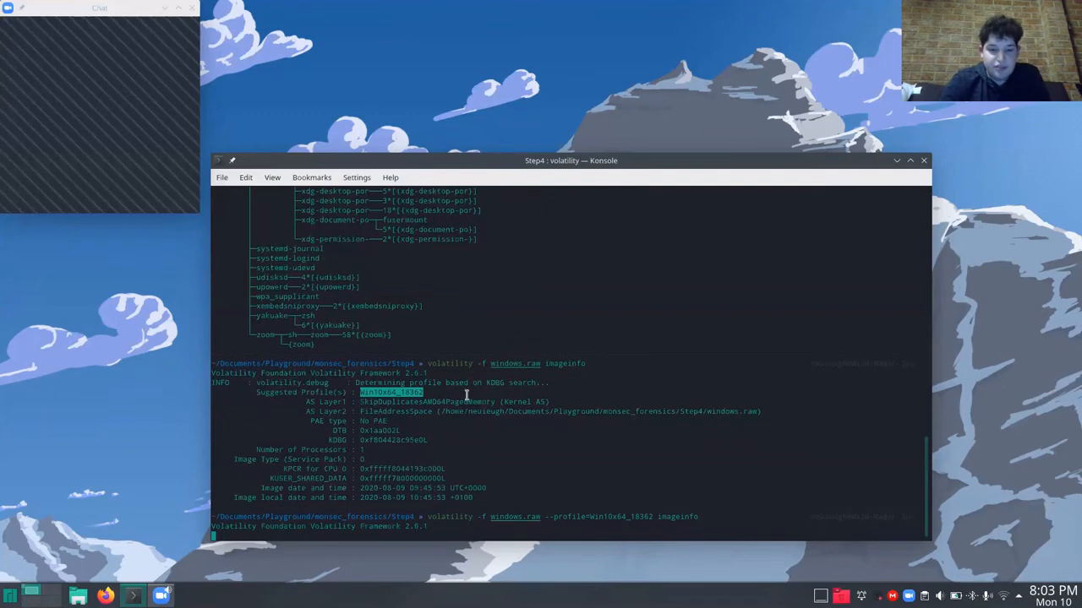
pyautogui.scroll(12, 457, 418)
pyautogui.scroll(-12, 457, 417)
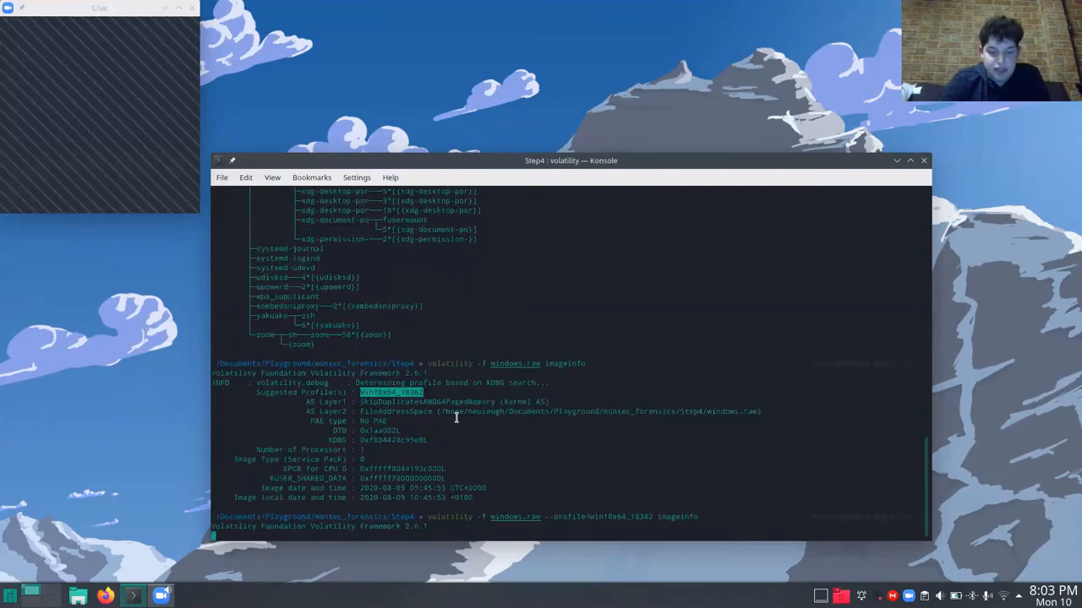
pyautogui.scroll(4, 456, 418)
pyautogui.scroll(-4, 456, 418)
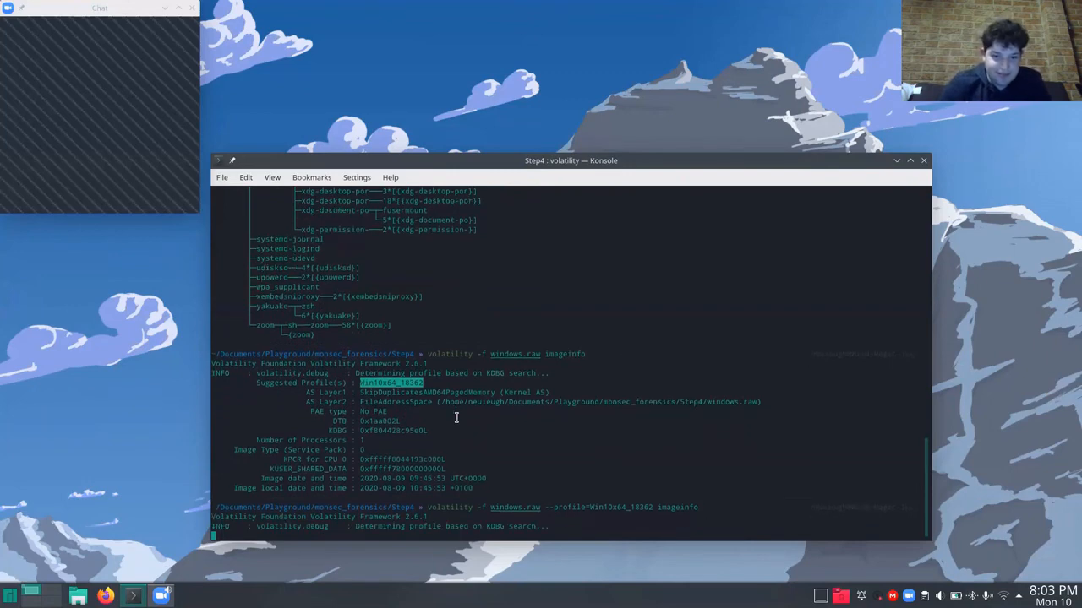
pyautogui.hotkey('ctrl', 'c')
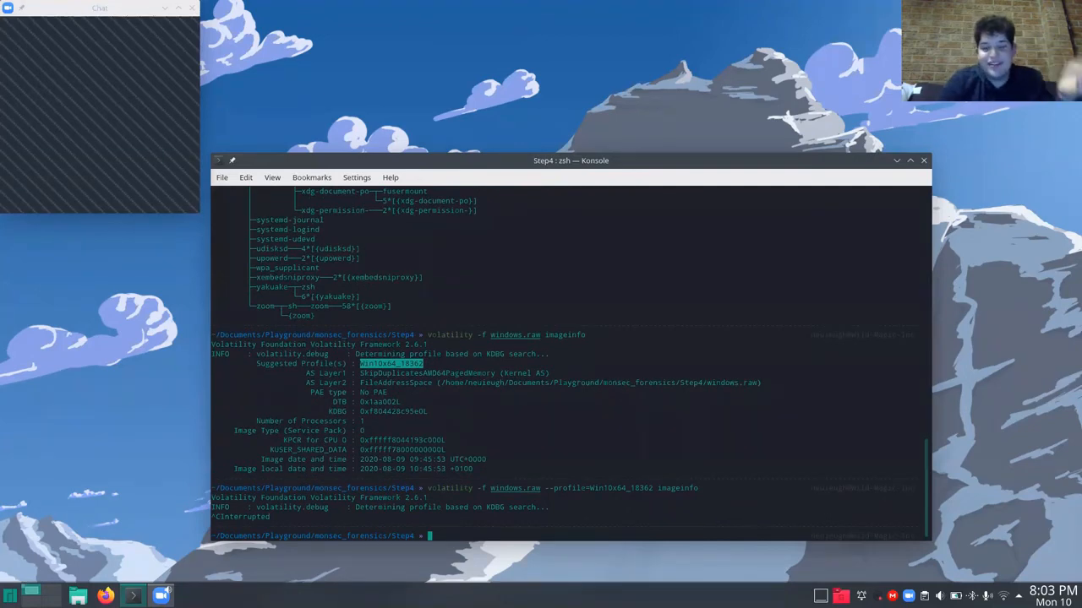
# Recall the profile-specific volatility command and run it on windows.raw with the pstree plugin in place of imageinfo.
pyautogui.moveTo(590, 487); pyautogui.dragTo(654, 491)
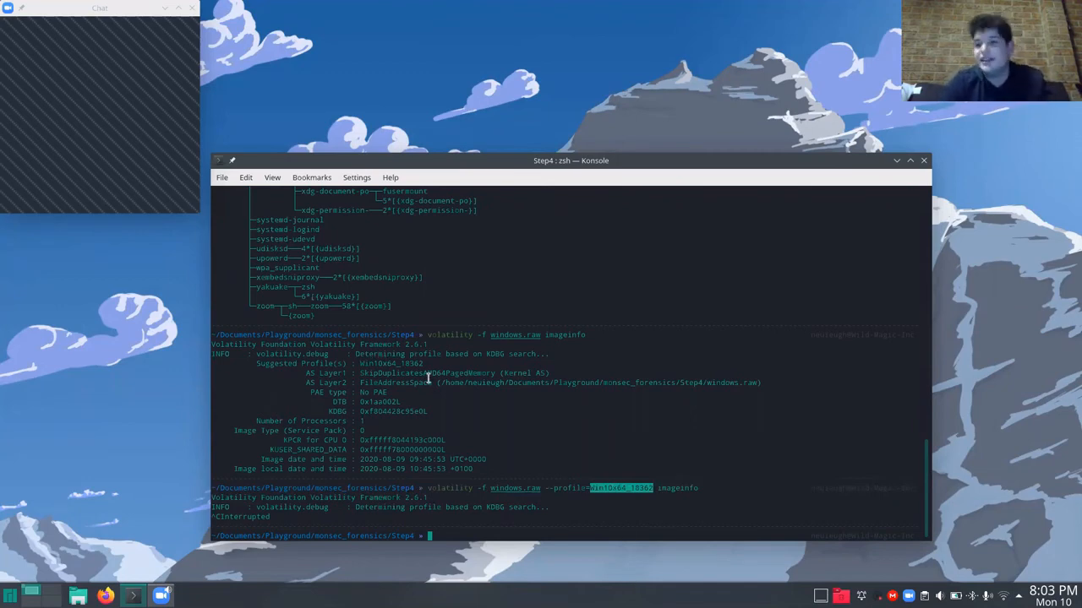
pyautogui.press('Up')
pyautogui.press('BackSpace')
pyautogui.press('BackSpace')
pyautogui.press('BackSpace')
pyautogui.press('BackSpace')
pyautogui.press('BackSpace')
pyautogui.press('BackSpace')
pyautogui.press('BackSpace')
pyautogui.press('BackSpace')
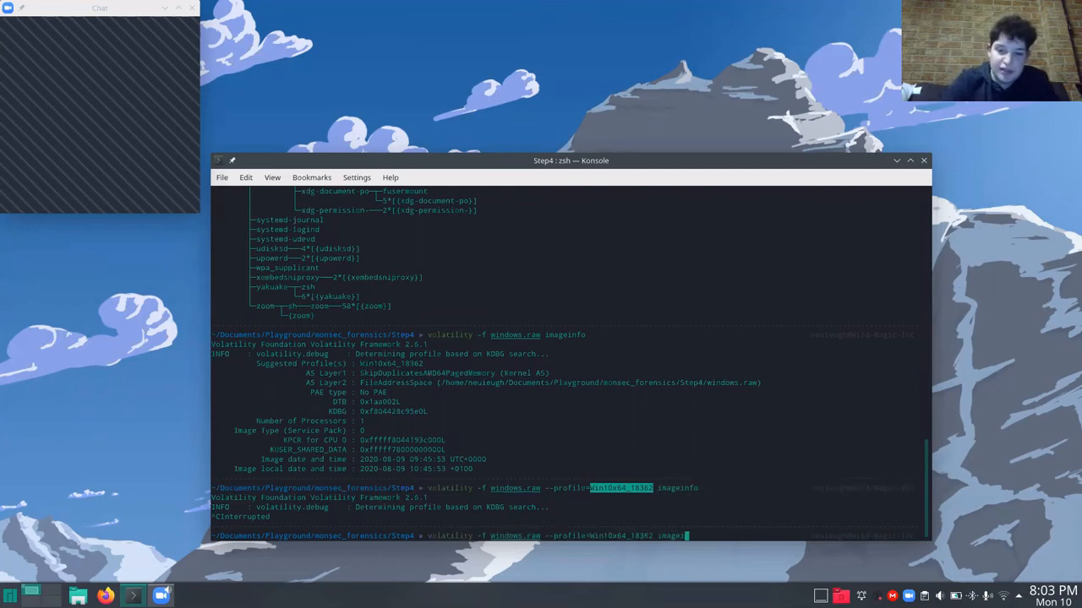
pyautogui.press('BackSpace')
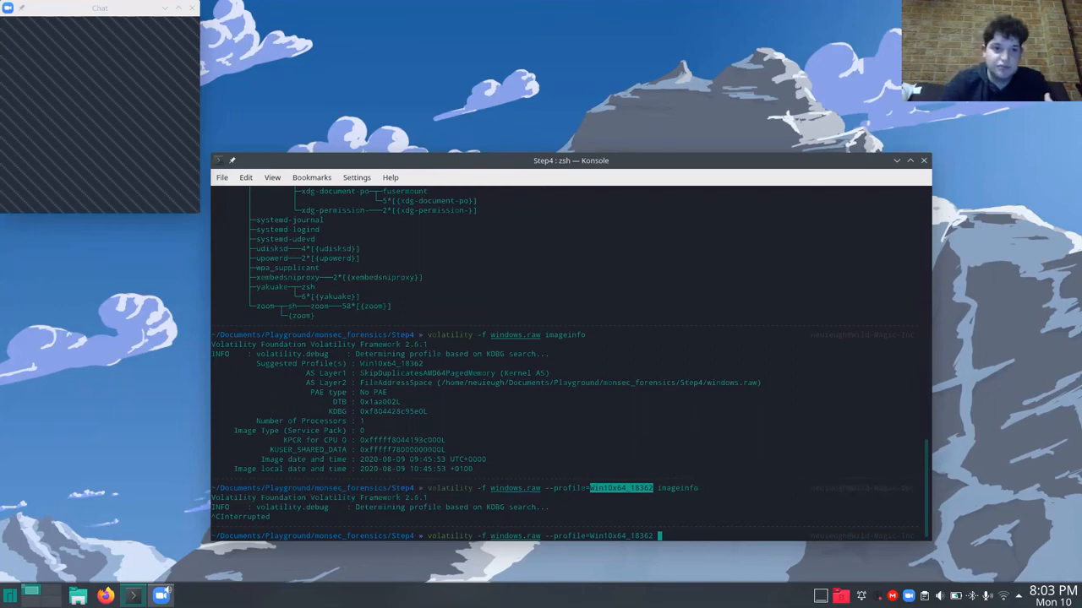
pyautogui.write('pstree')
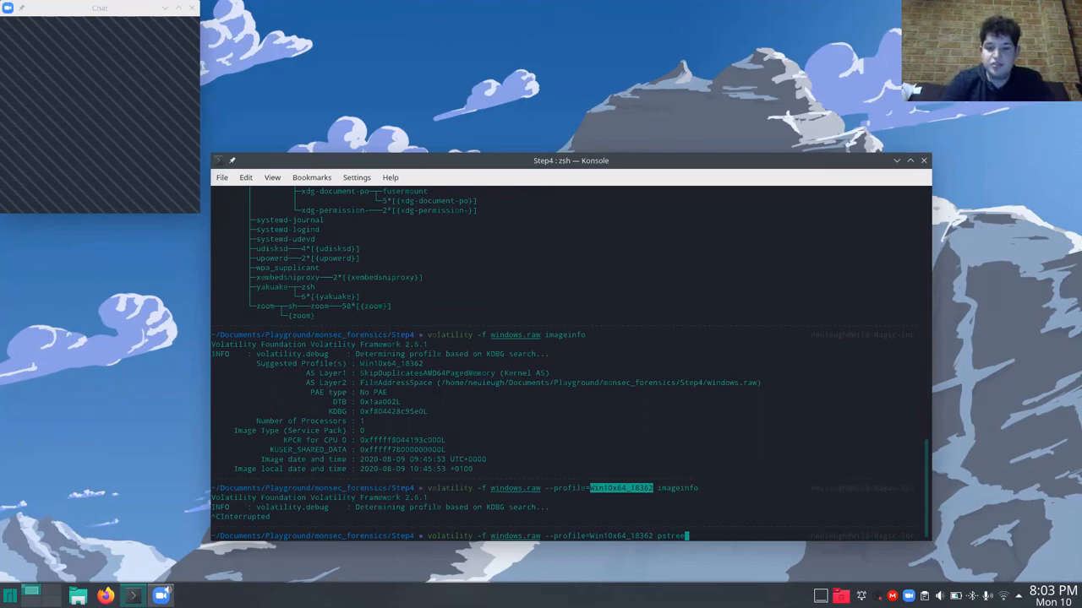
pyautogui.scroll(15, 449, 334)
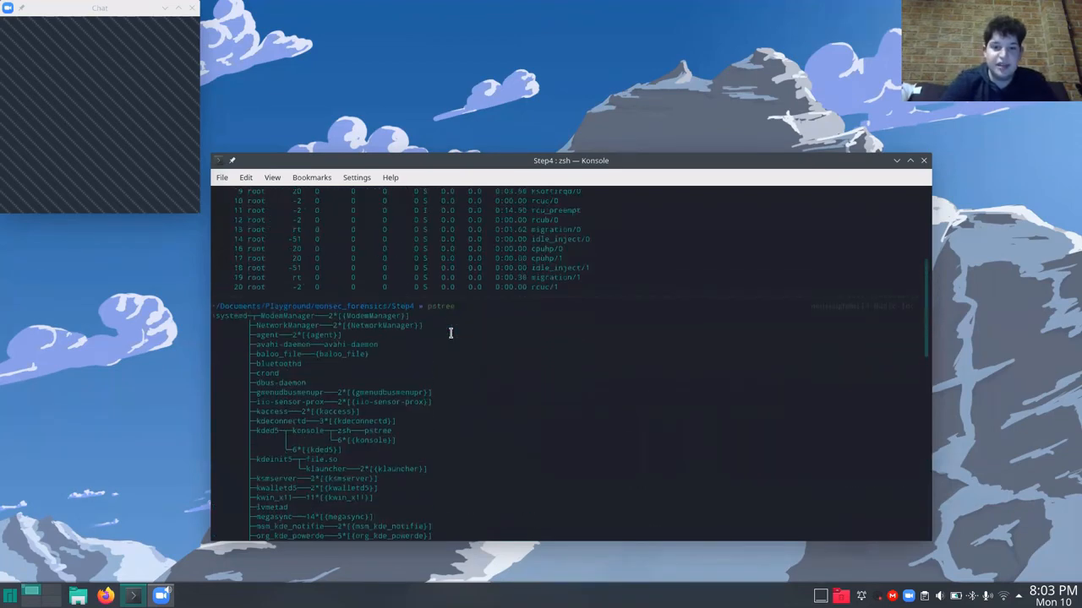
pyautogui.scroll(-15, 440, 297)
pyautogui.press('Return')
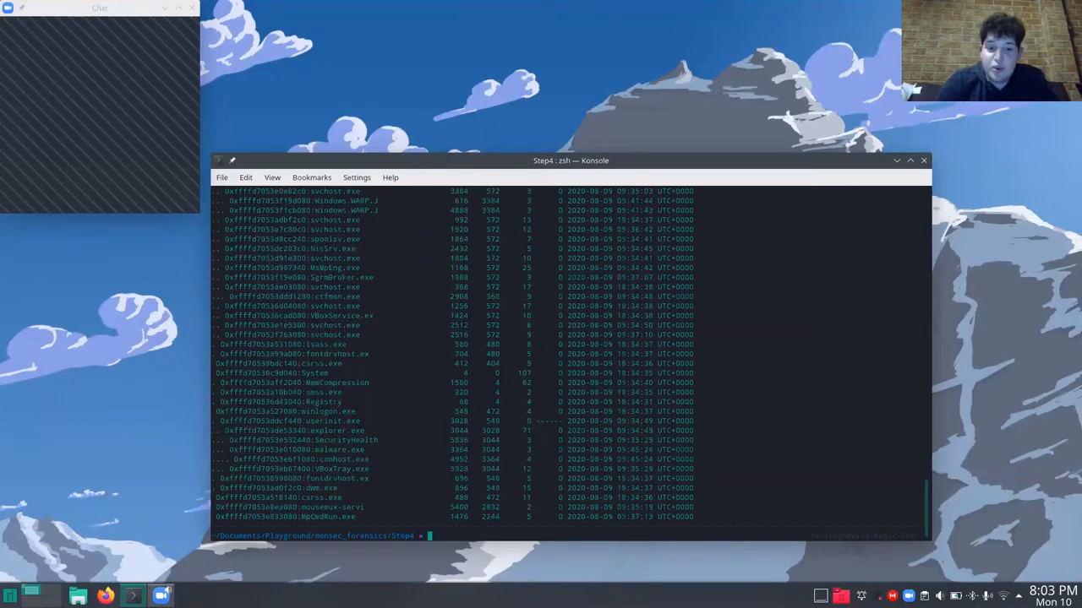
# Review the memory image's process tree from its beginning, highlighting the offset of the wininit.exe entry.
pyautogui.scroll(15, 394, 317)
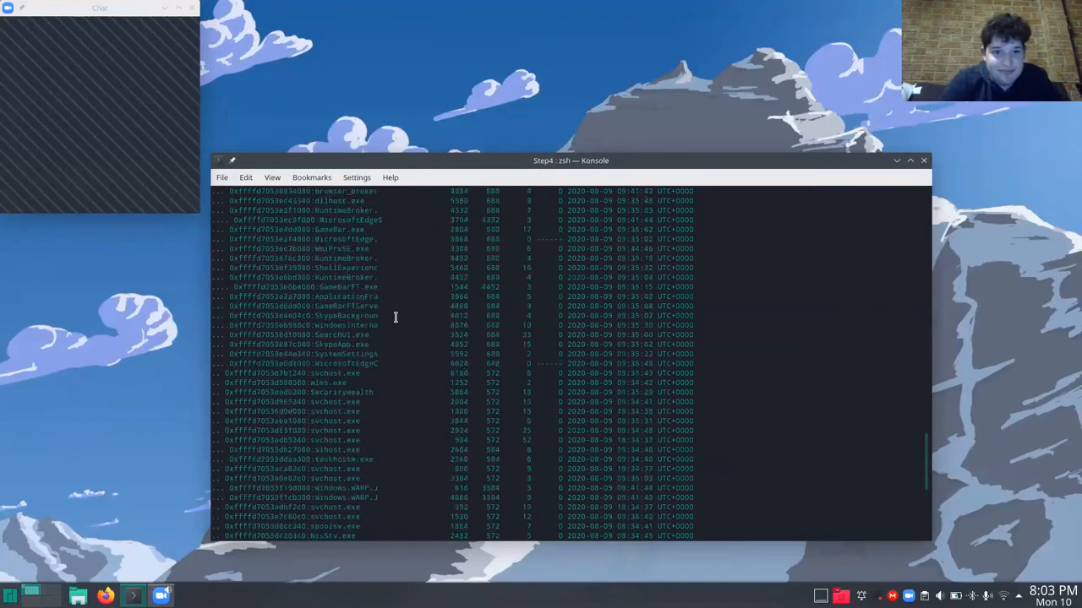
pyautogui.scroll(4, 394, 317)
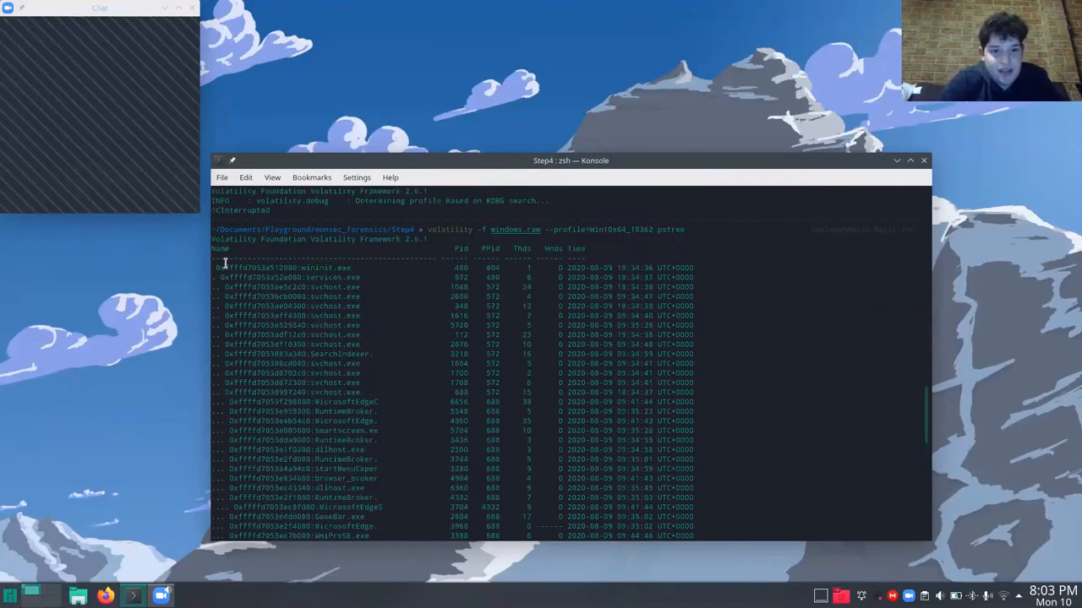
pyautogui.moveTo(217, 267); pyautogui.dragTo(297, 265)
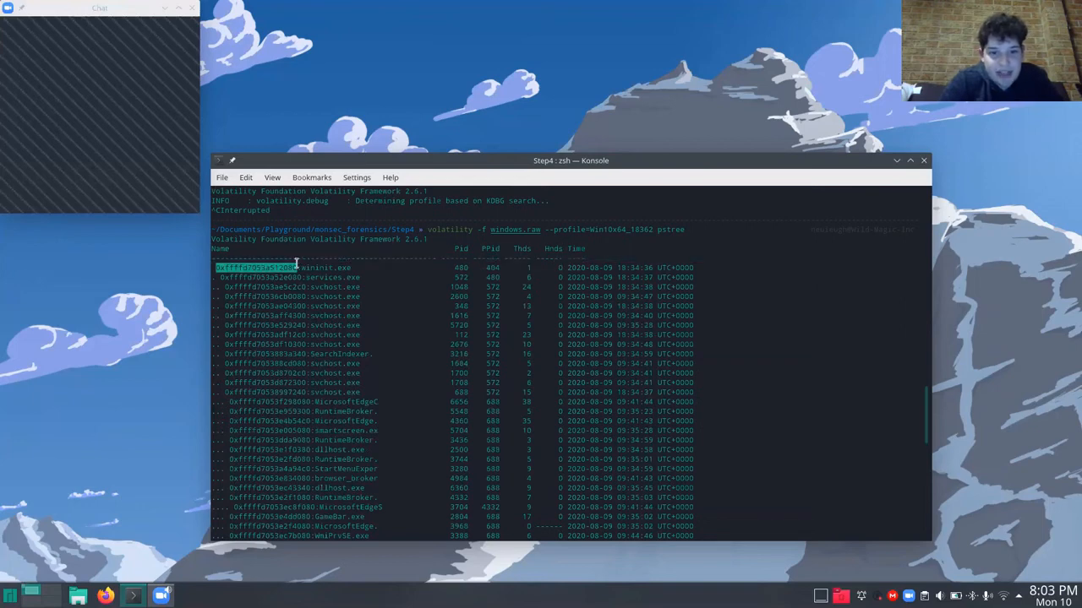
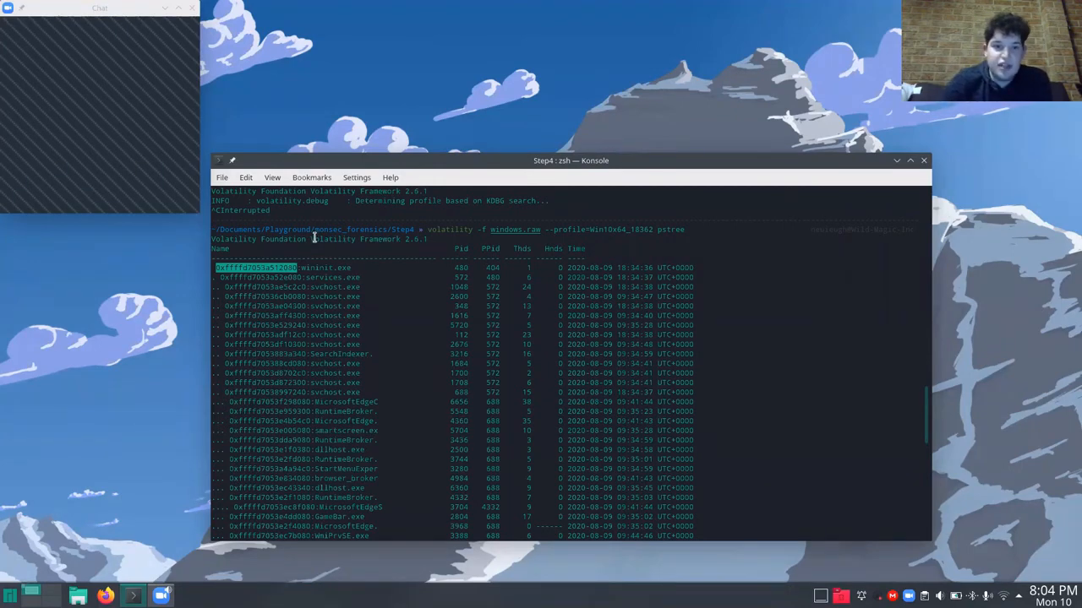
# Read through the rest of the memory image's process tree, from the svchost.exe entries down to the processes under winlogon.exe.
pyautogui.moveTo(304, 267); pyautogui.dragTo(354, 392)
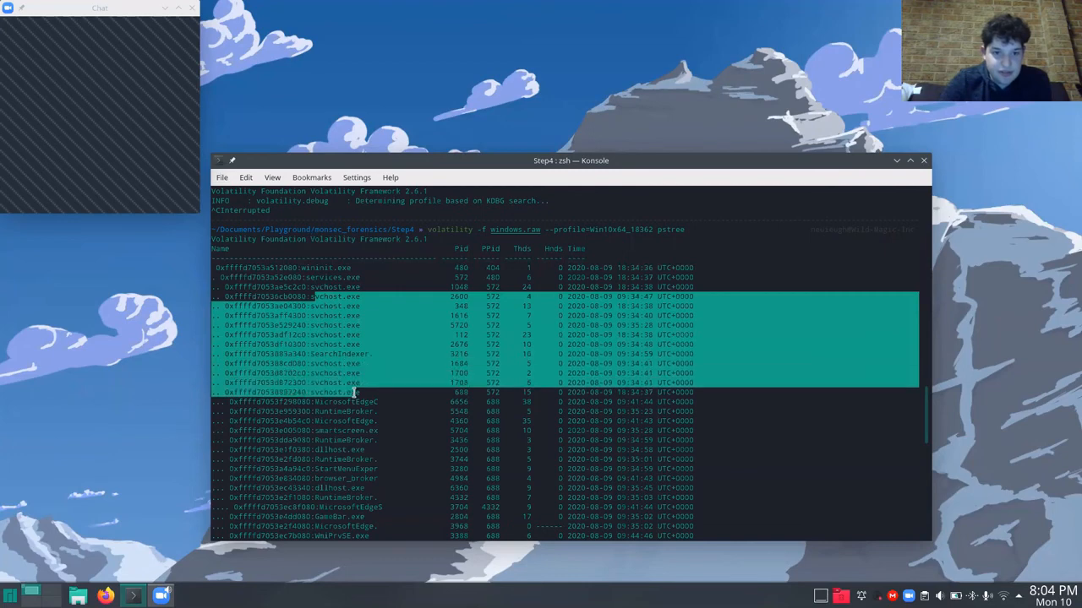
pyautogui.click(354, 392)
pyautogui.scroll(-4, 354, 392)
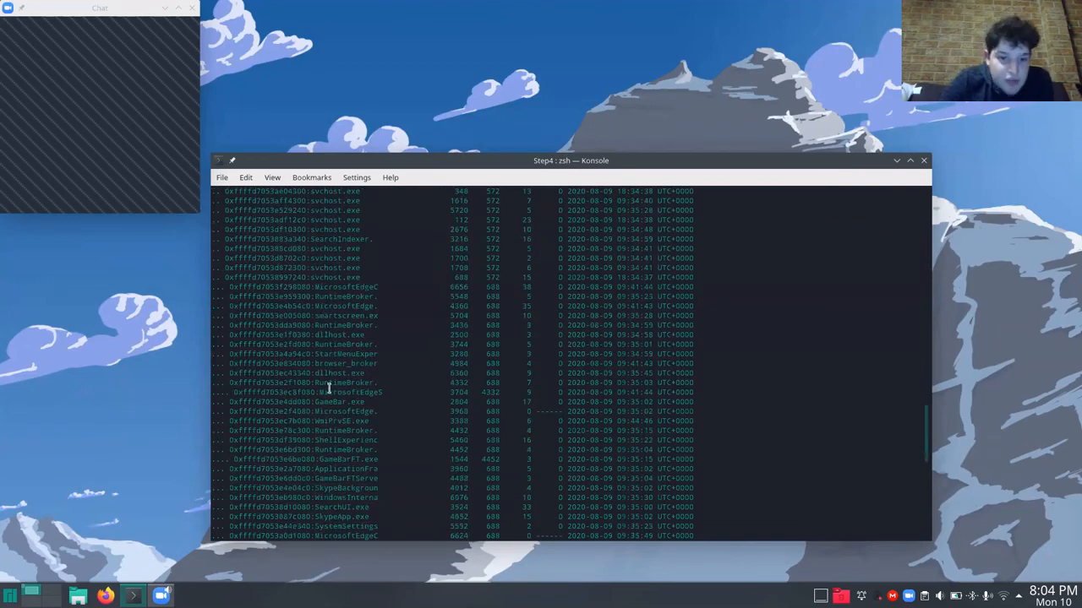
pyautogui.scroll(-2, 377, 460)
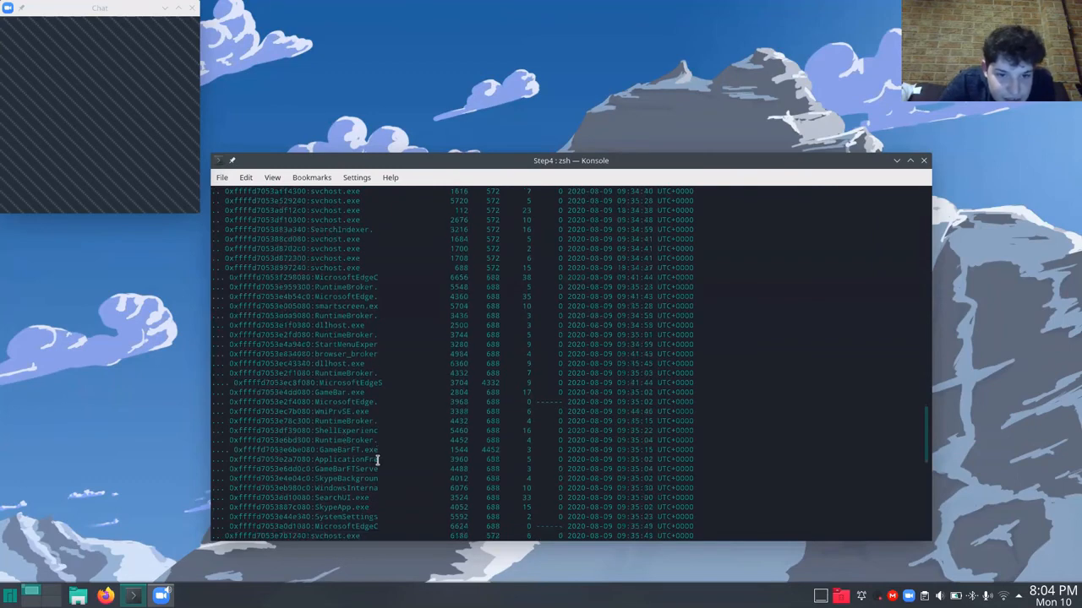
pyautogui.scroll(-4, 377, 460)
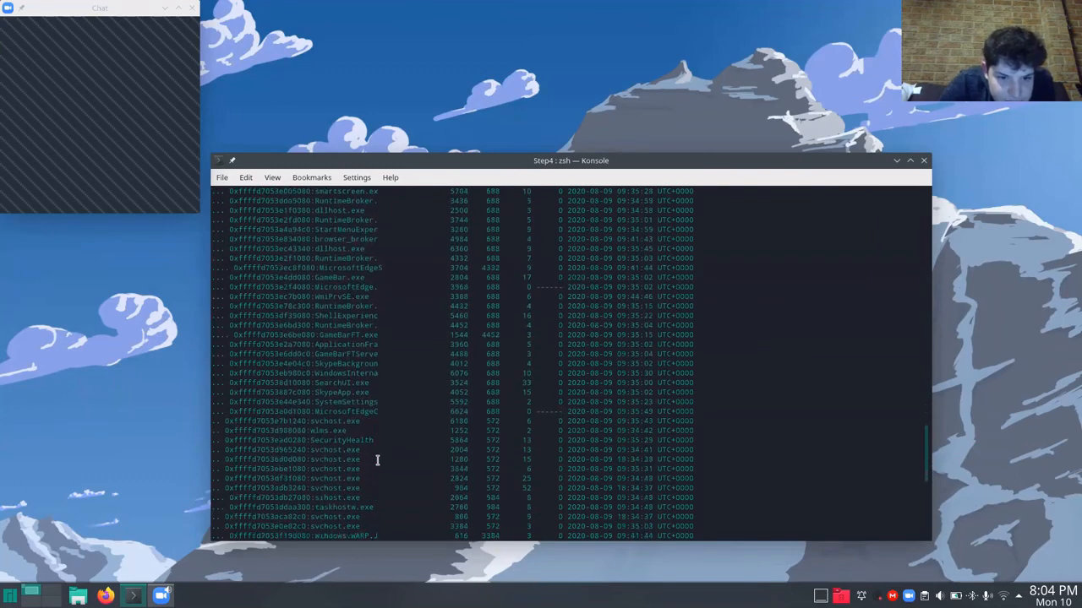
pyautogui.scroll(-2, 377, 459)
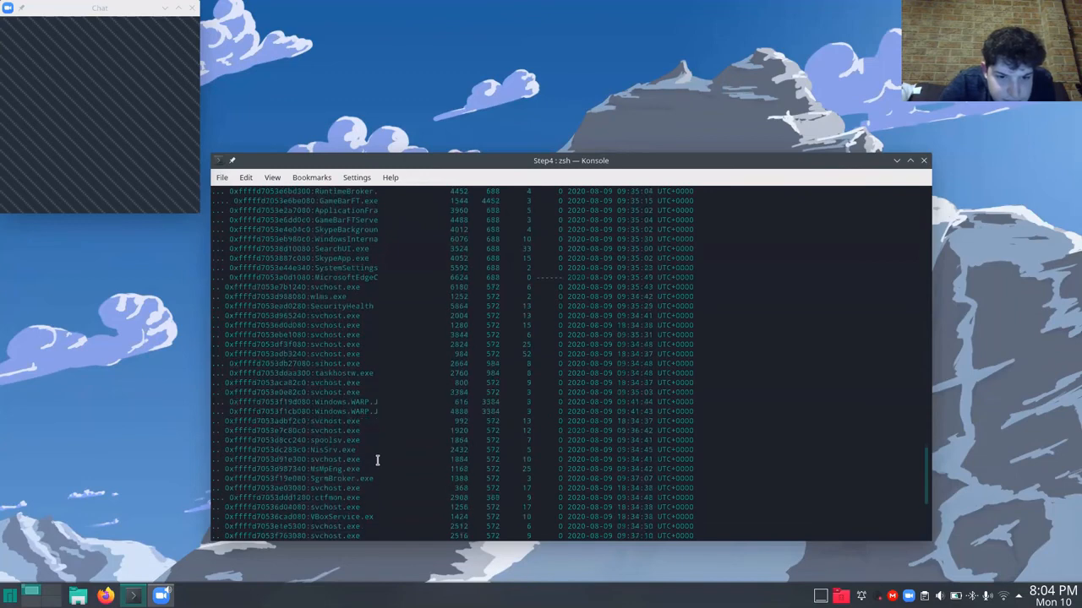
pyautogui.scroll(-2, 377, 460)
pyautogui.scroll(-2, 377, 460)
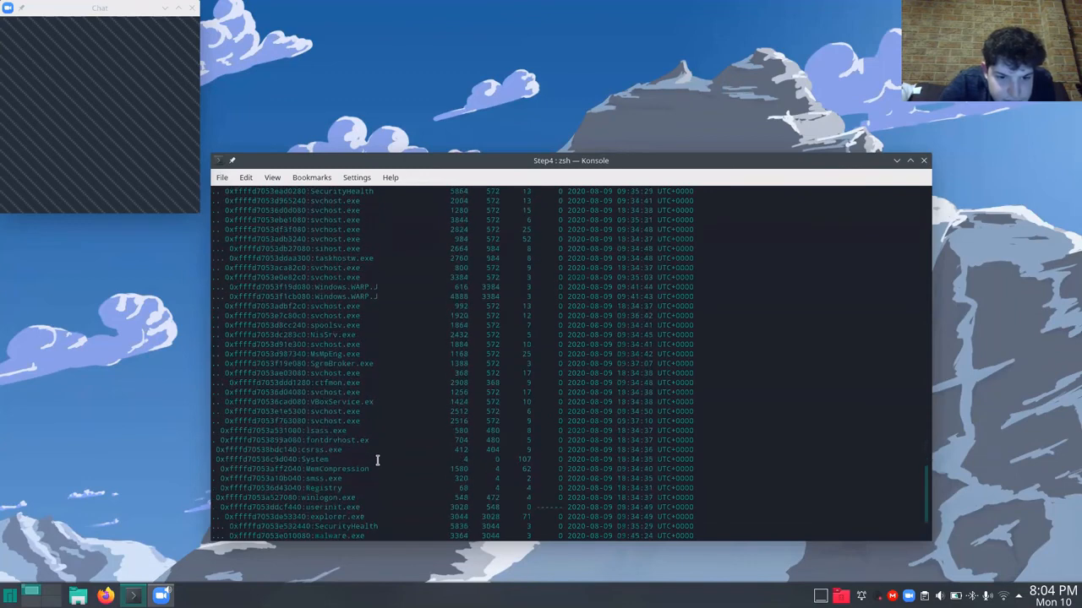
pyautogui.scroll(-1, 377, 460)
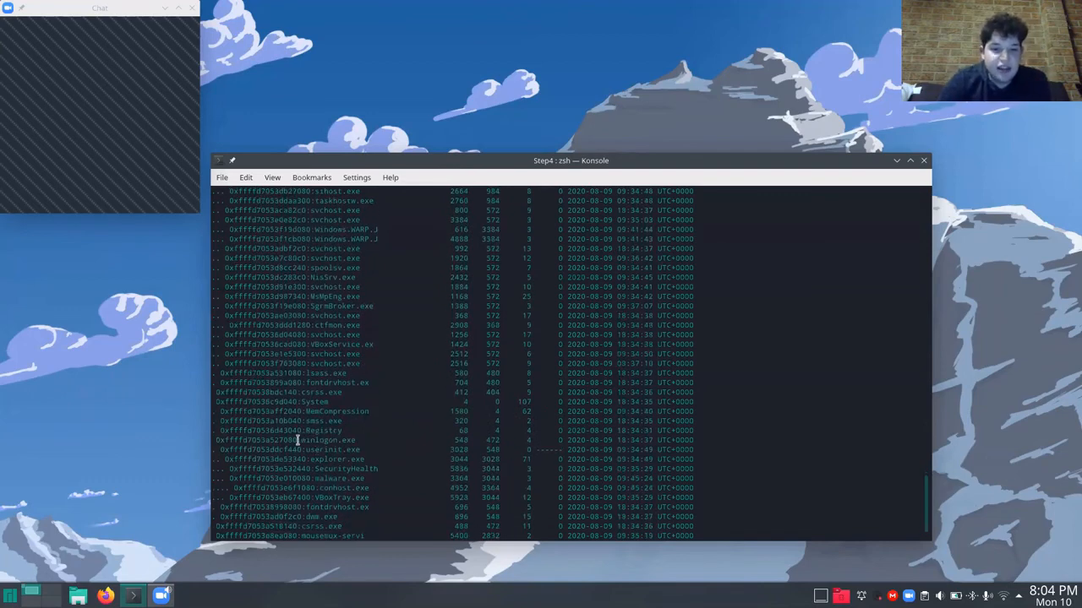
# Trace the process chain by highlighting winlogon.exe, userinit.exe, explorer.exe and malware.exe in turn in the pstree output.
pyautogui.moveTo(302, 440); pyautogui.dragTo(353, 440)
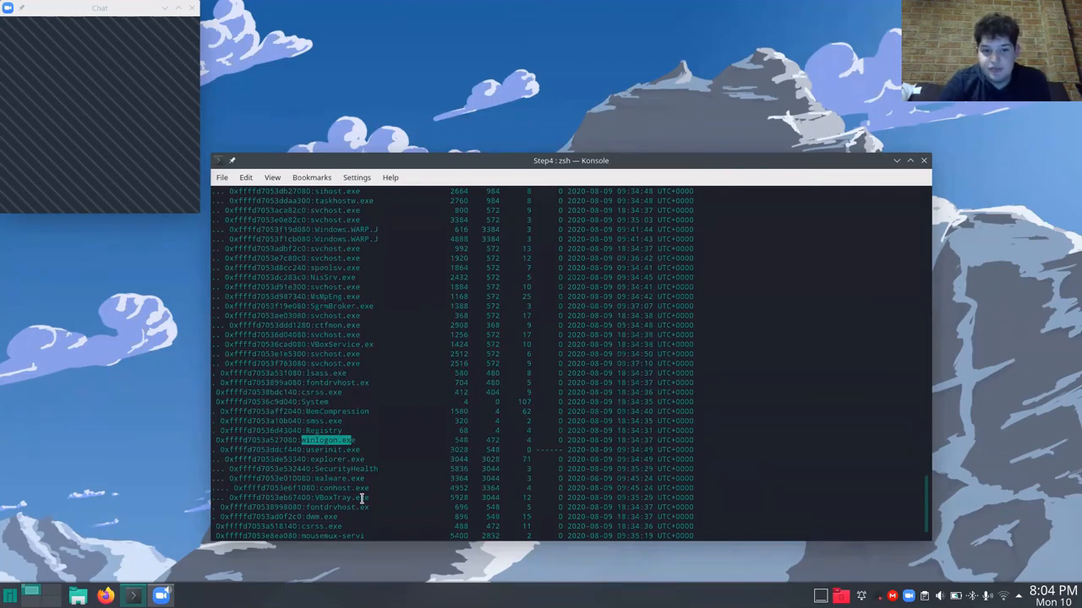
pyautogui.moveTo(305, 449); pyautogui.dragTo(358, 451)
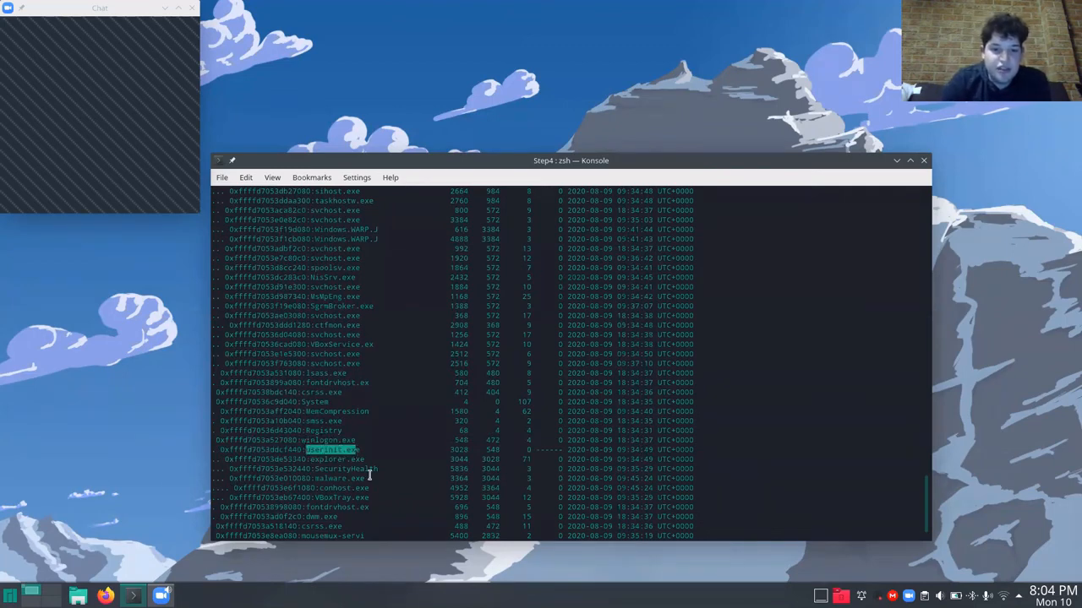
pyautogui.tripleClick(314, 459)
pyautogui.moveTo(314, 460); pyautogui.dragTo(363, 459)
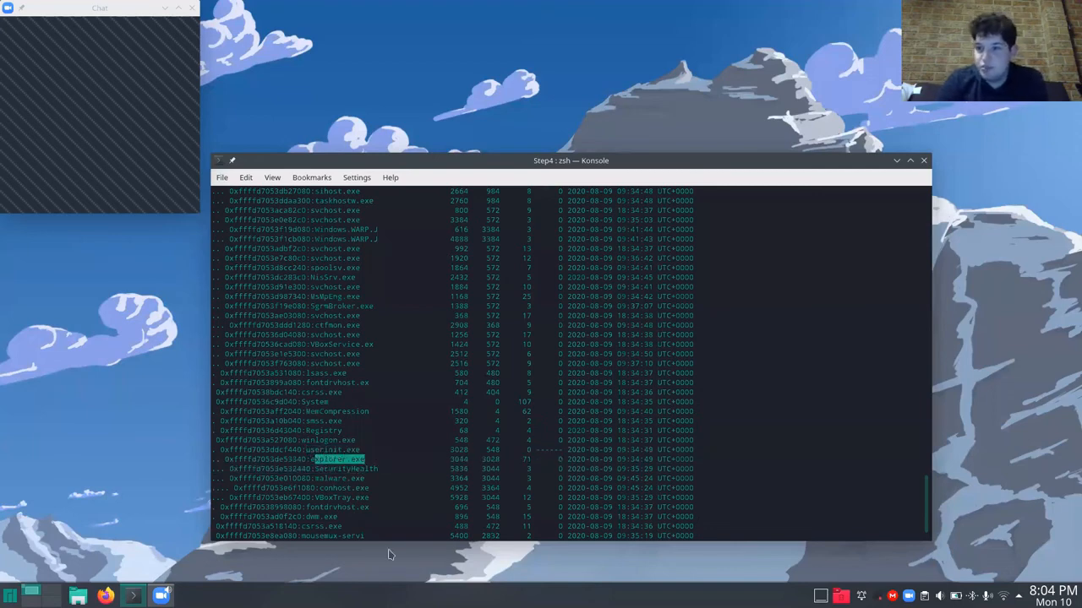
pyautogui.click(318, 478)
pyautogui.moveTo(322, 478); pyautogui.dragTo(365, 478)
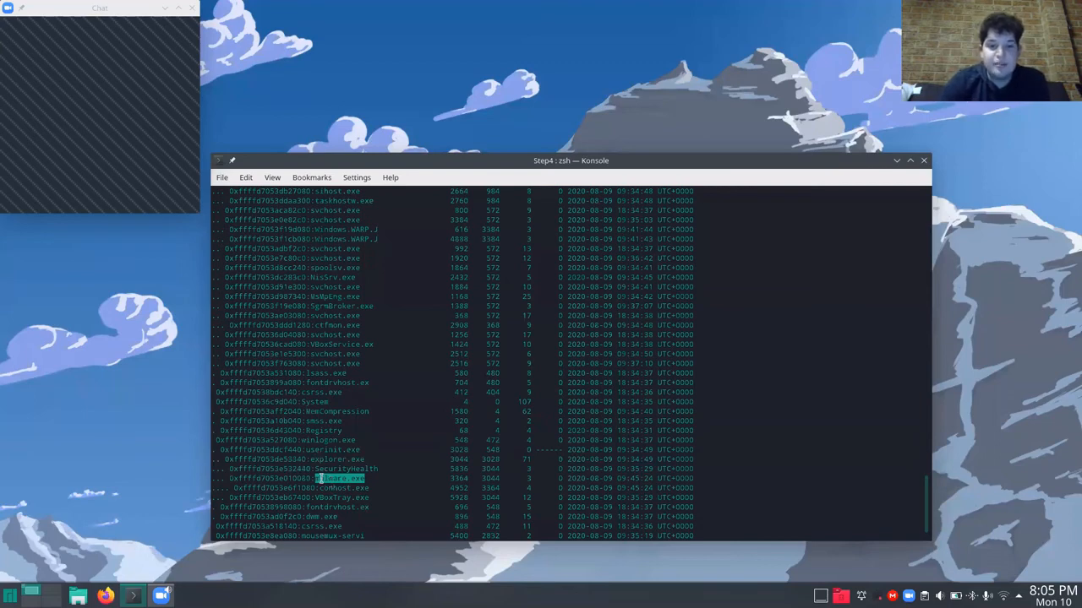
# Examine the parent-child relation between explorer.exe and malware.exe at the end of the process tree, highlighting both entries.
pyautogui.doubleClick(343, 459)
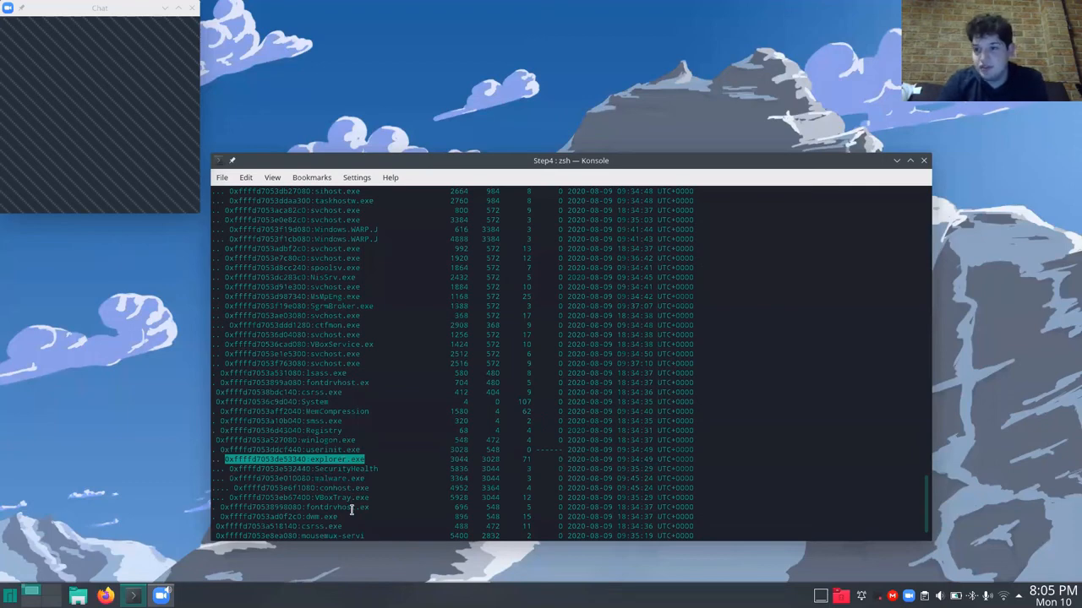
pyautogui.scroll(-1, 338, 471)
pyautogui.doubleClick(335, 458)
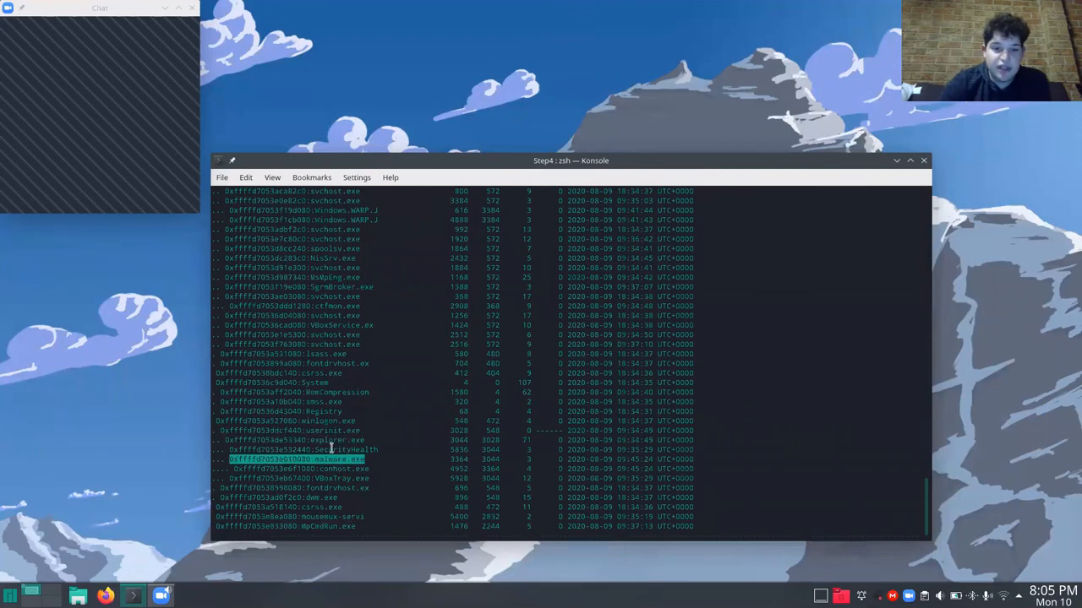
pyautogui.doubleClick(333, 449)
pyautogui.doubleClick(328, 441)
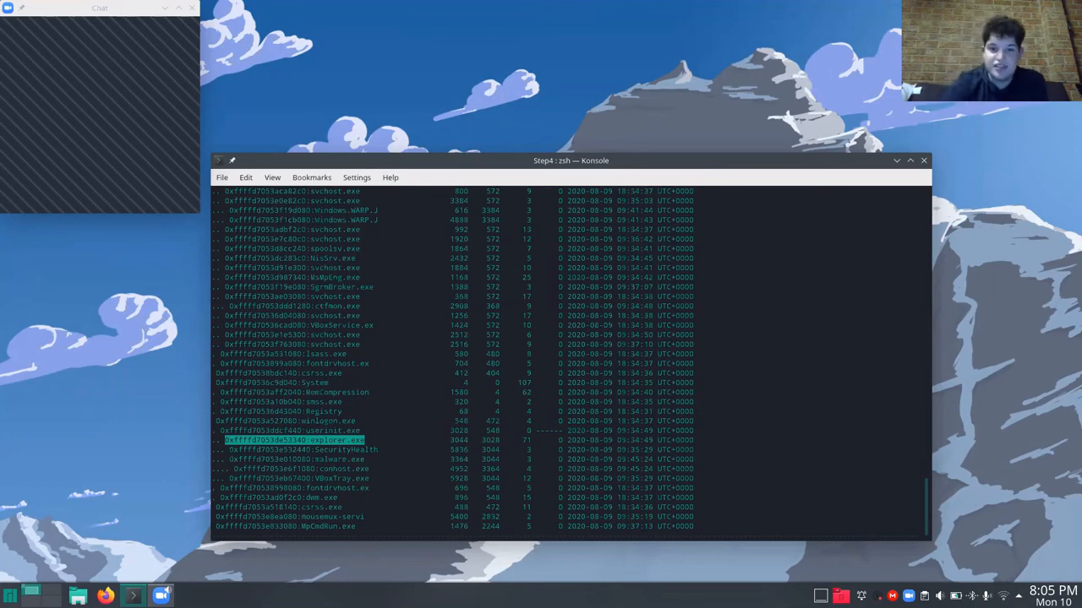
pyautogui.click(316, 441)
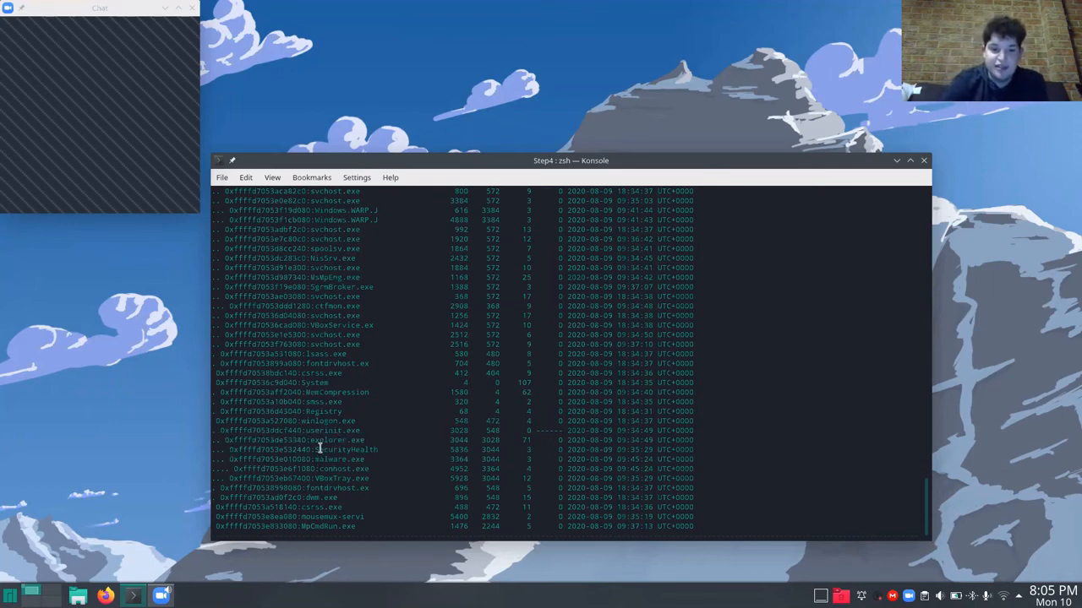
pyautogui.doubleClick(318, 439)
pyautogui.click(318, 440)
pyautogui.moveTo(309, 440); pyautogui.dragTo(358, 441)
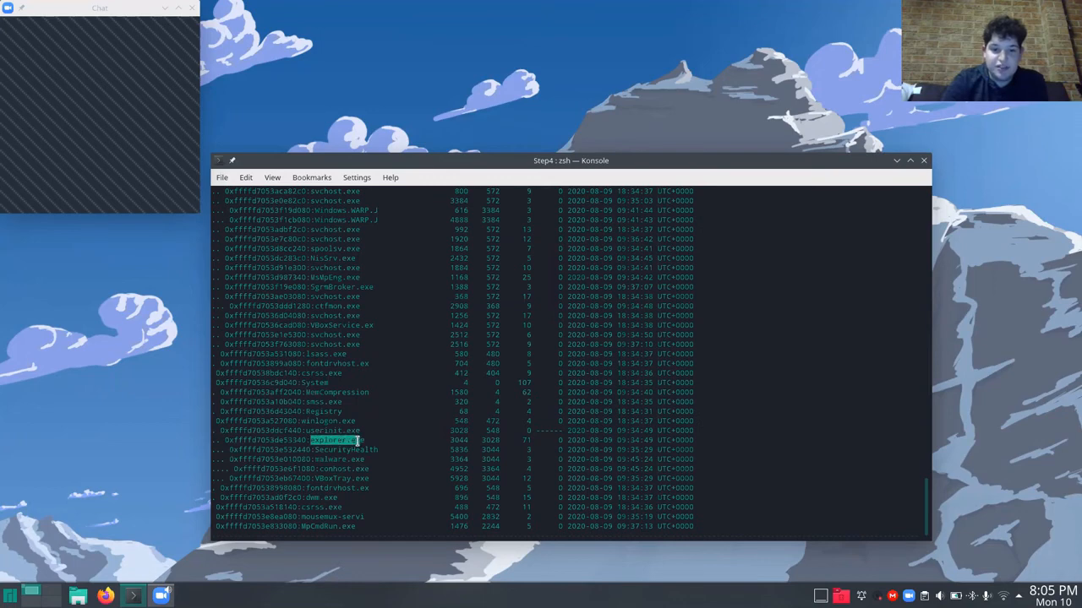
pyautogui.click(313, 460)
pyautogui.doubleClick(363, 461)
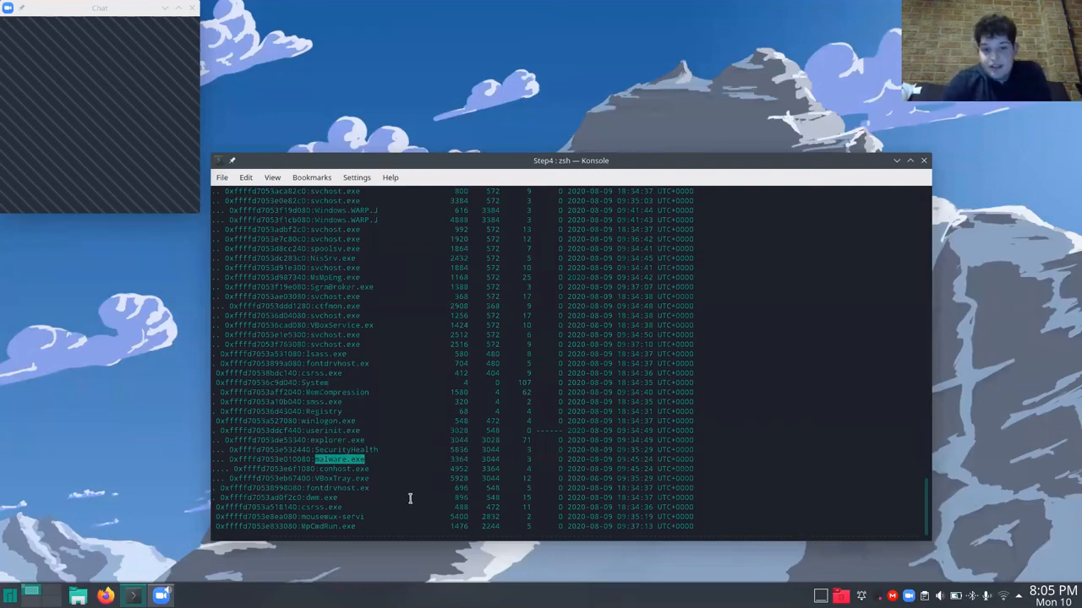
# Check the Pid column heading of the process tree and highlight the process ID of malware.exe.
pyautogui.scroll(15, 410, 498)
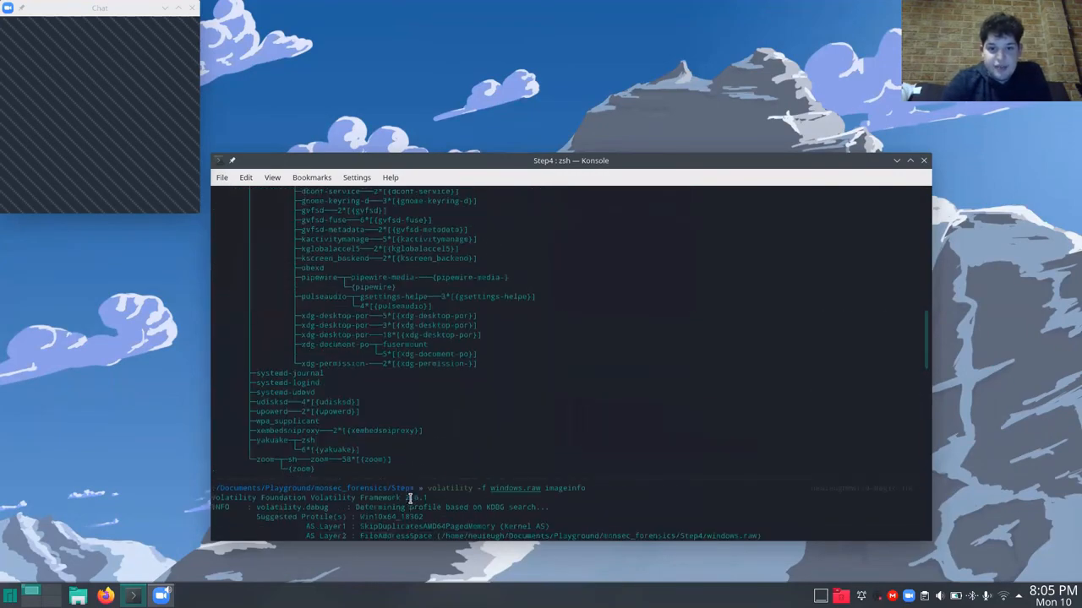
pyautogui.scroll(-14, 459, 413)
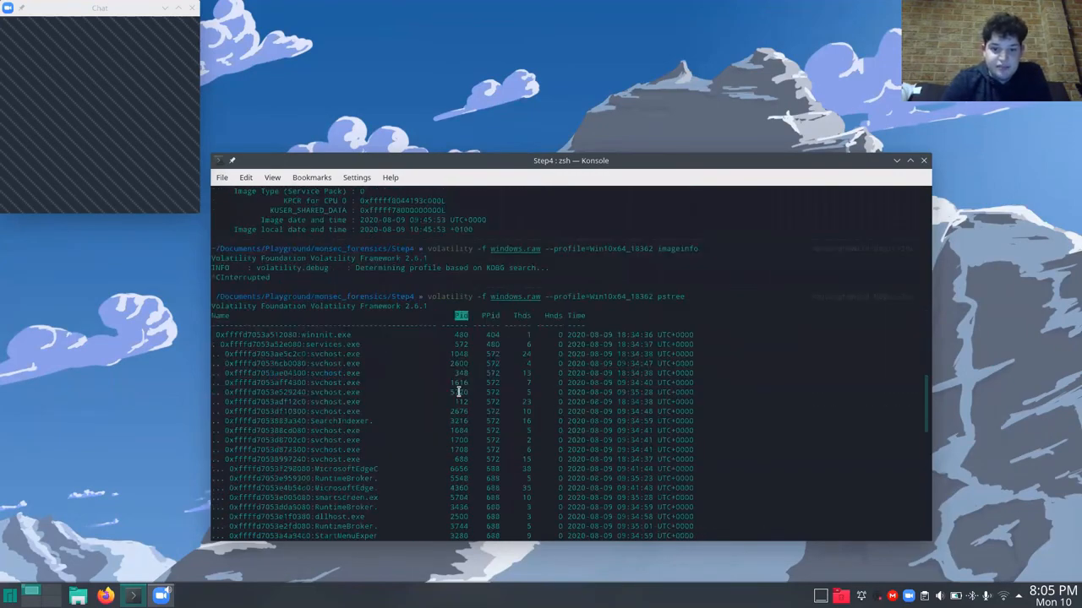
pyautogui.scroll(-12, 459, 389)
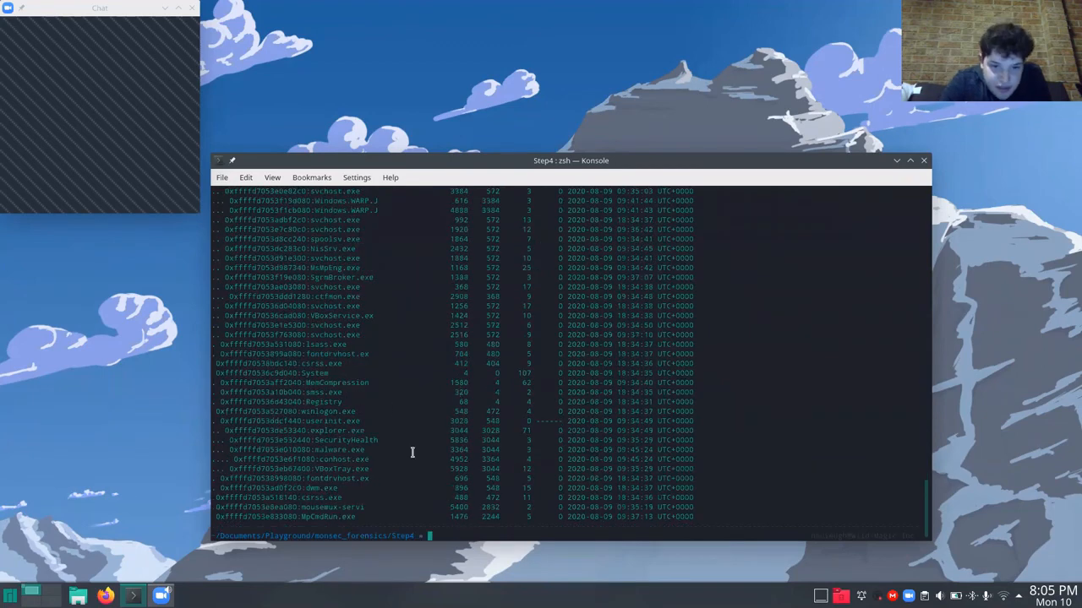
pyautogui.doubleClick(458, 450)
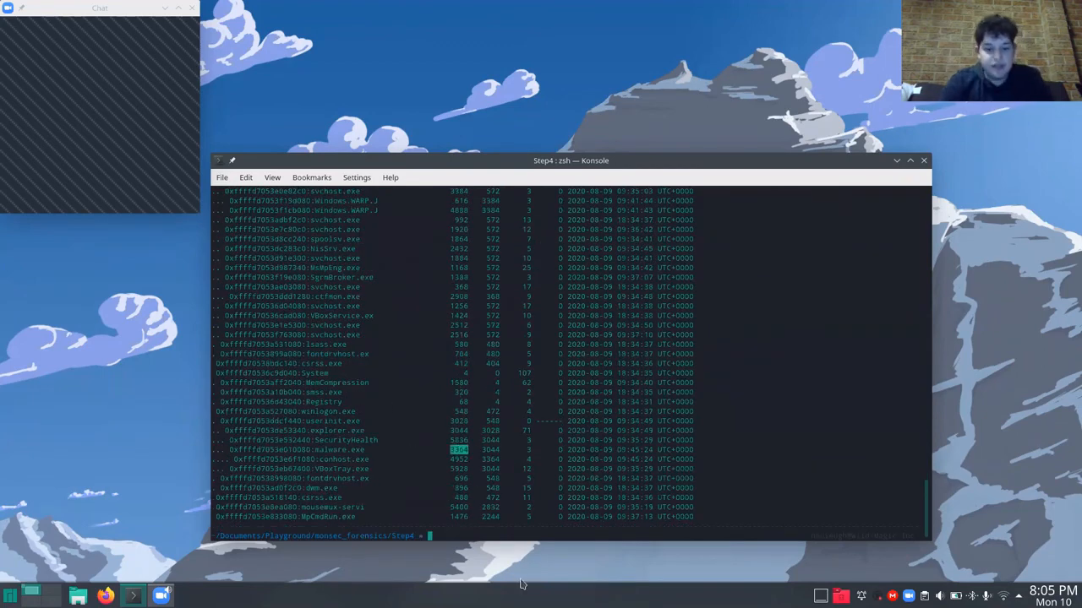
# Recall the last volatility command for windows.raw and remove the pstree plugin name, keeping the Win10x64_18362 profile option.
pyautogui.press('Up')
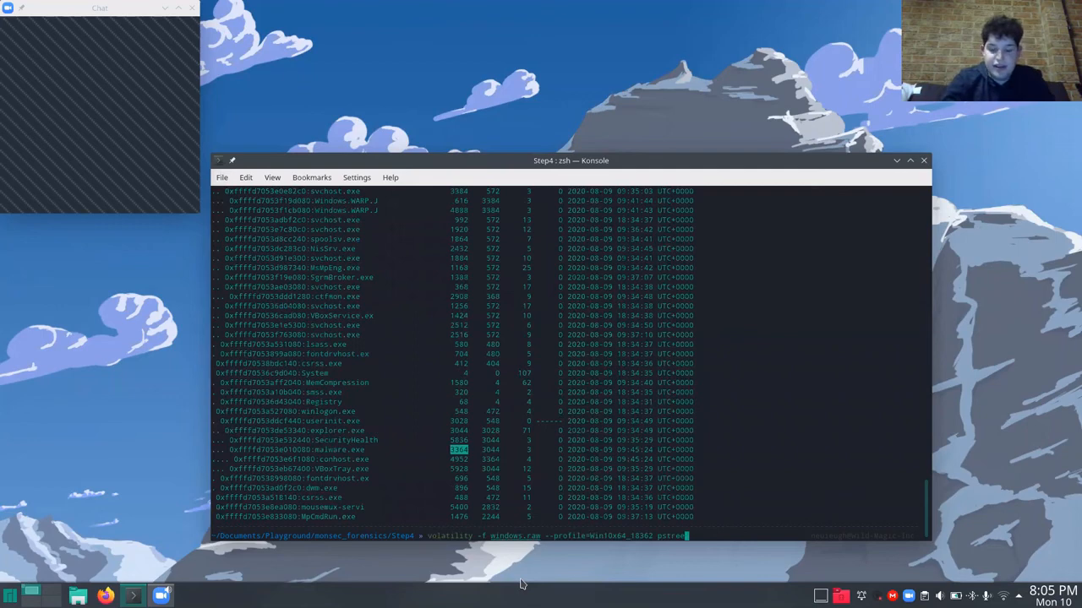
pyautogui.press('BackSpace')
pyautogui.press('BackSpace')
pyautogui.press('BackSpace')
pyautogui.press('BackSpace')
pyautogui.press('BackSpace')
pyautogui.press('BackSpace')
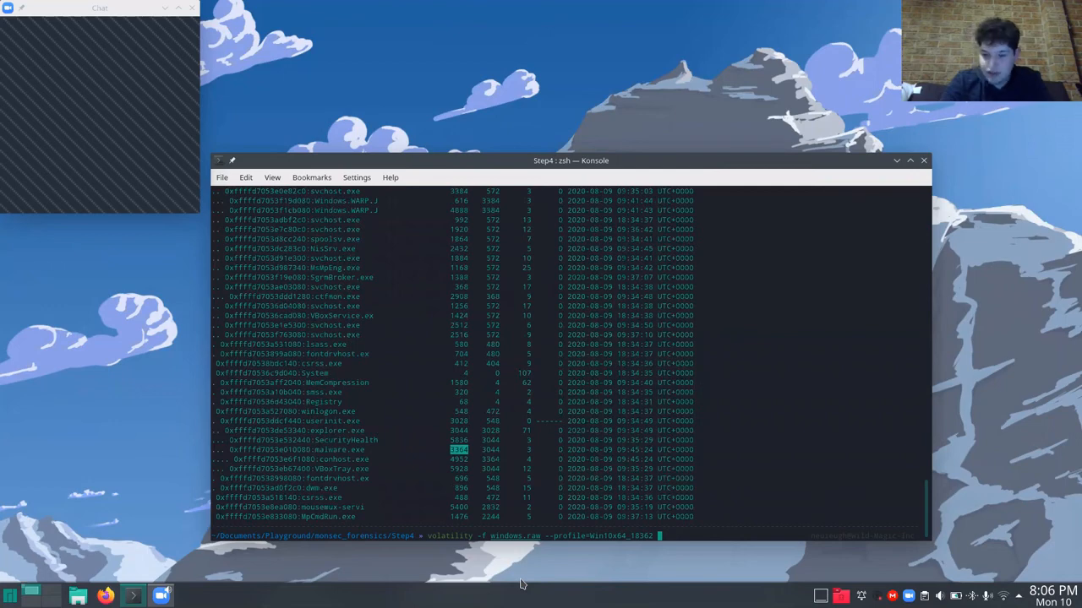
pyautogui.write('psxvi')
pyautogui.write('ra')
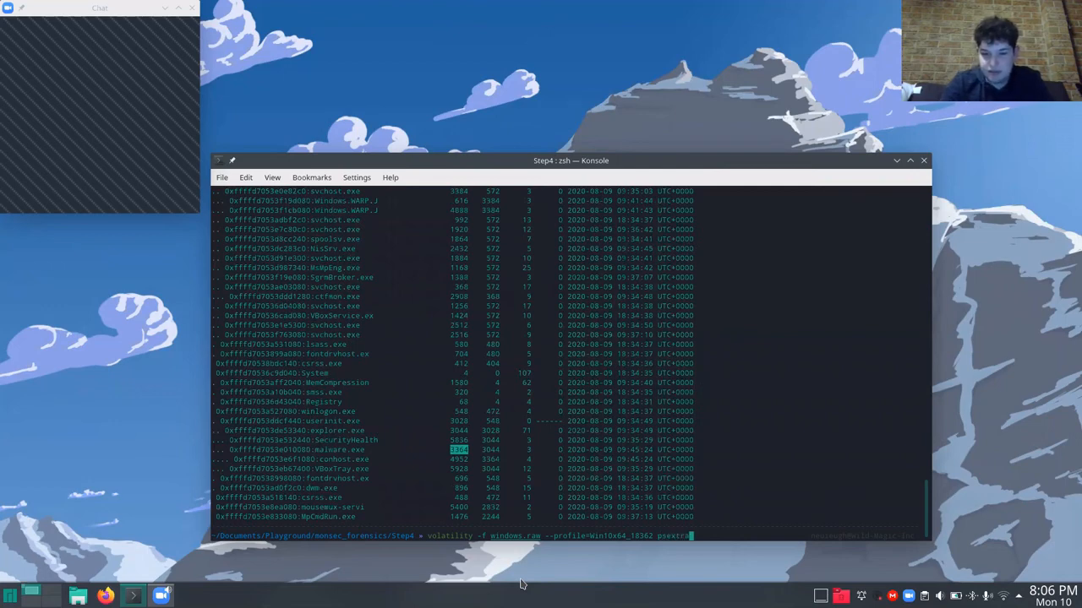
pyautogui.press('BackSpace')
pyautogui.press('BackSpace')
pyautogui.press('BackSpace')
pyautogui.press('BackSpace')
pyautogui.press('BackSpace')
pyautogui.press('BackSpace')
pyautogui.press('BackSpace')
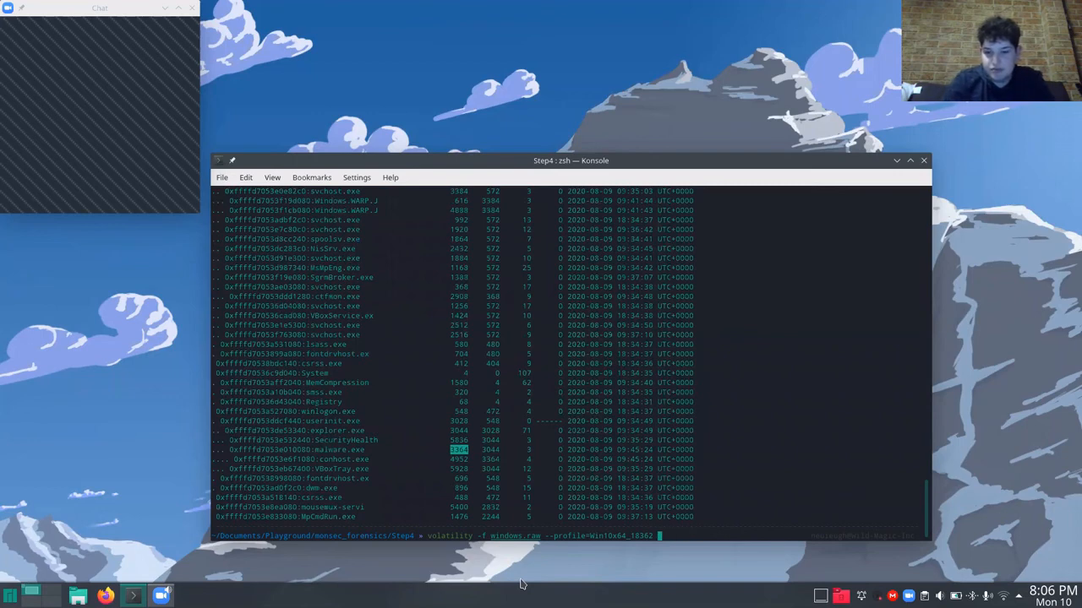
# Complete the volatility command with procdump -p 3364 --dump-dir . and run it to dump the malware process into the current folder.
pyautogui.write('procdump -p 3364 --dump-dir')
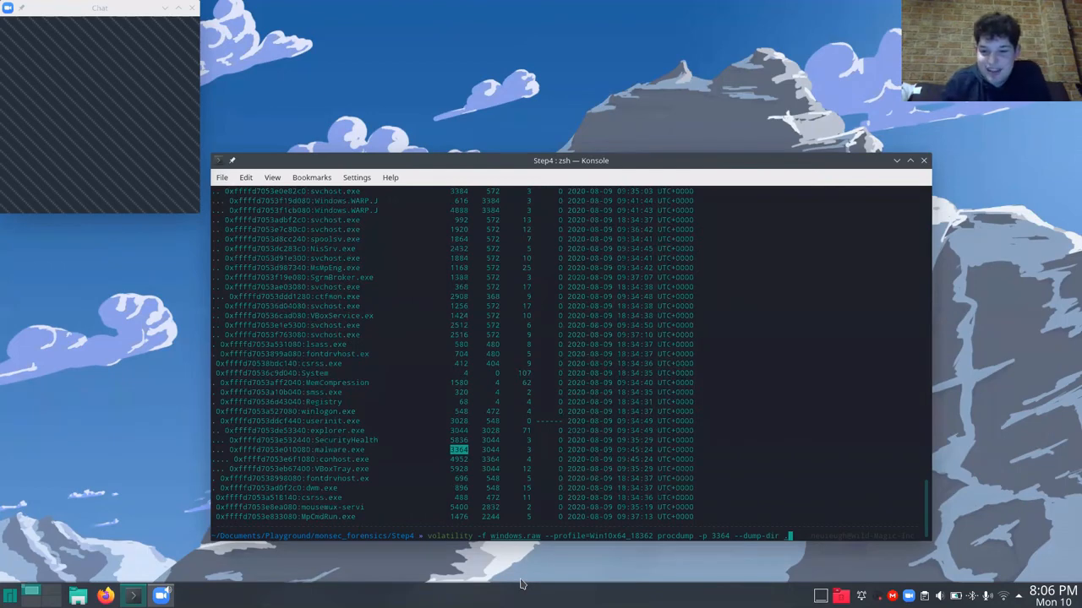
pyautogui.press('Left')
pyautogui.press('Left')
pyautogui.press('Left')
pyautogui.press('Left')
pyautogui.press('Left')
pyautogui.press('Left')
pyautogui.press('Left')
pyautogui.press('Left')
pyautogui.press('Left')
pyautogui.press('Left')
pyautogui.press('Left')
pyautogui.press('Left')
pyautogui.press('Left')
pyautogui.press('Left')
pyautogui.press('Left')
pyautogui.press('Left')
pyautogui.press('Left')
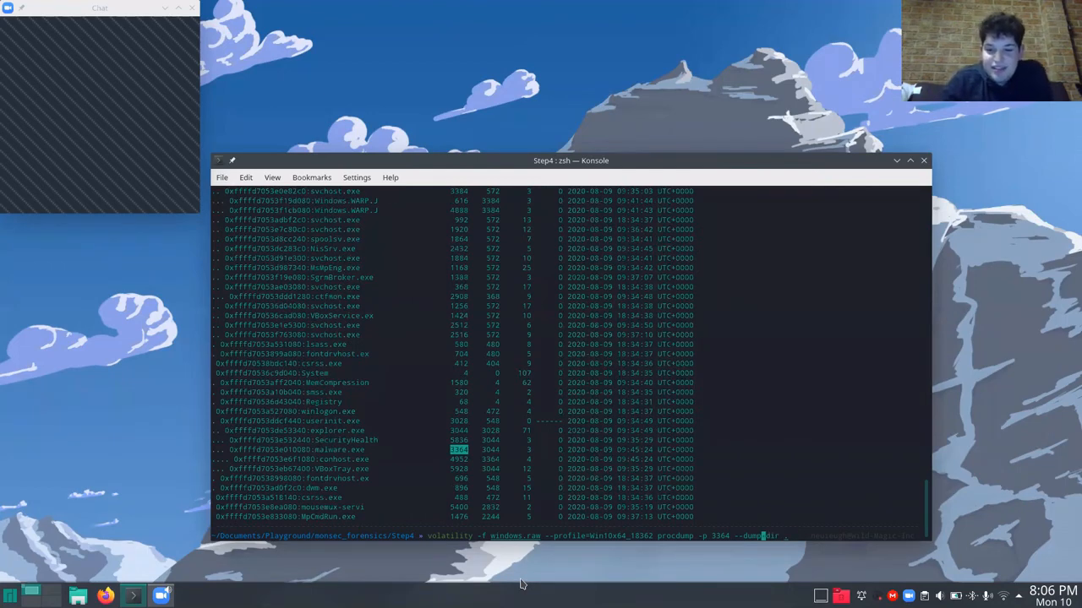
pyautogui.press('Left')
pyautogui.press('Left')
pyautogui.press('Left')
pyautogui.press('Left')
pyautogui.press('Left')
pyautogui.press('Left')
pyautogui.press('Left')
pyautogui.press('Left')
pyautogui.press('Left')
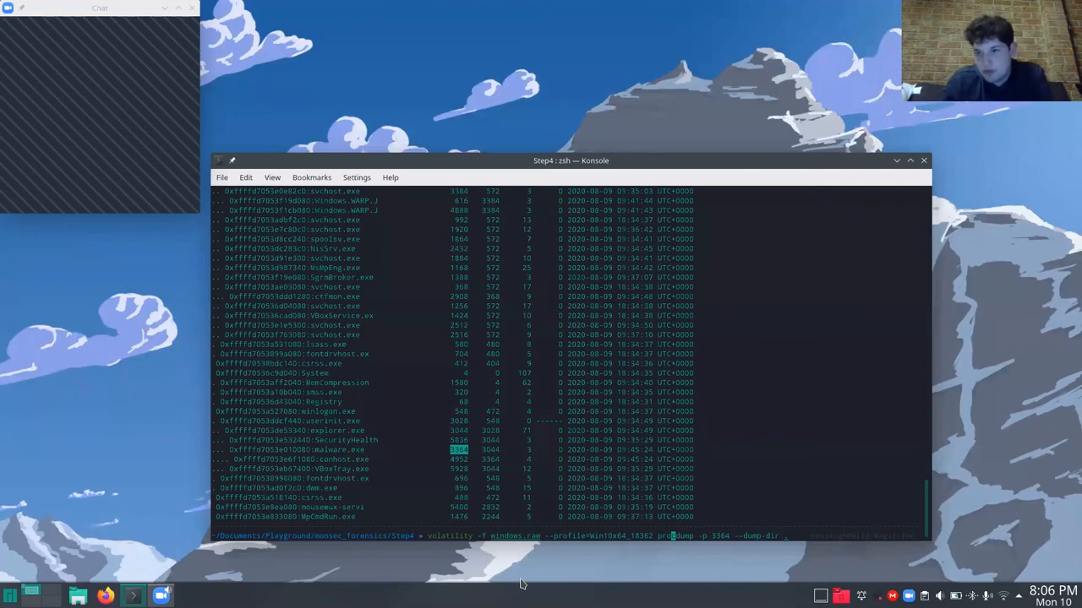
pyautogui.press('Right')
pyautogui.press('Right')
pyautogui.press('Right')
pyautogui.press('Right')
pyautogui.press('Right')
pyautogui.press('Right')
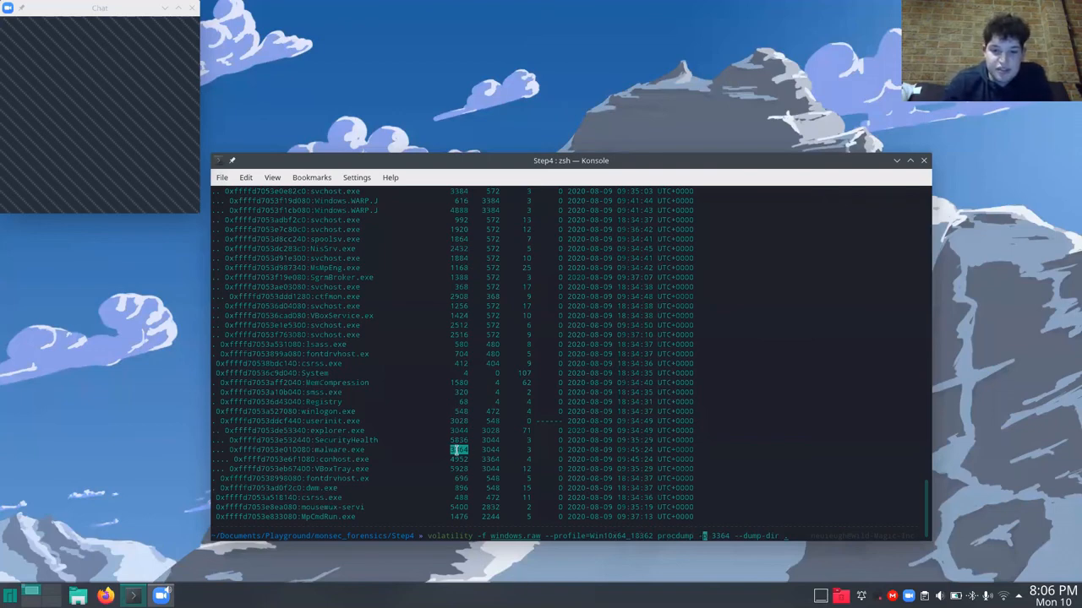
pyautogui.press('Right')
pyautogui.press('Right')
pyautogui.press('Right')
pyautogui.press('Right')
pyautogui.press('Right')
pyautogui.press('Right')
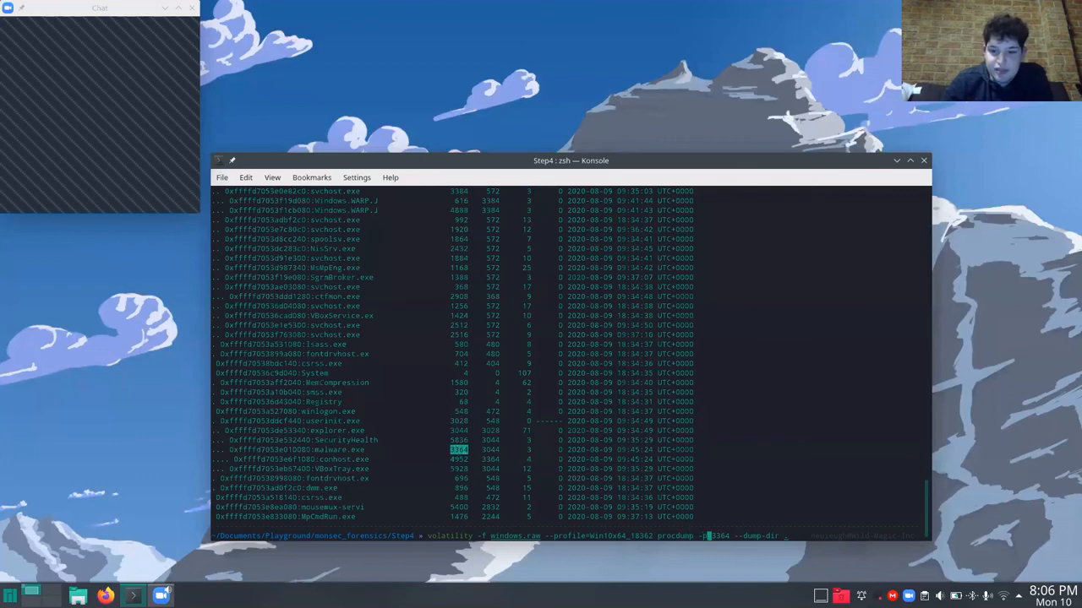
pyautogui.press('Right')
pyautogui.press('Right')
pyautogui.press('Right')
pyautogui.press('Right')
pyautogui.press('Right')
pyautogui.press('Right')
pyautogui.press('Right')
pyautogui.press('Right')
pyautogui.press('Right')
pyautogui.press('Right')
pyautogui.press('Right')
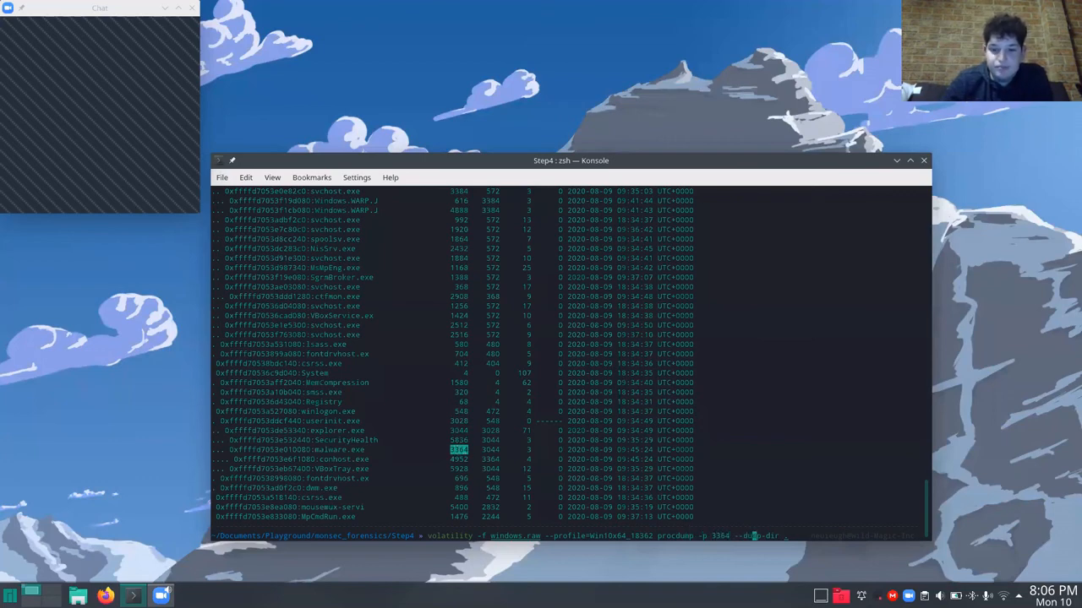
pyautogui.write('.')
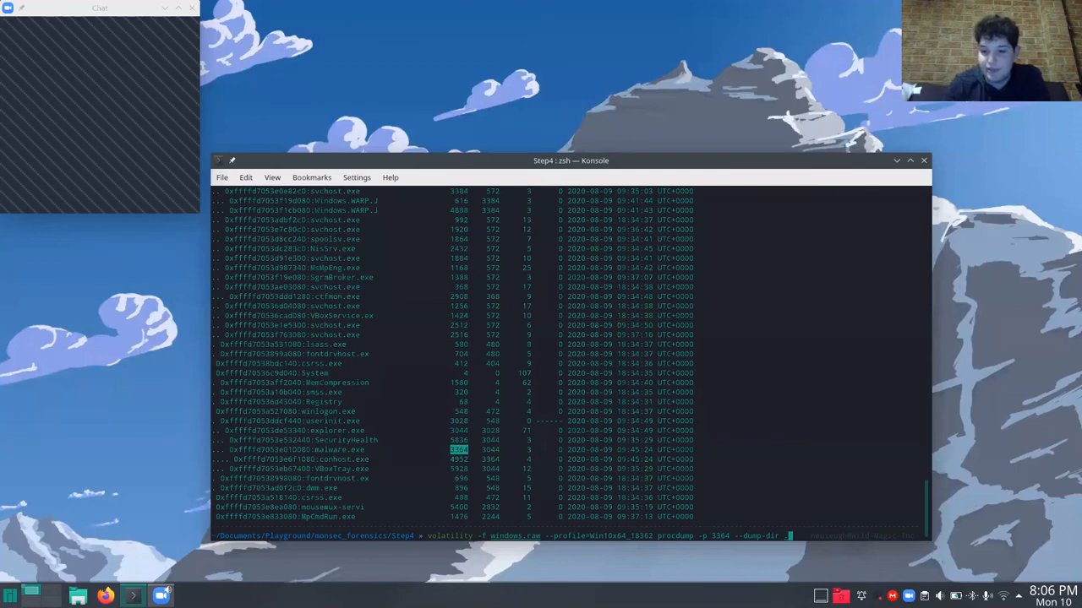
pyautogui.press('Return')
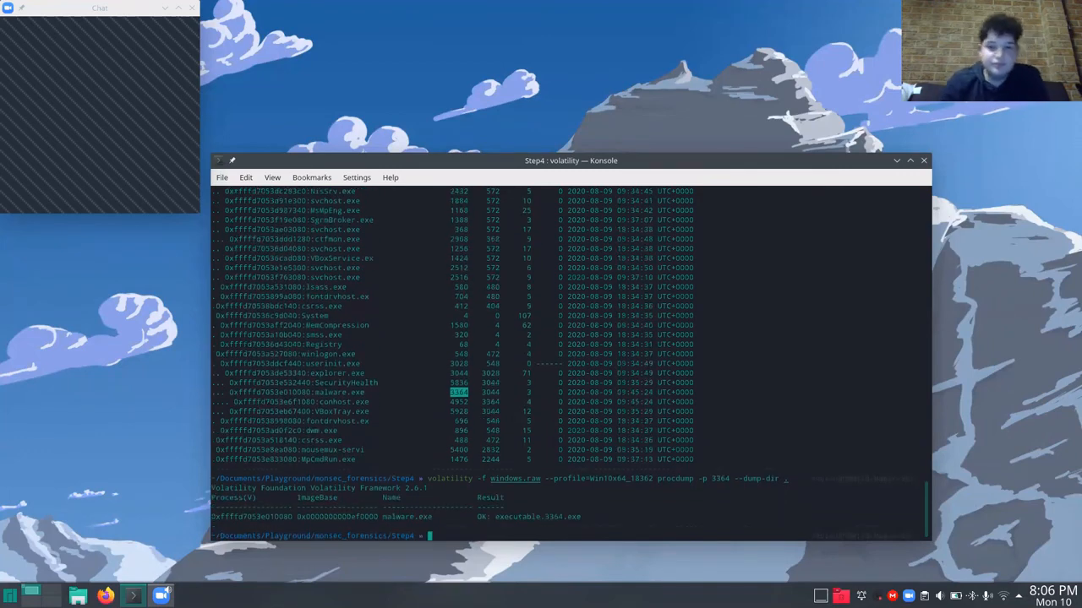
# Highlight the dumped file's name and the process name in the procdump result, and list the Step4 folder's files with ls.
pyautogui.doubleClick(538, 517)
pyautogui.moveTo(495, 517); pyautogui.dragTo(580, 517)
pyautogui.click(382, 519)
pyautogui.moveTo(382, 518); pyautogui.dragTo(432, 517)
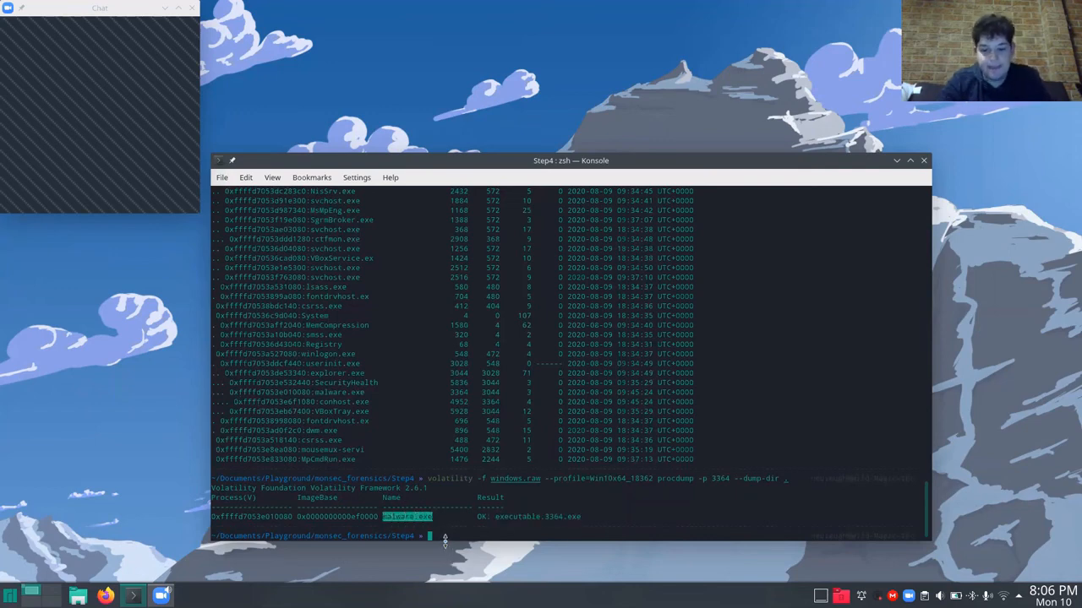
pyautogui.write('ls')
pyautogui.press('Return')
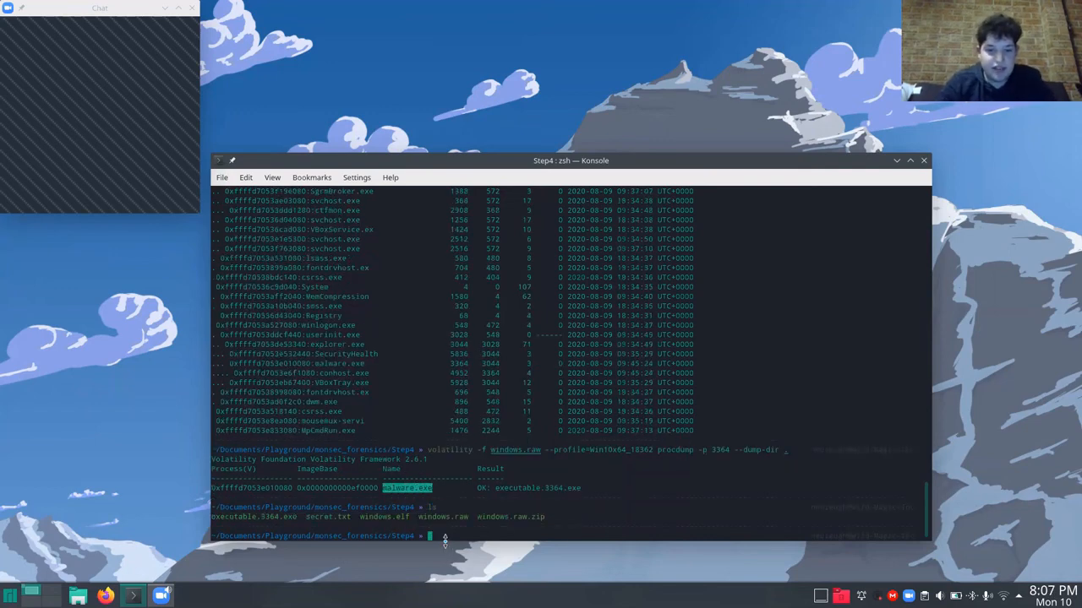
# Run the dumped executable.3364.exe directly from the Step4 folder as ./executable.3364.exe, and interrupt it once it has printed its output.
pyautogui.doubleClick(266, 514)
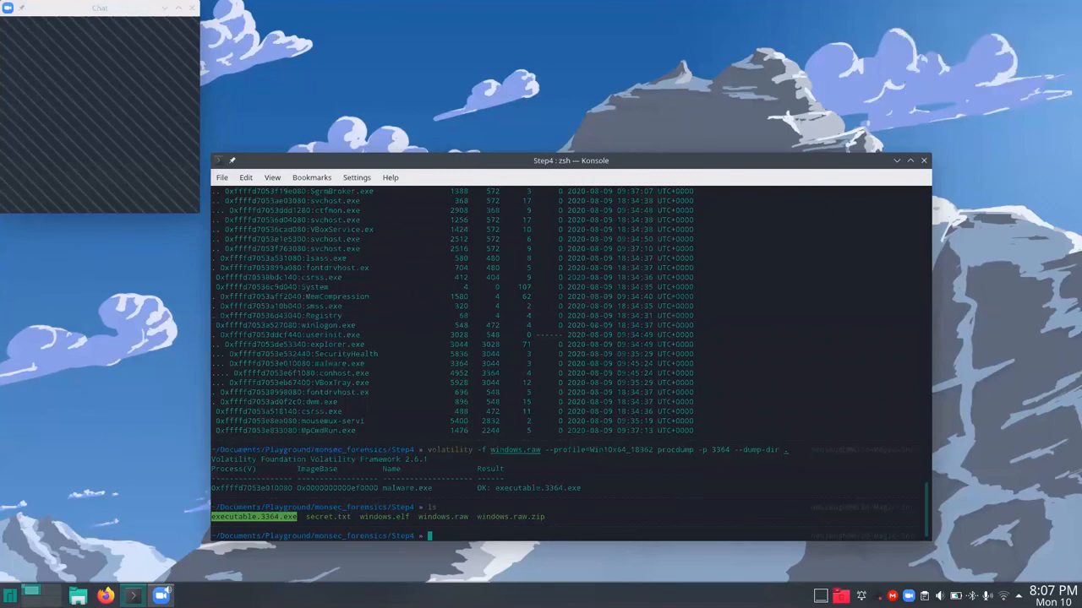
pyautogui.write('executable.3364.exe')
pyautogui.press('Return')
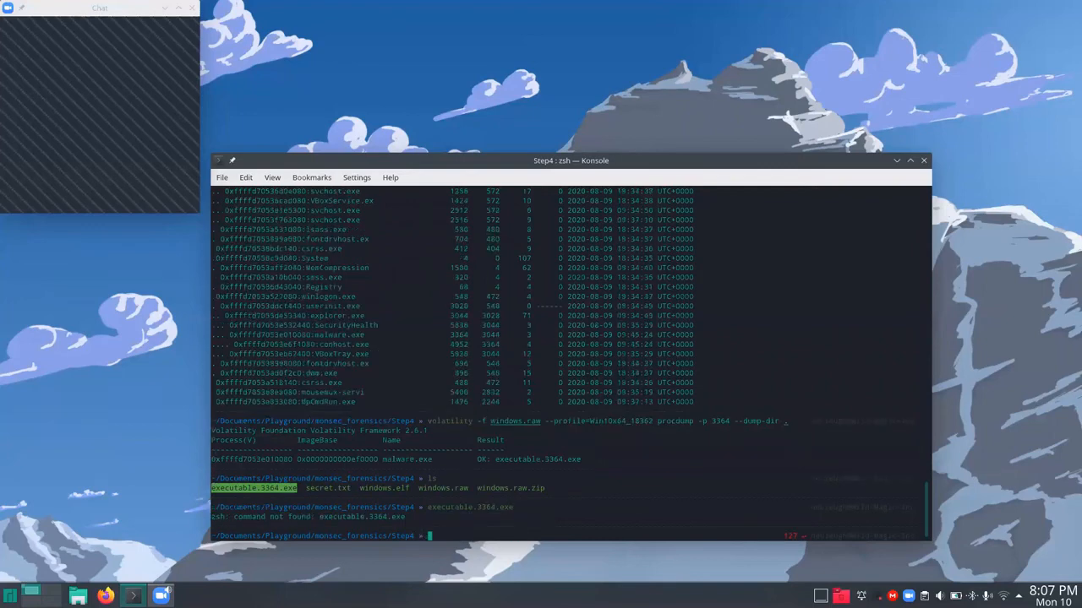
pyautogui.write('./executable.3364.exe')
pyautogui.press('Return')
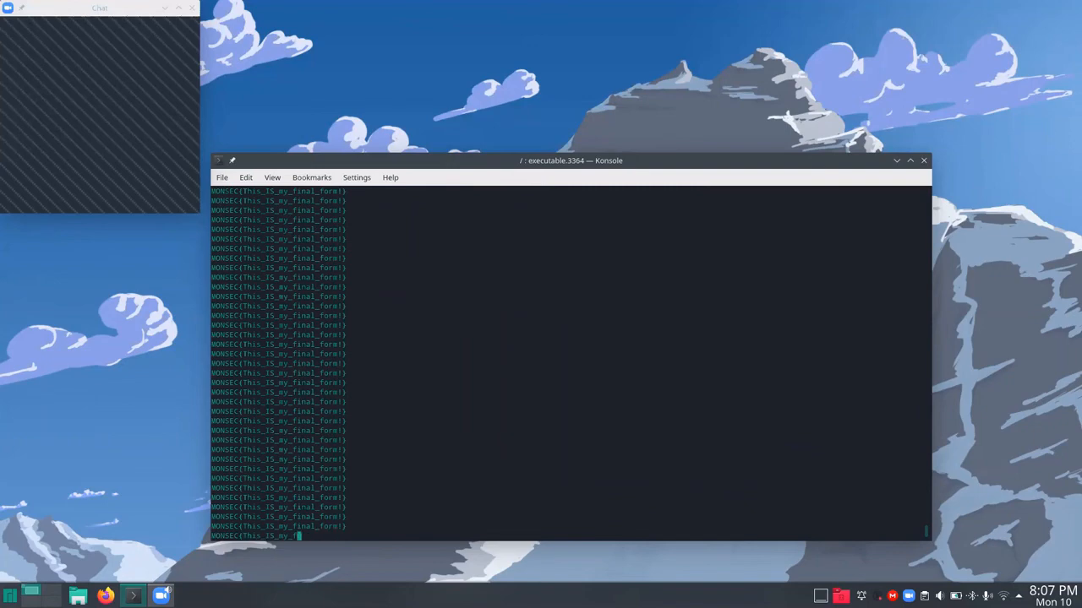
pyautogui.hotkey('ctrl', 'c')
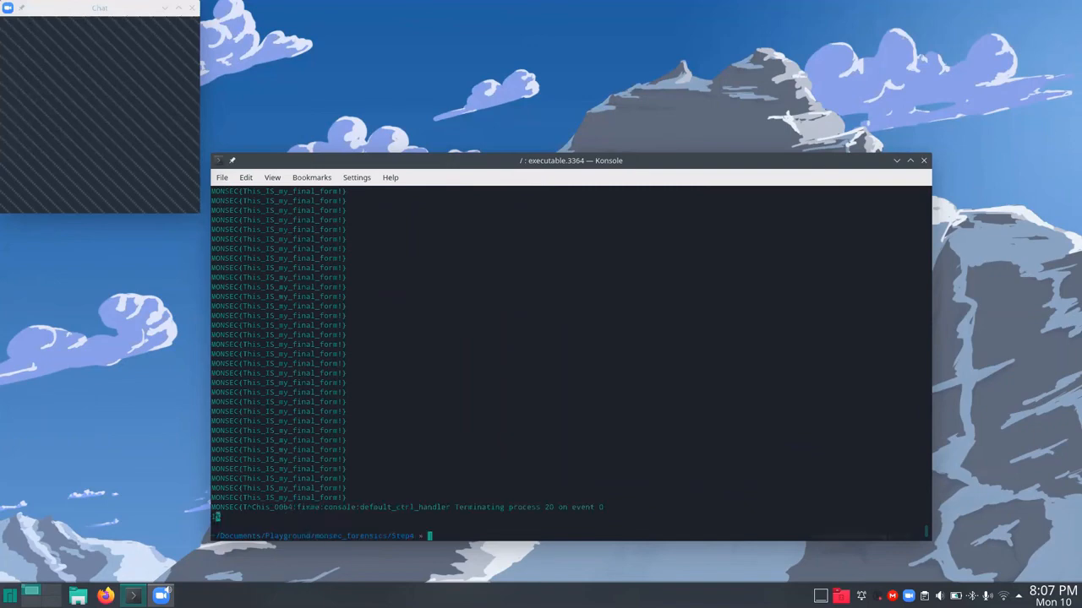
# Recall the last command, change it to wine executable.3364.exe, run it, and interrupt the program.
pyautogui.press('Up')
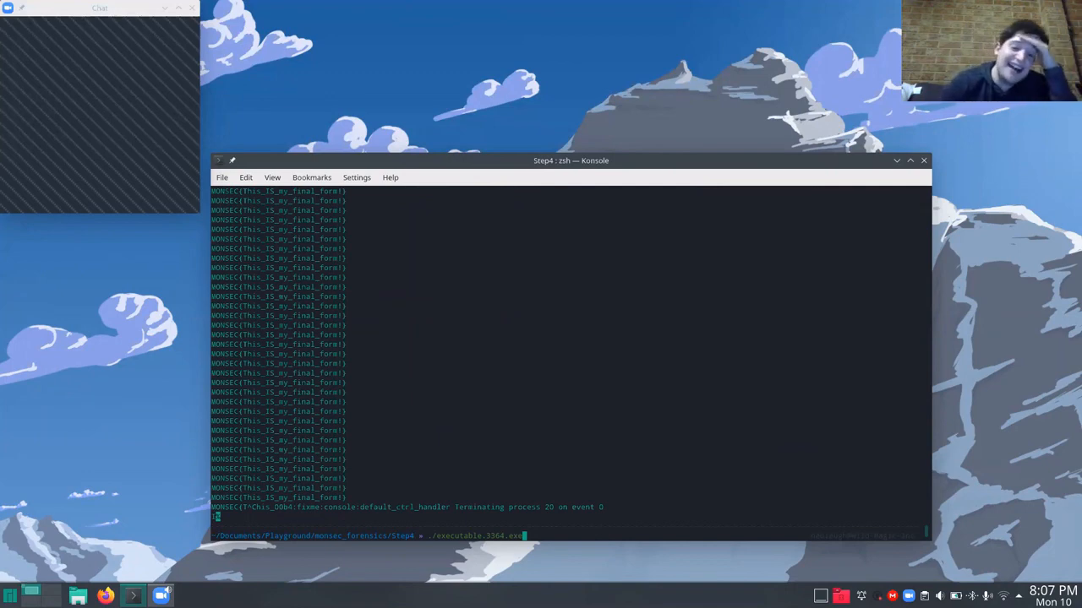
pyautogui.press('Left')
pyautogui.press('Left')
pyautogui.press('Left')
pyautogui.press('Left')
pyautogui.press('Left')
pyautogui.press('Left')
pyautogui.press('Left')
pyautogui.press('Left')
pyautogui.press('Left')
pyautogui.press('Left')
pyautogui.press('Left')
pyautogui.press('Left')
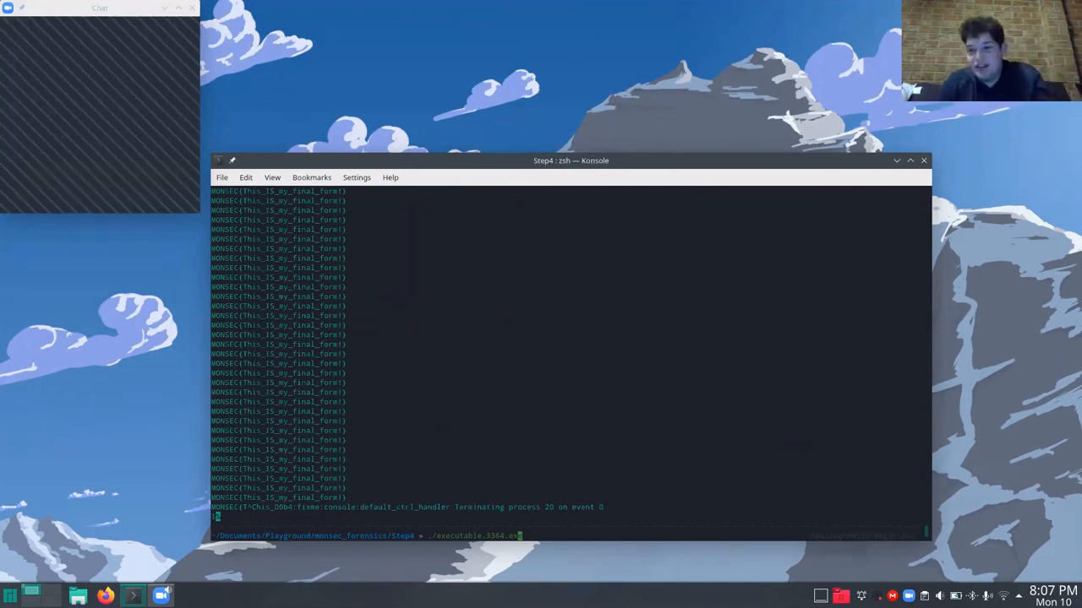
pyautogui.press('Left')
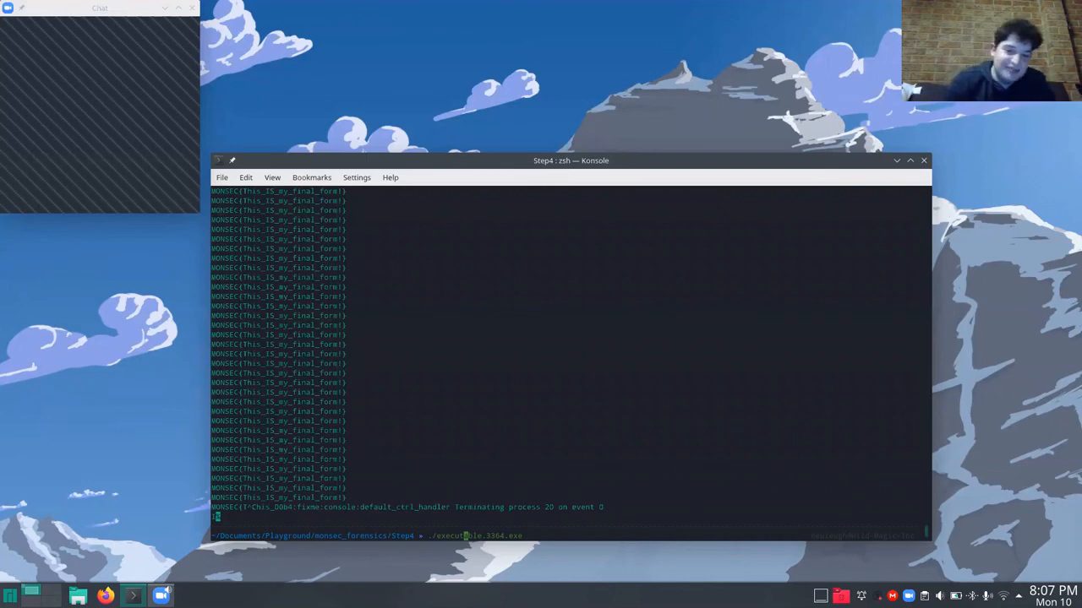
pyautogui.press('Left')
pyautogui.press('Left')
pyautogui.press('Left')
pyautogui.press('Left')
pyautogui.press('Left')
pyautogui.press('Left')
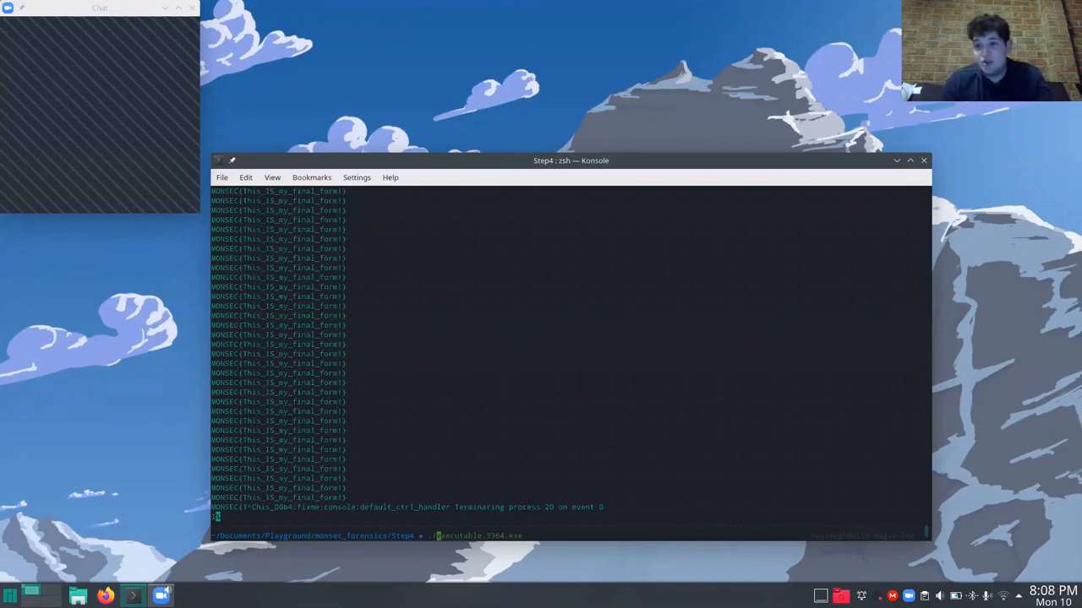
pyautogui.press('BackSpace')
pyautogui.press('BackSpace')
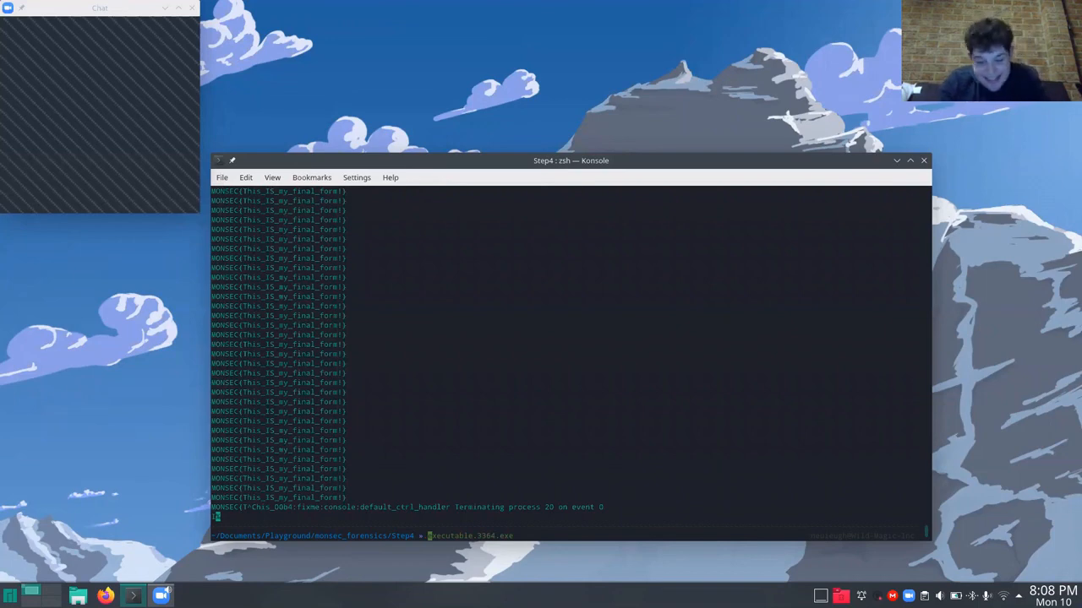
pyautogui.write('wine')
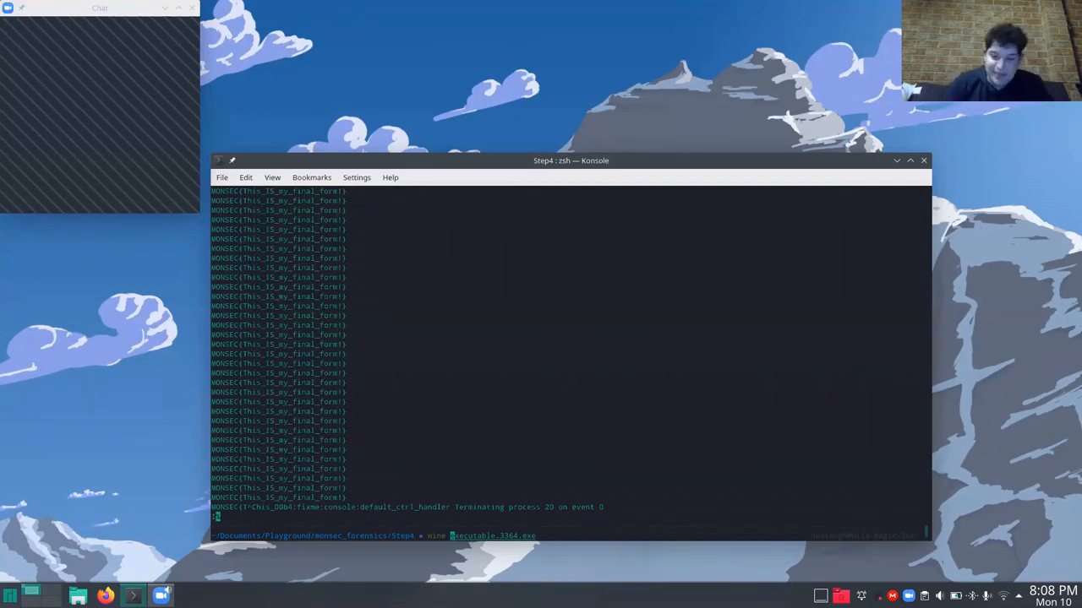
pyautogui.press('Return')
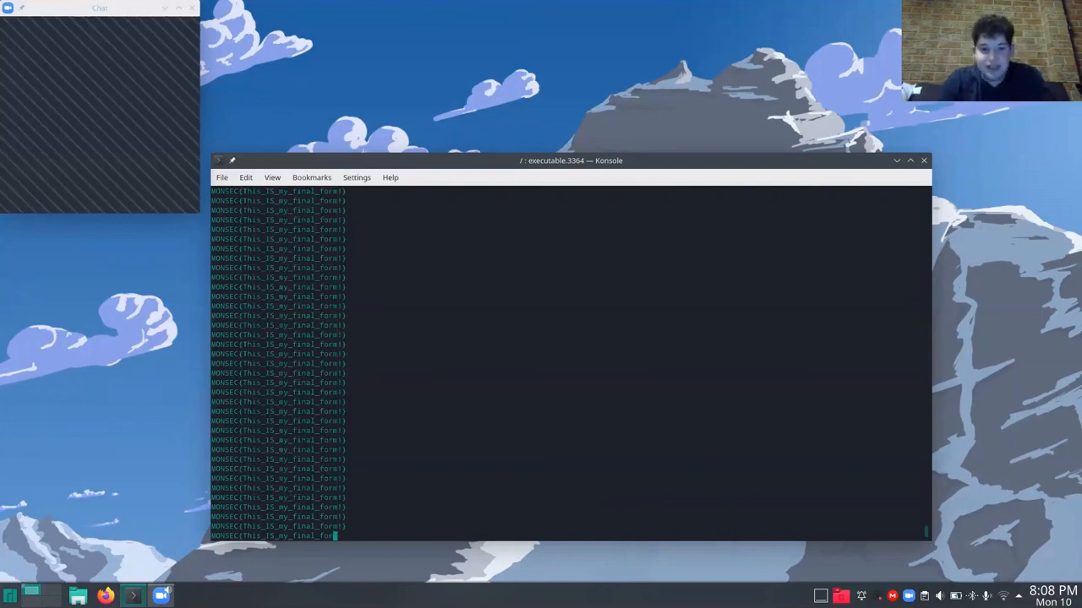
pyautogui.hotkey('ctrl', 'c')
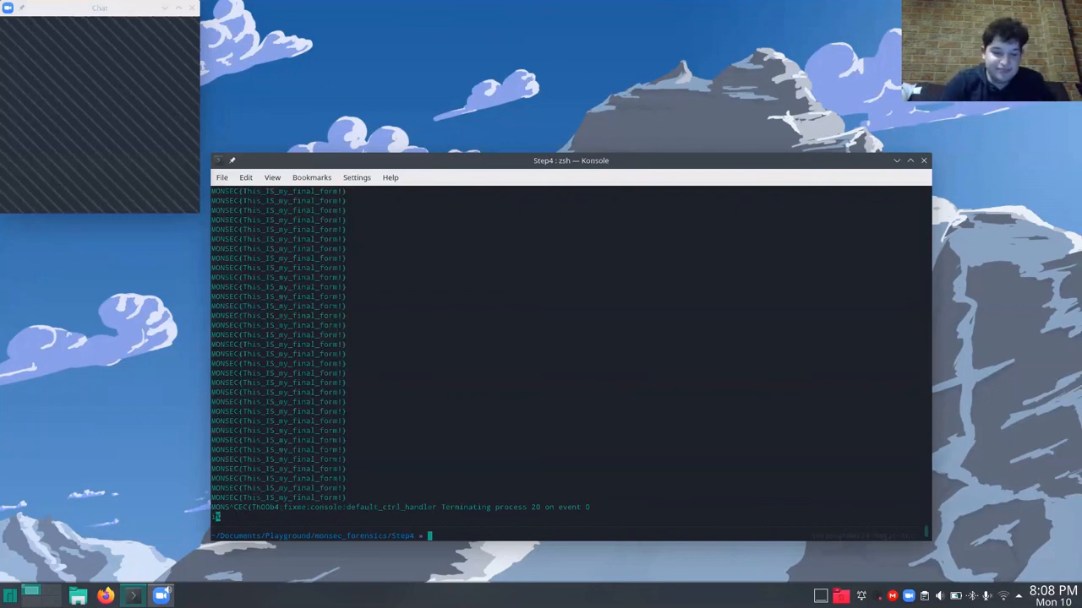
# Run strings on executable.3364.exe and highlight the MONSEC flag line in its output.
pyautogui.write('strings')
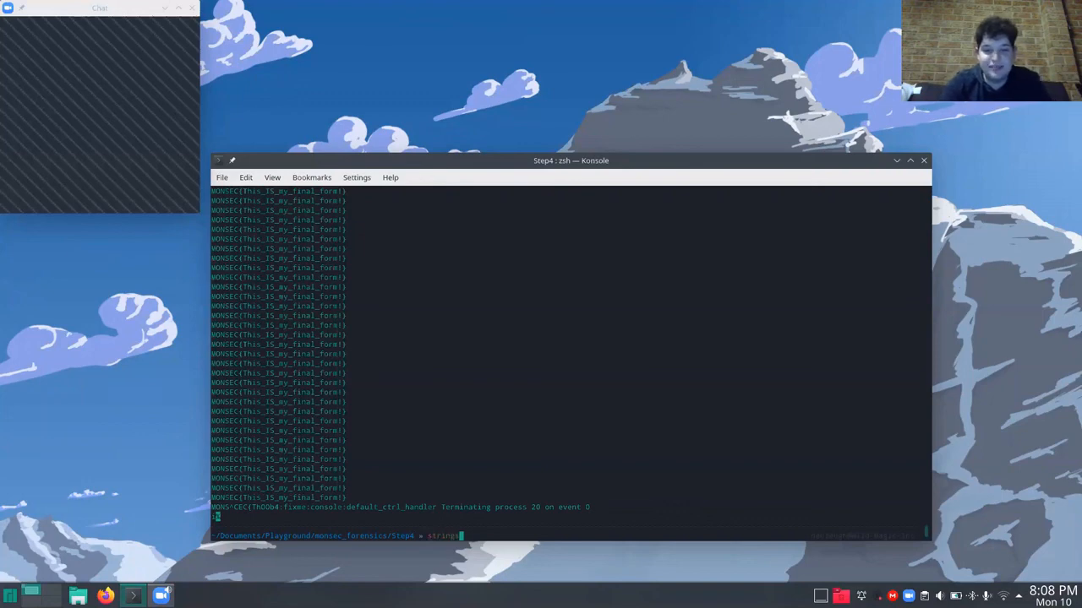
pyautogui.press('Tab')
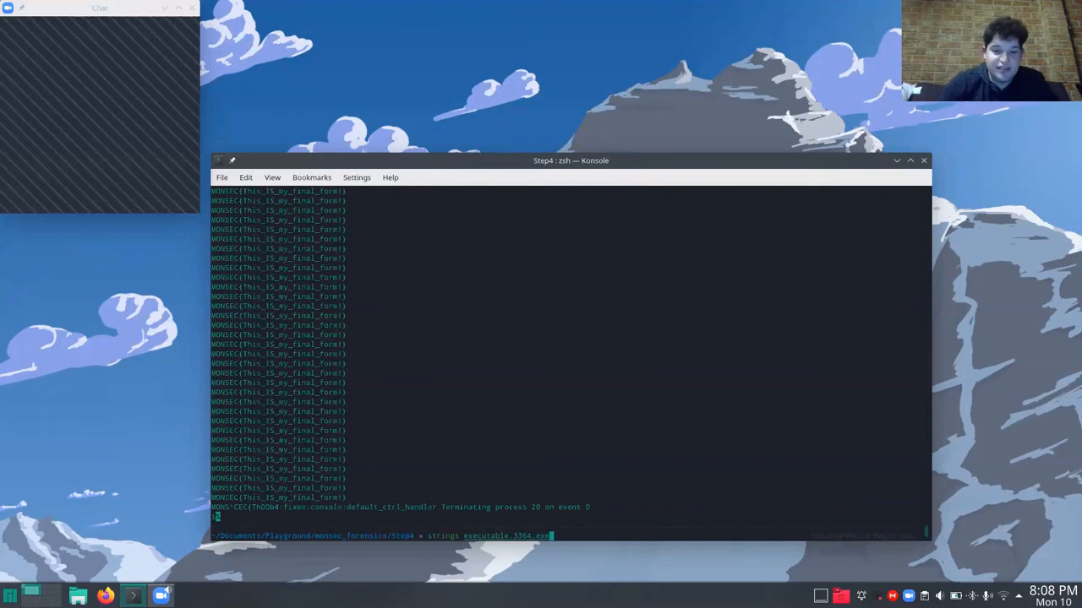
pyautogui.press('Return')
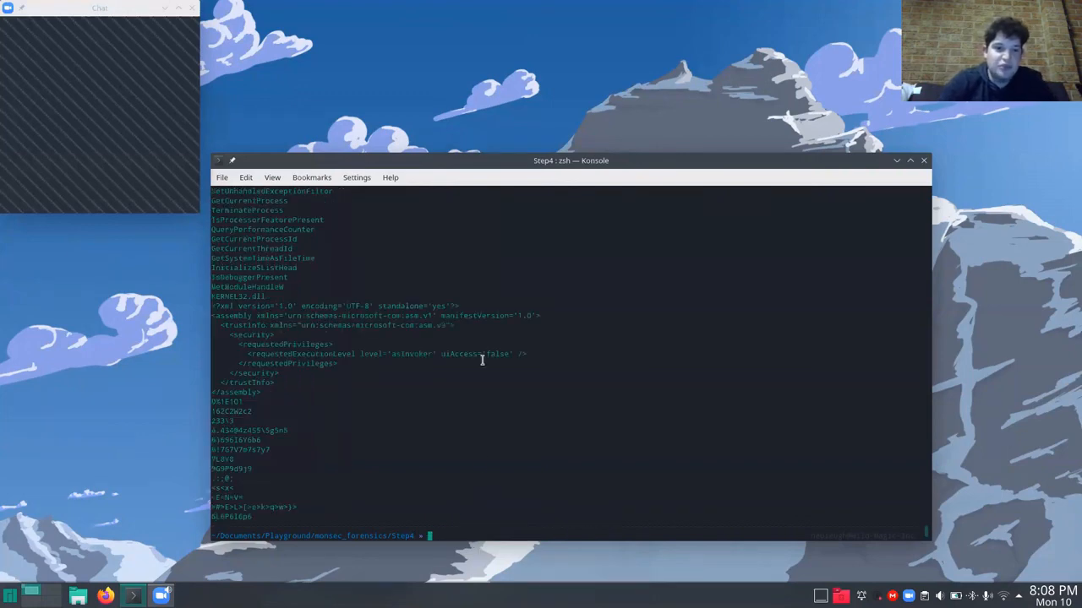
pyautogui.scroll(15, 483, 358)
pyautogui.scroll(5, 482, 360)
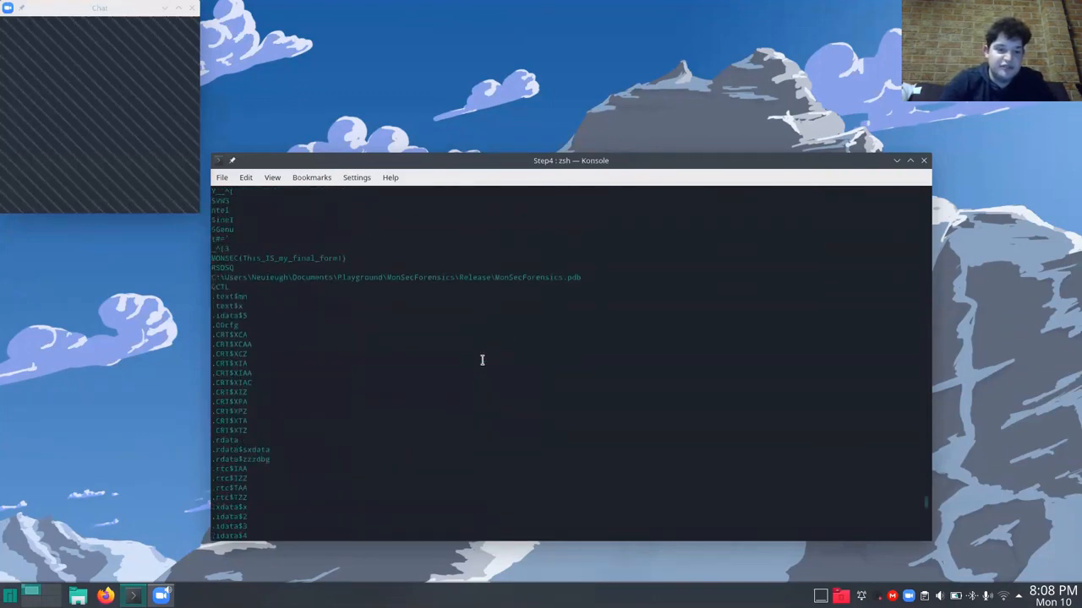
pyautogui.scroll(7, 449, 386)
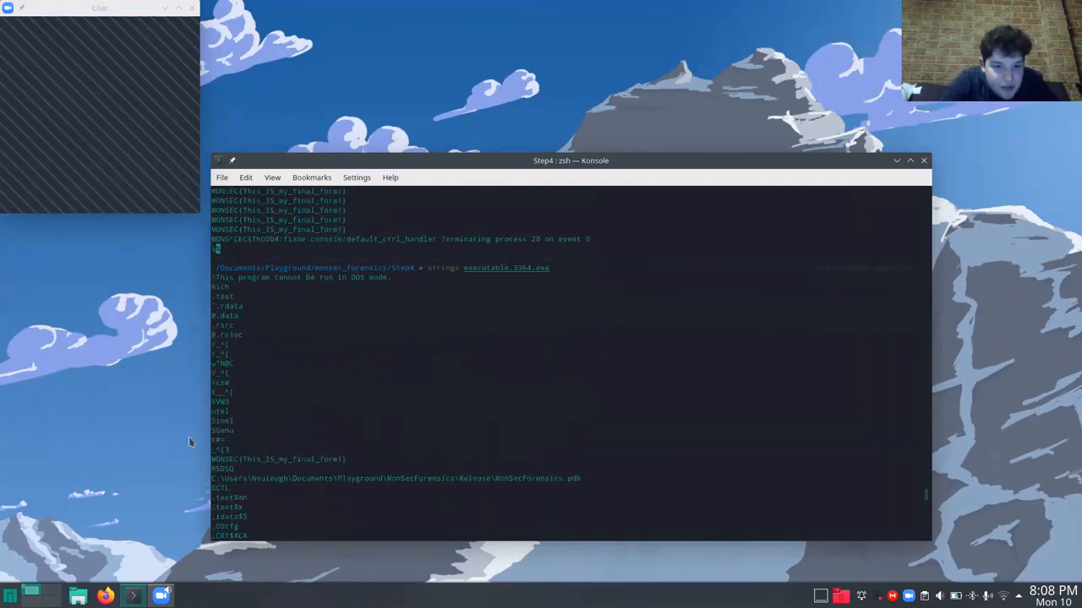
pyautogui.moveTo(212, 459); pyautogui.dragTo(346, 459)
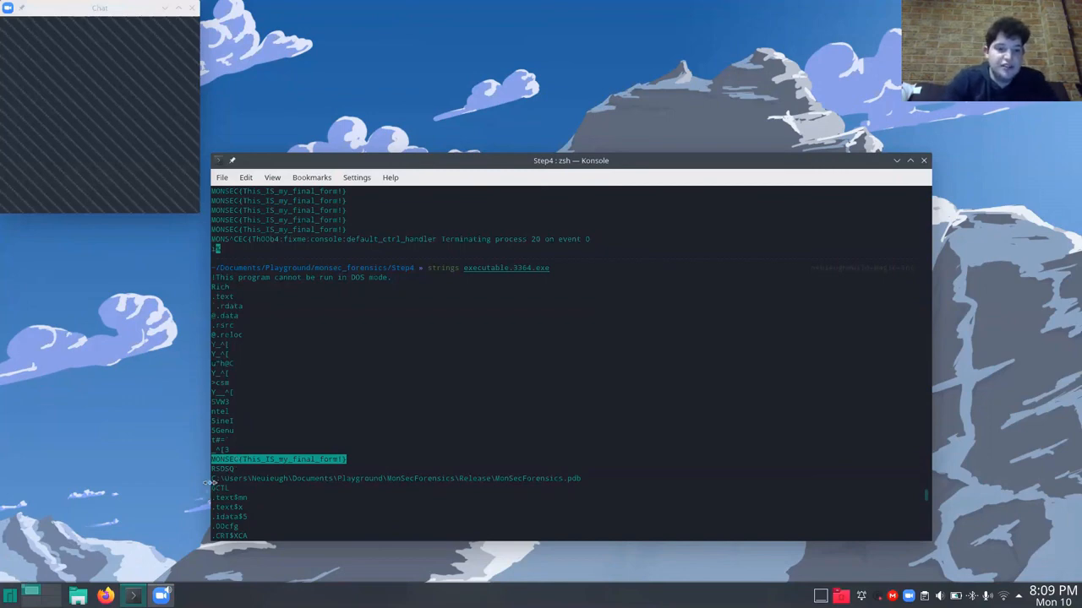
# Highlight the MonSecForensics.pdb debug path in the strings output and look over the remaining strings.
pyautogui.moveTo(211, 478); pyautogui.dragTo(578, 479)
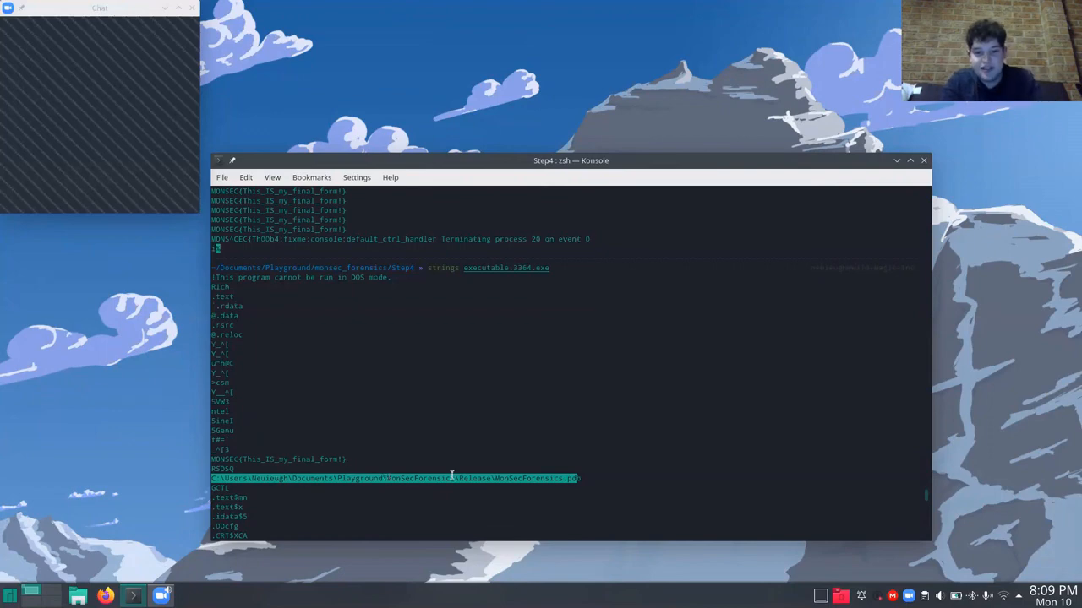
pyautogui.click(524, 478)
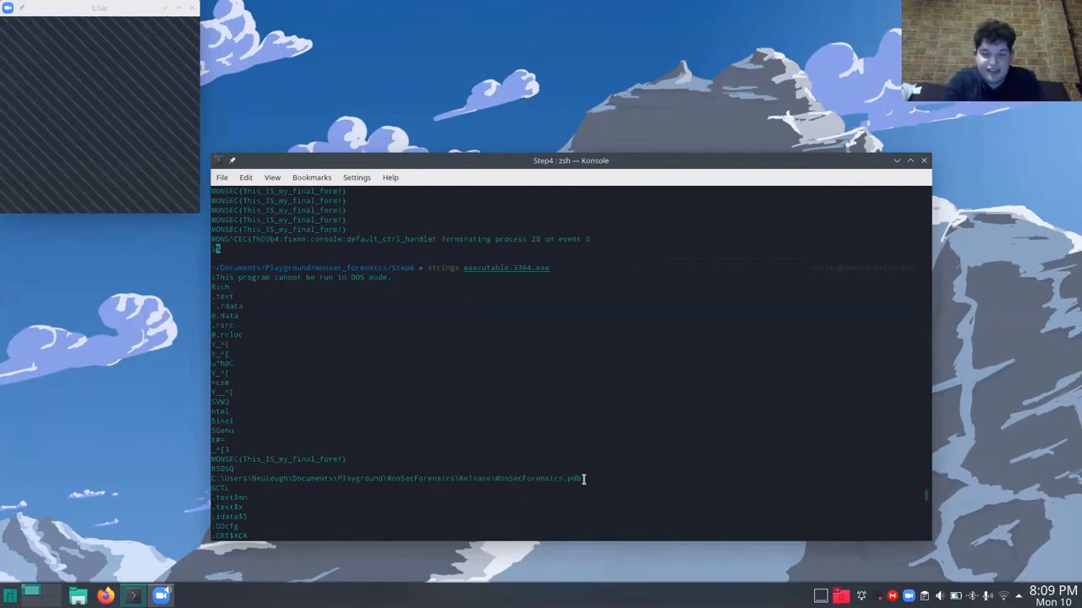
pyautogui.moveTo(584, 478); pyautogui.dragTo(201, 479)
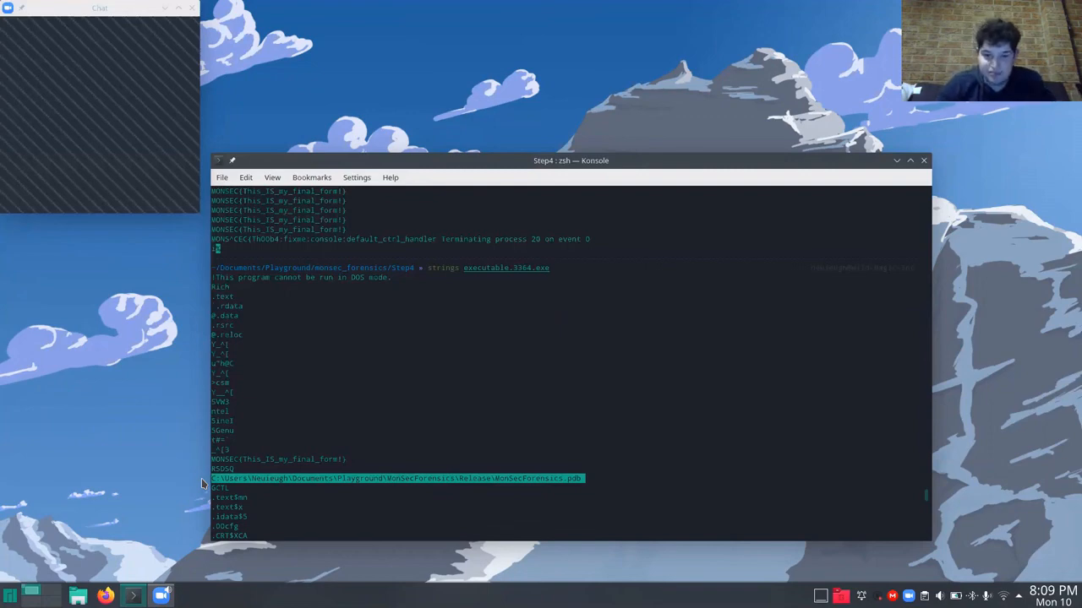
pyautogui.click(279, 478)
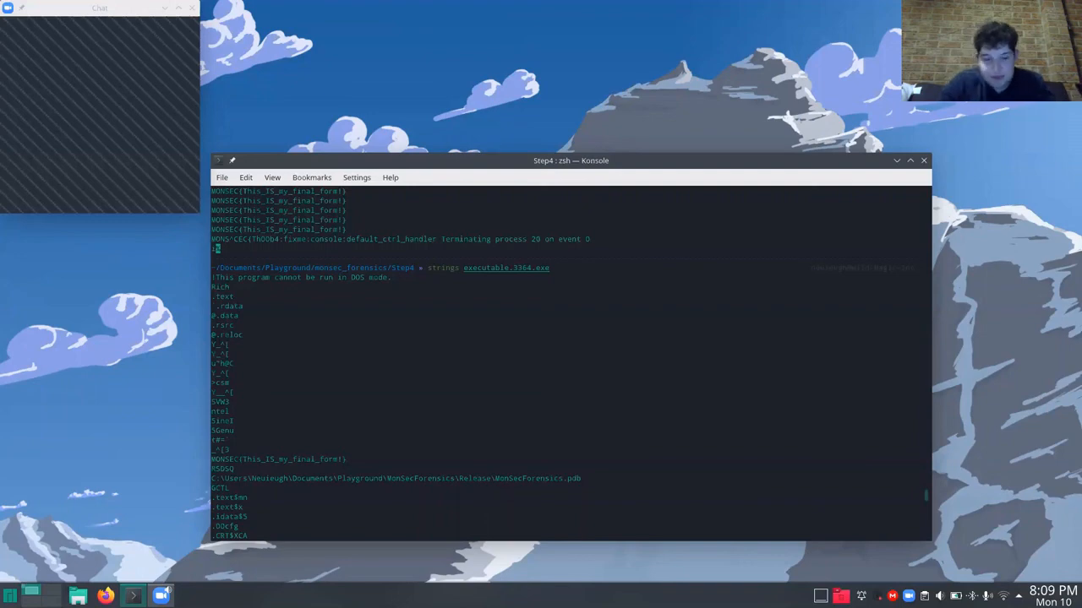
pyautogui.scroll(-15, 303, 372)
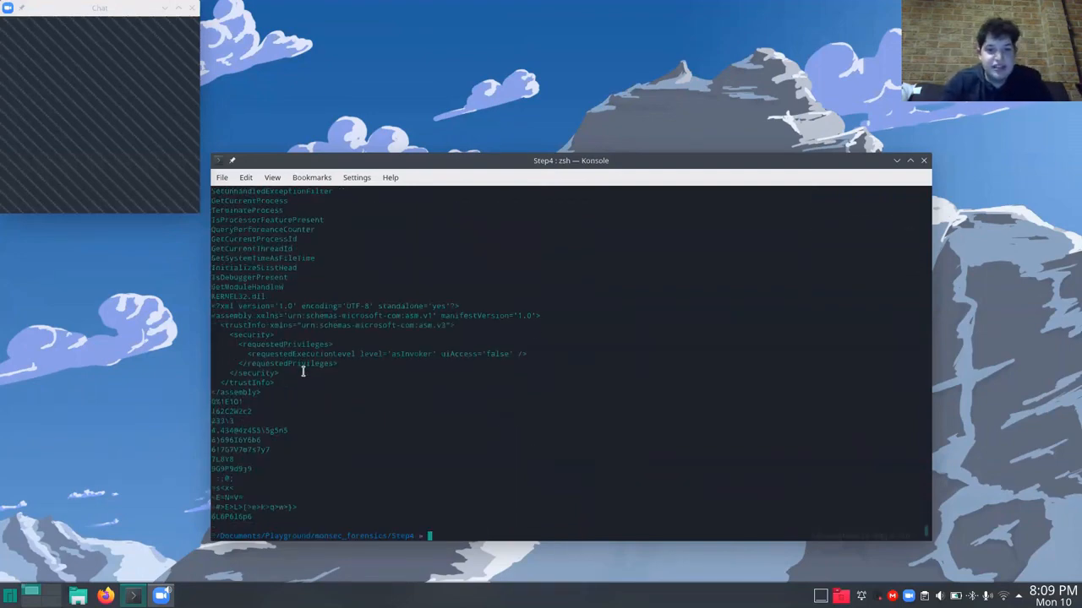
pyautogui.scroll(15, 303, 372)
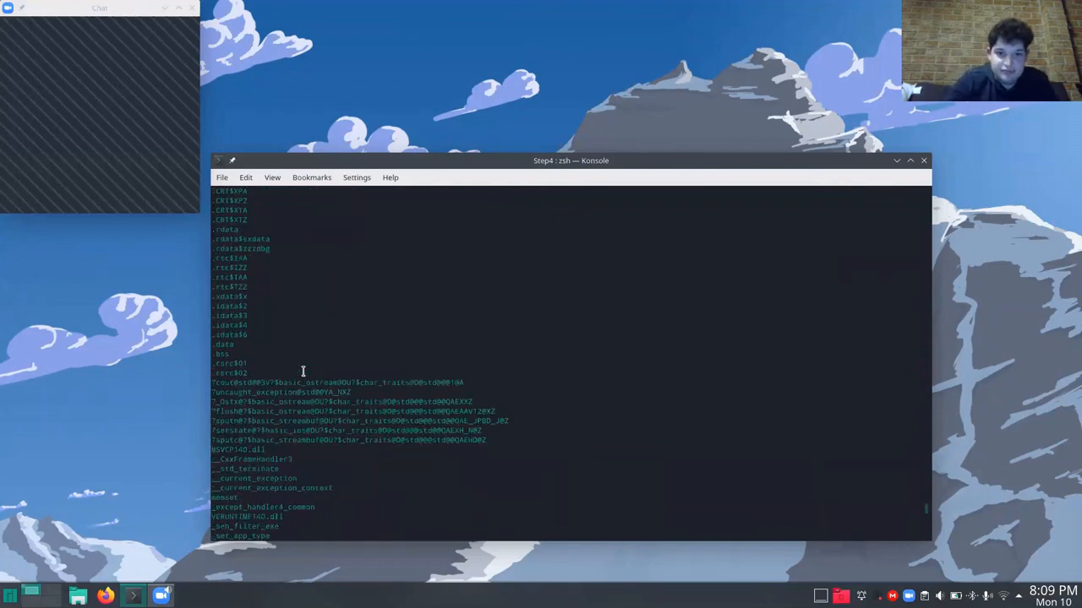
pyautogui.scroll(-15, 302, 371)
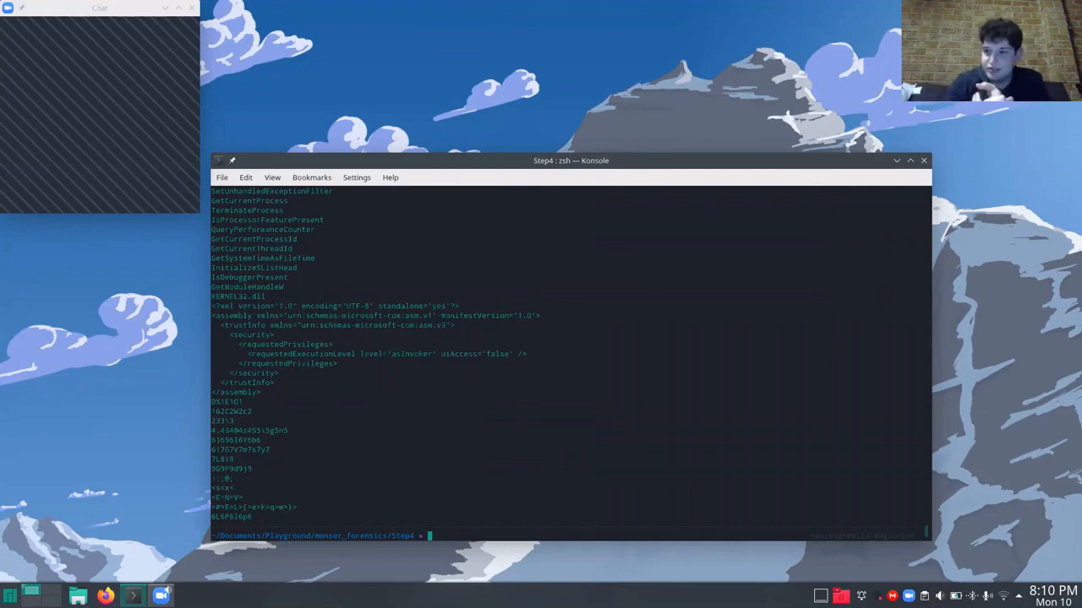
# Switch to the meeting's Chat window and make it taller.
pyautogui.click(112, 192)
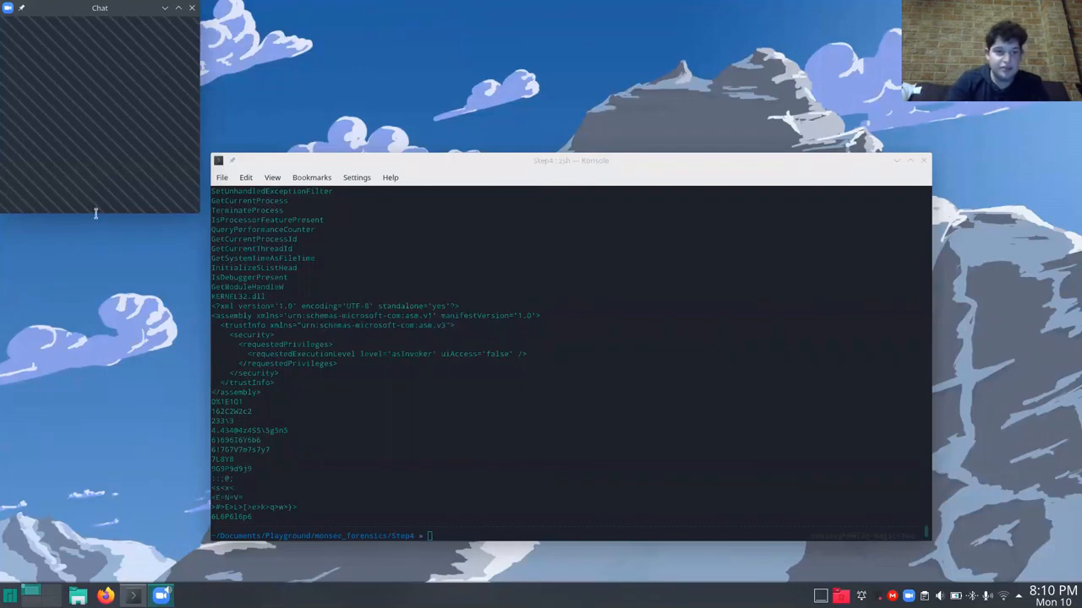
pyautogui.moveTo(96, 212); pyautogui.dragTo(86, 322)
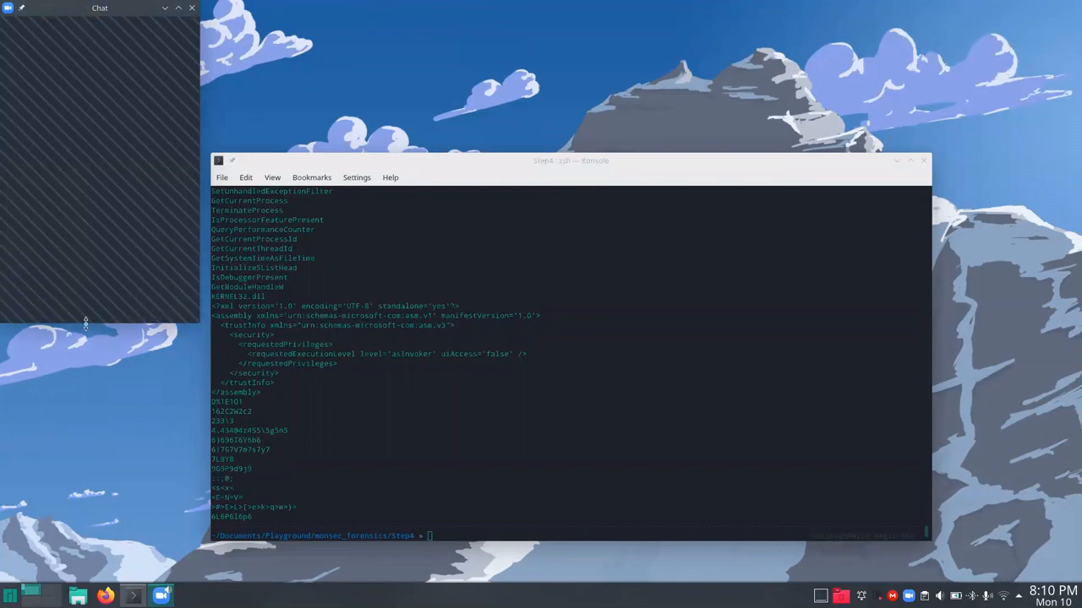